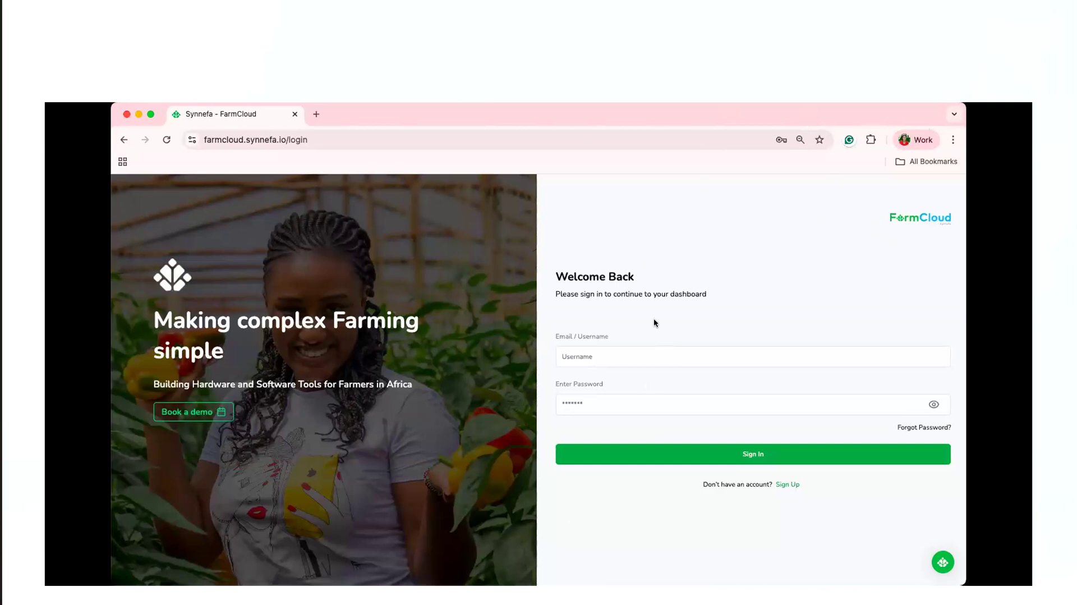
# Open the registration form, review its name, username, email, phone, password and terms agreement fields, and return to the login form.
pyautogui.click(785, 484)
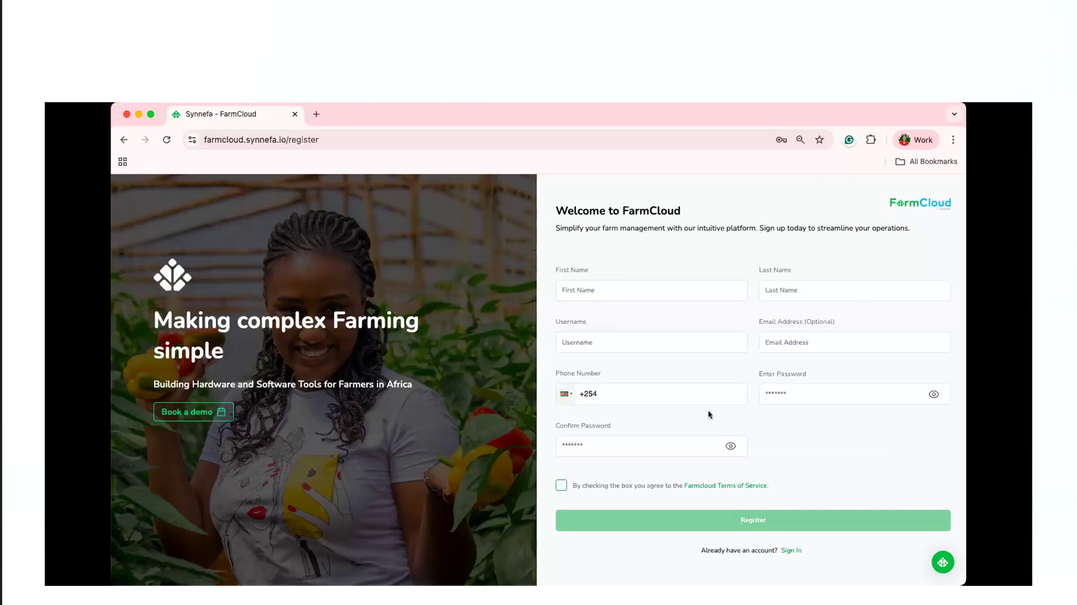
pyautogui.click(829, 291)
pyautogui.click(676, 342)
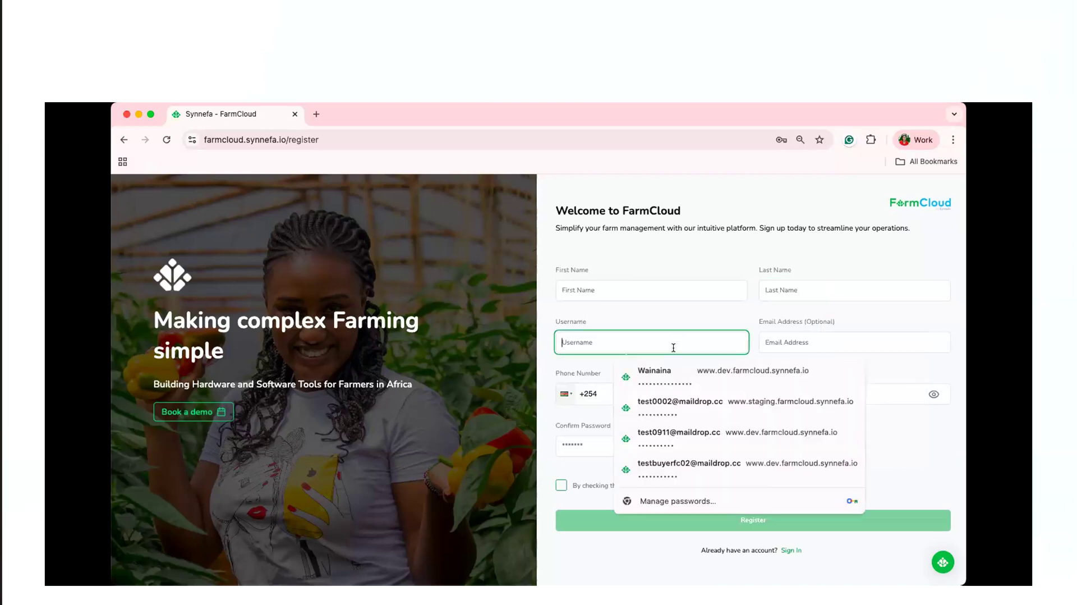
pyautogui.click(826, 341)
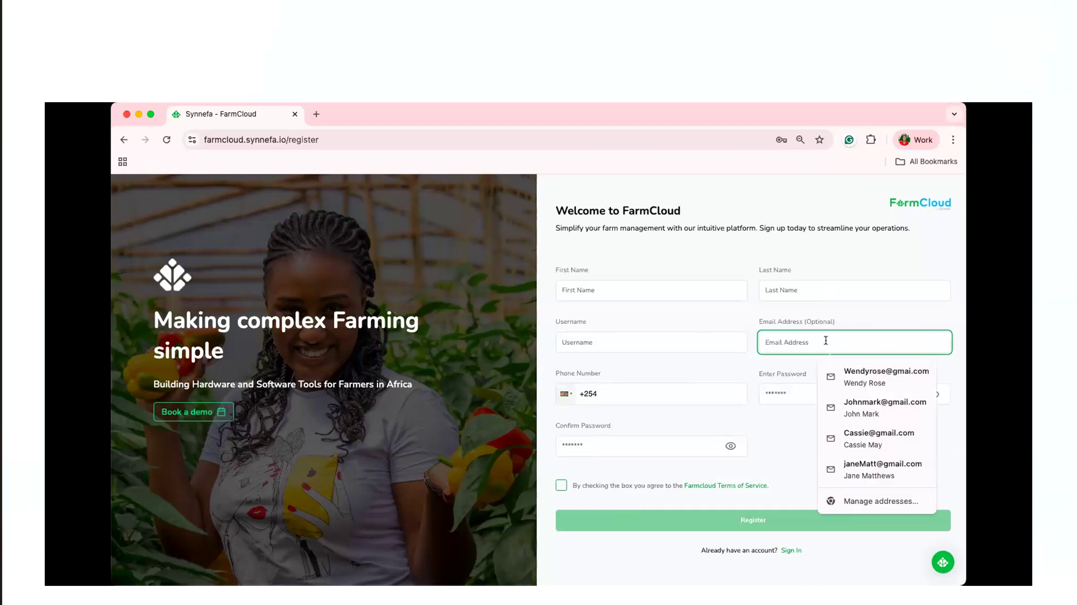
pyautogui.click(703, 377)
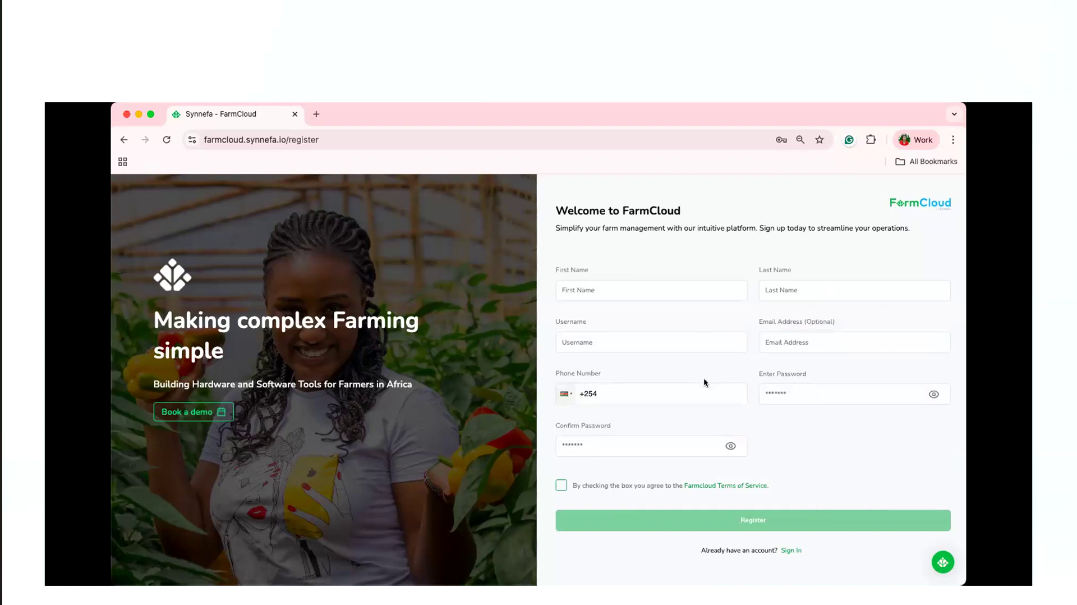
pyautogui.click(832, 391)
pyautogui.click(618, 459)
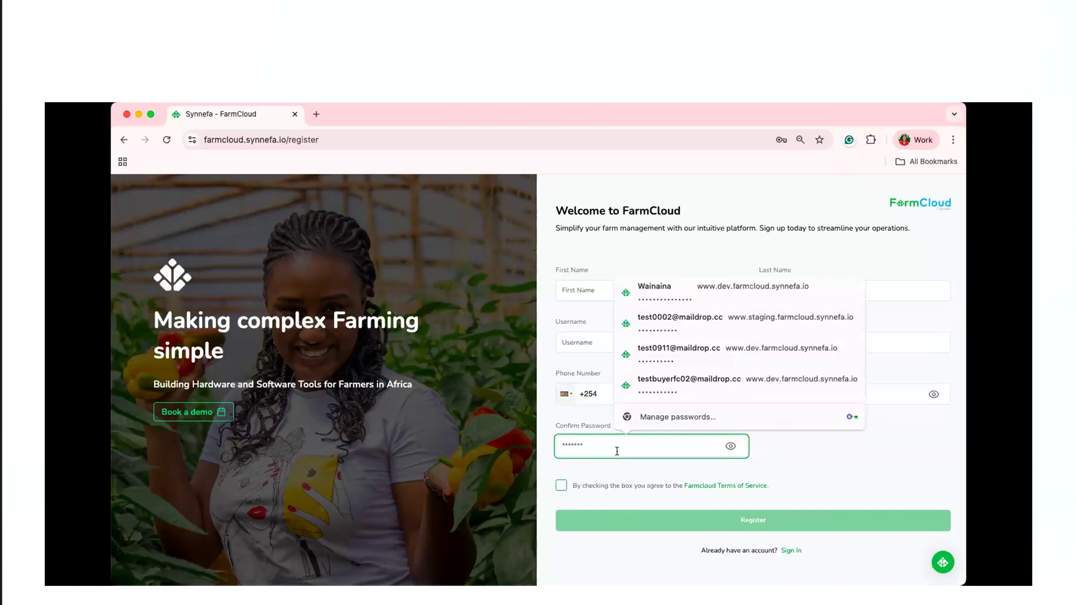
pyautogui.click(561, 486)
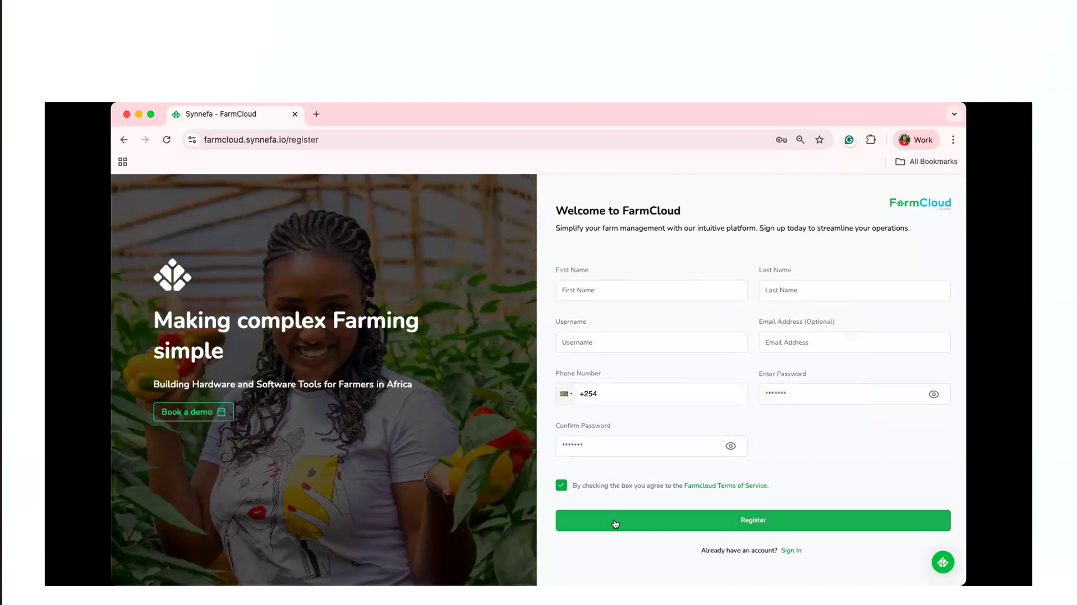
pyautogui.click(790, 550)
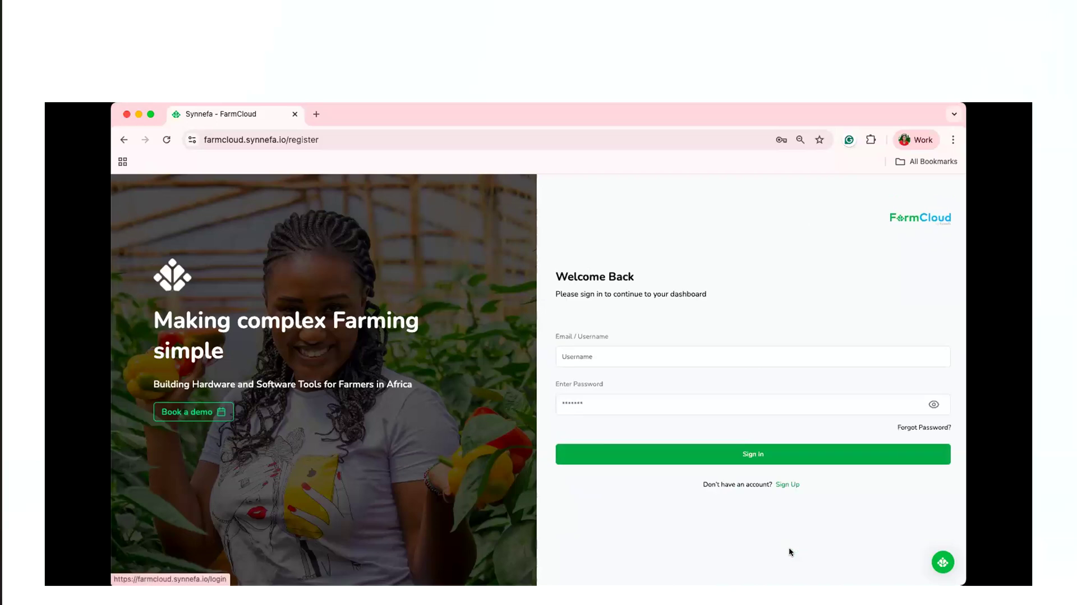
# Try to sign in with the account email and password.
pyautogui.click(635, 357)
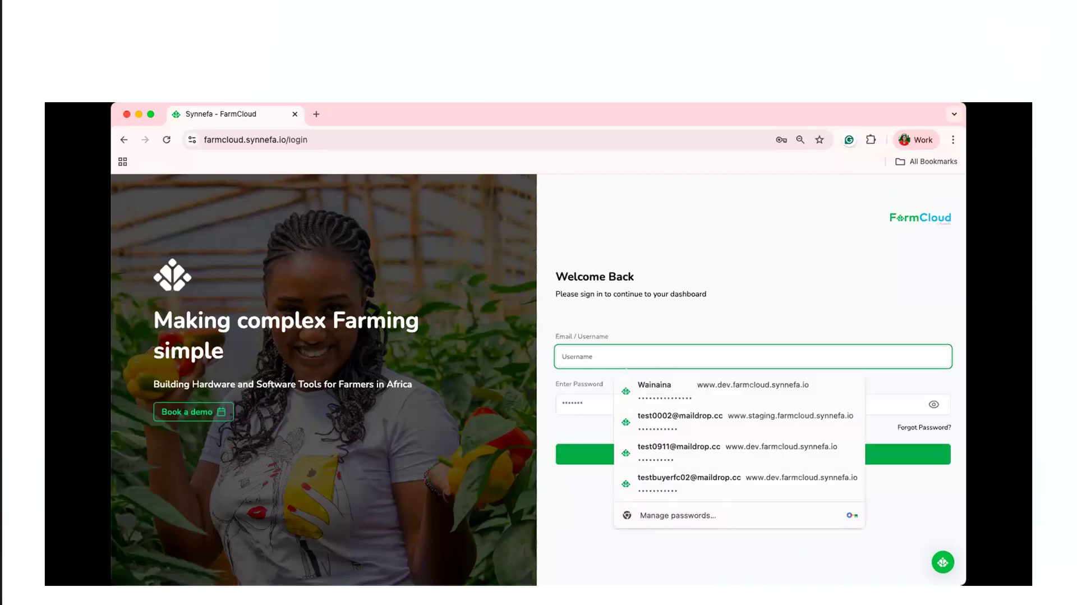
pyautogui.write('sta')
pyautogui.click(680, 388)
pyautogui.click(648, 401)
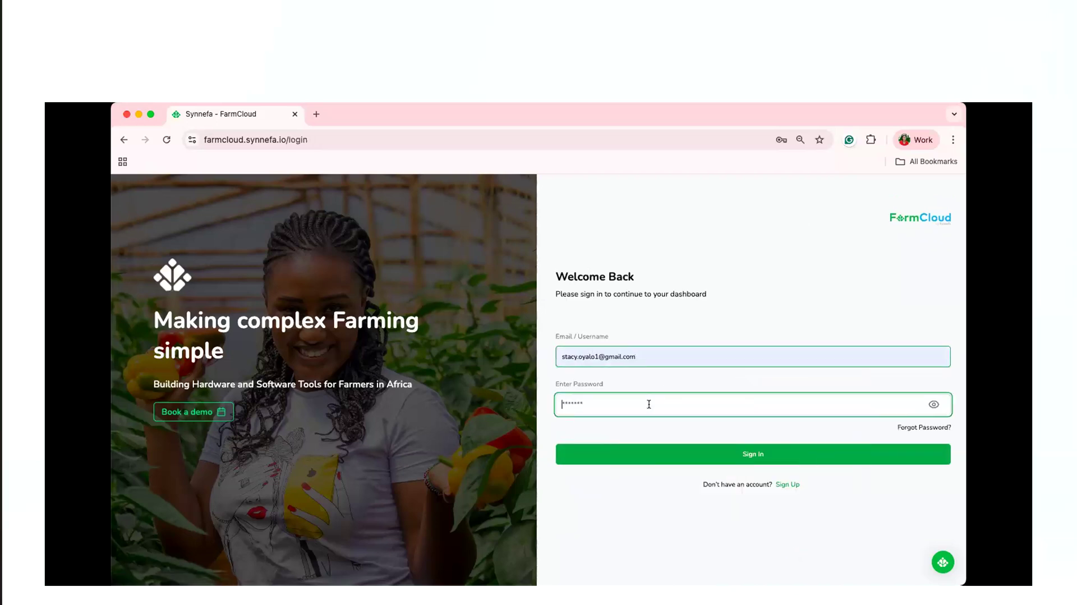
pyautogui.write('••••••••••')
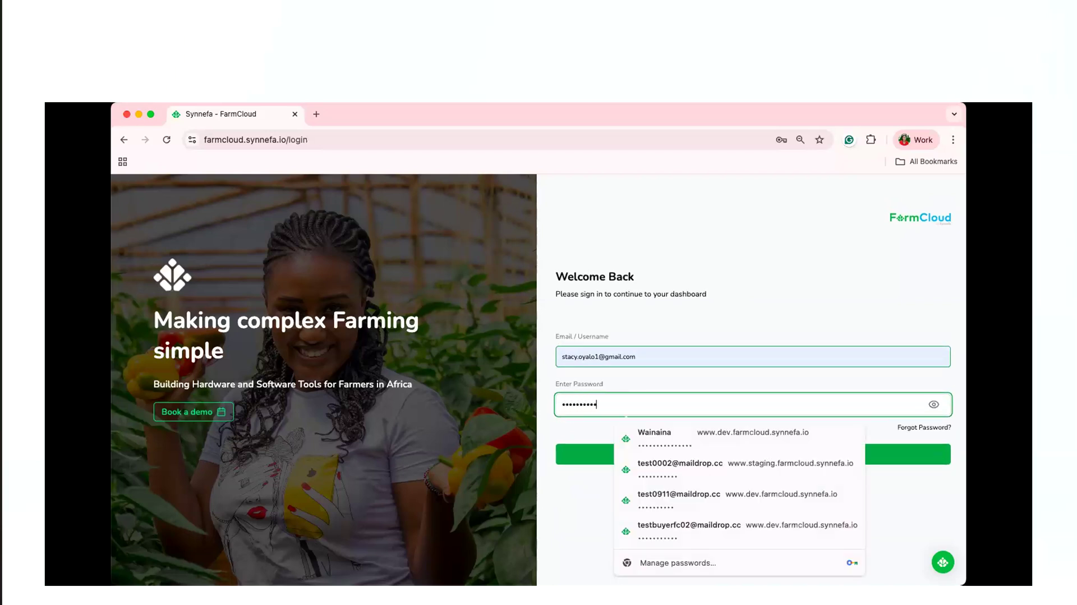
pyautogui.write('••••')
pyautogui.click(566, 458)
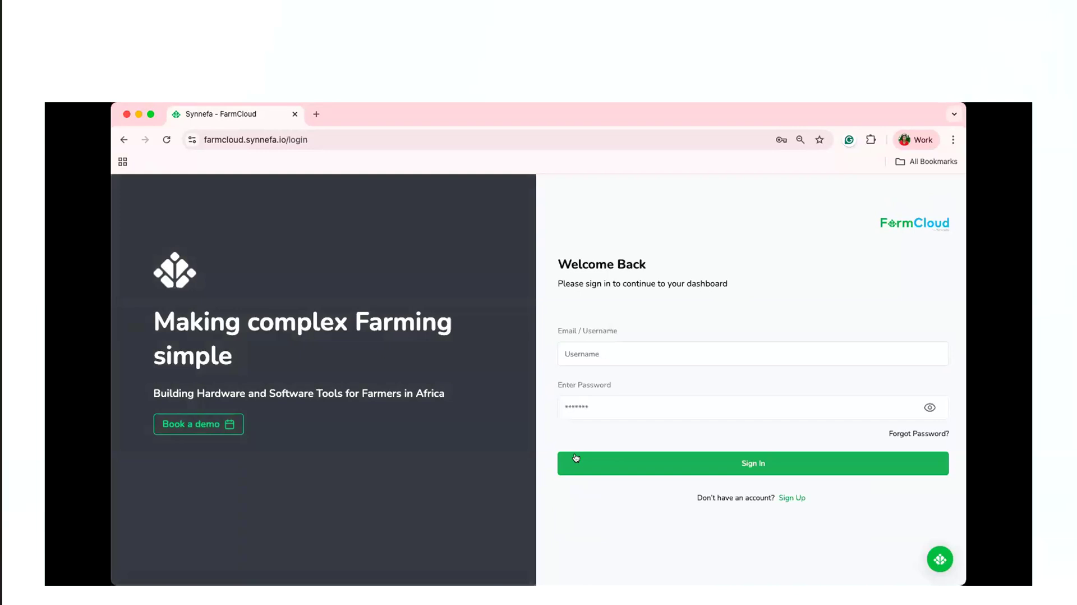
# Reload the login page, sign in with the account email and password, and open the Fresh Farm Ltd farm.
pyautogui.click(166, 145)
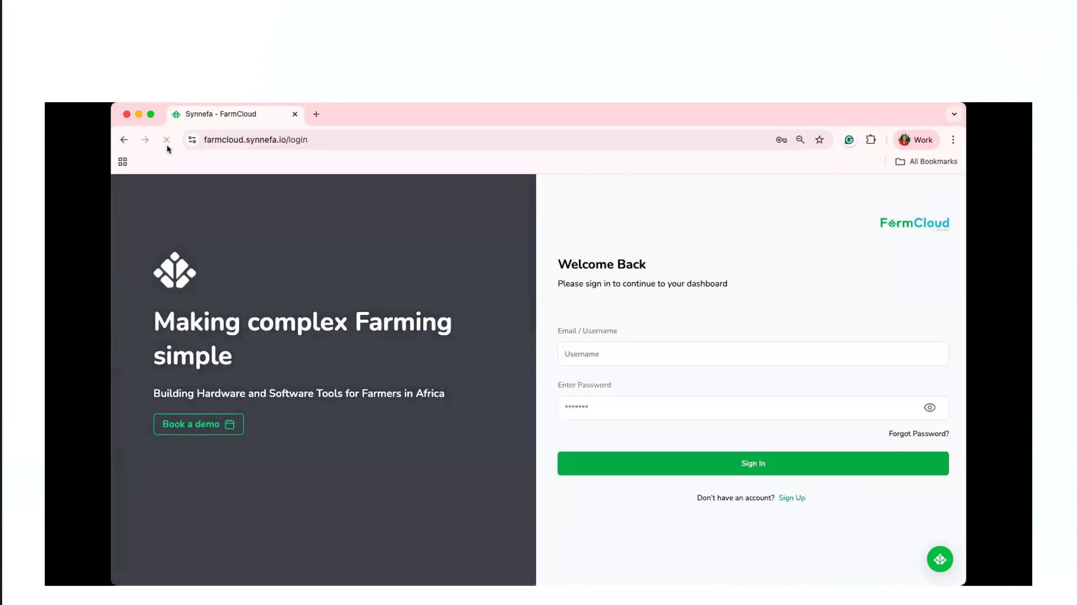
pyautogui.click(621, 351)
pyautogui.write('sta')
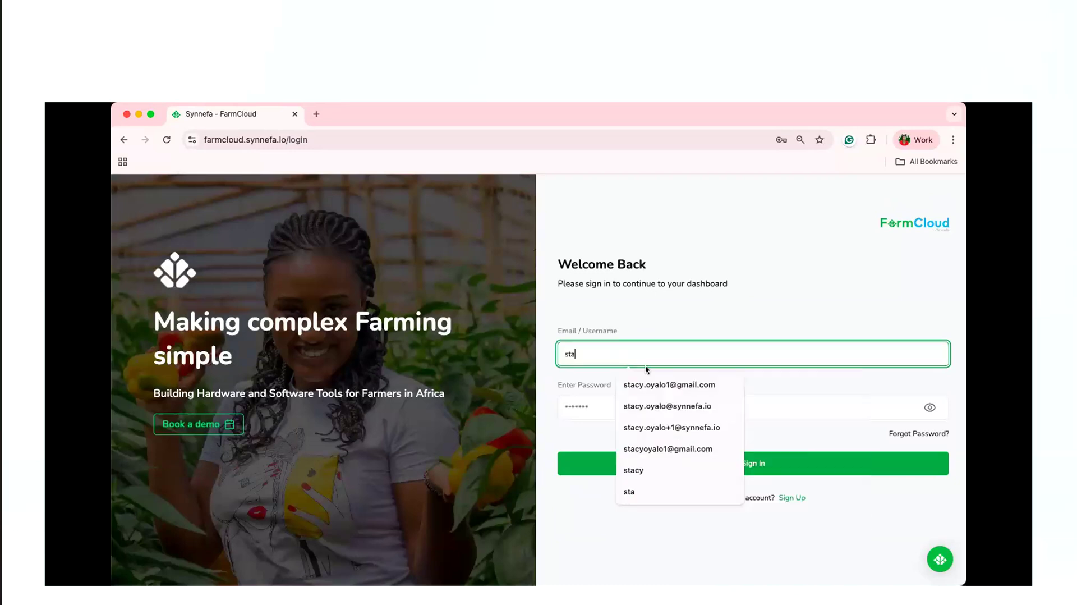
pyautogui.click(649, 385)
pyautogui.click(647, 400)
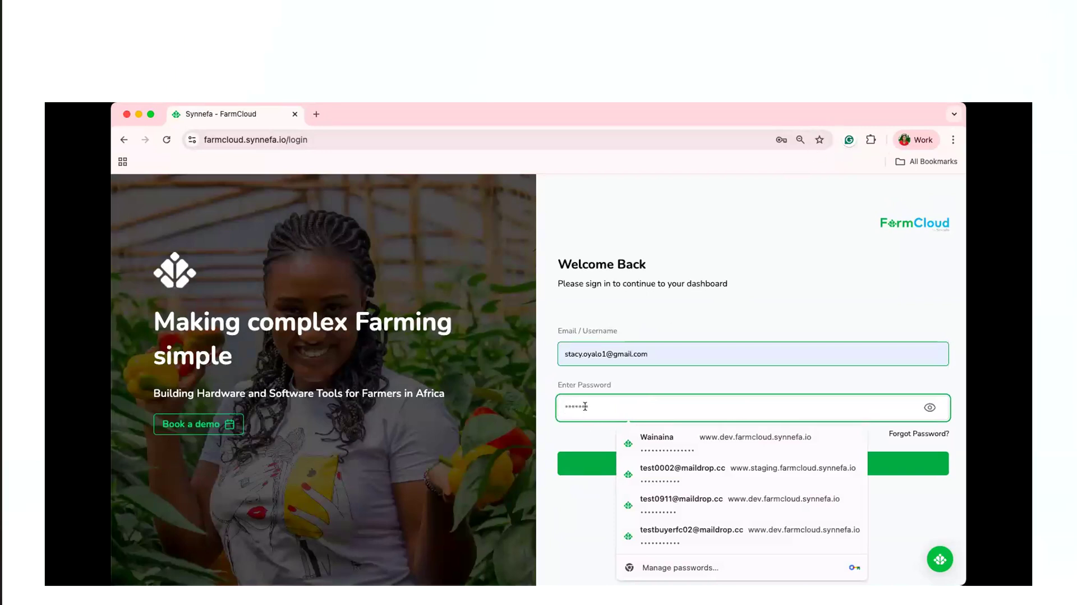
pyautogui.write('•••••••••••••')
pyautogui.click(580, 470)
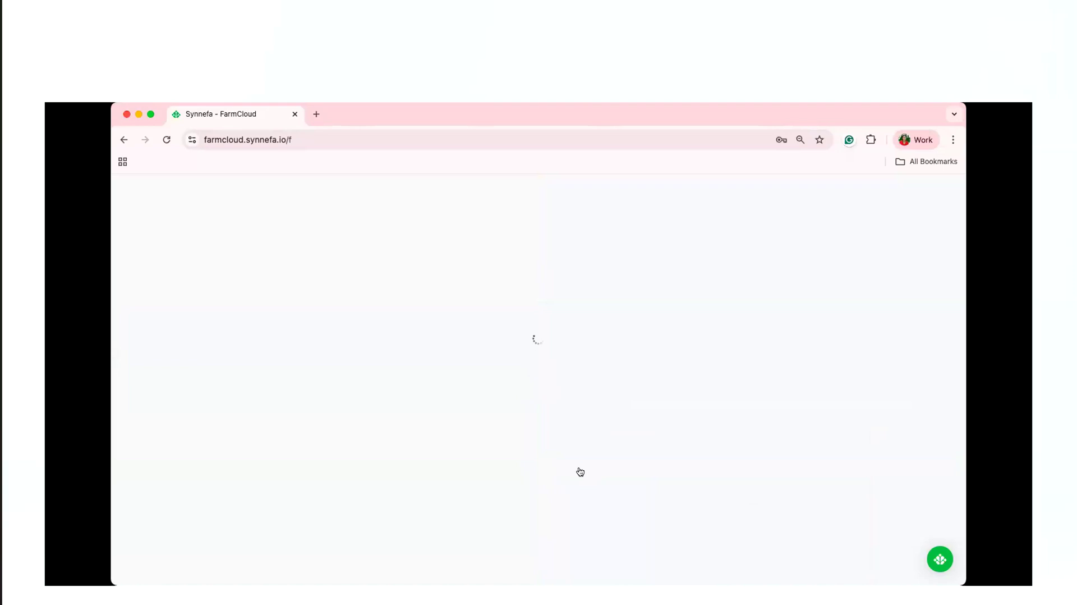
pyautogui.click(693, 407)
pyautogui.click(561, 519)
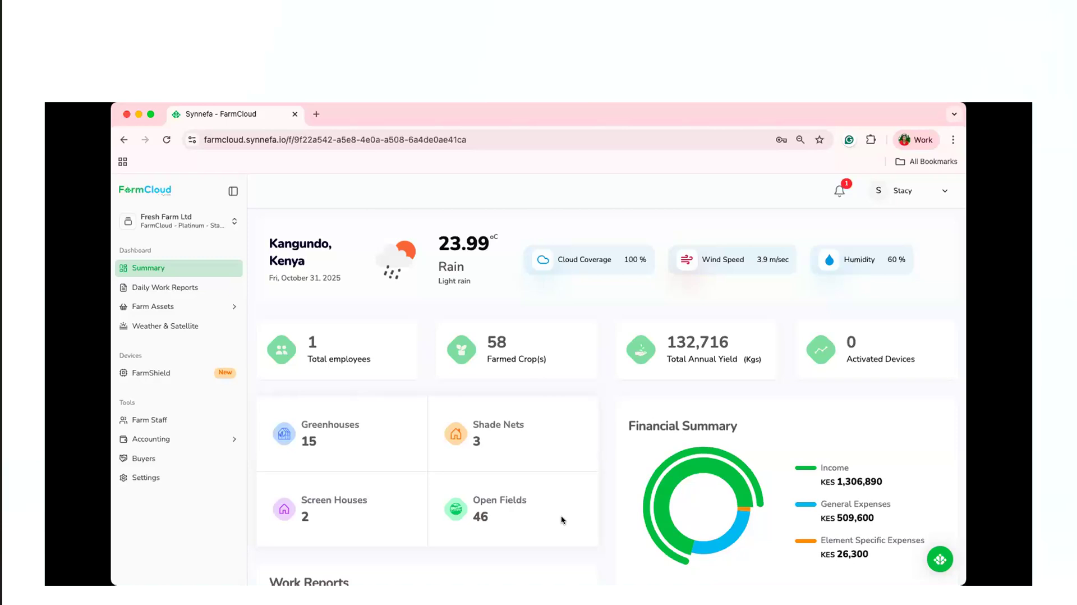
# Open the farm elements and look through the screenhouses, shade nets and open fields before returning to the greenhouses list.
pyautogui.click(217, 313)
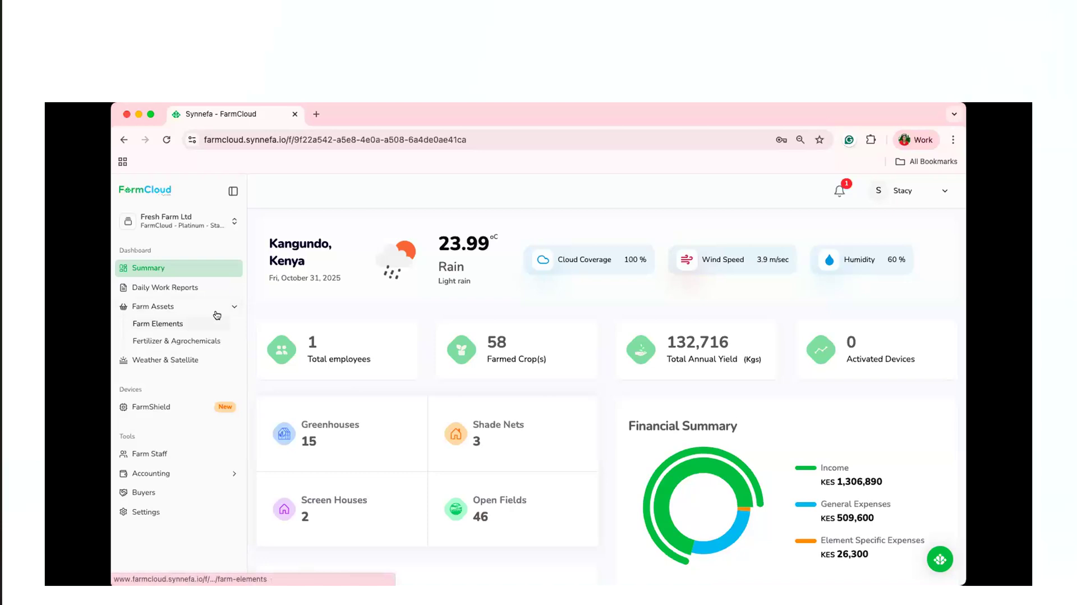
pyautogui.click(217, 316)
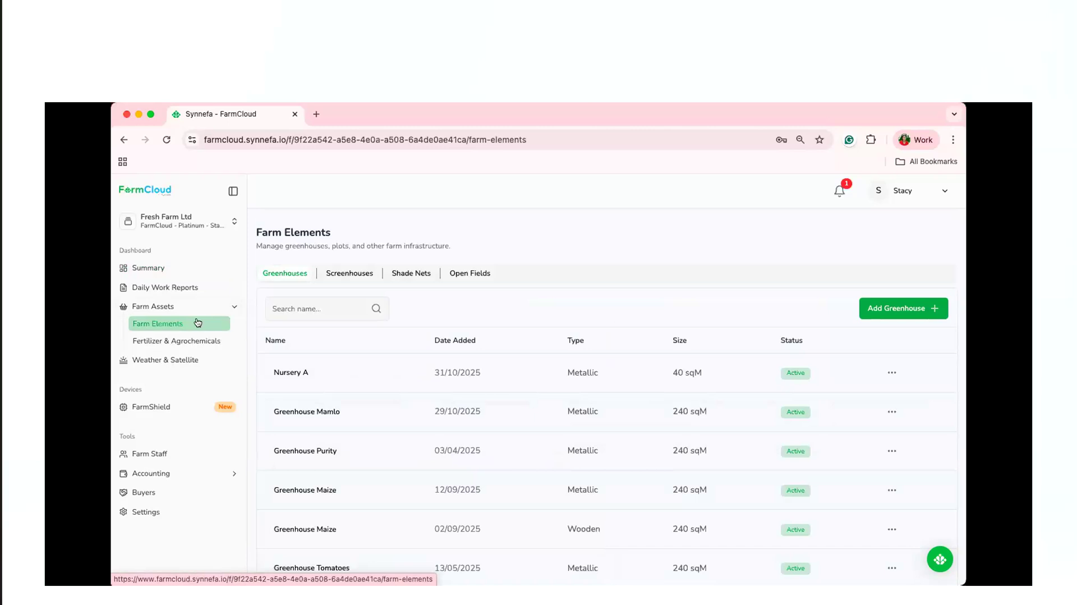
pyautogui.click(353, 274)
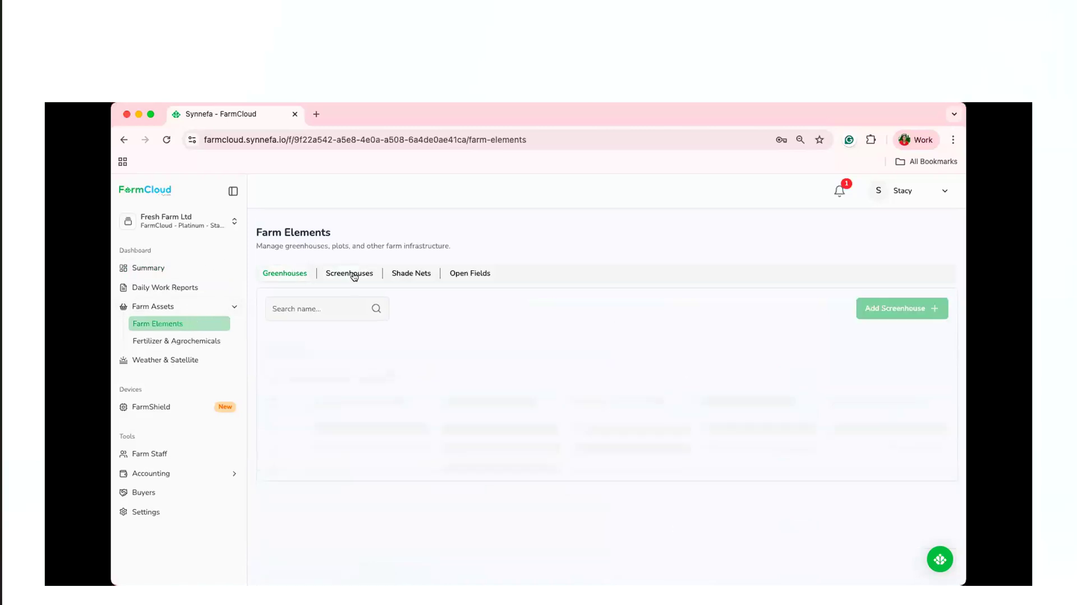
pyautogui.click(399, 272)
pyautogui.click(479, 274)
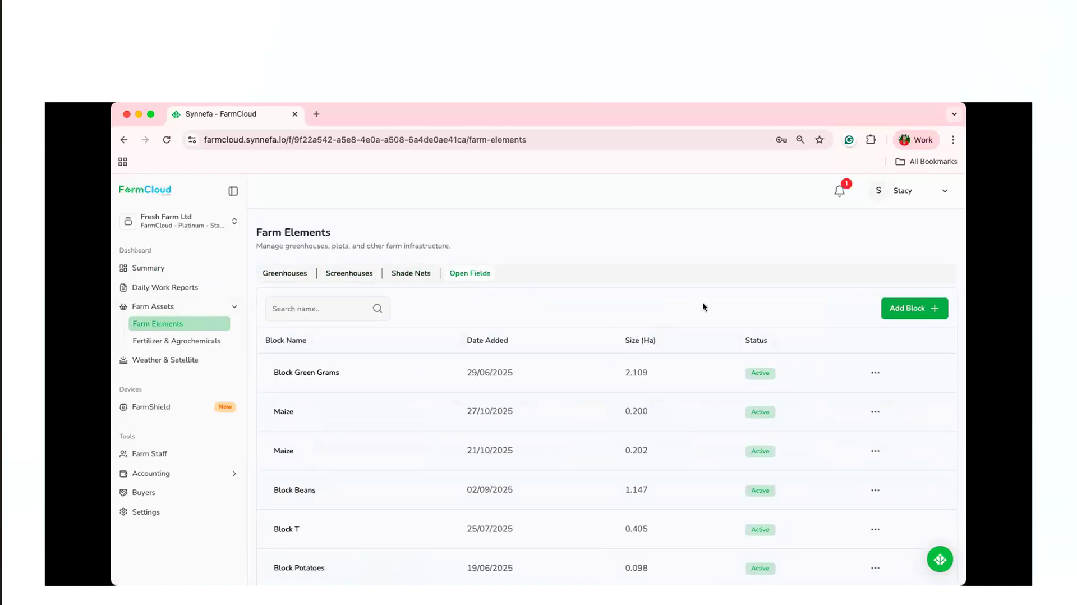
pyautogui.click(290, 274)
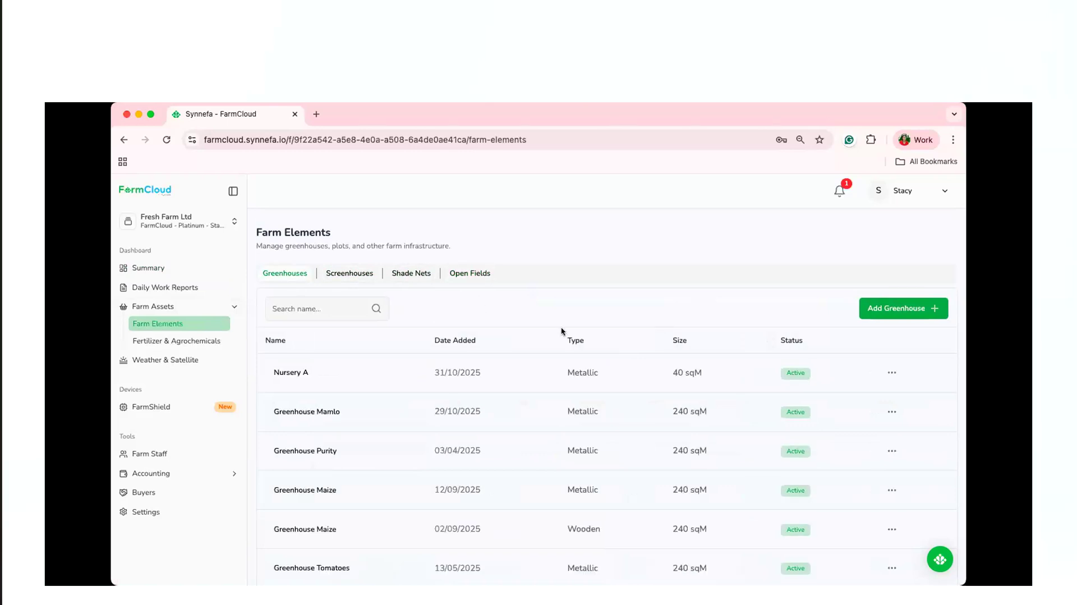
# Start a new greenhouse record named Greenhouse Beans with a size of 240.
pyautogui.click(907, 313)
pyautogui.click(375, 333)
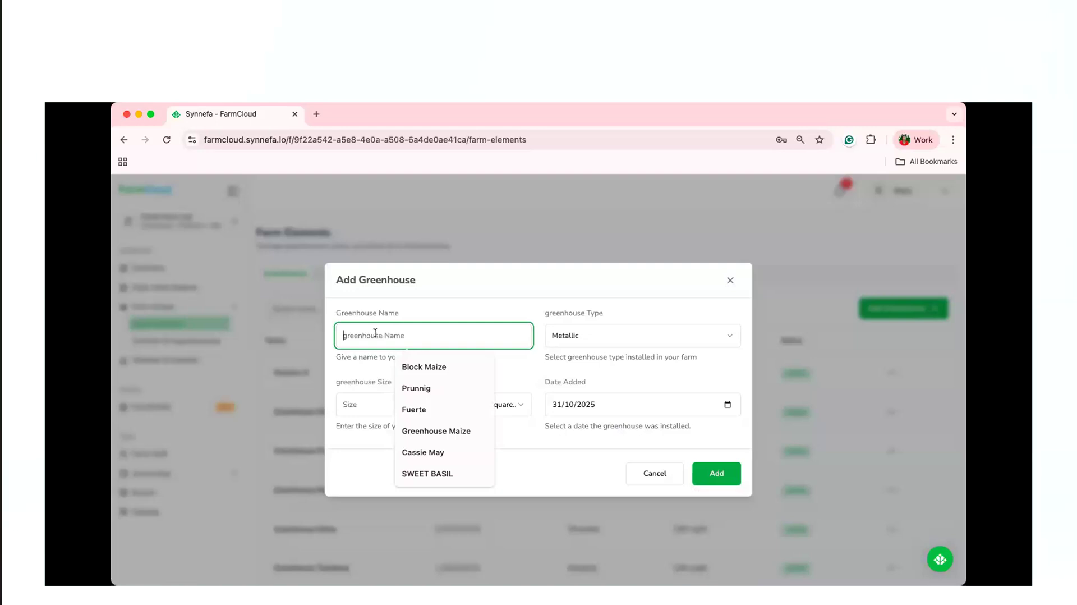
pyautogui.write('Green')
pyautogui.write('ho')
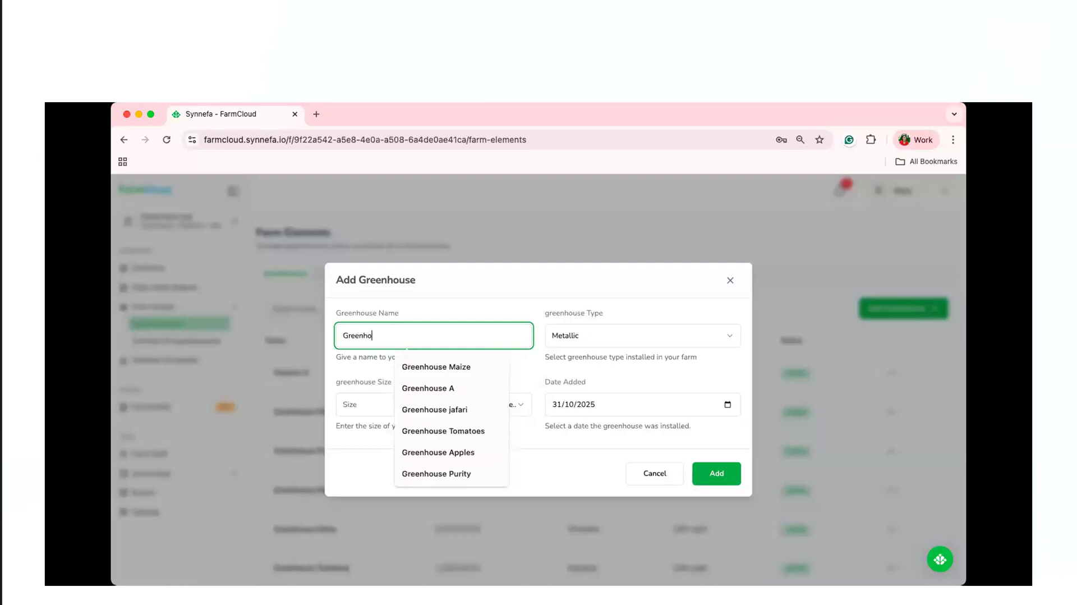
pyautogui.write('use Beans')
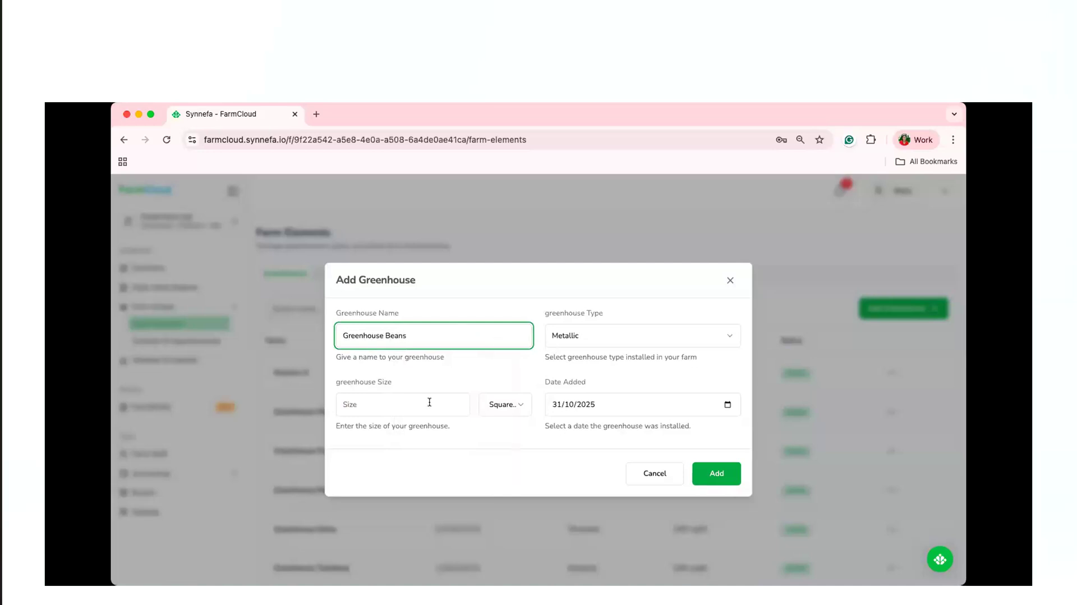
pyautogui.click(404, 404)
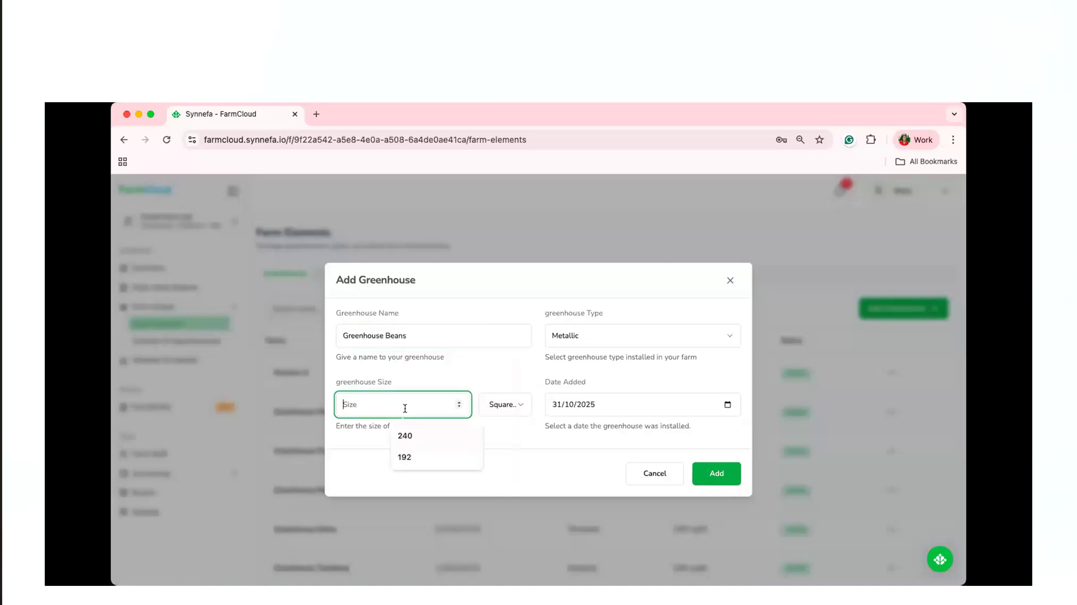
# Change the new greenhouse's name to Greenhouse Cucumbers and add it to the farm.
pyautogui.click(424, 335)
pyautogui.press('BackSpace')
pyautogui.press('BackSpace')
pyautogui.press('BackSpace')
pyautogui.press('BackSpace')
pyautogui.write('Cucumbers')
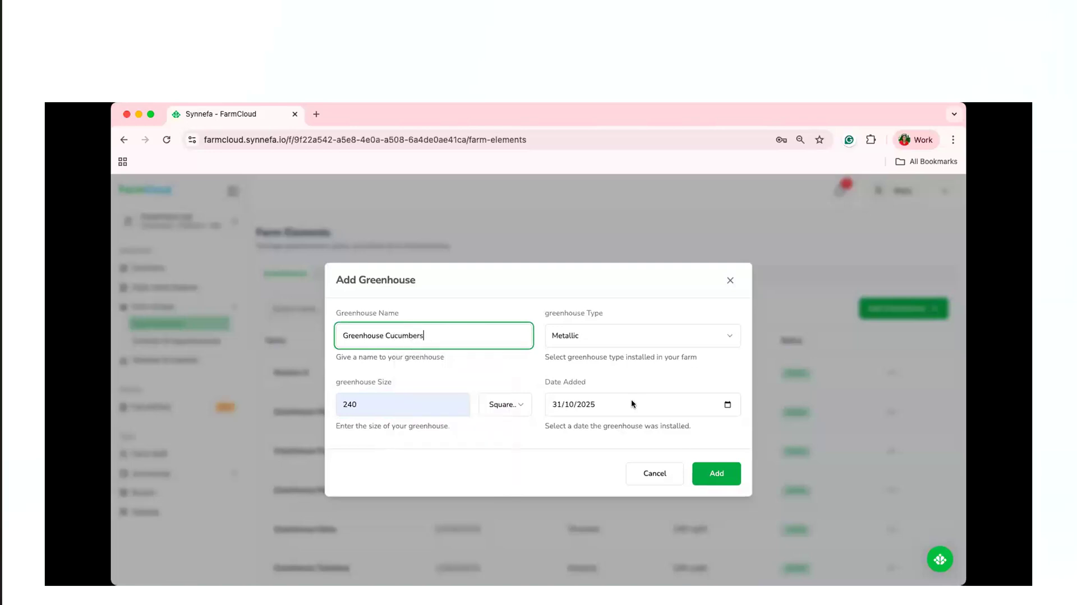
pyautogui.click(717, 473)
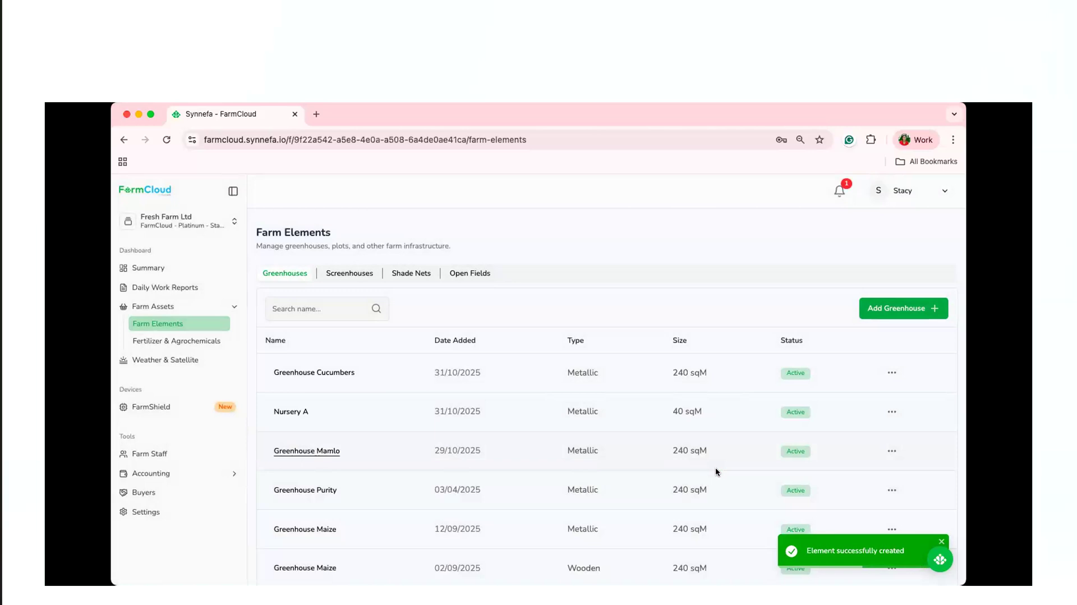
# Open Greenhouse Cucumbers and start a new record of the Plant type in it.
pyautogui.click(319, 373)
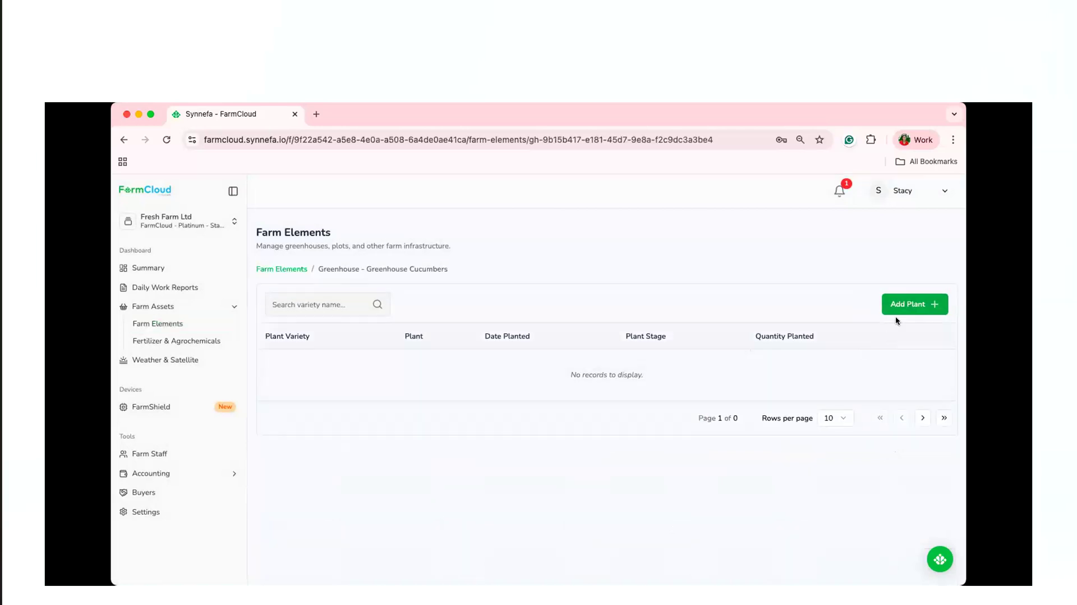
pyautogui.click(900, 306)
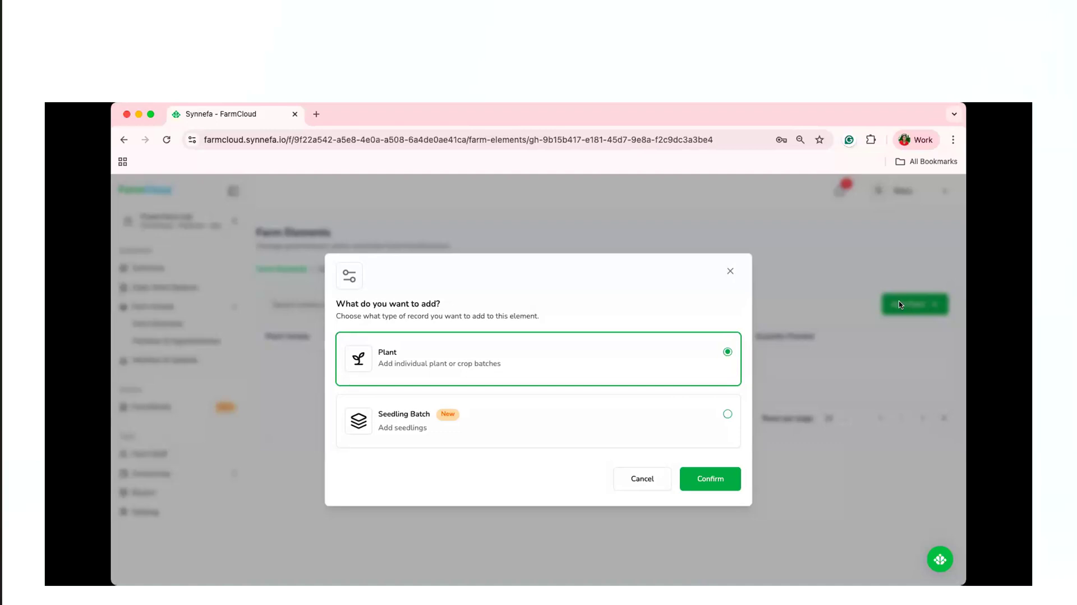
pyautogui.click(723, 480)
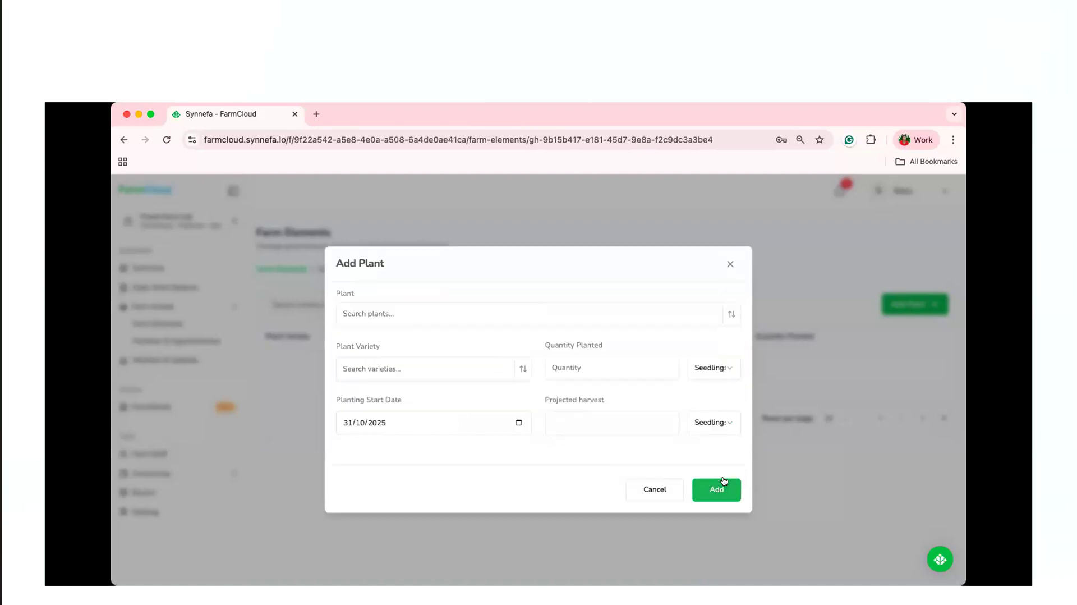
# Choose Cucumber as the plant and Titan F1 as its variety in the new plant record.
pyautogui.click(464, 314)
pyautogui.write('c')
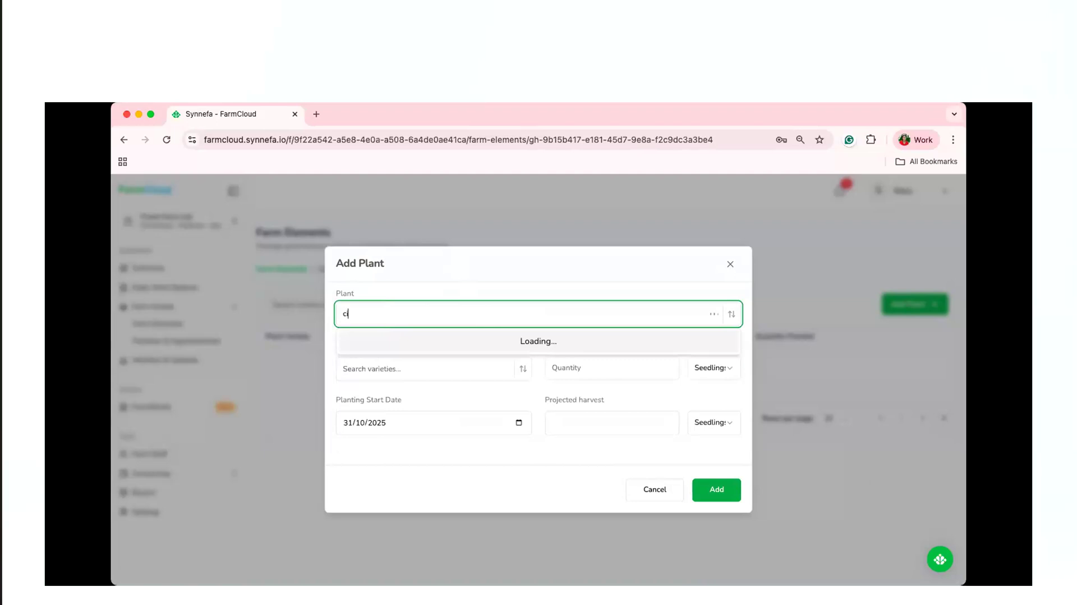
pyautogui.write('ucum')
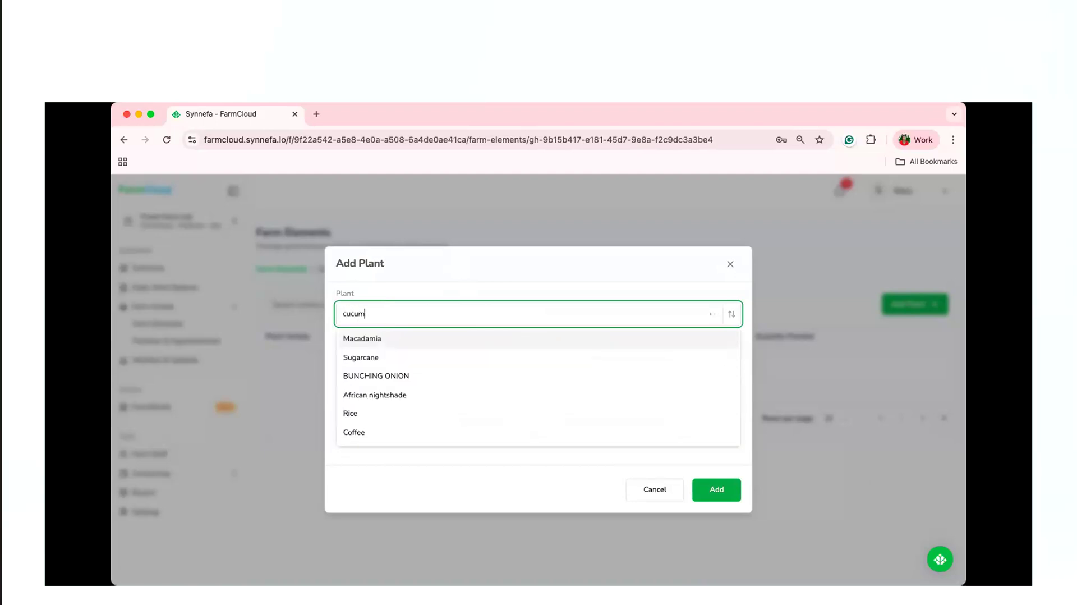
pyautogui.click(449, 339)
pyautogui.click(525, 369)
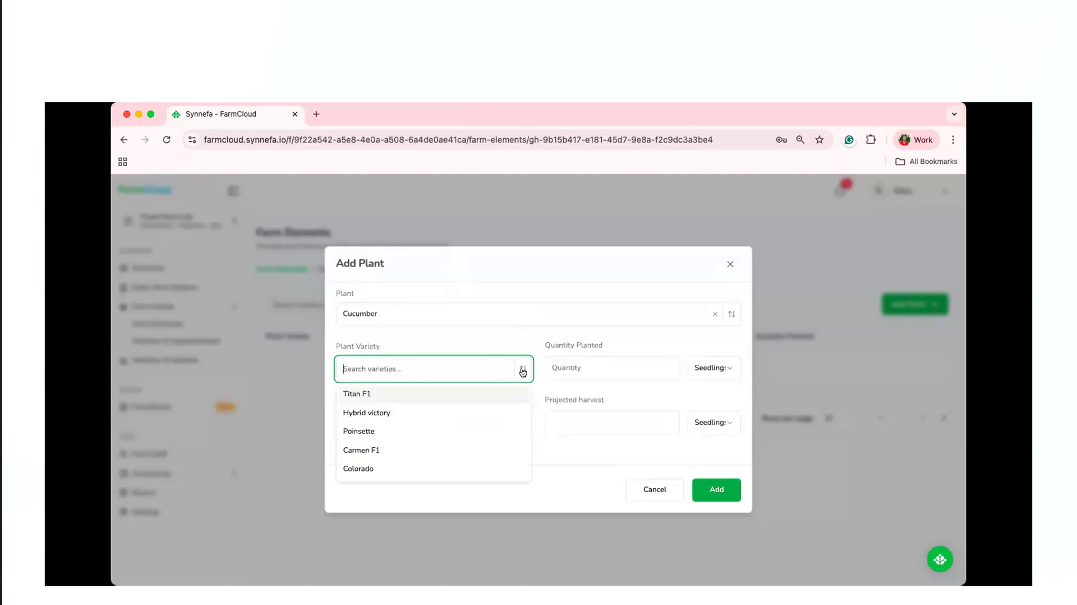
pyautogui.click(497, 395)
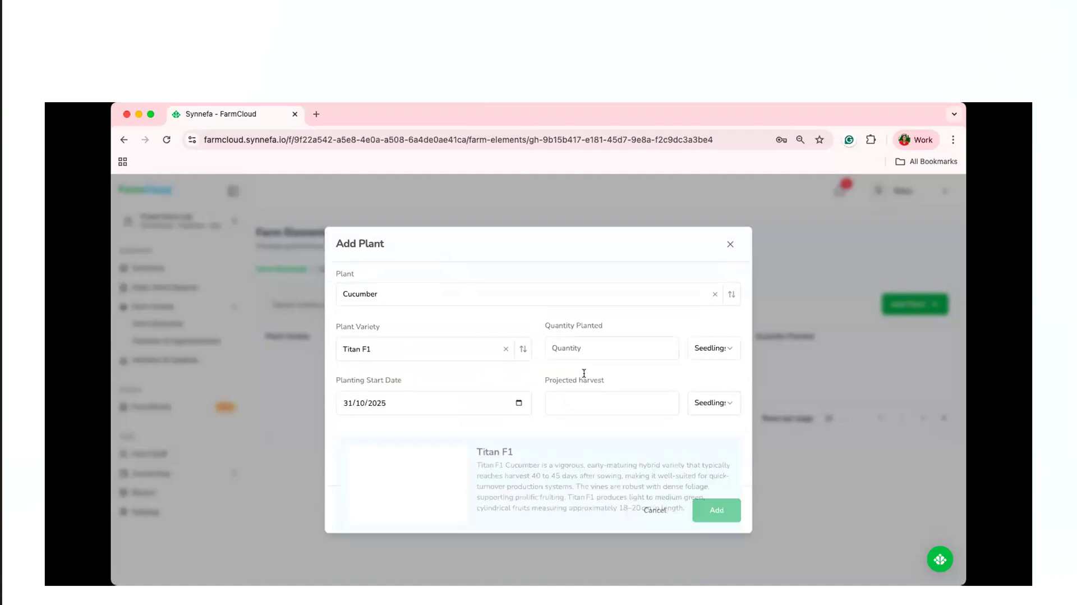
# Set the quantity planted to 100 Kgs and the projected harvest to 50000, and add the plant to the greenhouse.
pyautogui.click(581, 317)
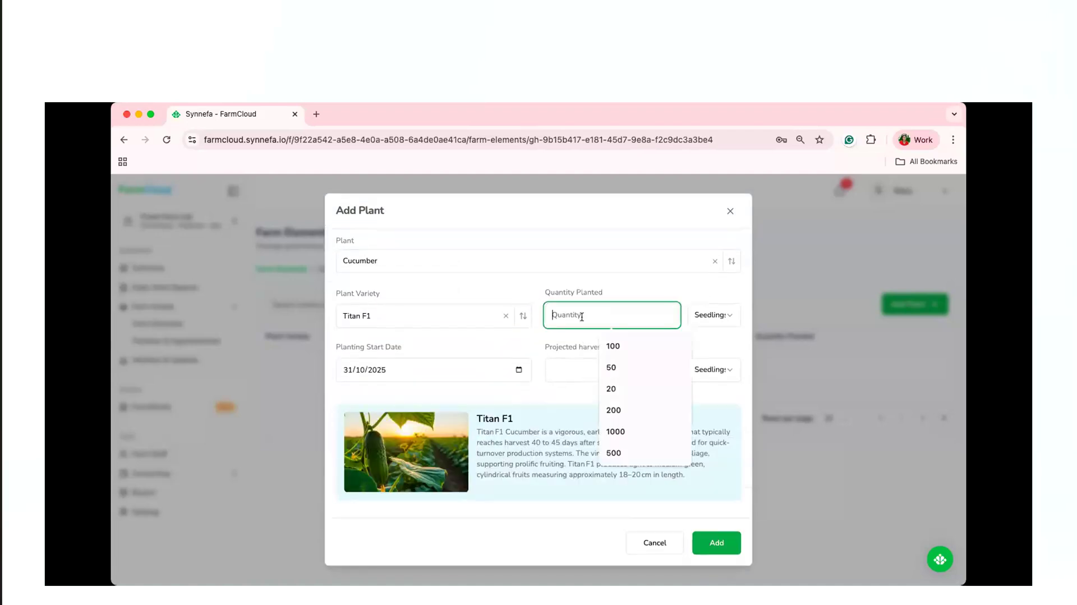
pyautogui.click(620, 343)
pyautogui.click(594, 367)
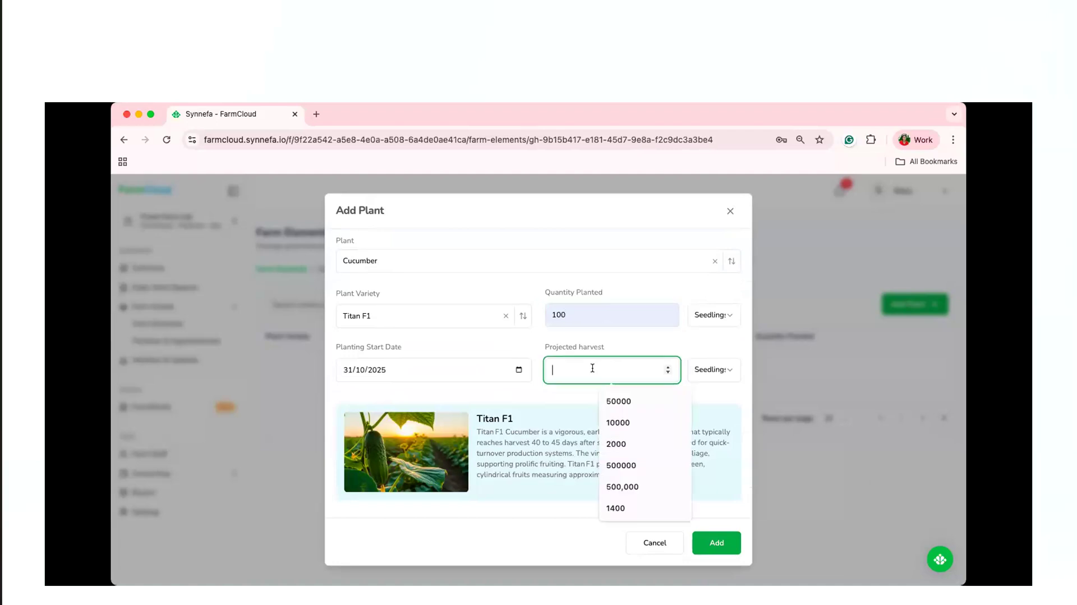
pyautogui.click(619, 398)
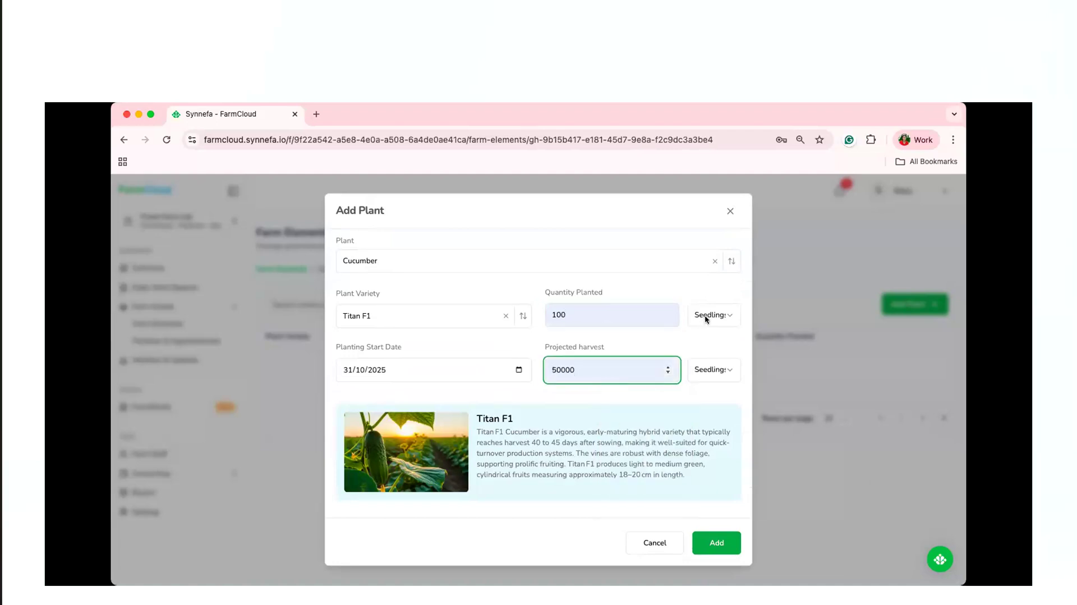
pyautogui.click(708, 316)
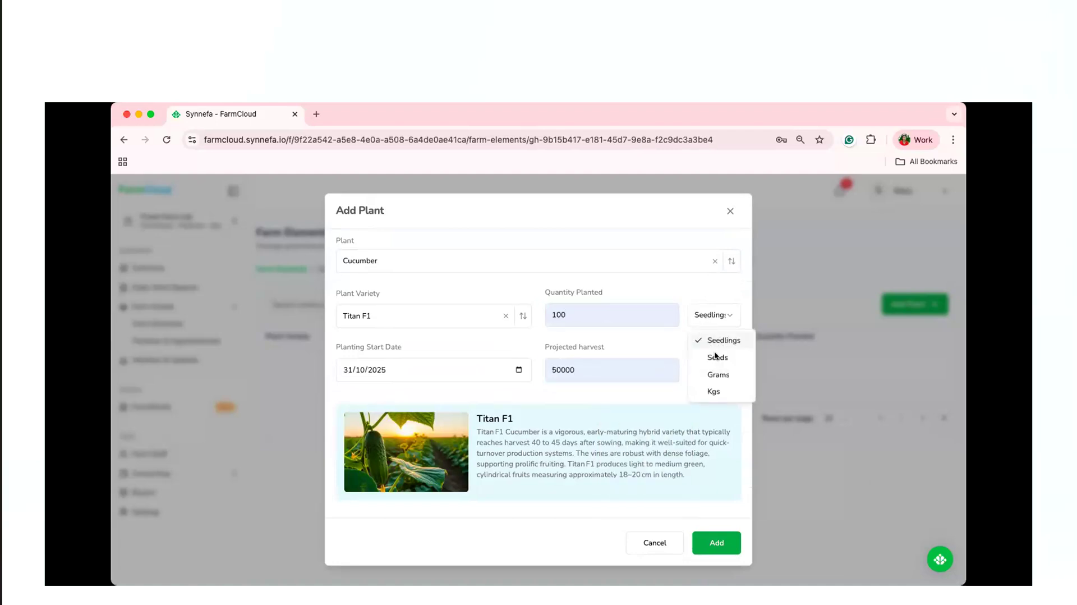
pyautogui.click(714, 391)
pyautogui.click(723, 547)
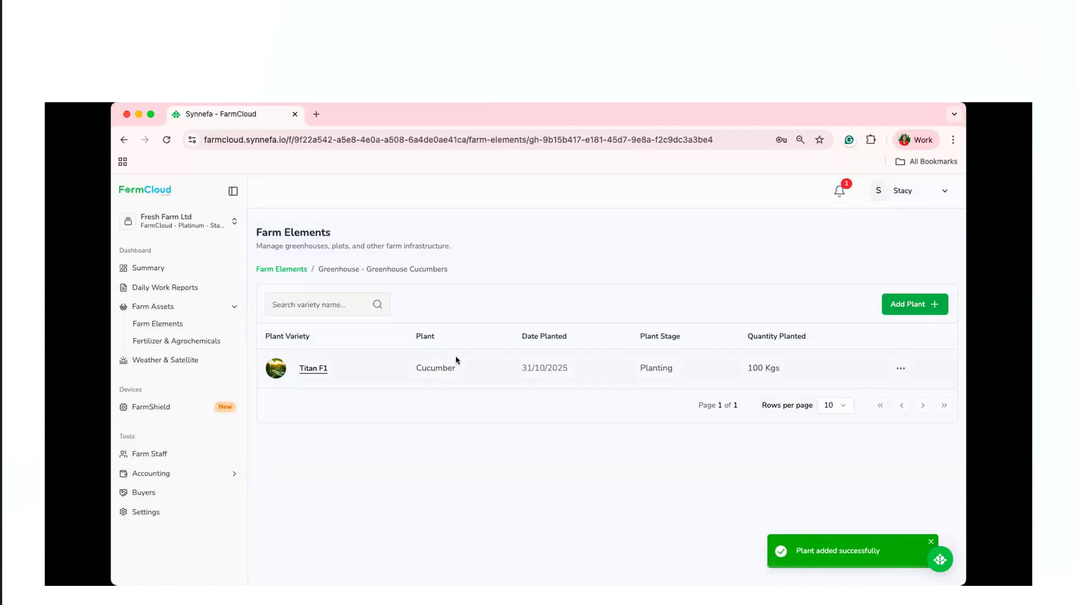
# Start a Seedling Batch record in Greenhouse Cucumbers with the batch code 032118.
pyautogui.click(908, 309)
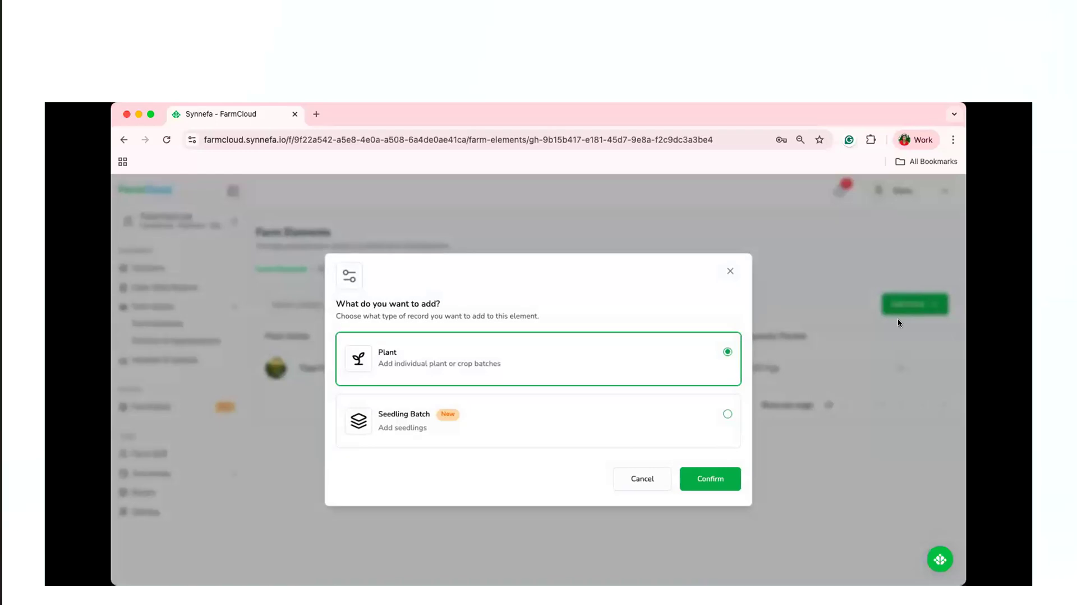
pyautogui.click(528, 424)
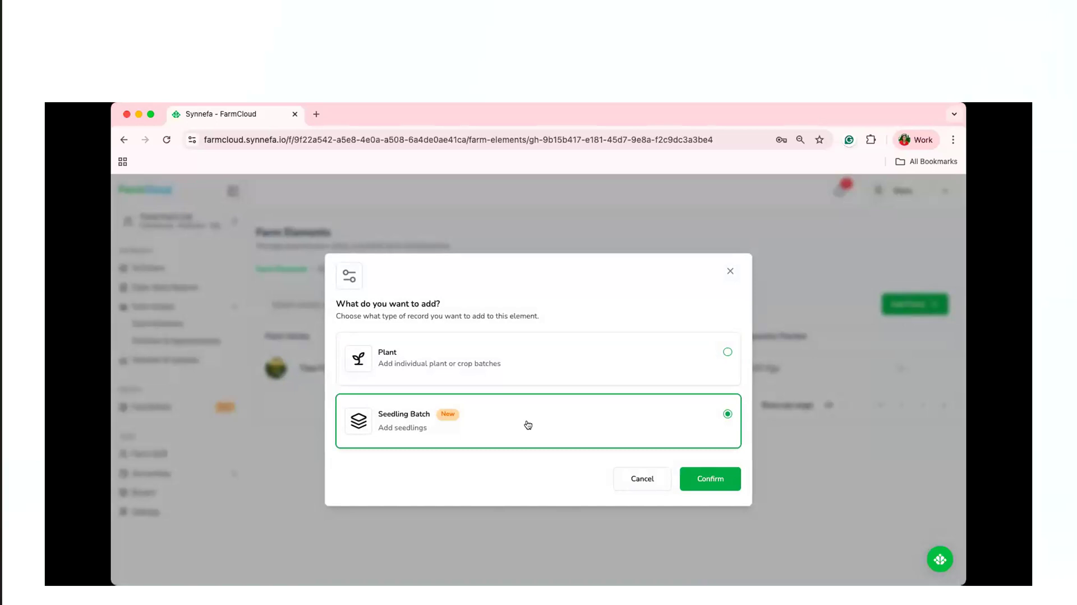
pyautogui.click(700, 476)
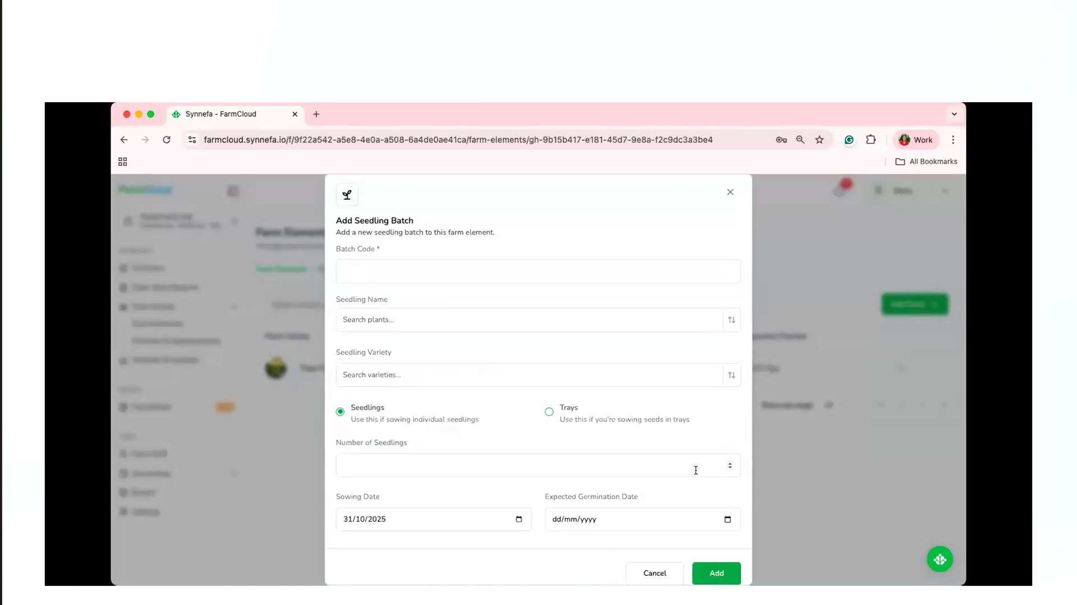
pyautogui.click(439, 268)
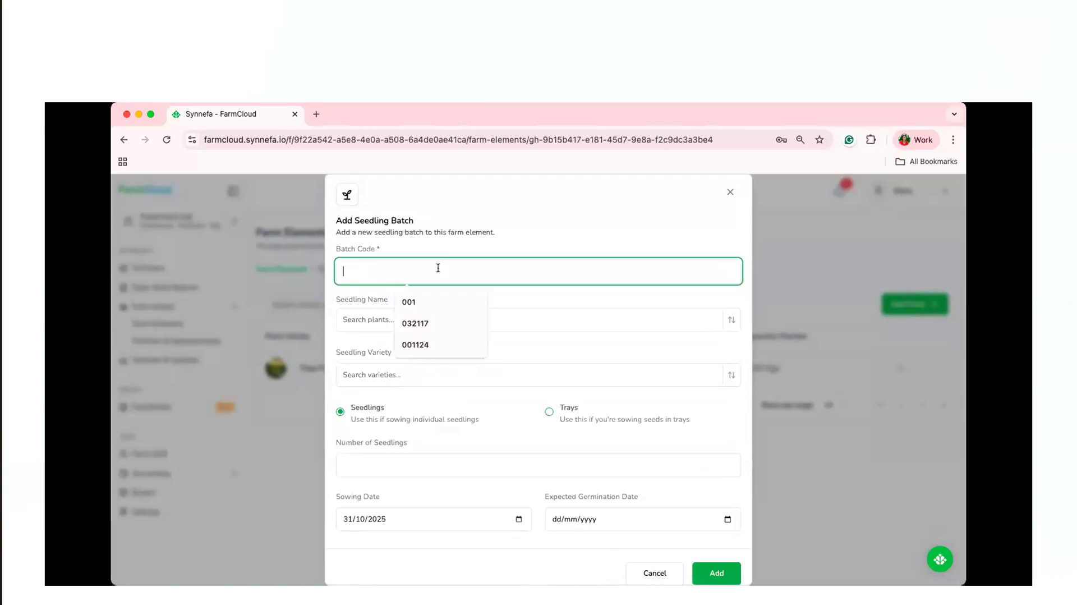
pyautogui.click(433, 321)
pyautogui.press('BackSpace')
pyautogui.write('8')
# Choose Cucumber as the seedling name and Hybrid victory as the seedling variety.
pyautogui.click(398, 318)
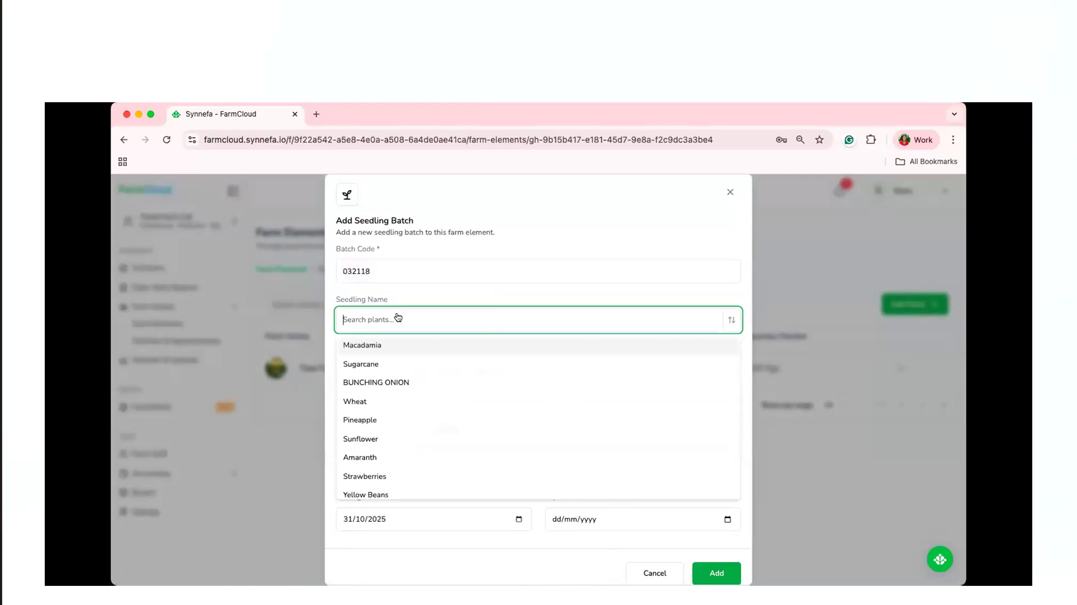
pyautogui.write('c')
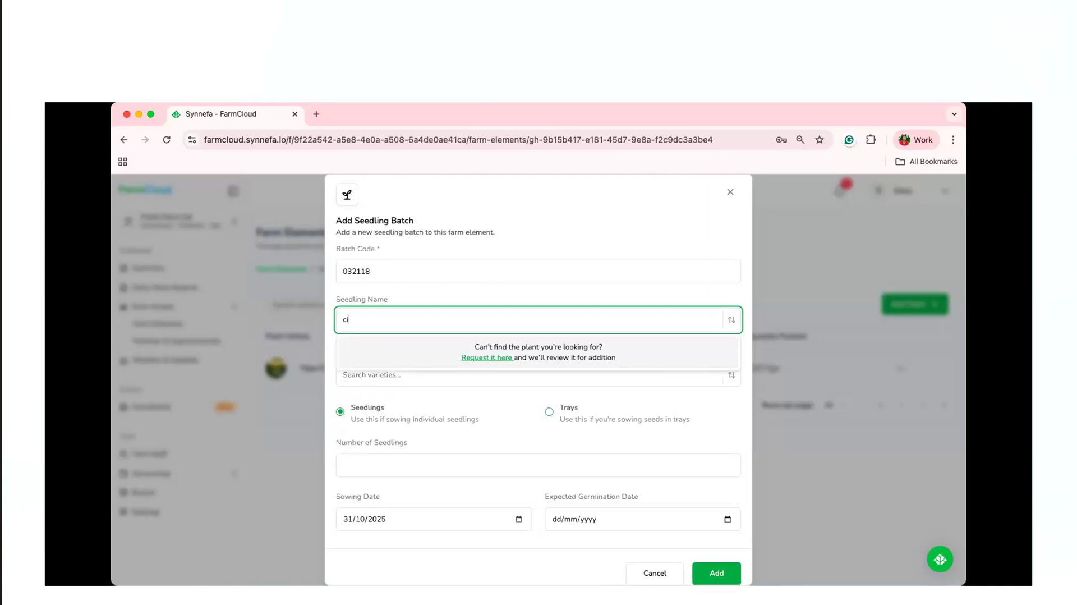
pyautogui.write('ucumber')
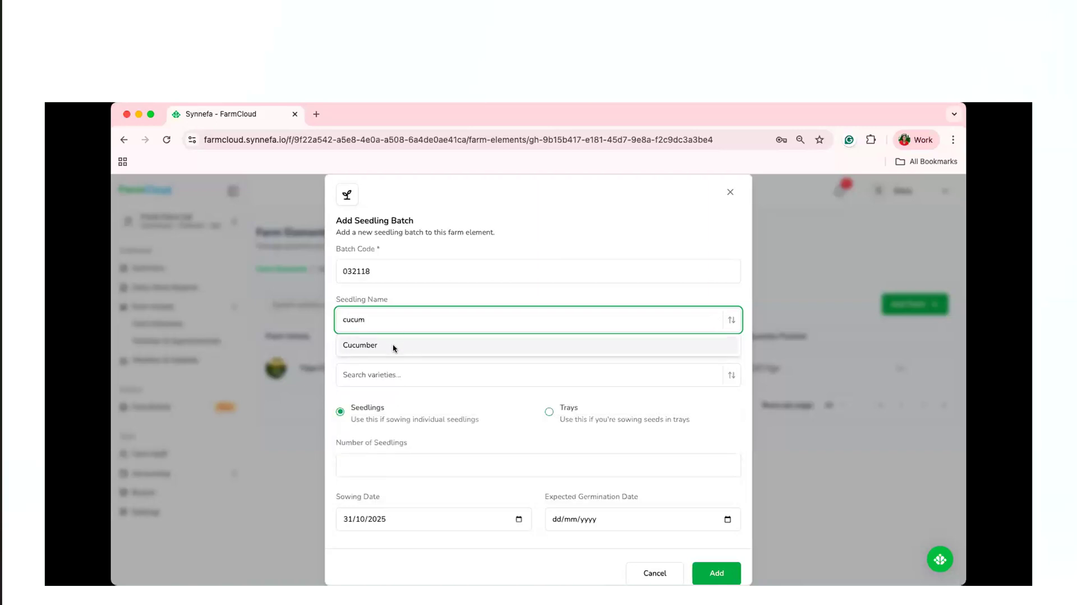
pyautogui.click(395, 346)
pyautogui.click(414, 378)
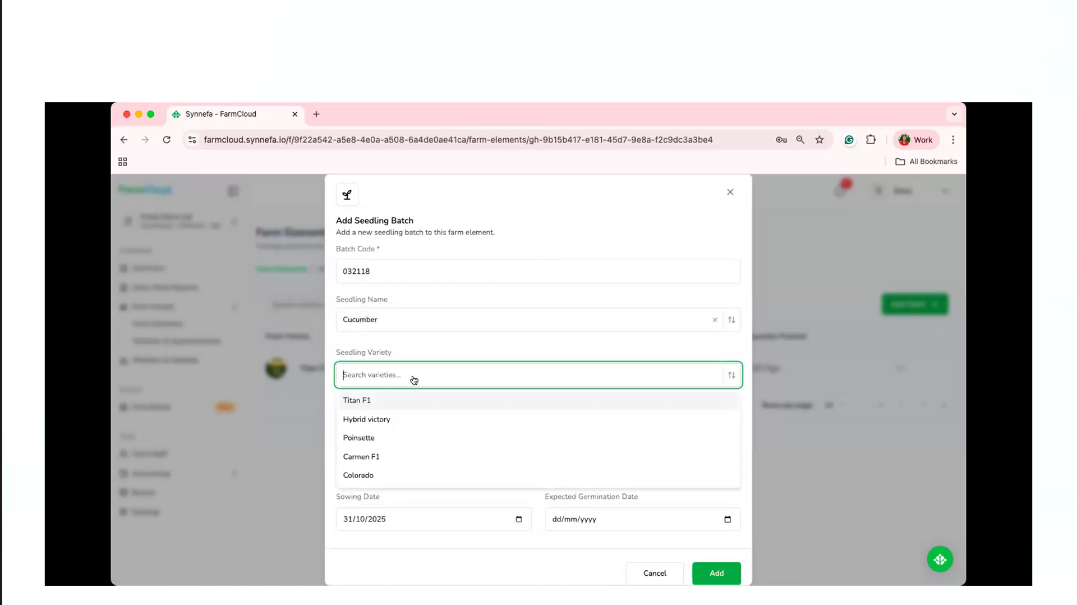
pyautogui.click(413, 421)
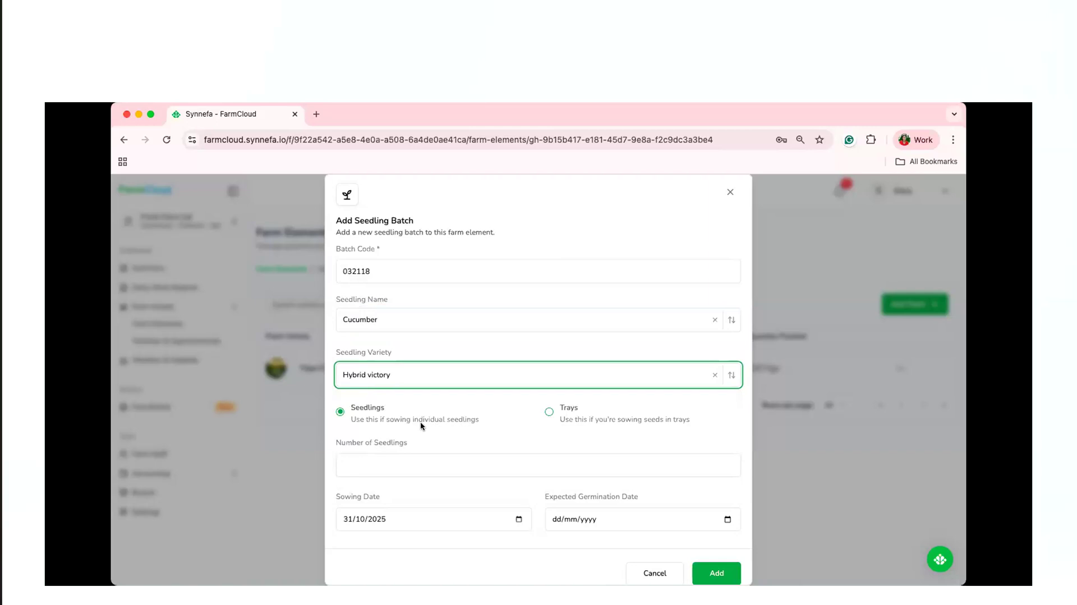
# Record the batch as sown in trays, with 20 trays and 150 seedlings per tray.
pyautogui.click(396, 463)
pyautogui.click(396, 464)
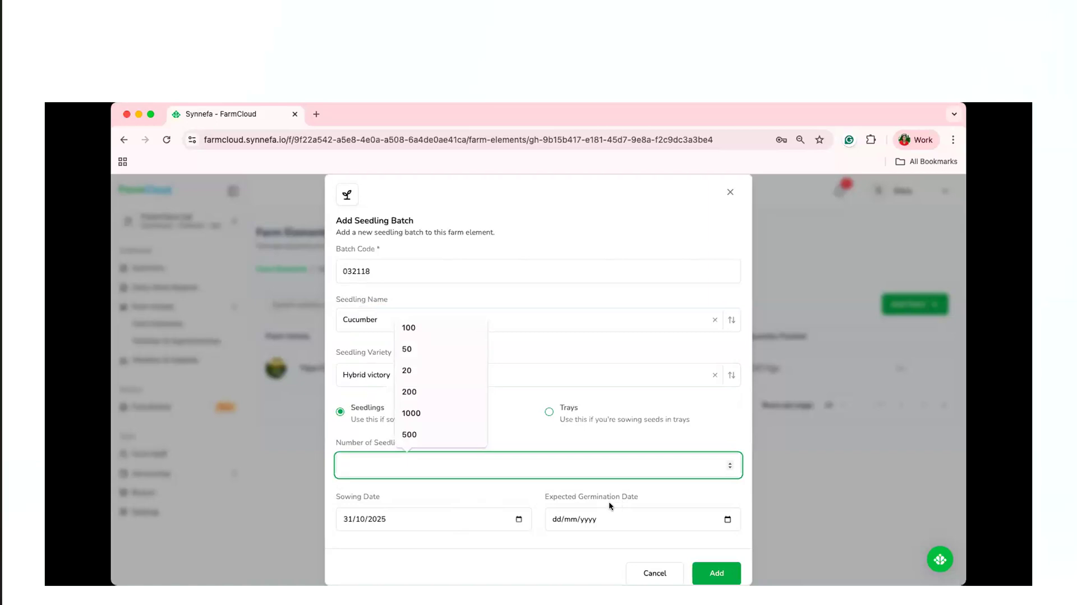
pyautogui.click(545, 416)
pyautogui.click(463, 464)
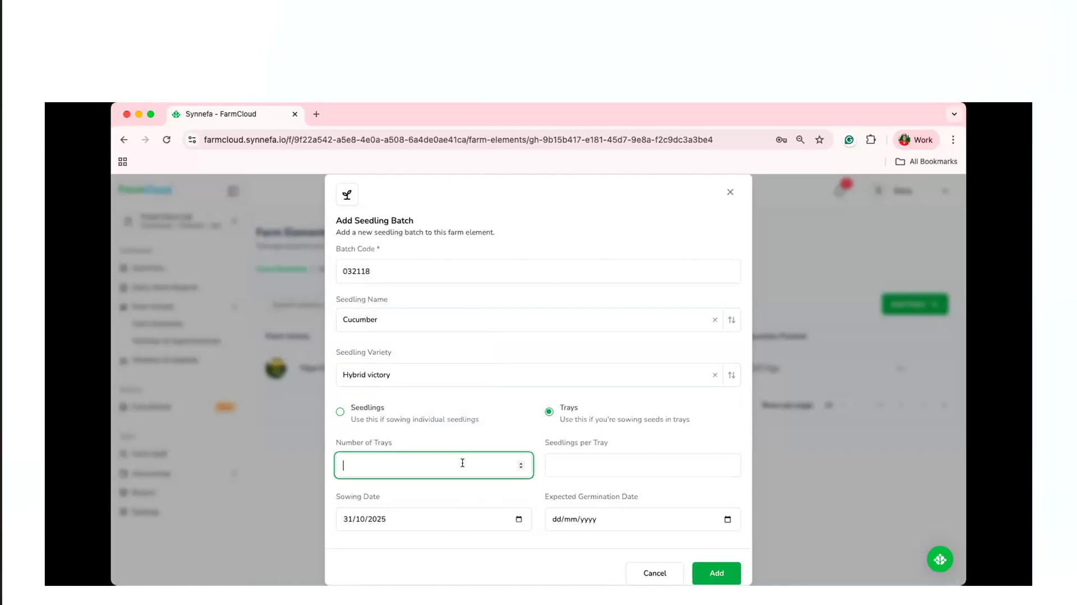
pyautogui.click(598, 470)
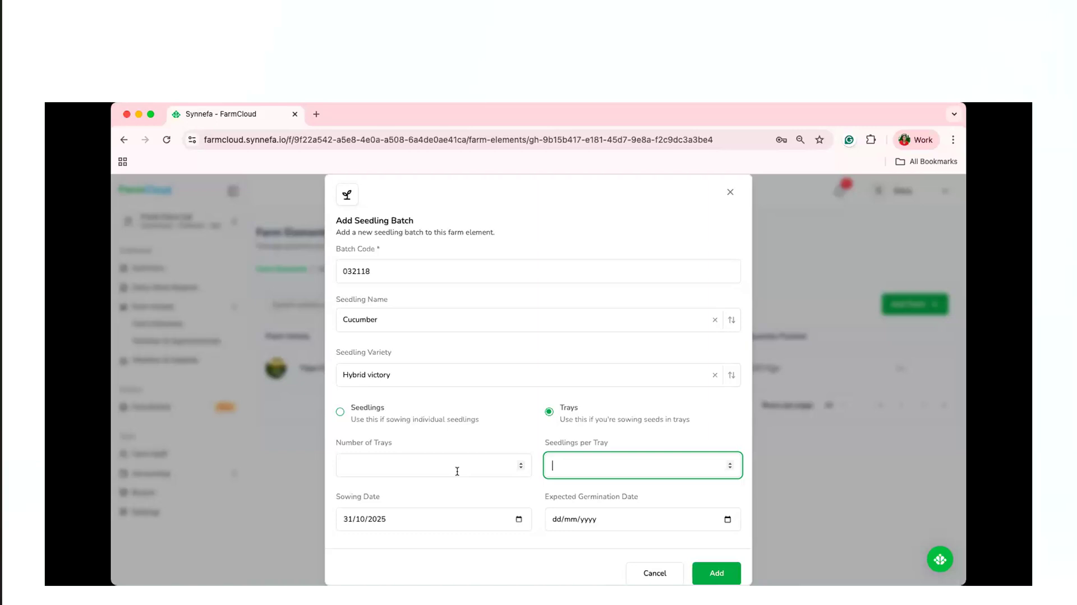
pyautogui.click(441, 466)
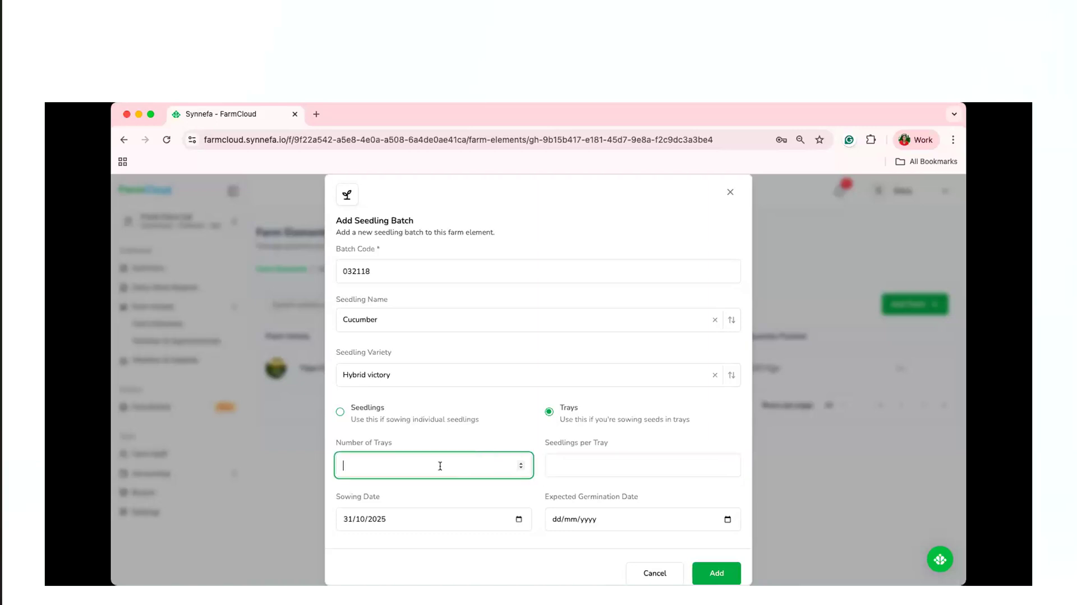
pyautogui.write('20')
pyautogui.click(555, 466)
pyautogui.write('150')
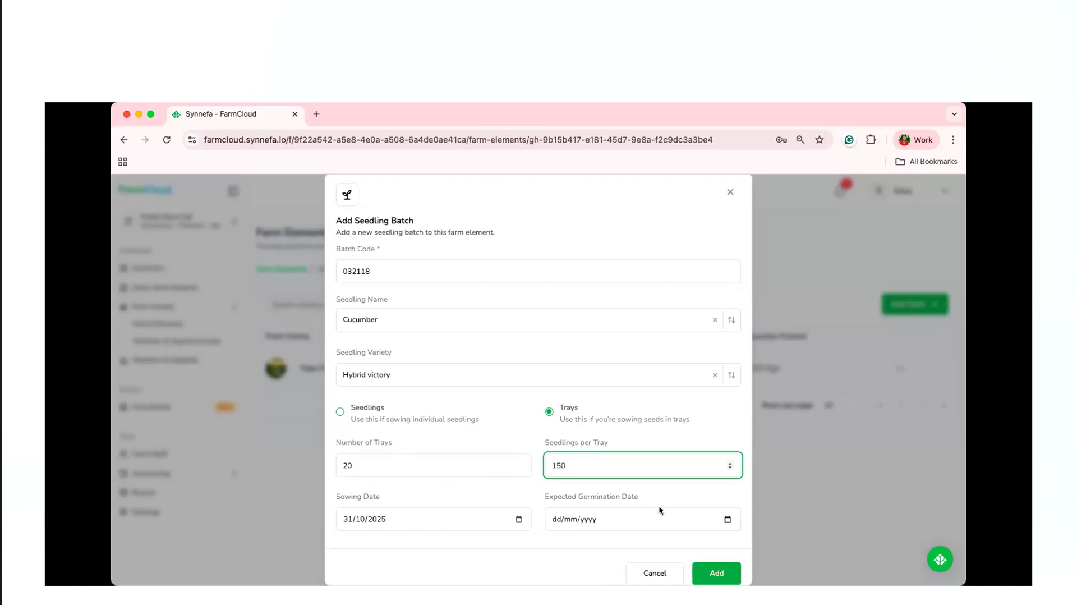
# Set the expected germination date to 15/11/2025 and add the seedling batch.
pyautogui.click(728, 519)
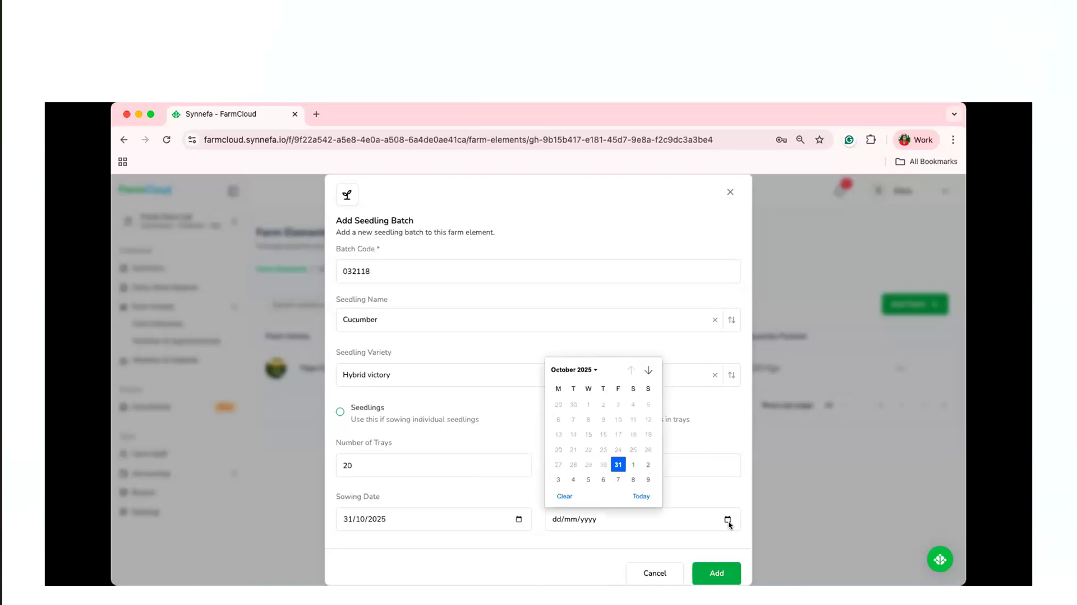
pyautogui.click(648, 369)
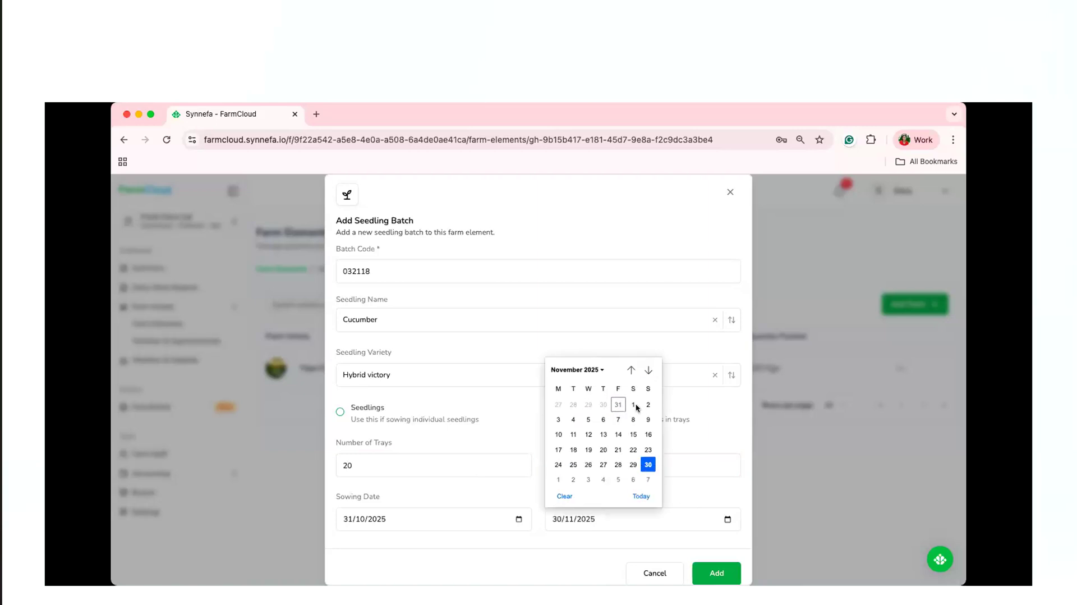
pyautogui.click(633, 434)
pyautogui.scroll(-1, 690, 452)
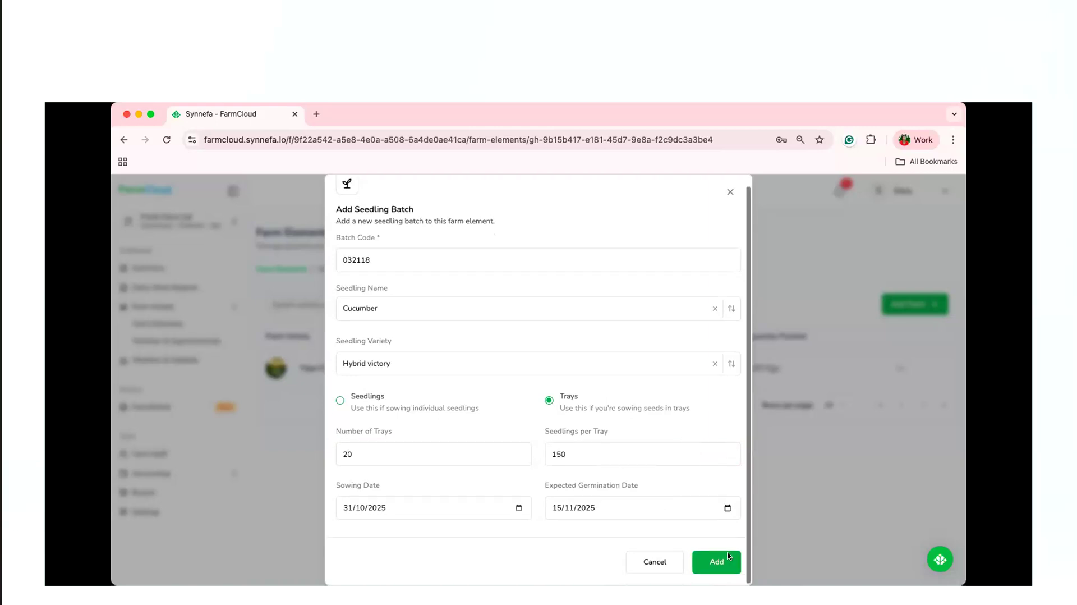
pyautogui.click(717, 562)
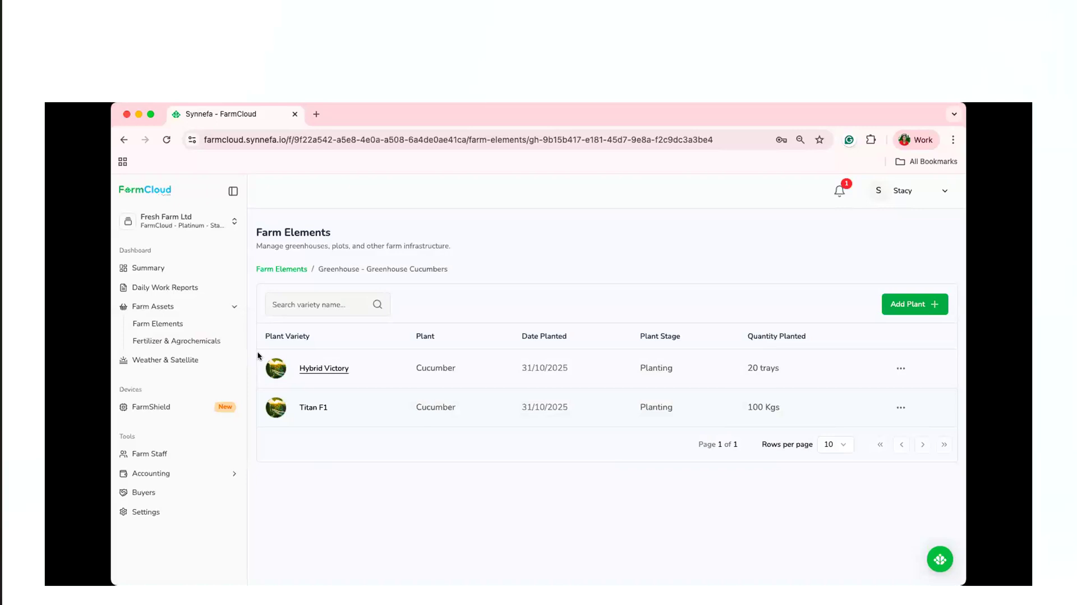
# Open the farm's fertilizer inventory and start a new fertilizer record for Omnia Fertilizer UREUM (46) Prill.
pyautogui.click(175, 344)
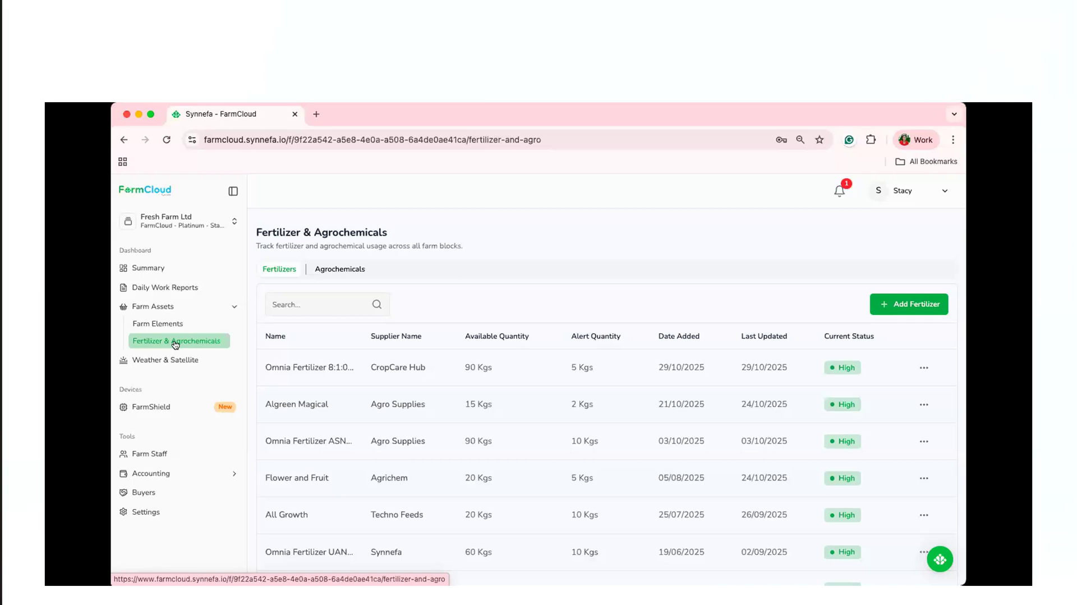
pyautogui.click(879, 309)
pyautogui.click(521, 332)
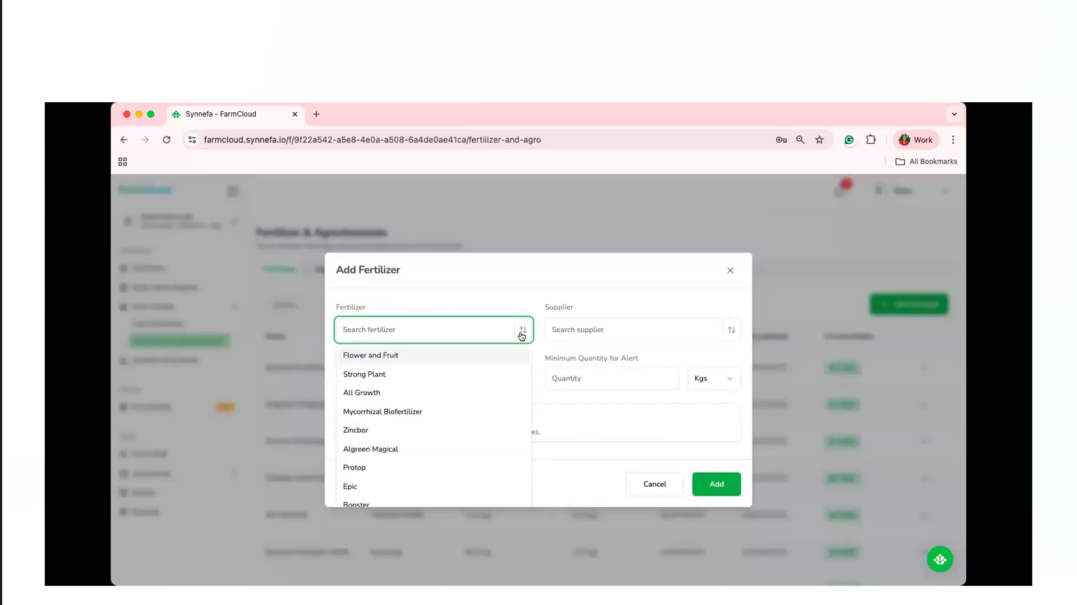
pyautogui.scroll(-15, 470, 415)
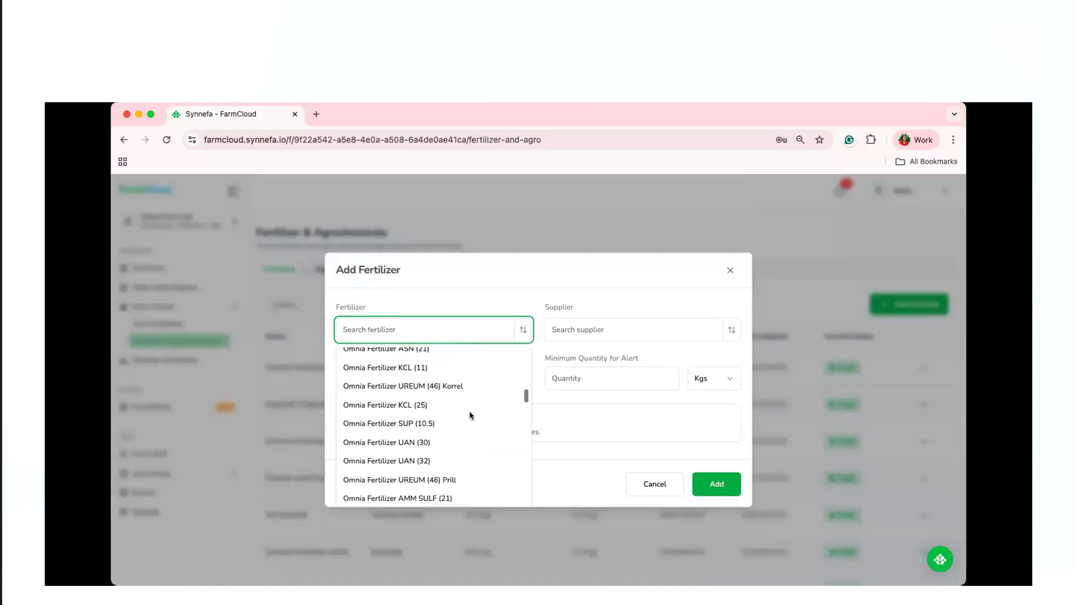
pyautogui.scroll(-3, 470, 415)
pyautogui.scroll(-1, 470, 416)
pyautogui.click(471, 395)
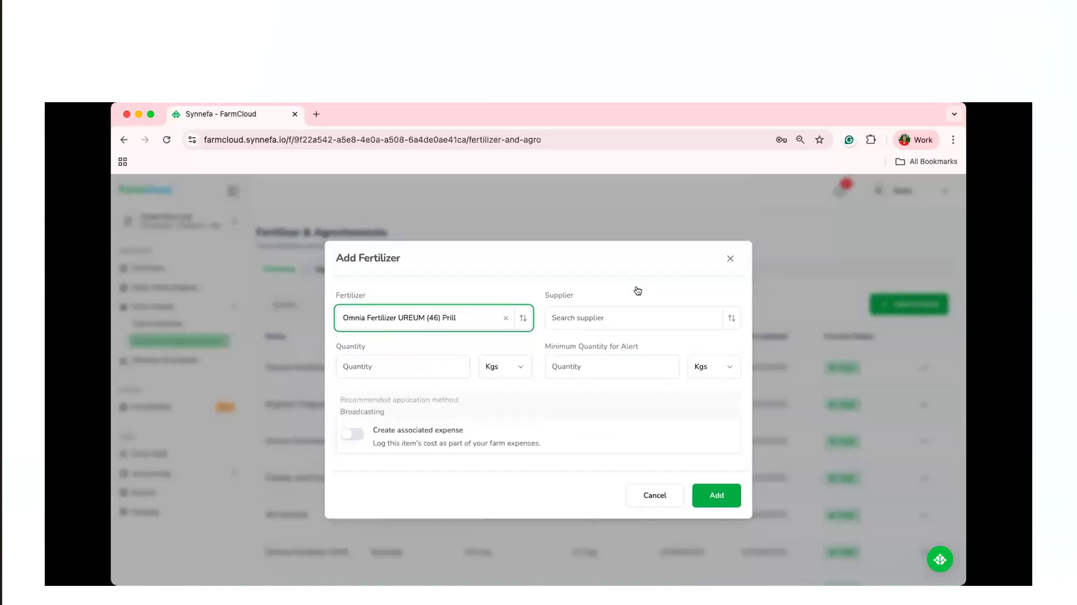
# Set the supplier to CropCare Hub, the quantity to 80 Kgs and the minimum alert quantity to 5 Kgs, and add the fertilizer.
pyautogui.click(730, 313)
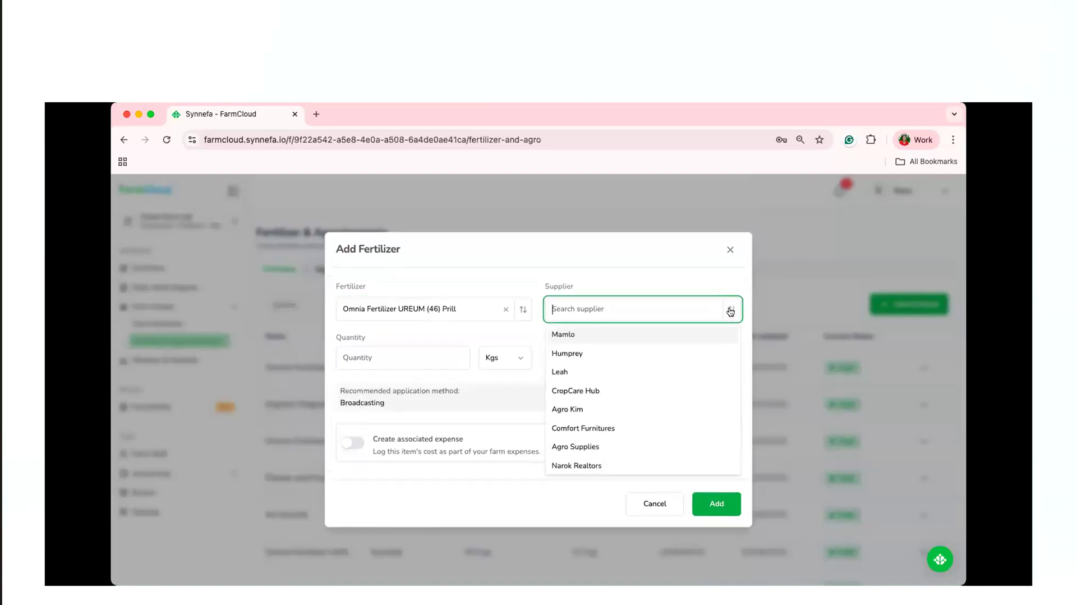
pyautogui.click(669, 388)
pyautogui.click(422, 358)
pyautogui.write('8')
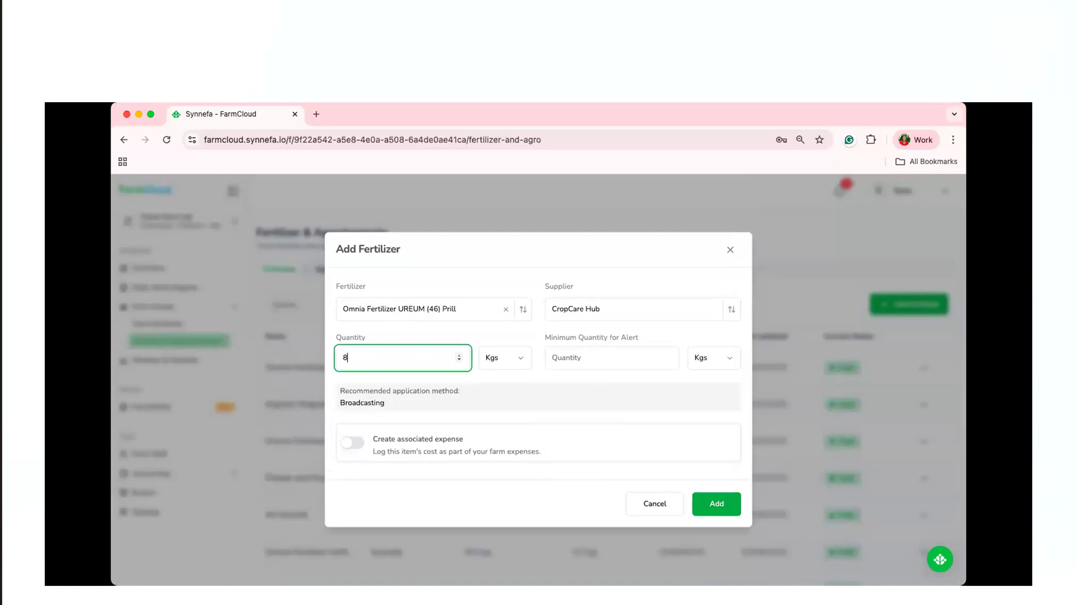
pyautogui.write('0')
pyautogui.click(588, 359)
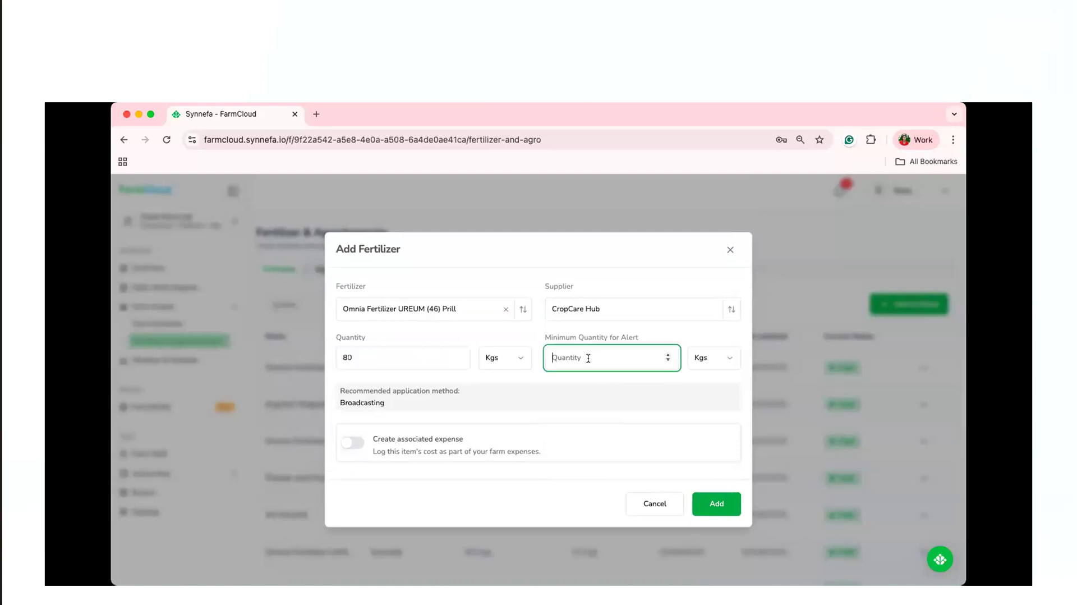
pyautogui.write('5')
pyautogui.click(729, 507)
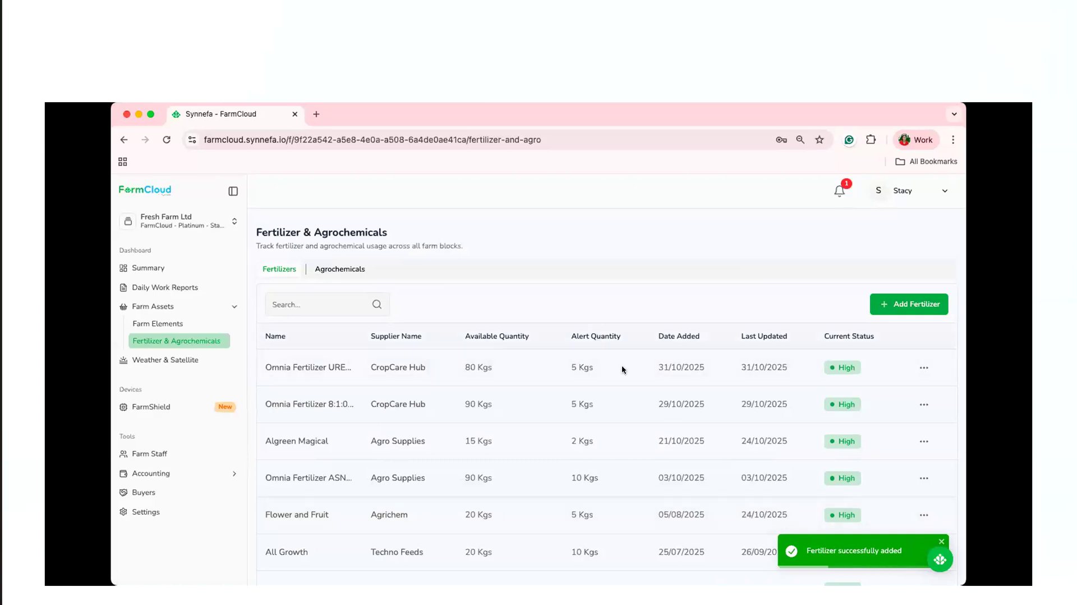
# Check the farm's notifications and look through the fertilizer inventory list.
pyautogui.click(838, 193)
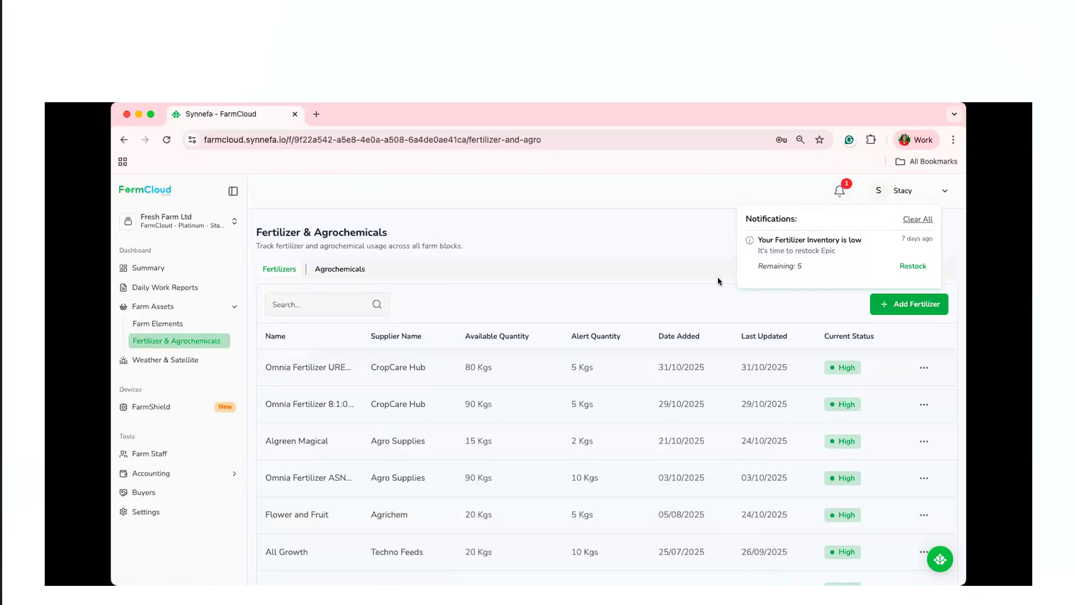
pyautogui.click(832, 192)
pyautogui.scroll(-1, 620, 338)
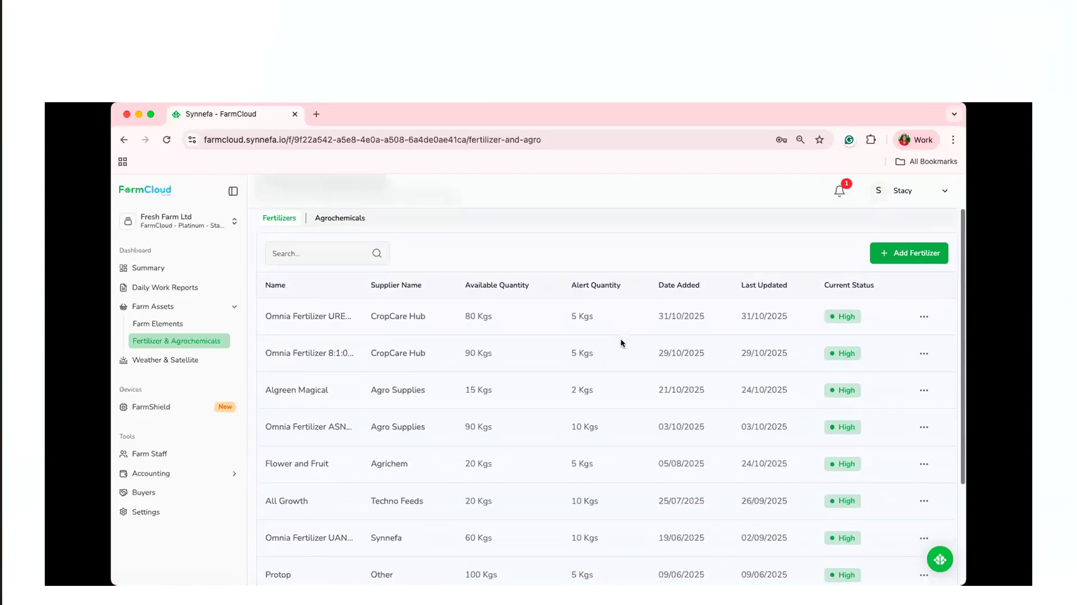
pyautogui.scroll(1, 621, 342)
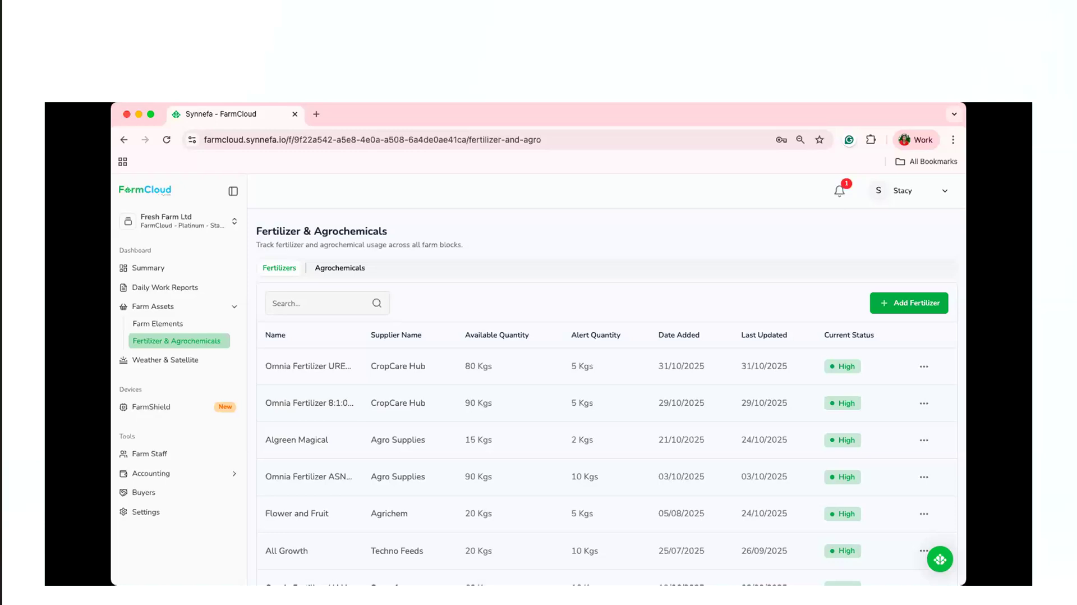
# Open the daily work reports and start a new fertilizer report for Greenhouse Cucumbers.
pyautogui.click(188, 282)
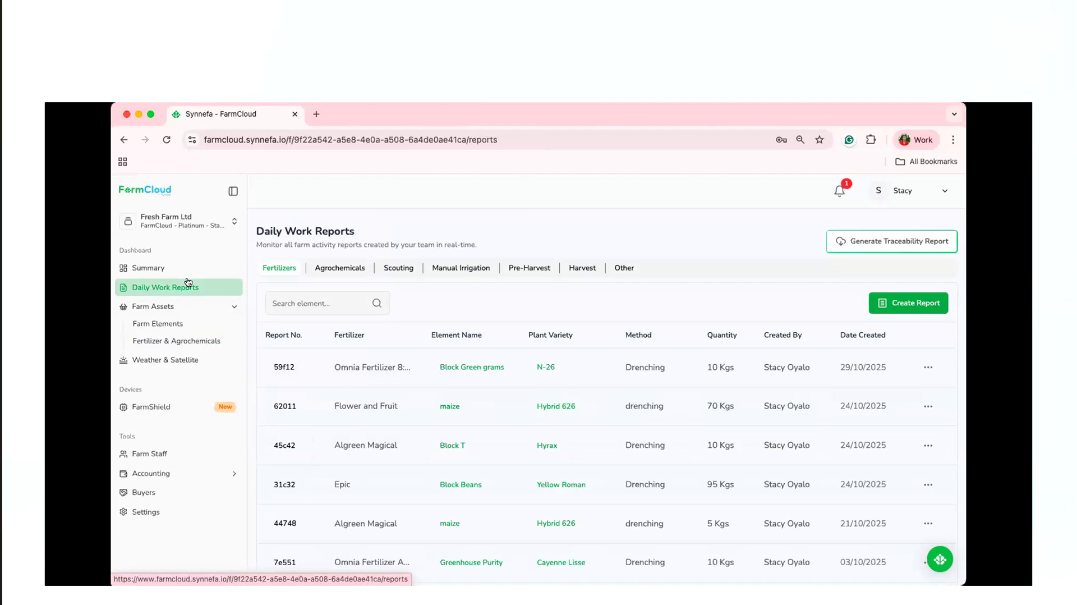
pyautogui.click(921, 306)
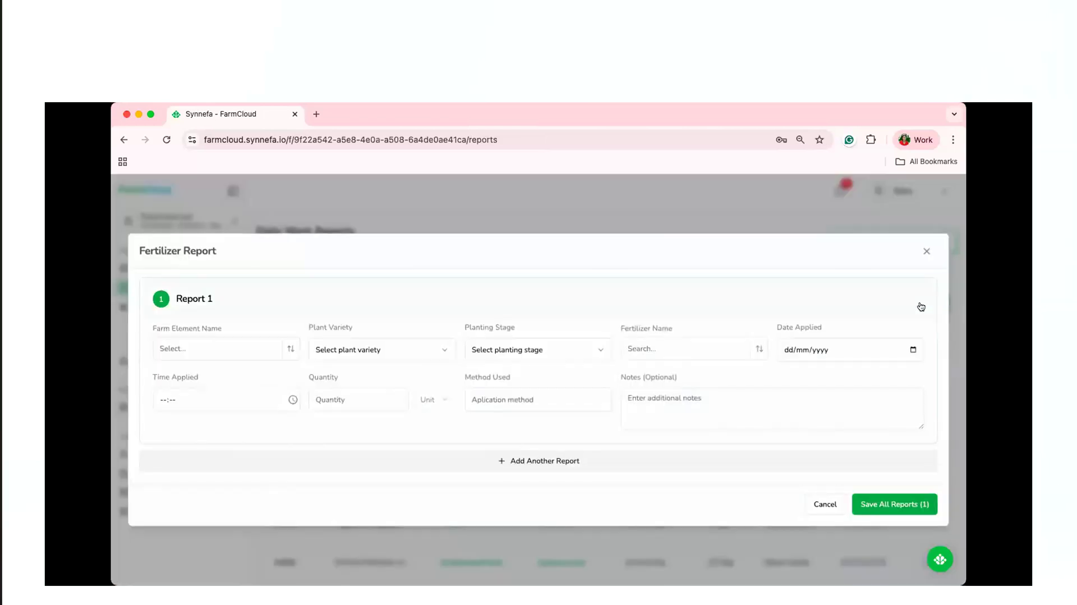
pyautogui.click(292, 350)
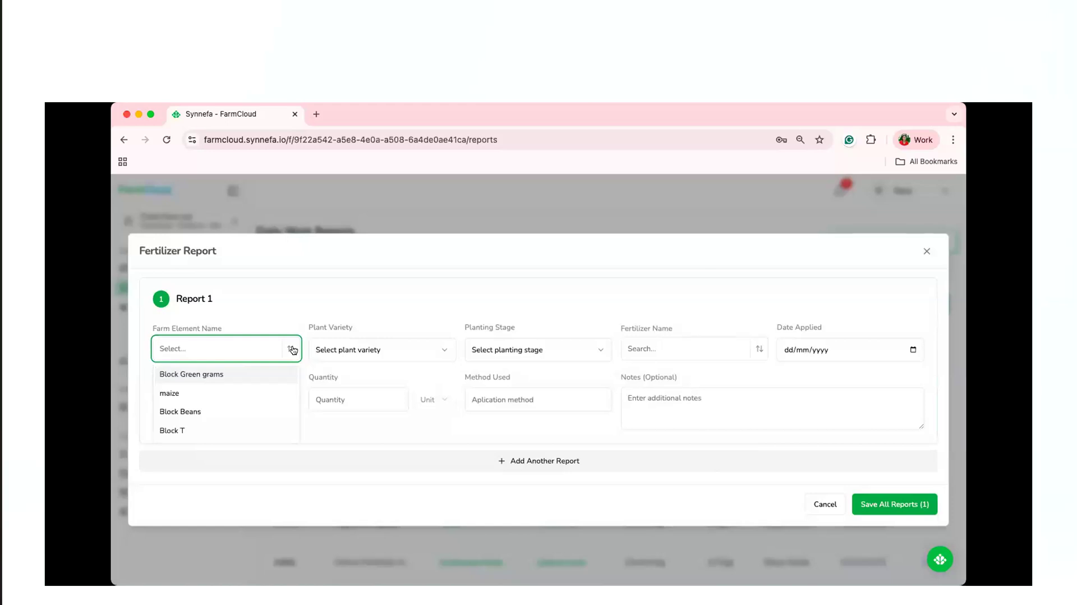
pyautogui.write('n')
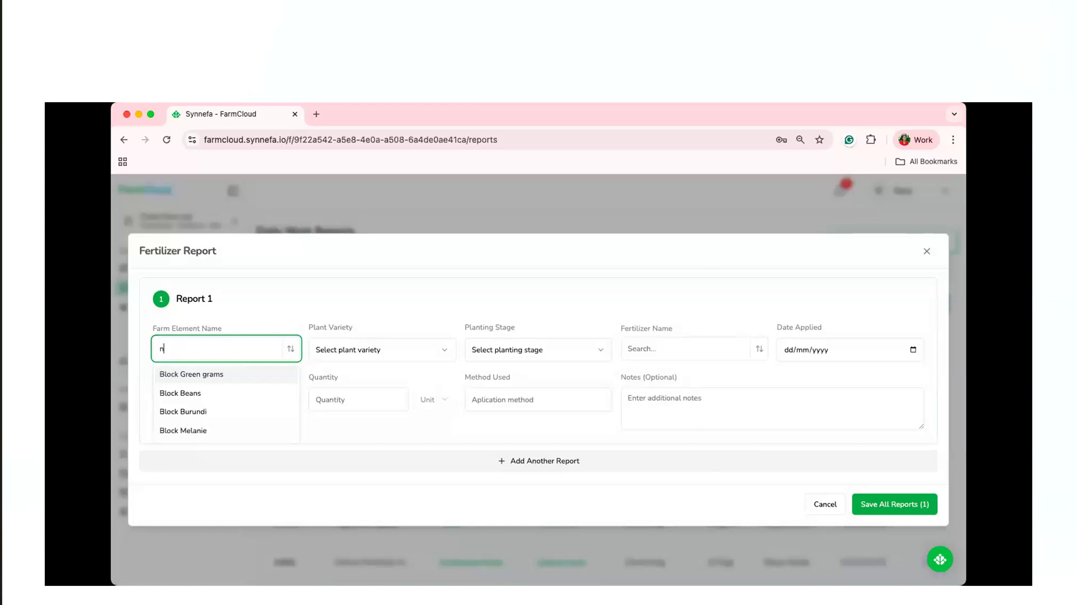
pyautogui.press('BackSpace')
pyautogui.write('gre')
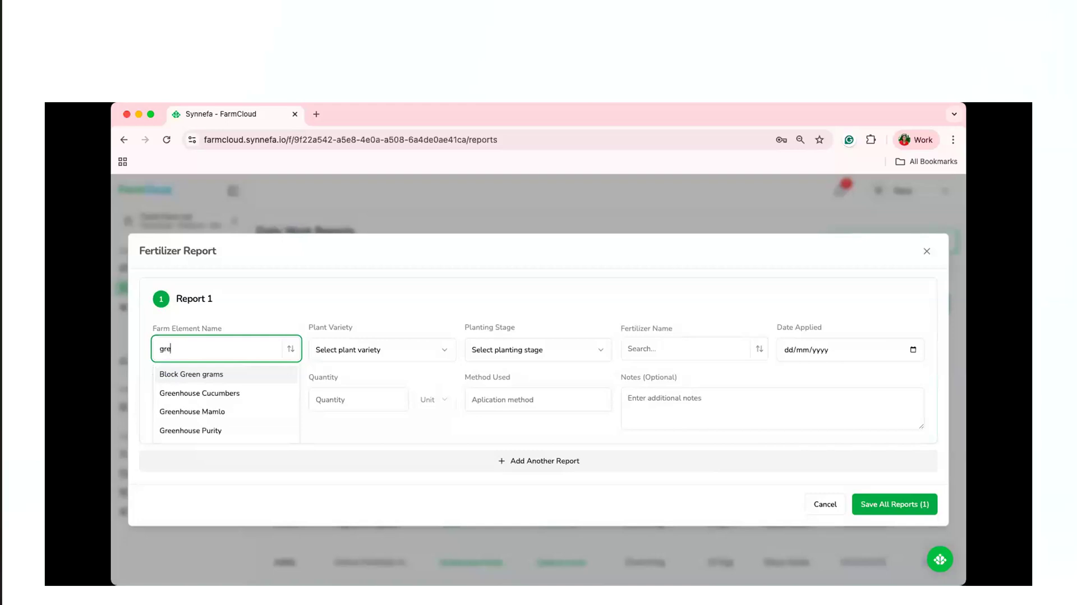
pyautogui.click(221, 391)
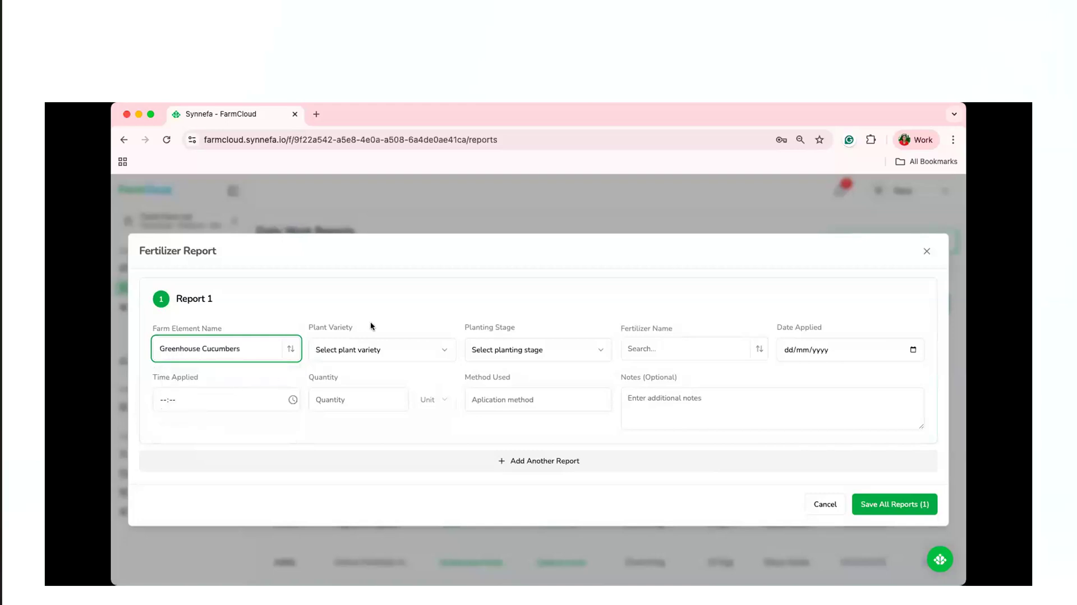
# Set the report's plant variety to Titan F1, planting stage to Planting and fertilizer to Omnia Fertilizer UREUM (46) Prill.
pyautogui.click(385, 350)
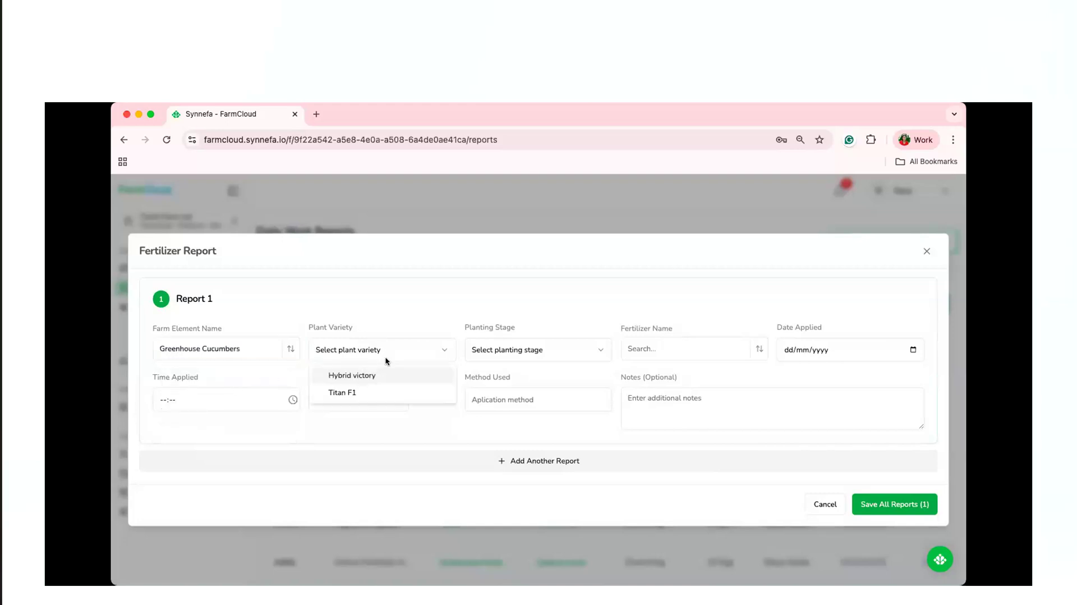
pyautogui.click(381, 391)
pyautogui.click(544, 352)
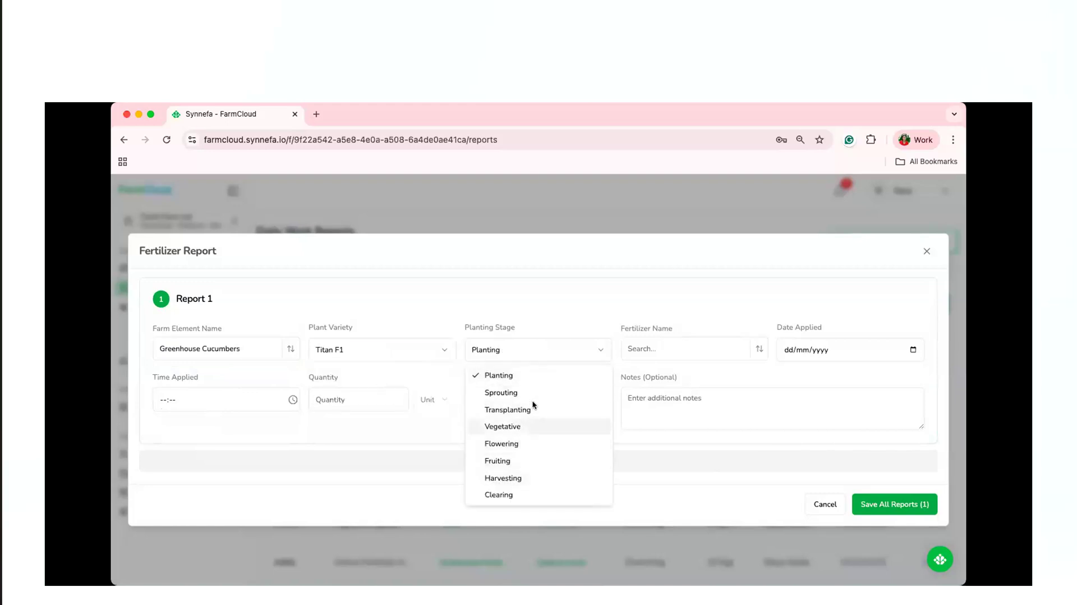
pyautogui.click(541, 352)
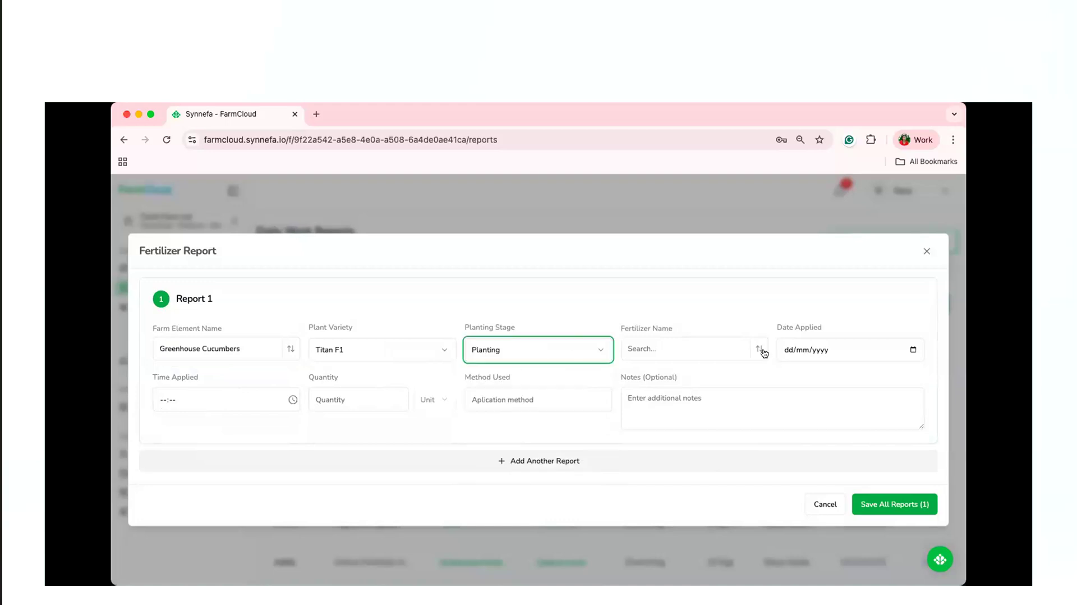
pyautogui.click(760, 350)
pyautogui.click(733, 375)
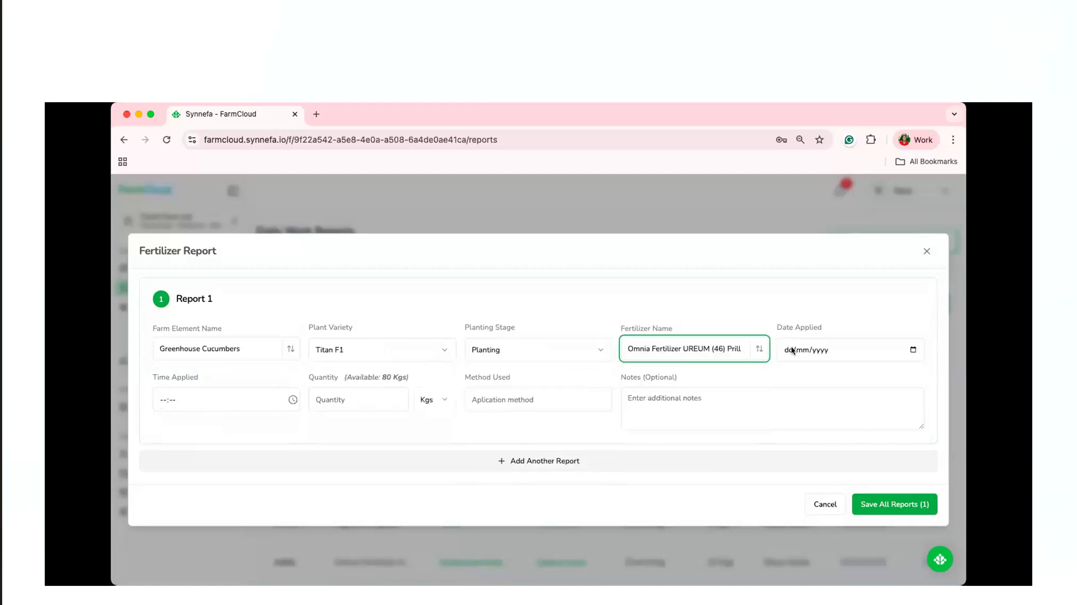
# Record the application on 31/10/2025 at 15:16, with a quantity of 10 Kgs and Drenching as the method.
pyautogui.click(913, 349)
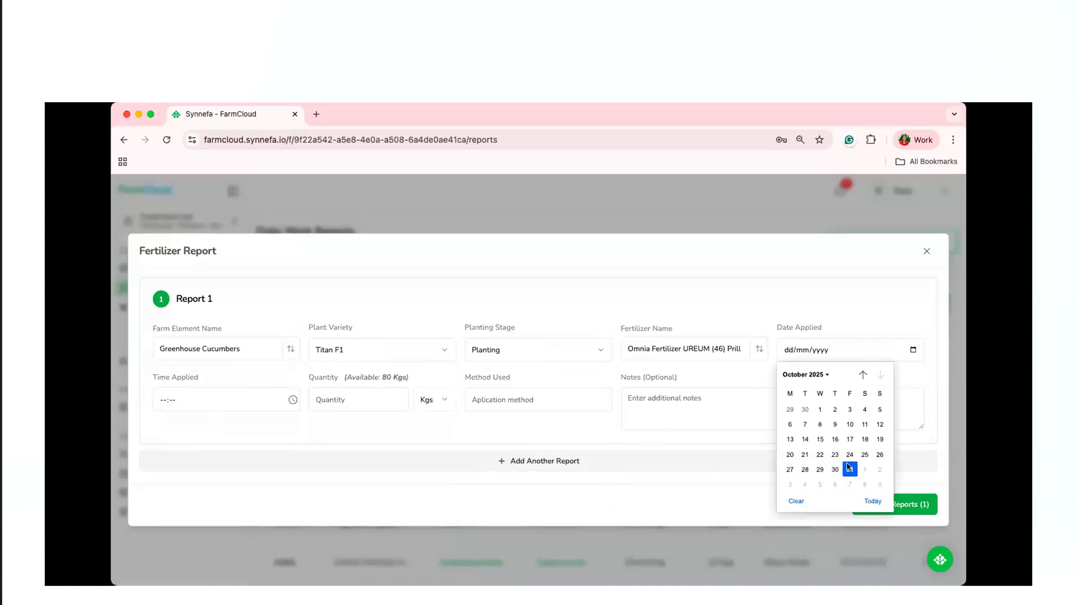
pyautogui.click(850, 469)
pyautogui.click(292, 400)
pyautogui.click(176, 420)
pyautogui.click(342, 397)
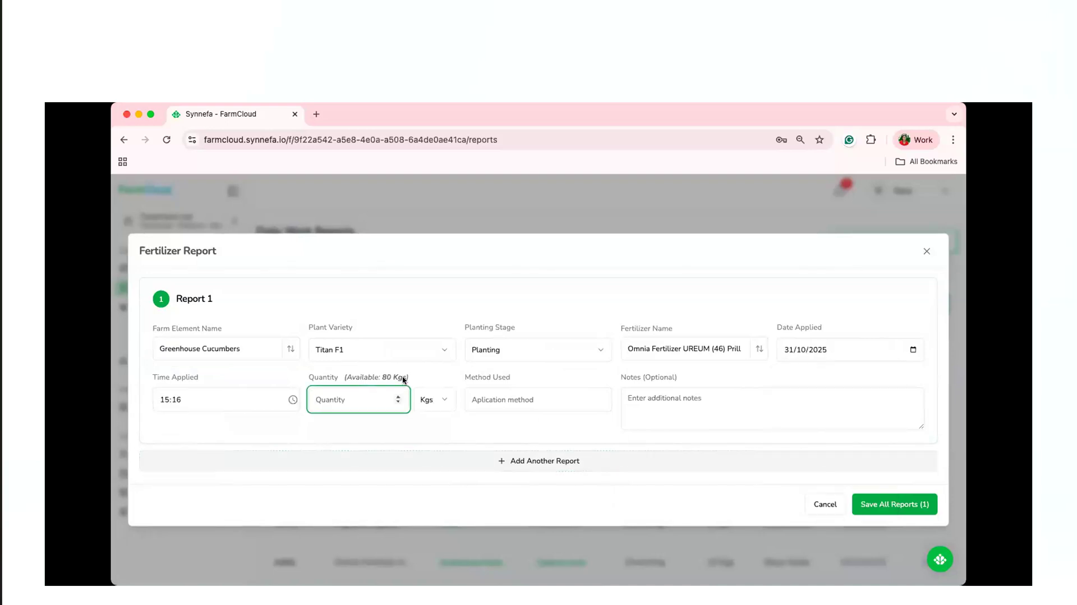
pyautogui.write('10')
pyautogui.click(525, 399)
pyautogui.click(547, 430)
pyautogui.click(654, 393)
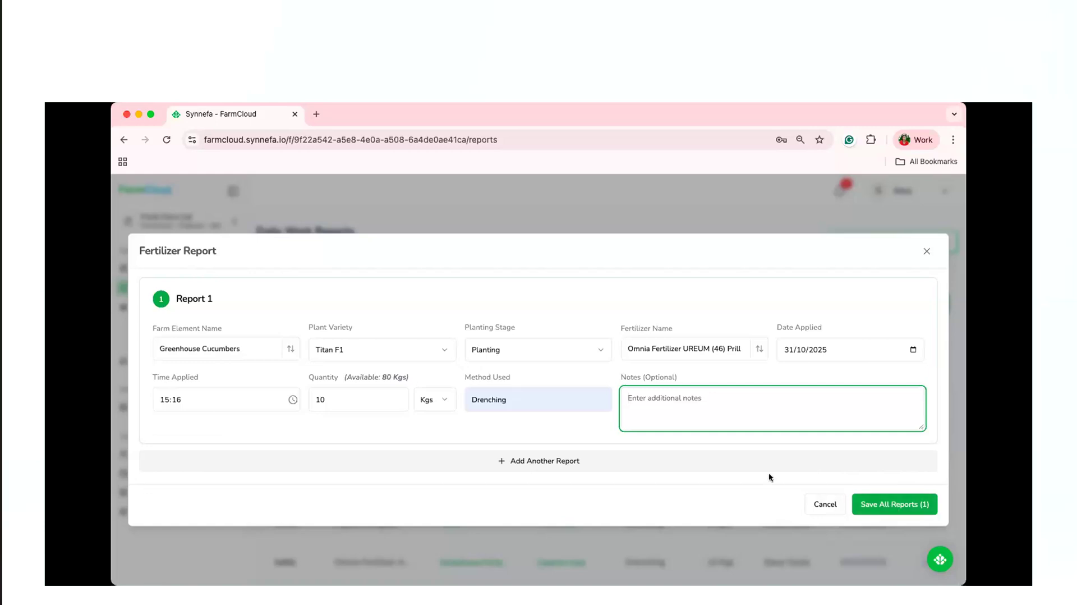
# Add a second blank report to the fertilizer form and delete it again.
pyautogui.click(525, 461)
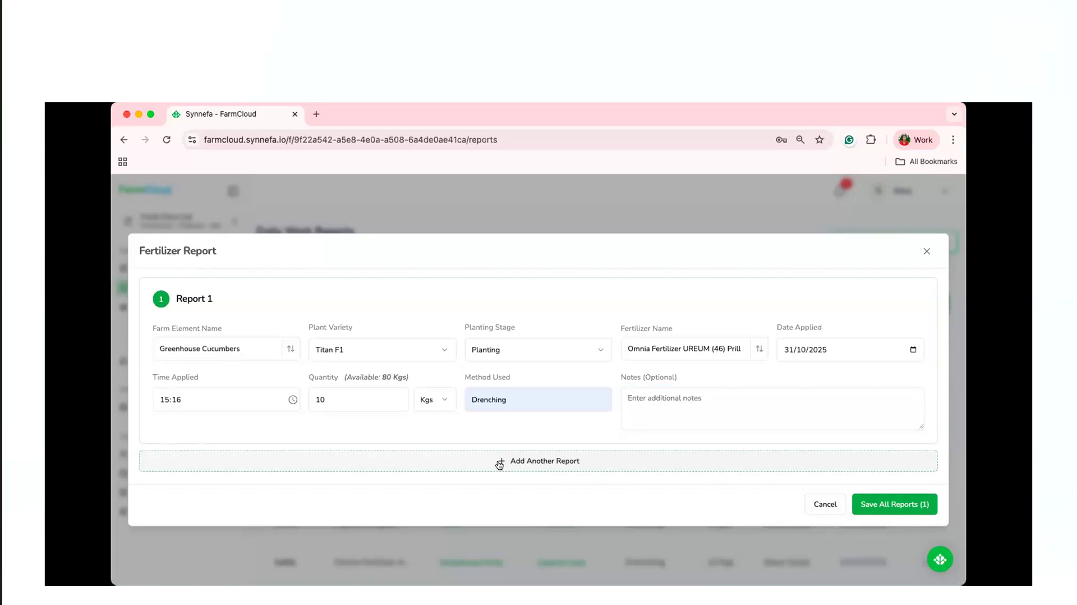
pyautogui.click(499, 463)
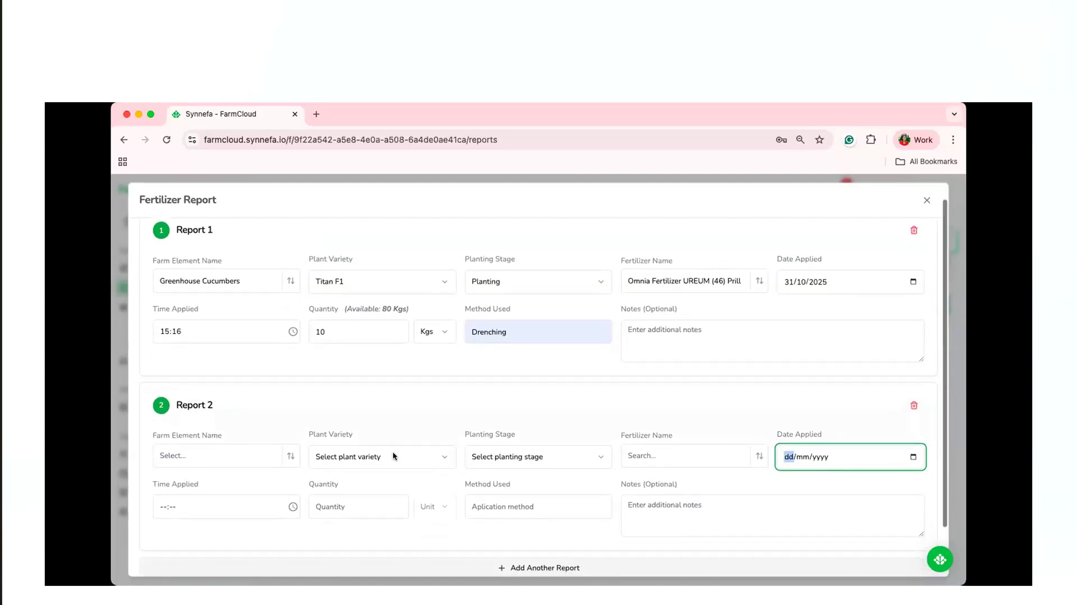
pyautogui.scroll(-3, 626, 386)
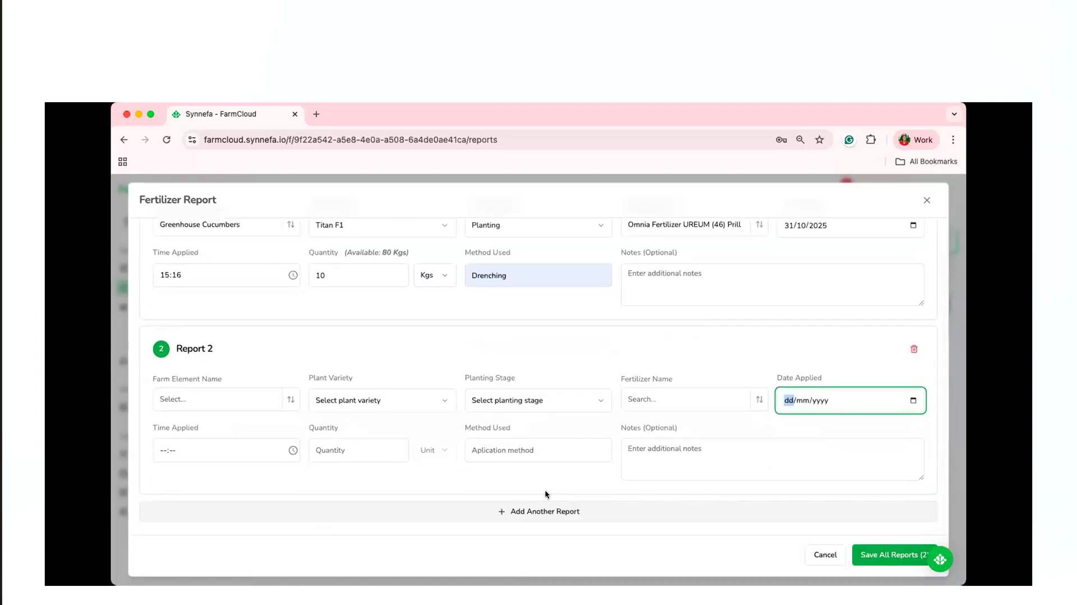
pyautogui.click(915, 349)
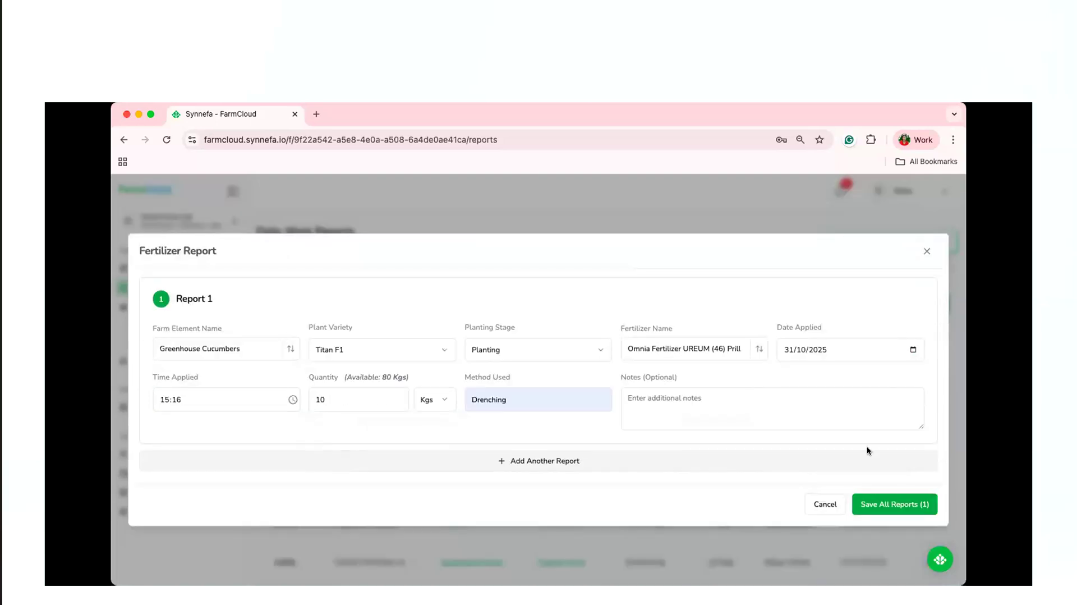
# Save the Titan F1 fertilizer report and start another fertilizer report for Greenhouse Cucumbers.
pyautogui.click(897, 505)
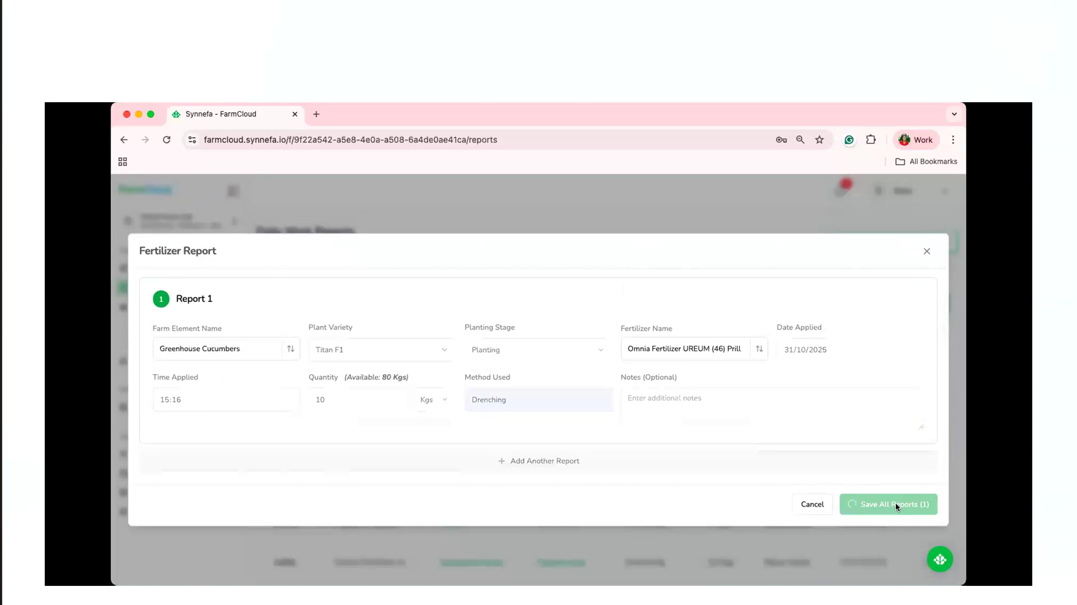
pyautogui.click(910, 303)
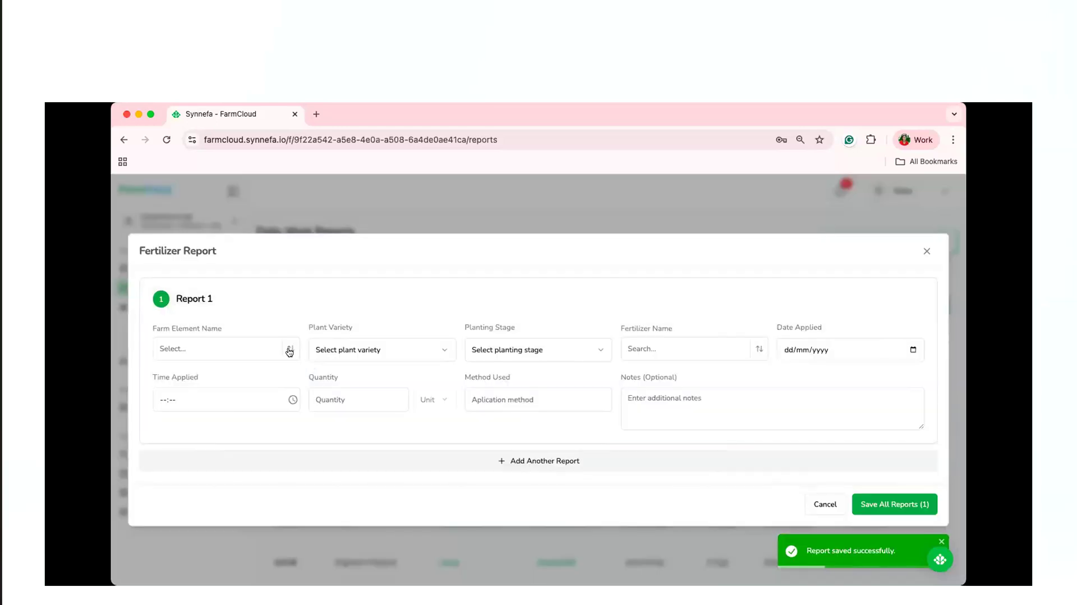
pyautogui.click(289, 352)
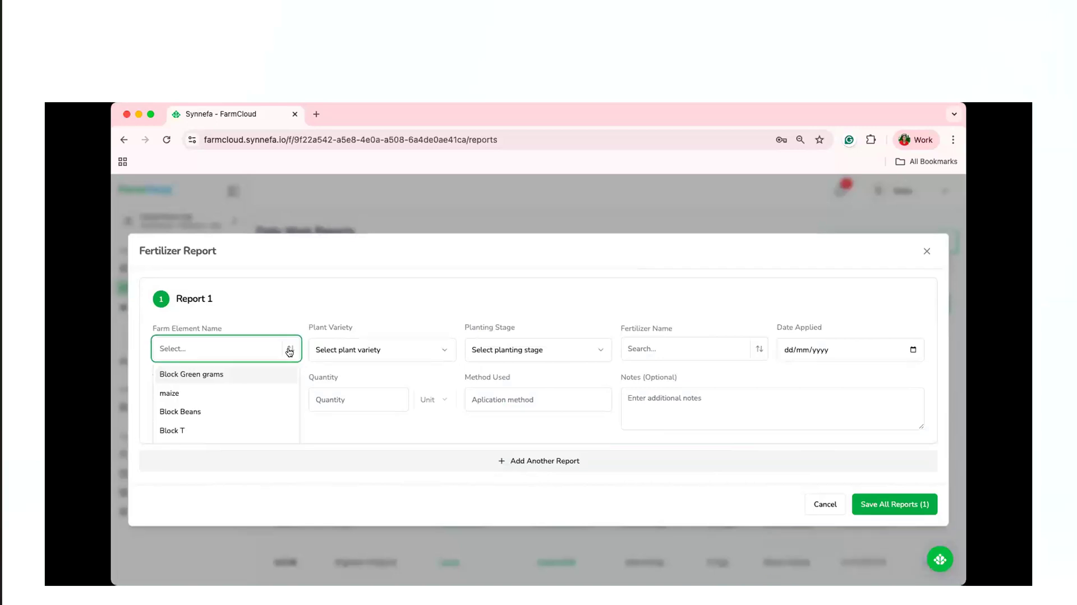
pyautogui.write('nurse')
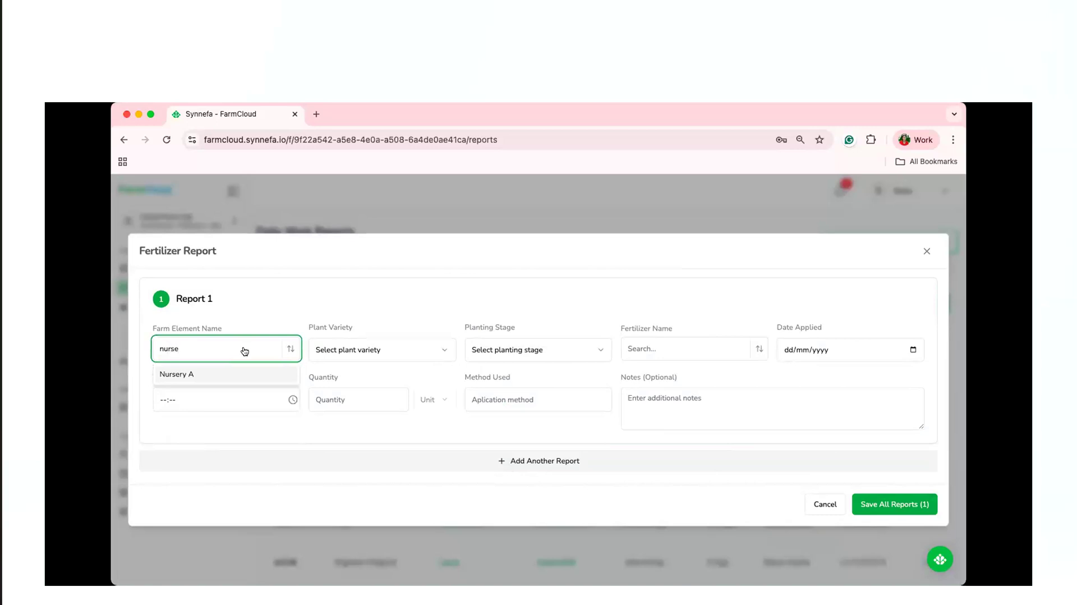
pyautogui.press('BackSpace')
pyautogui.press('BackSpace')
pyautogui.press('BackSpace')
pyautogui.press('BackSpace')
pyautogui.press('BackSpace')
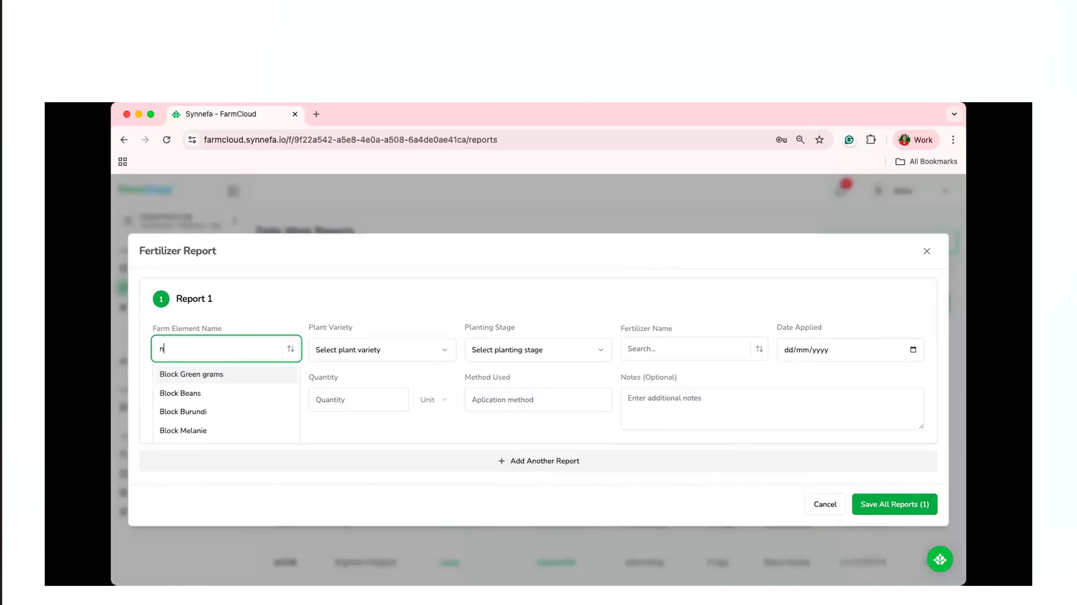
pyautogui.write('gree')
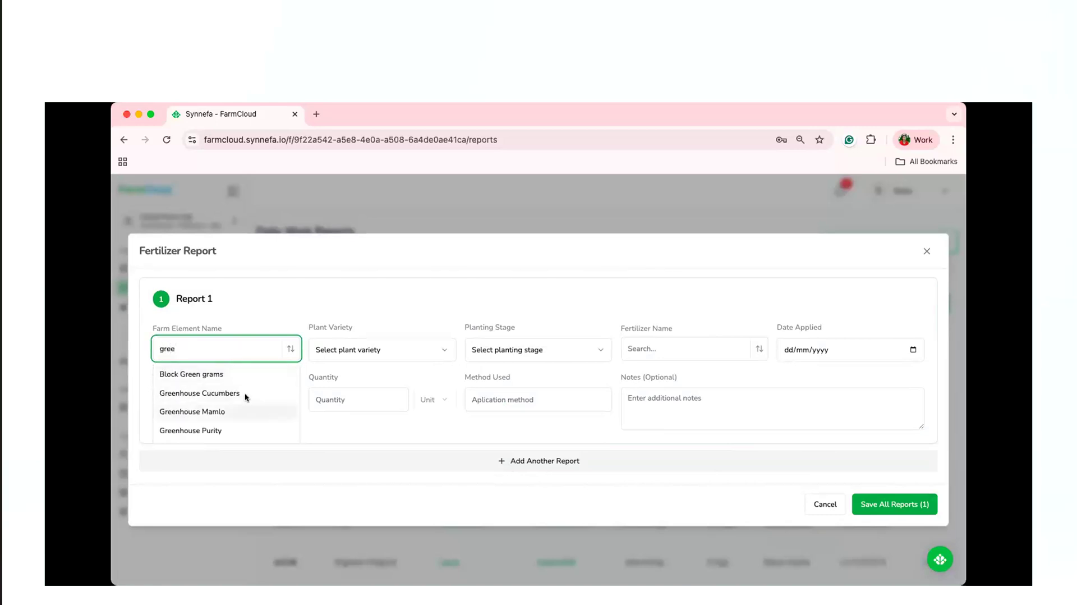
pyautogui.click(236, 392)
# Set the new report's variety to Hybrid victory, stage to Sowing and fertilizer to Omnia Fertilizer UREUM (46) Prill.
pyautogui.click(366, 351)
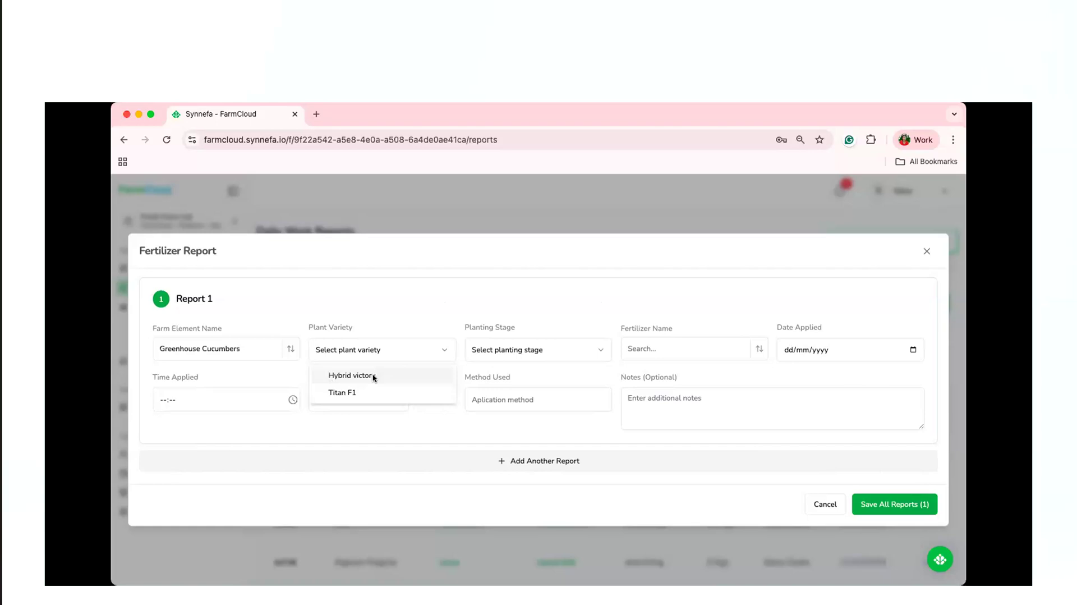
pyautogui.click(373, 377)
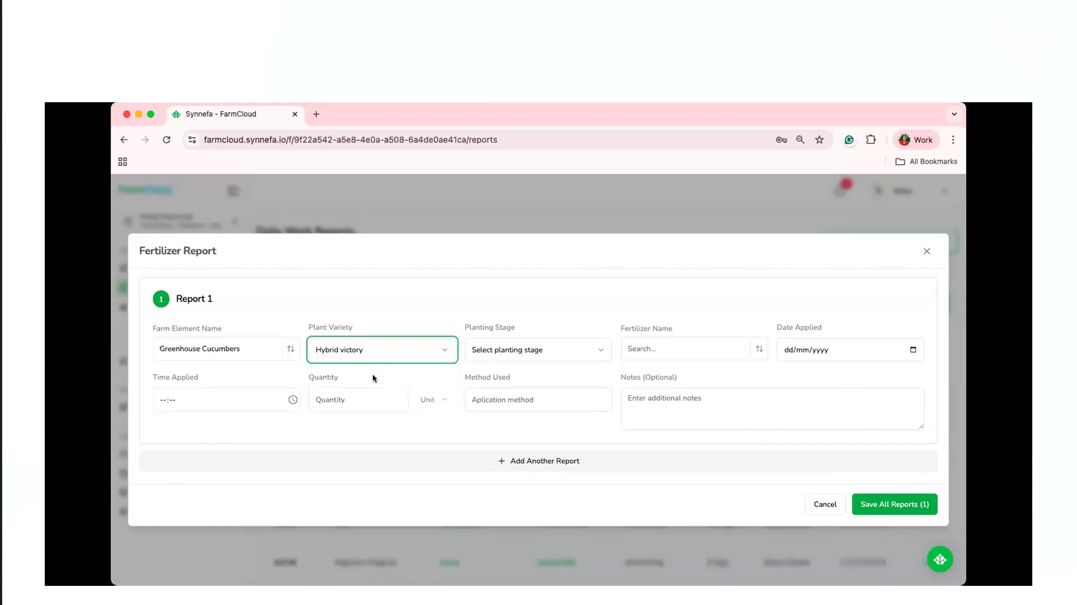
pyautogui.click(550, 361)
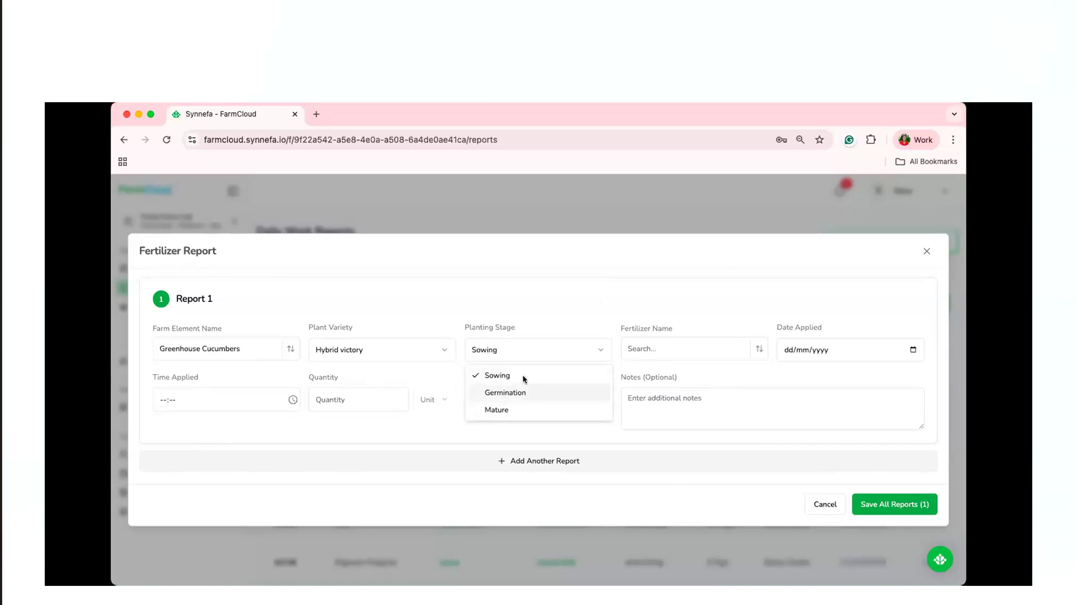
pyautogui.click(752, 351)
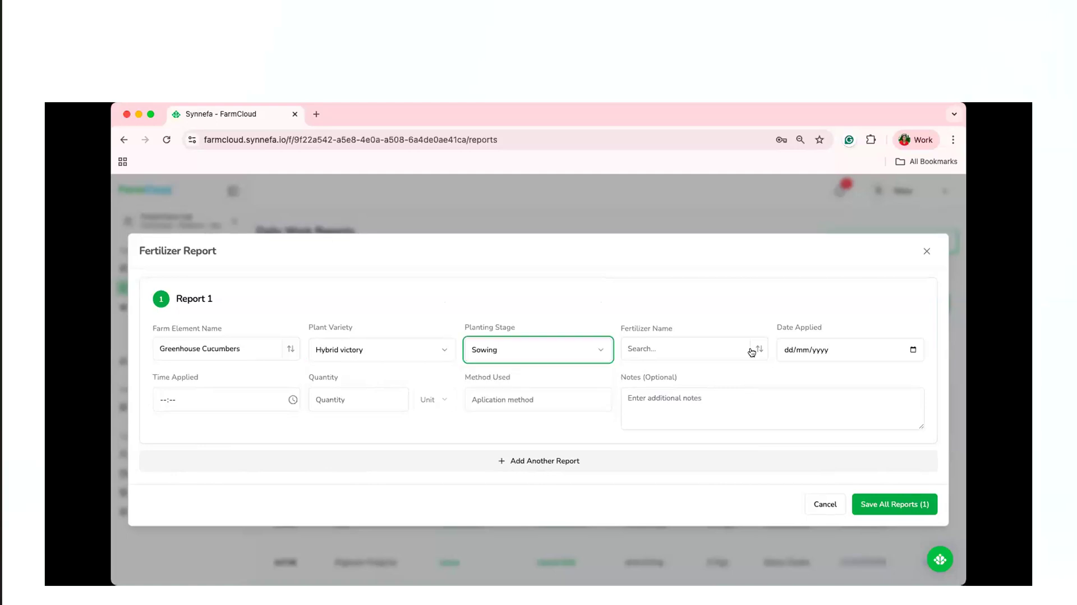
pyautogui.click(752, 352)
pyautogui.click(748, 372)
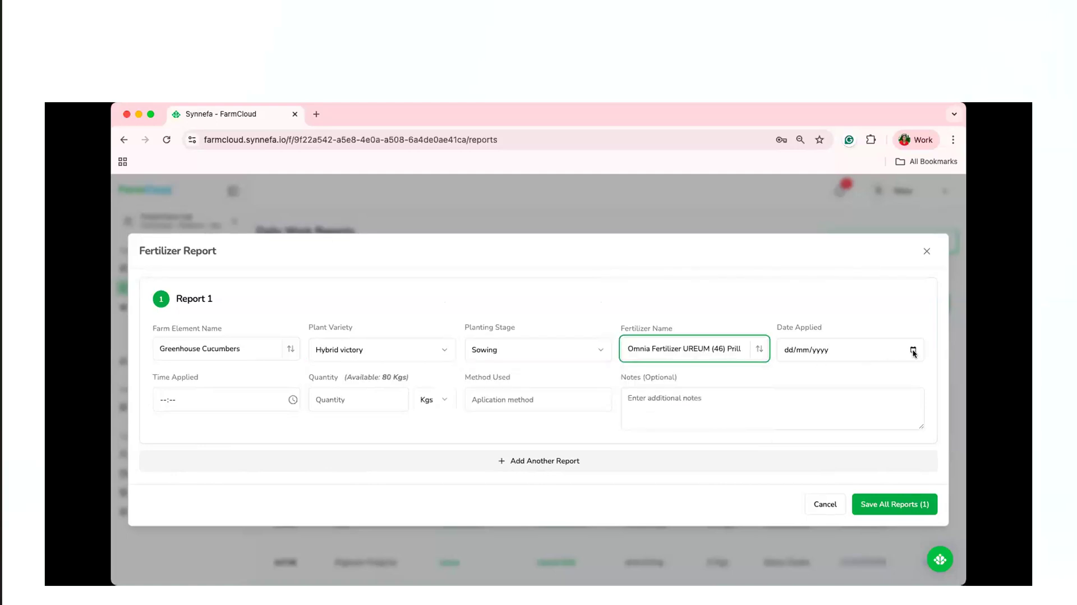
# Record the application on 31/10/2025 at 15:18, with a quantity of 5 Kgs and Drenching as the method.
pyautogui.click(913, 351)
pyautogui.click(851, 470)
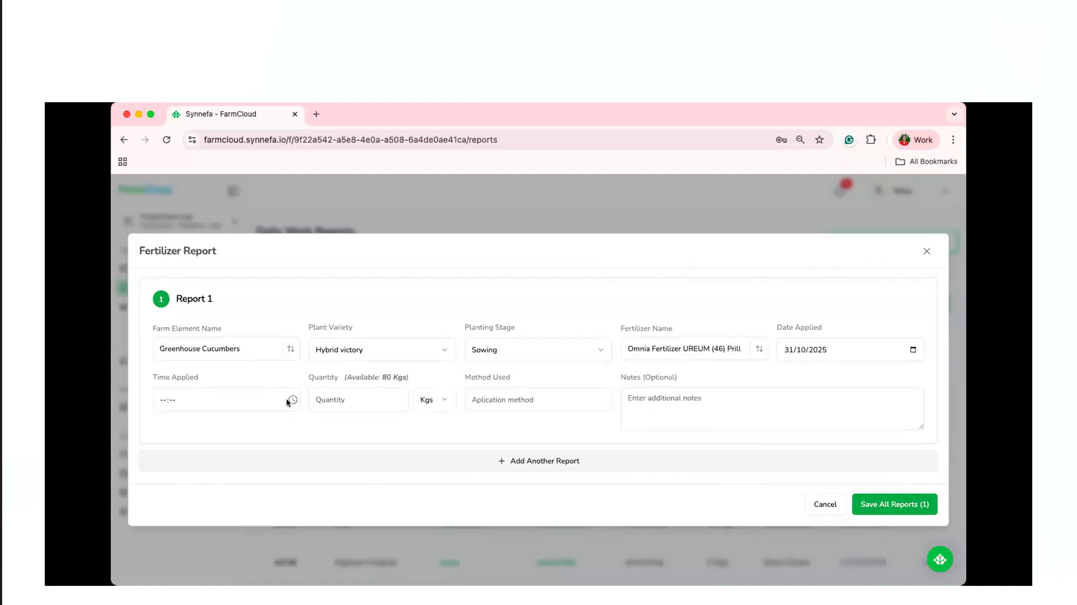
pyautogui.click(291, 400)
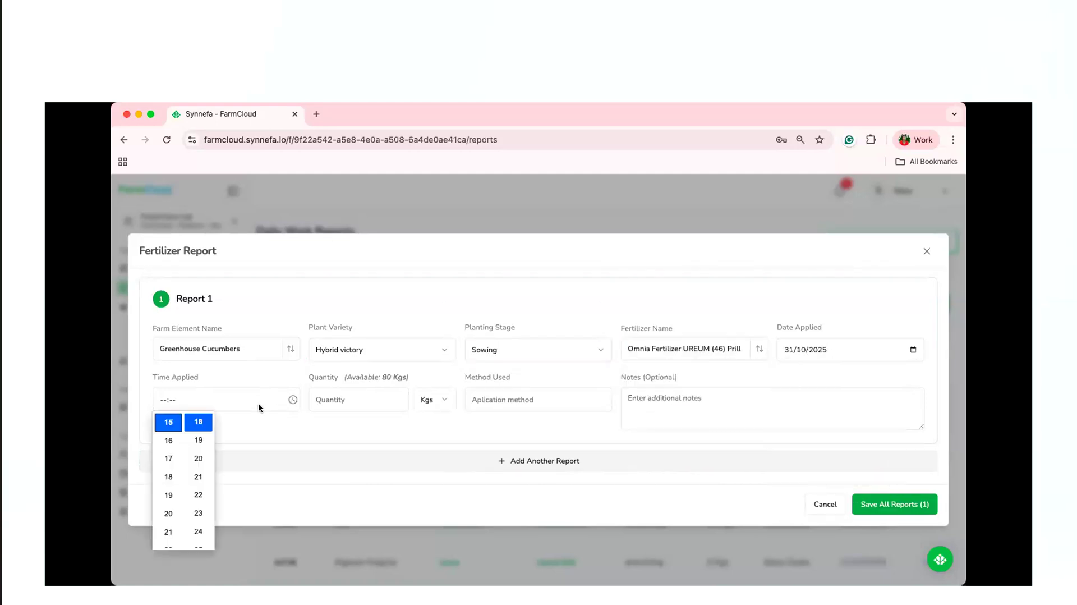
pyautogui.click(326, 398)
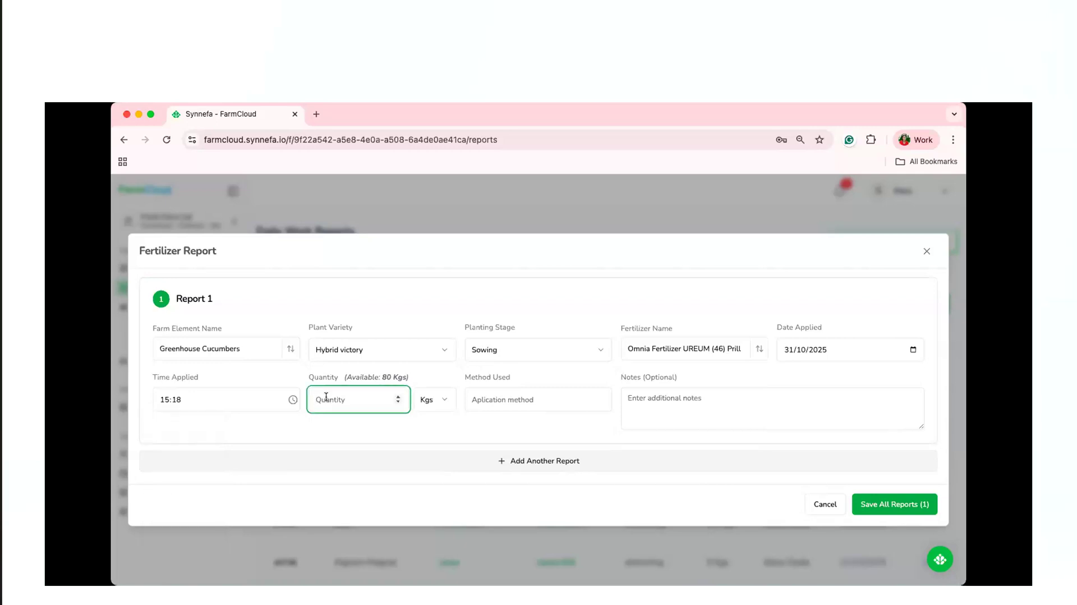
pyautogui.write('5')
pyautogui.click(503, 411)
pyautogui.click(541, 431)
pyautogui.click(640, 393)
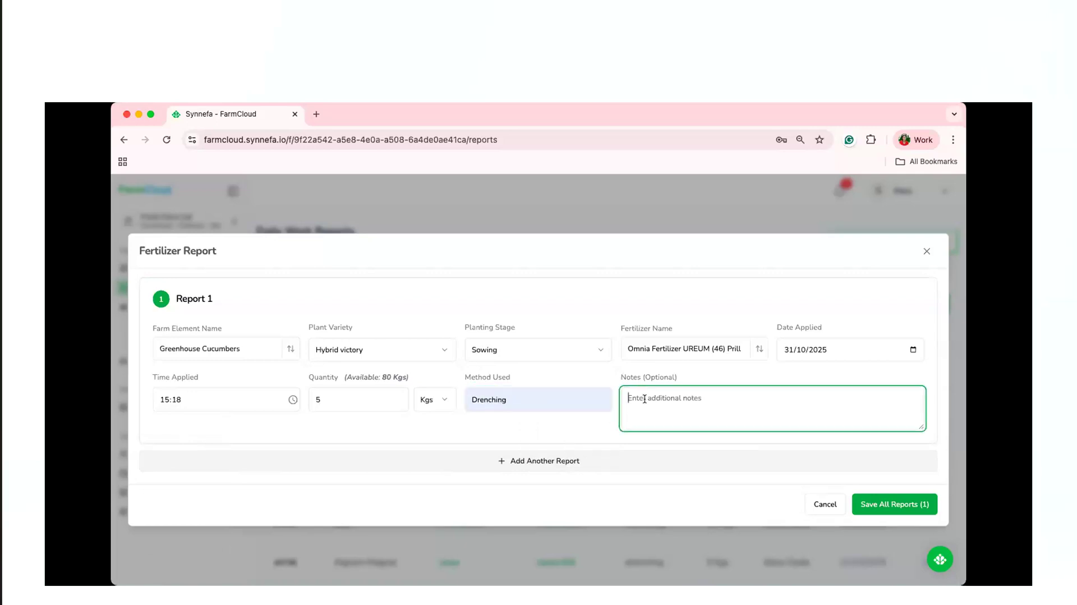
# Add the note "First application" to the Hybrid victory fertilizer report and save it.
pyautogui.write('Fies')
pyautogui.press('BackSpace')
pyautogui.press('BackSpace')
pyautogui.write('rst application')
pyautogui.click(905, 498)
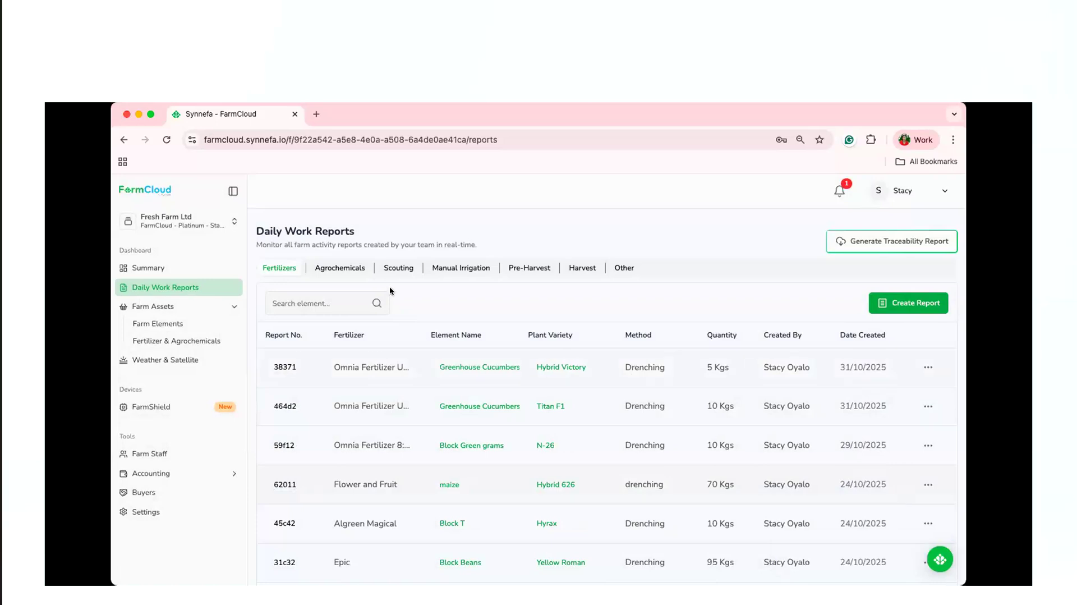
# Start a new scouting report for the farm element Greenhouse Cucumbers.
pyautogui.click(395, 269)
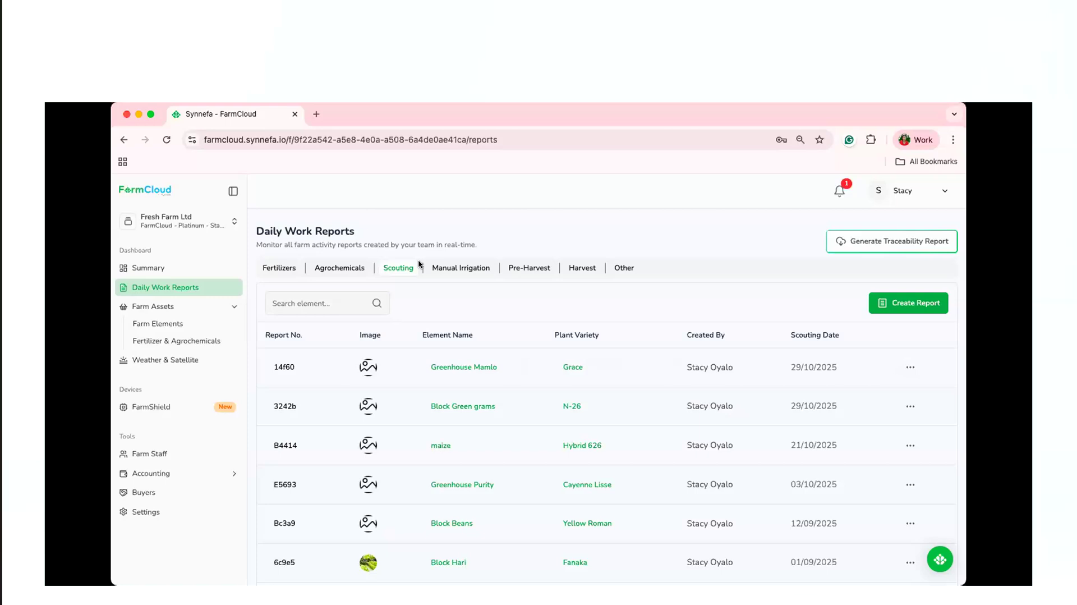
pyautogui.click(918, 306)
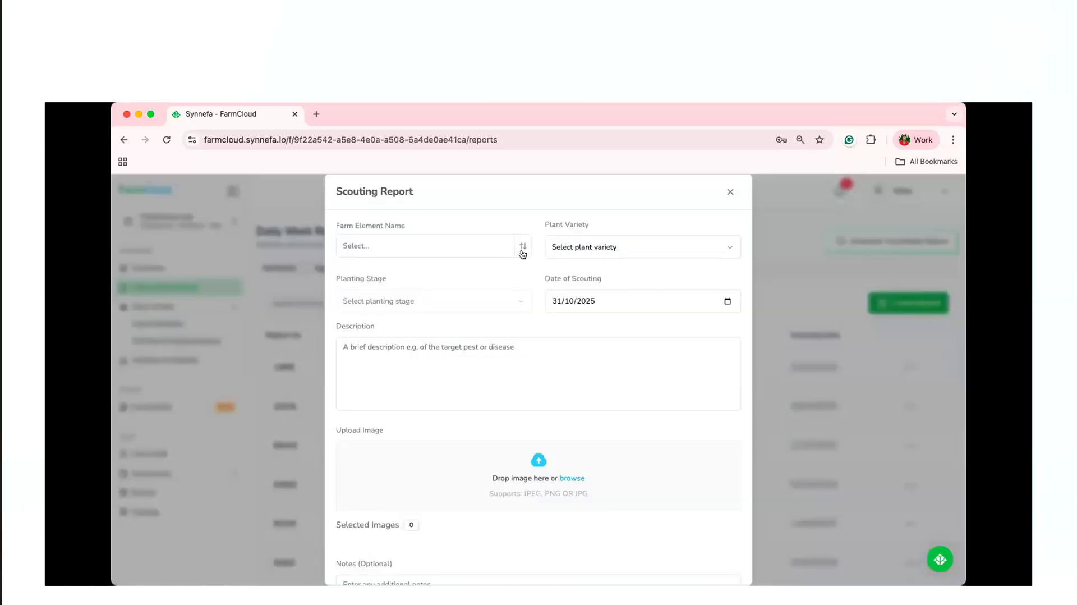
pyautogui.click(521, 254)
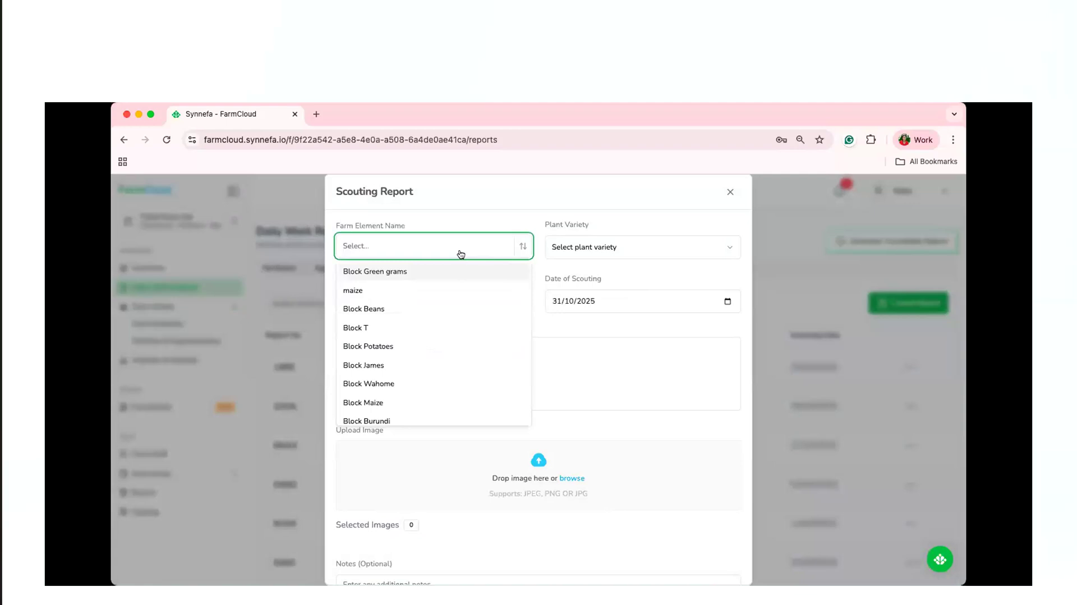
pyautogui.write('gre')
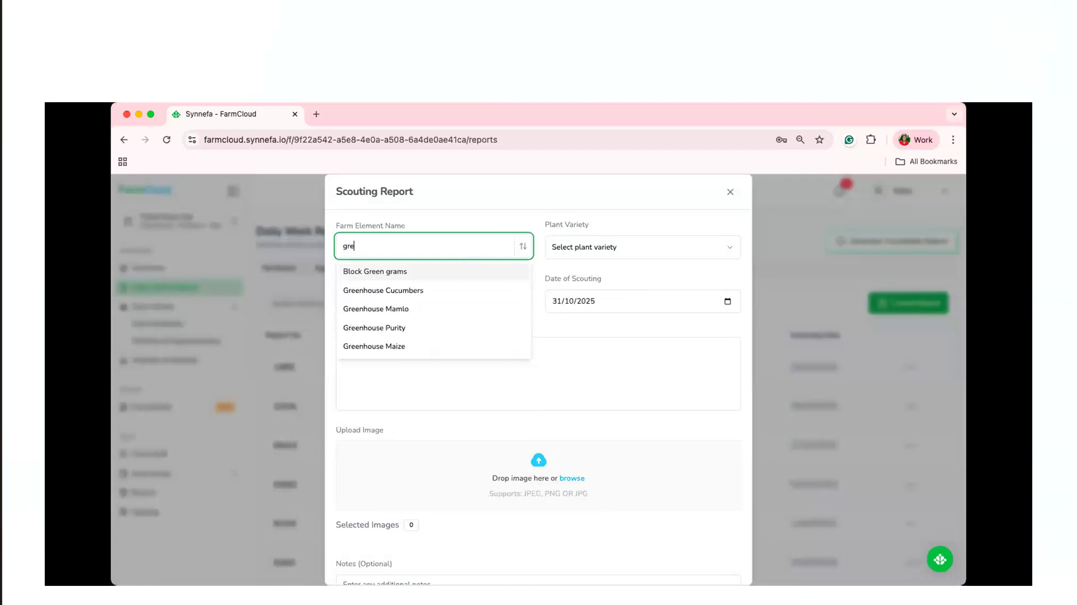
pyautogui.click(469, 289)
# Set the scouting report's plant variety to Titan F1 and its planting stage to Transplanting.
pyautogui.click(707, 250)
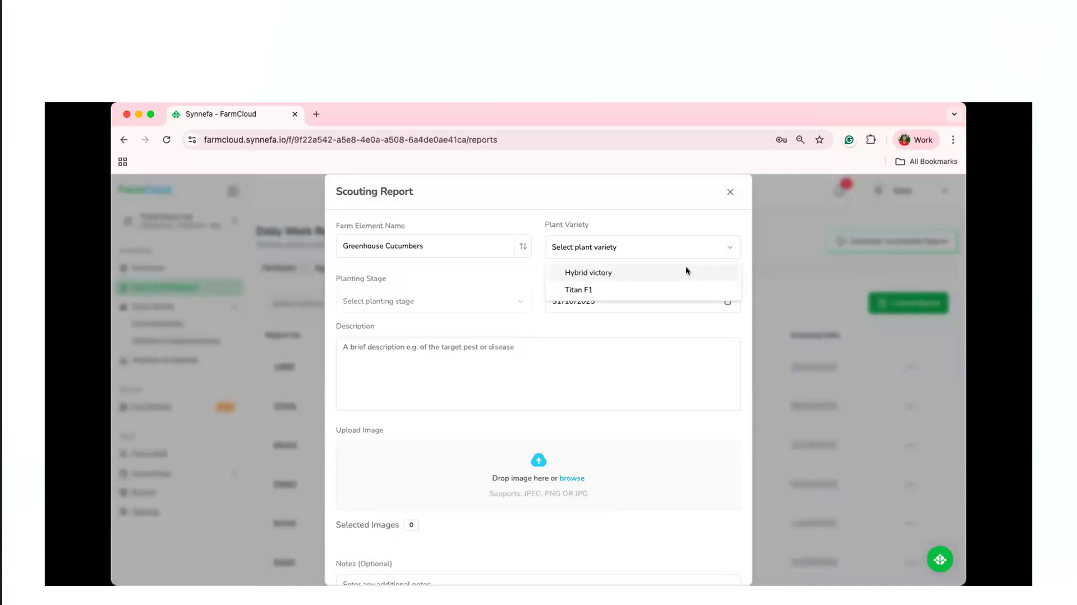
pyautogui.click(678, 289)
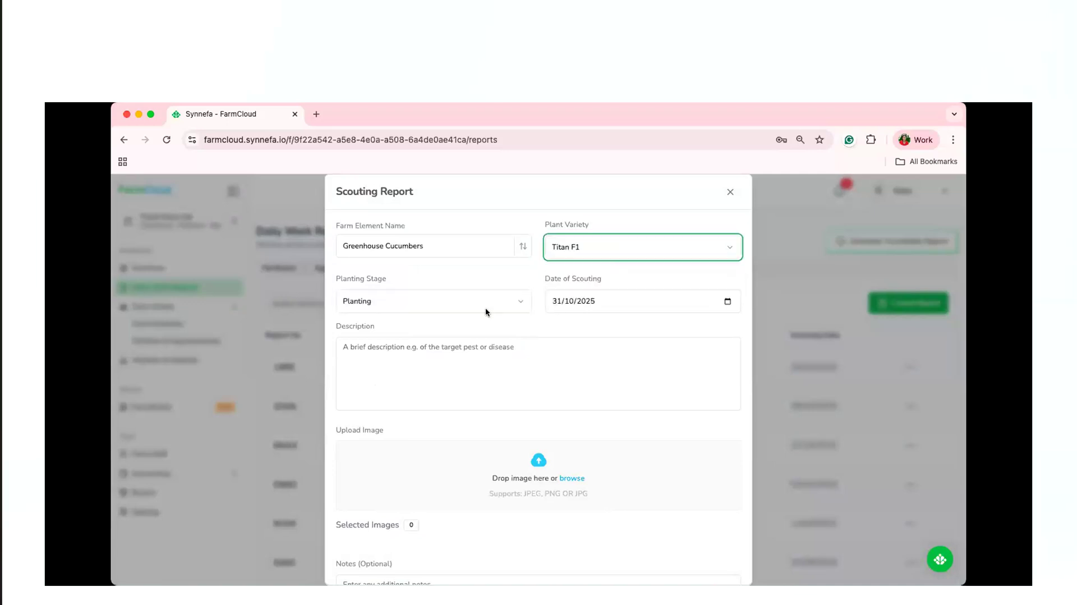
pyautogui.click(486, 308)
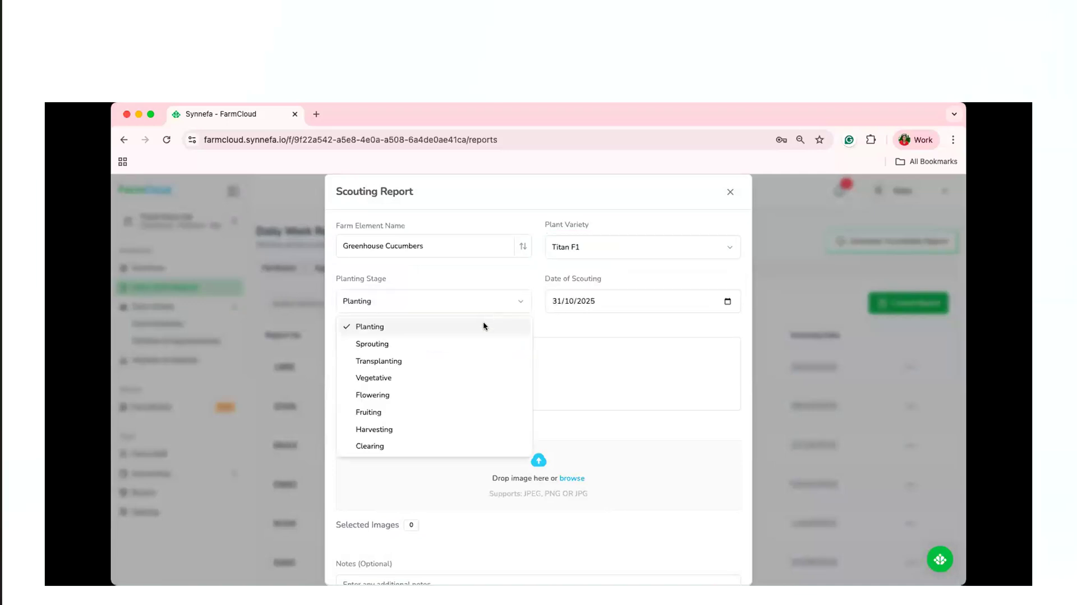
pyautogui.click(478, 360)
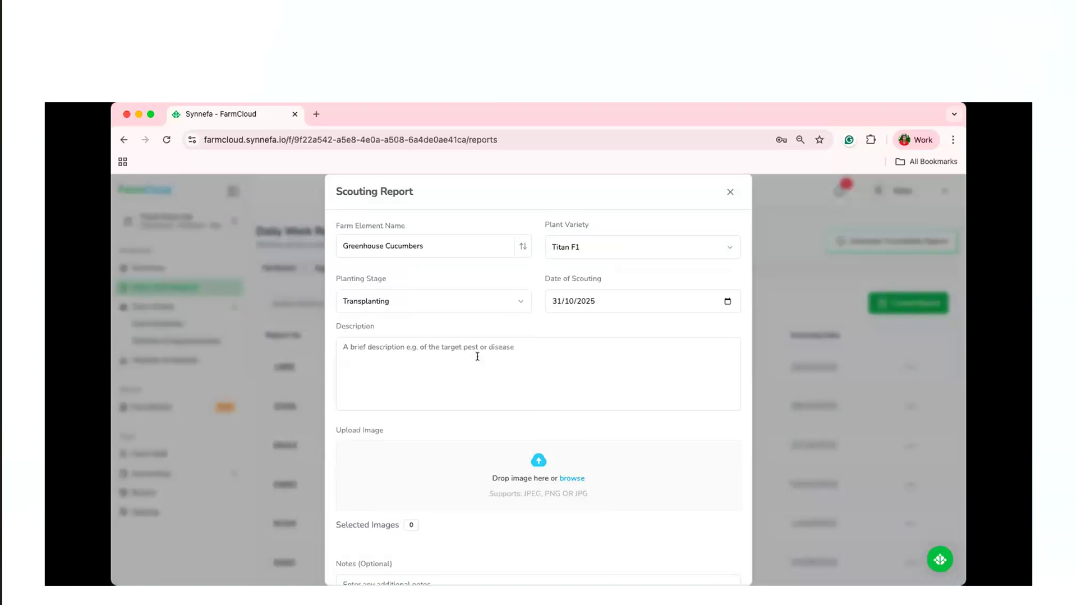
# Describe the scouting observation as "Was able to spot yellowing of leaves".
pyautogui.click(431, 355)
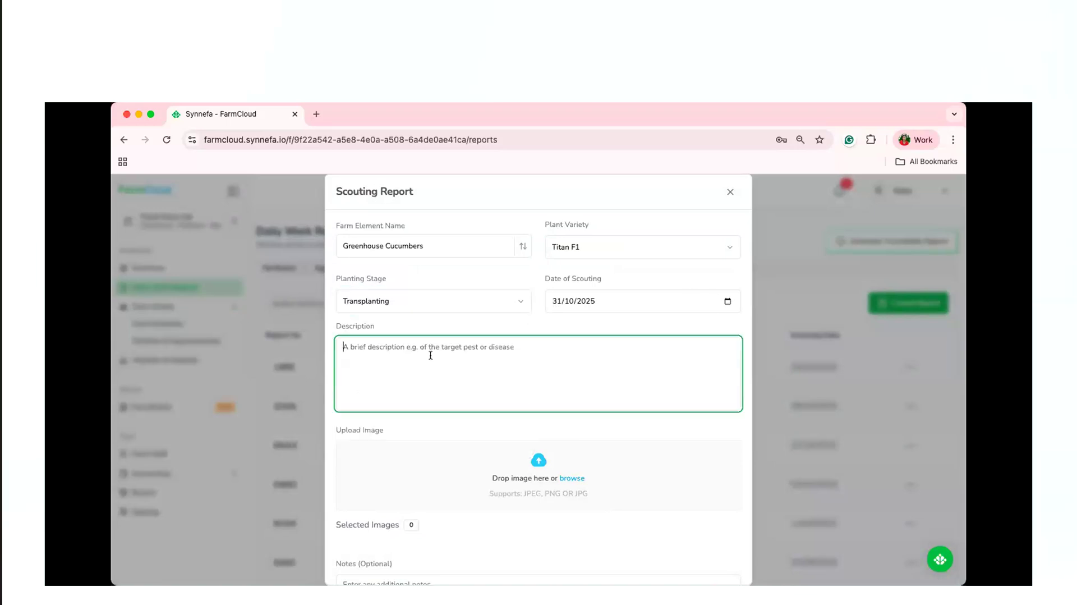
pyautogui.write('Was able to spot yellowing of leaves')
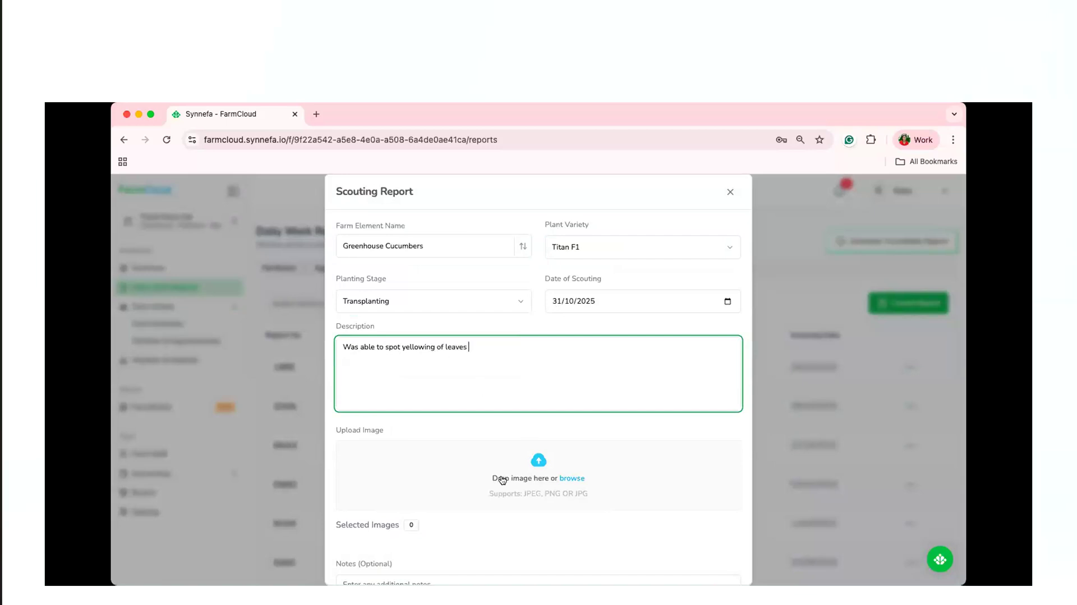
# Add the note "Agronomist to be informed" and save the scouting report.
pyautogui.scroll(-2, 502, 480)
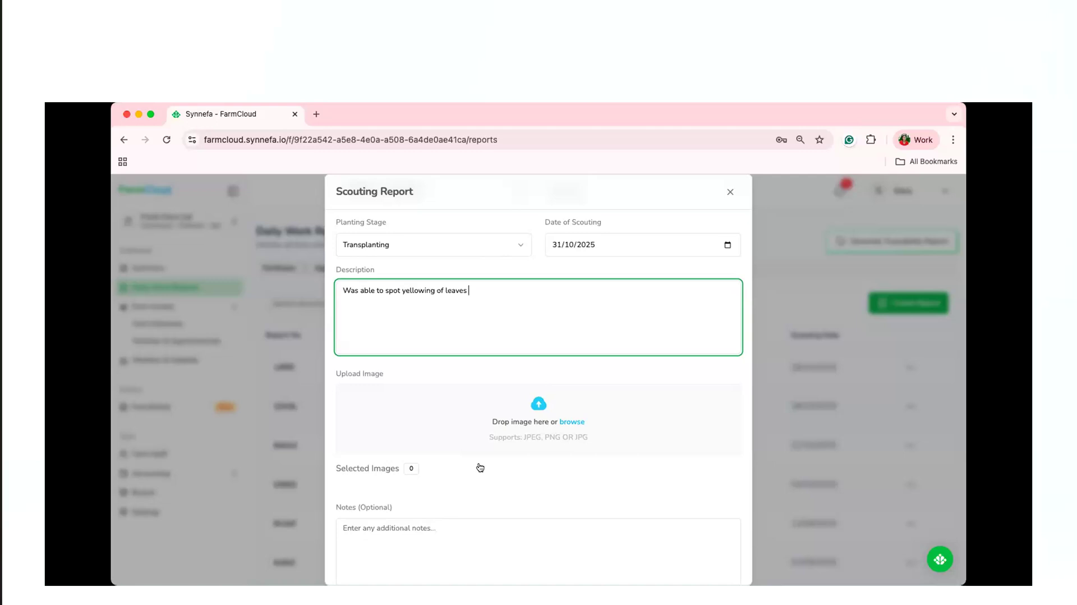
pyautogui.scroll(-2, 480, 468)
pyautogui.click(414, 459)
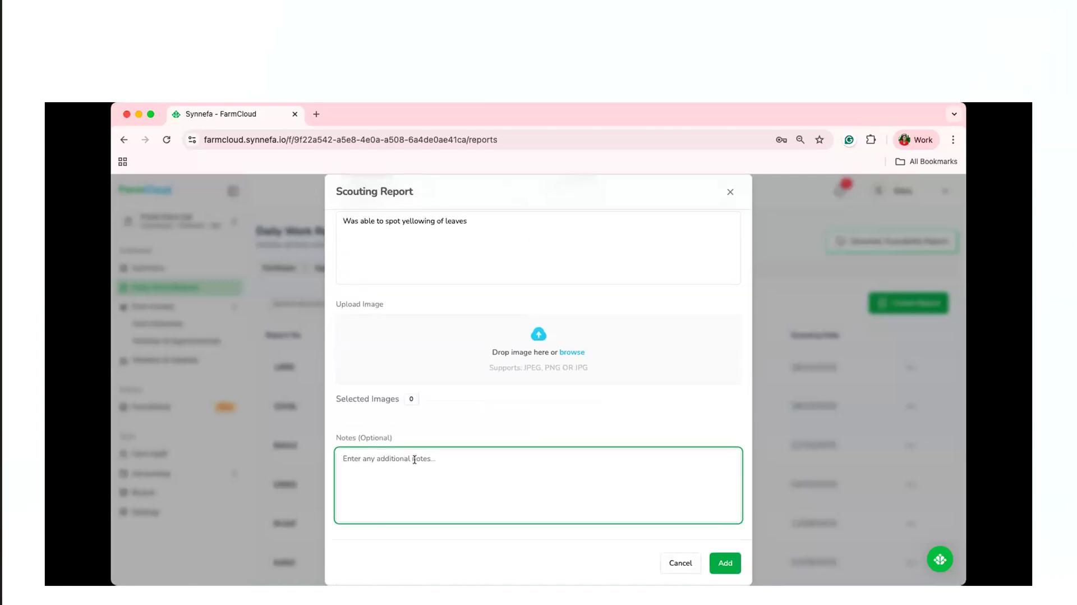
pyautogui.write('Agronomist to be informed')
pyautogui.click(729, 562)
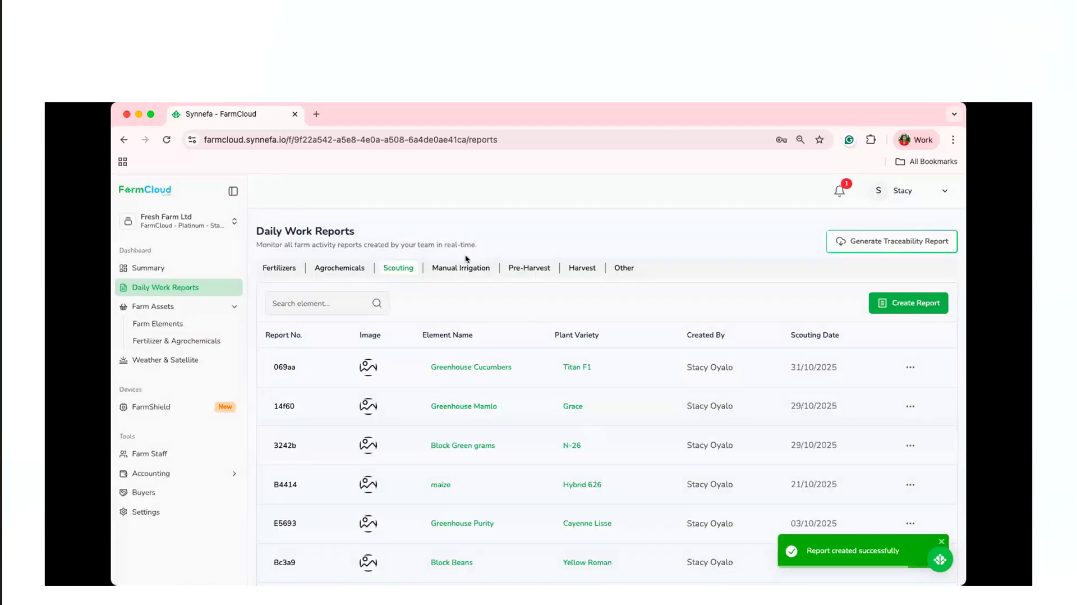
pyautogui.click(468, 270)
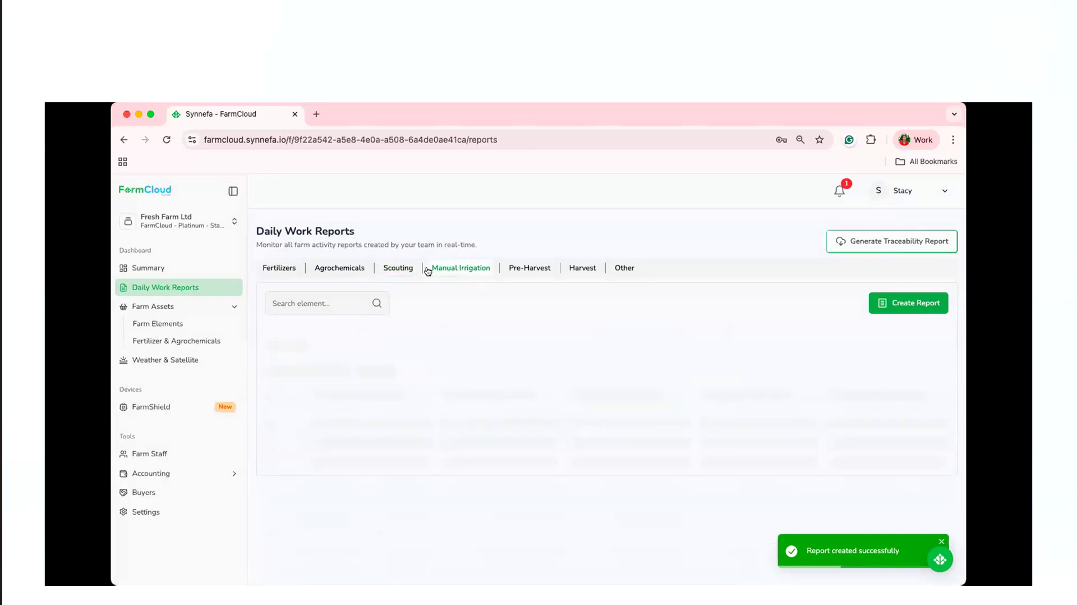
pyautogui.click(404, 271)
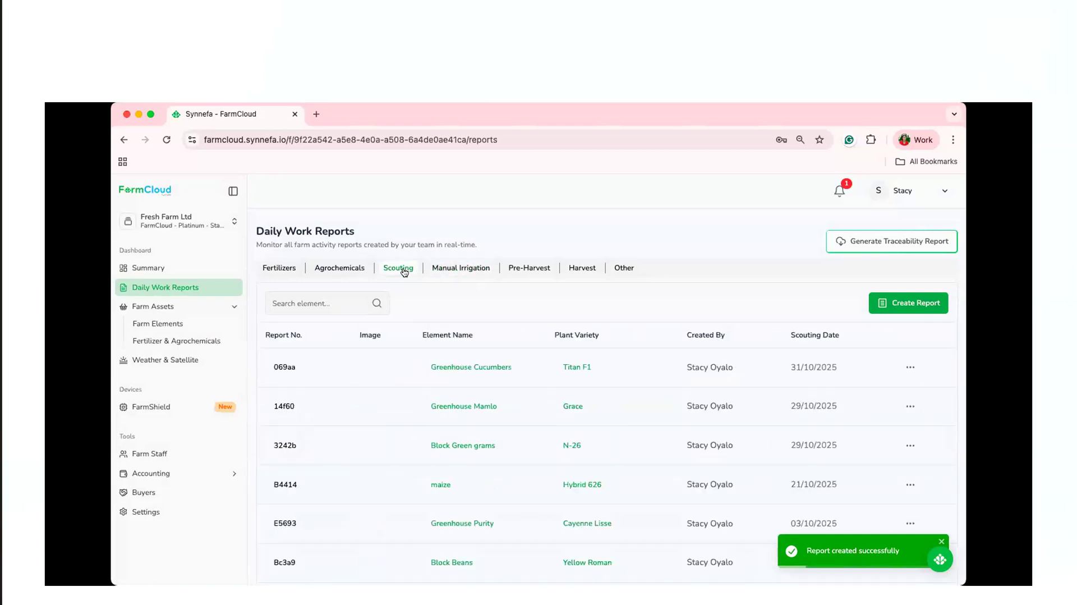
pyautogui.click(906, 301)
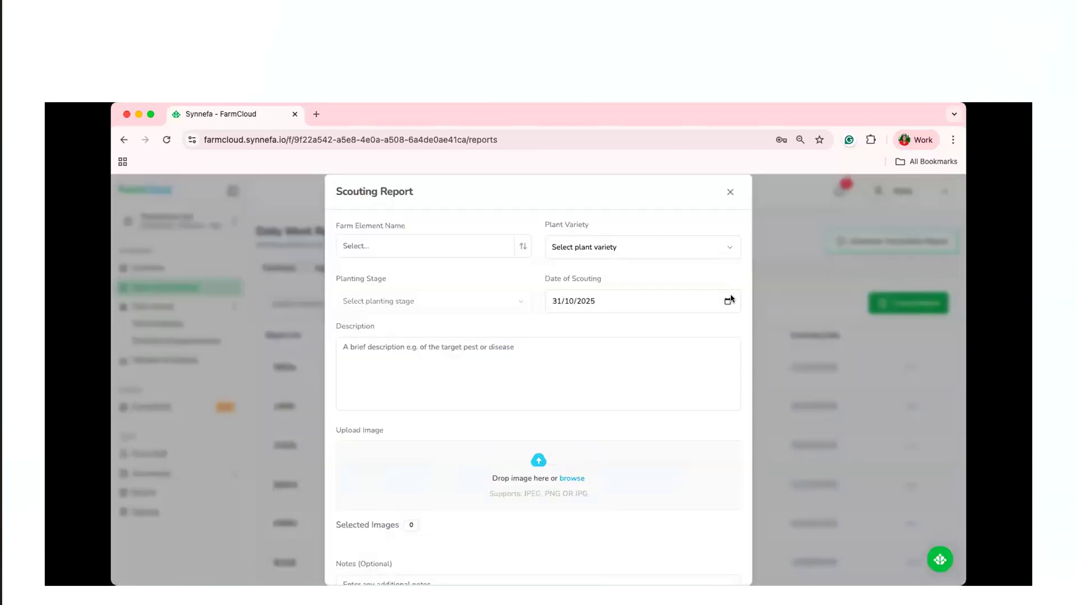
pyautogui.click(512, 248)
pyautogui.write('gr')
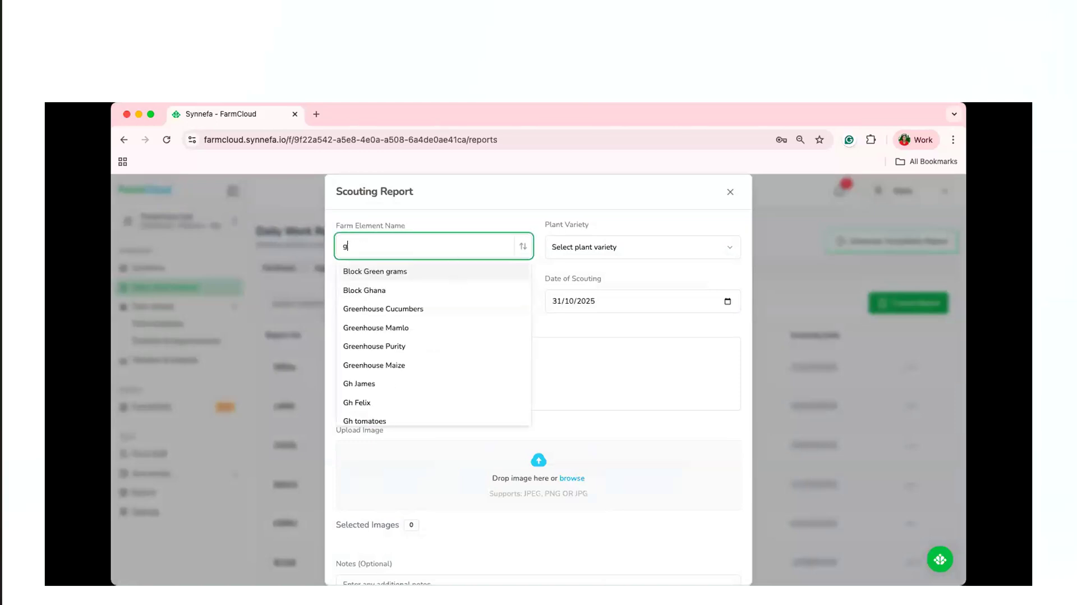
pyautogui.click(473, 292)
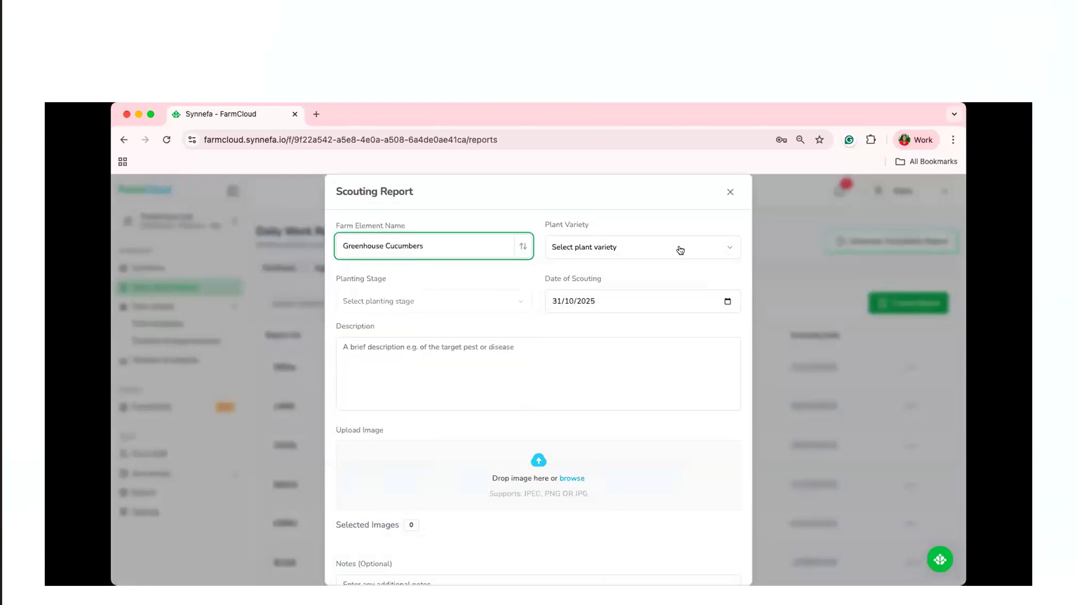
pyautogui.click(680, 248)
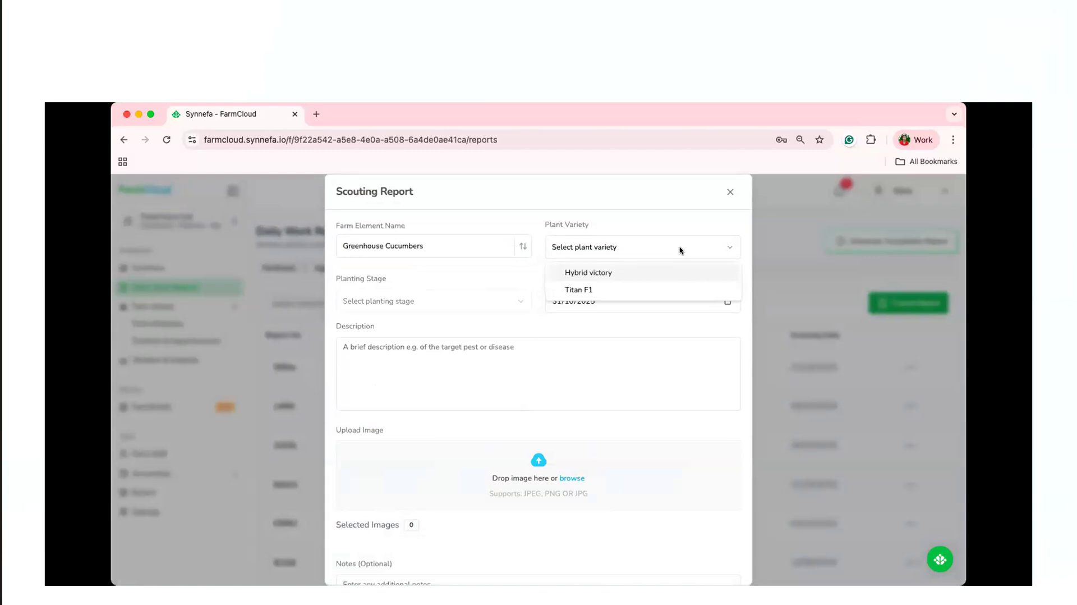
pyautogui.click(651, 287)
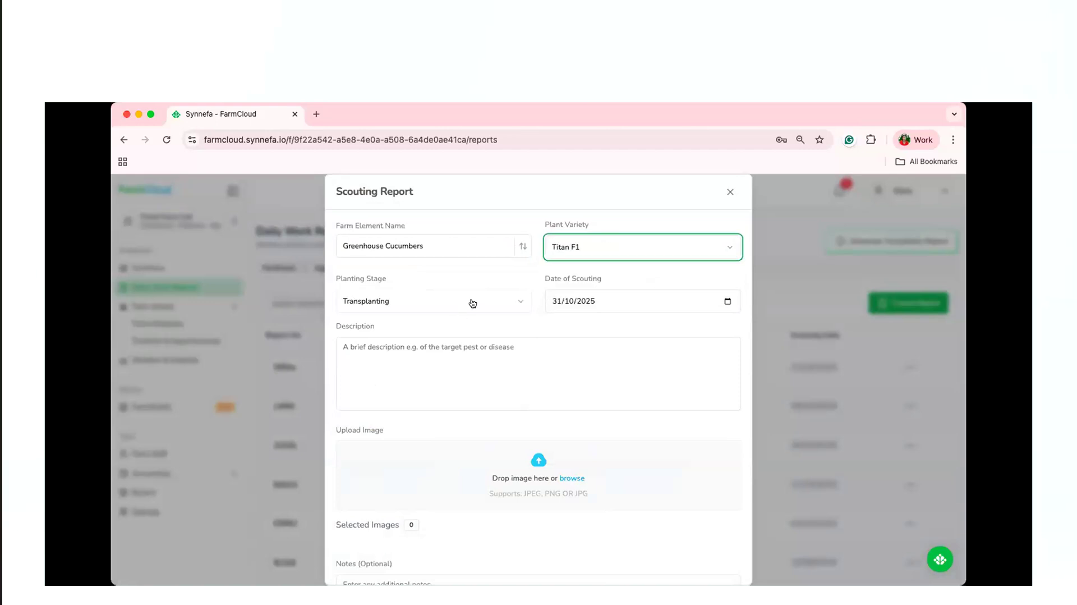
pyautogui.click(470, 302)
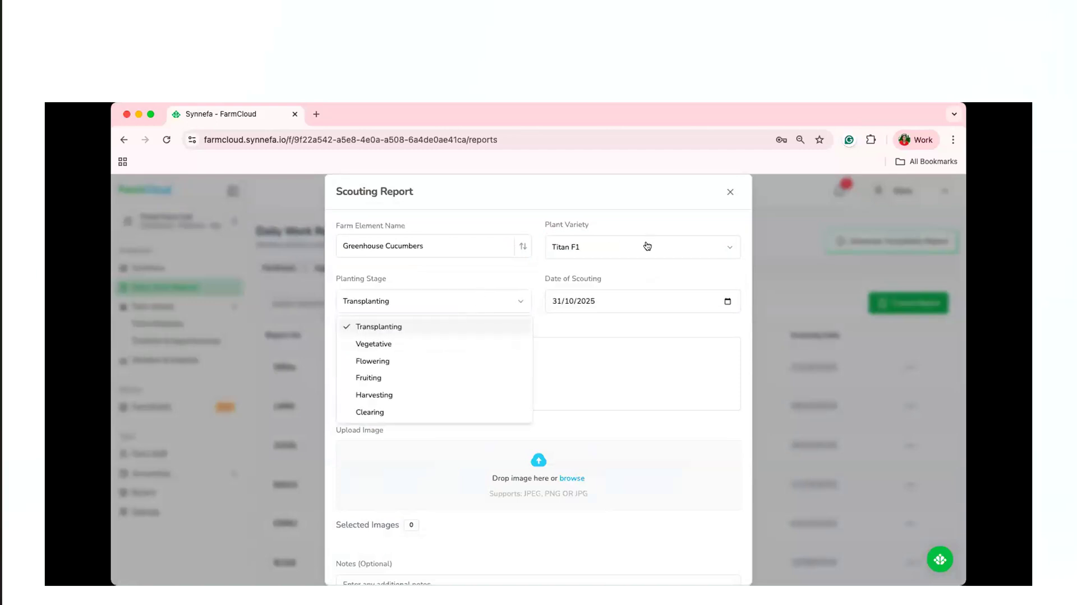
pyautogui.click(645, 247)
pyautogui.click(640, 250)
pyautogui.click(638, 271)
pyautogui.click(483, 305)
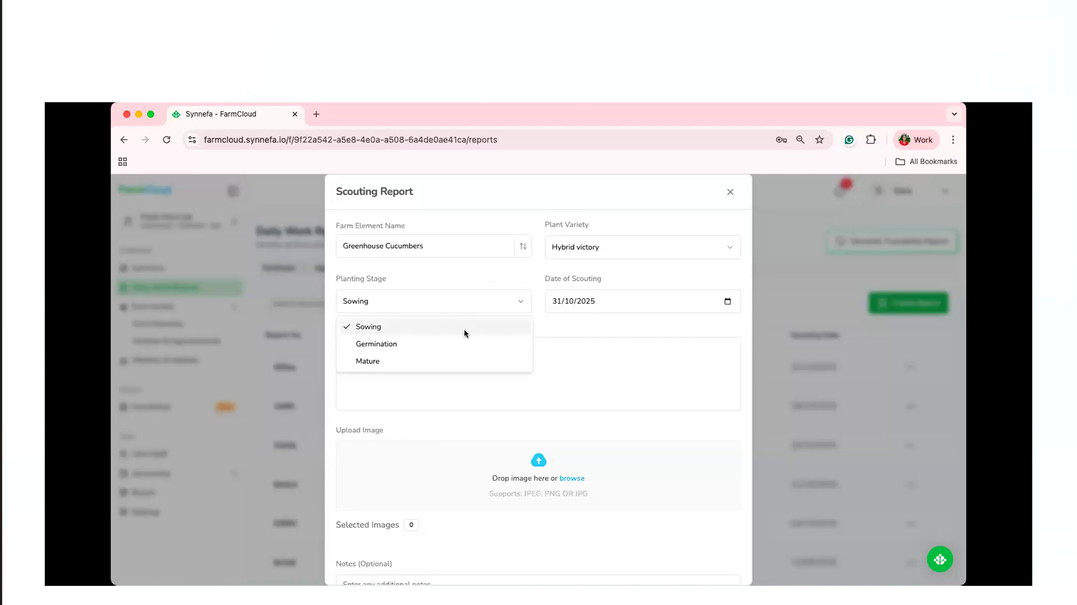
pyautogui.click(614, 299)
pyautogui.click(432, 352)
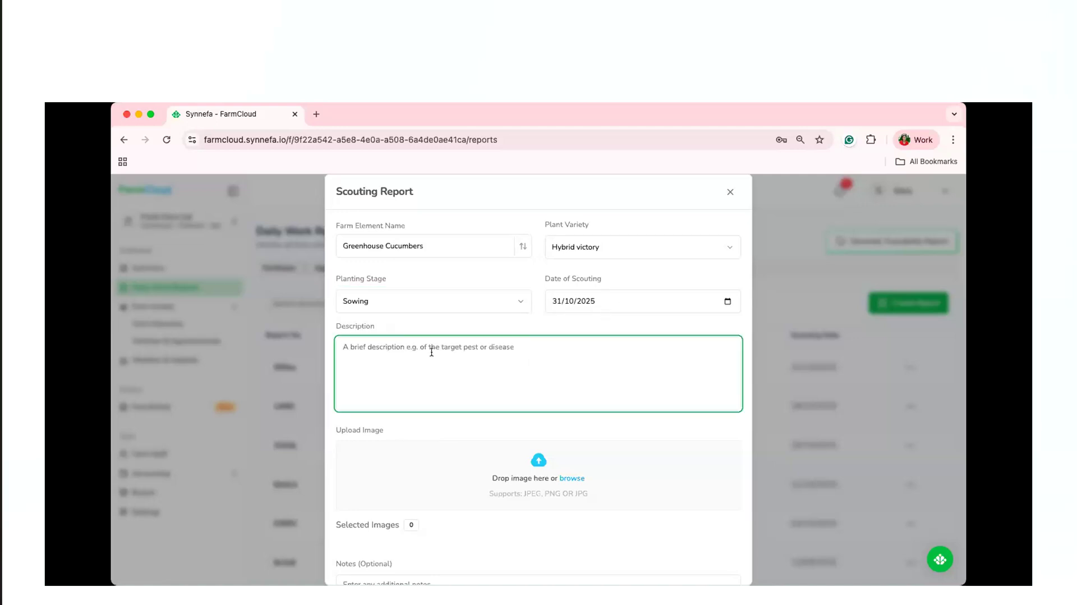
pyautogui.scroll(-1, 449, 379)
pyautogui.scroll(-2, 449, 378)
pyautogui.click(448, 410)
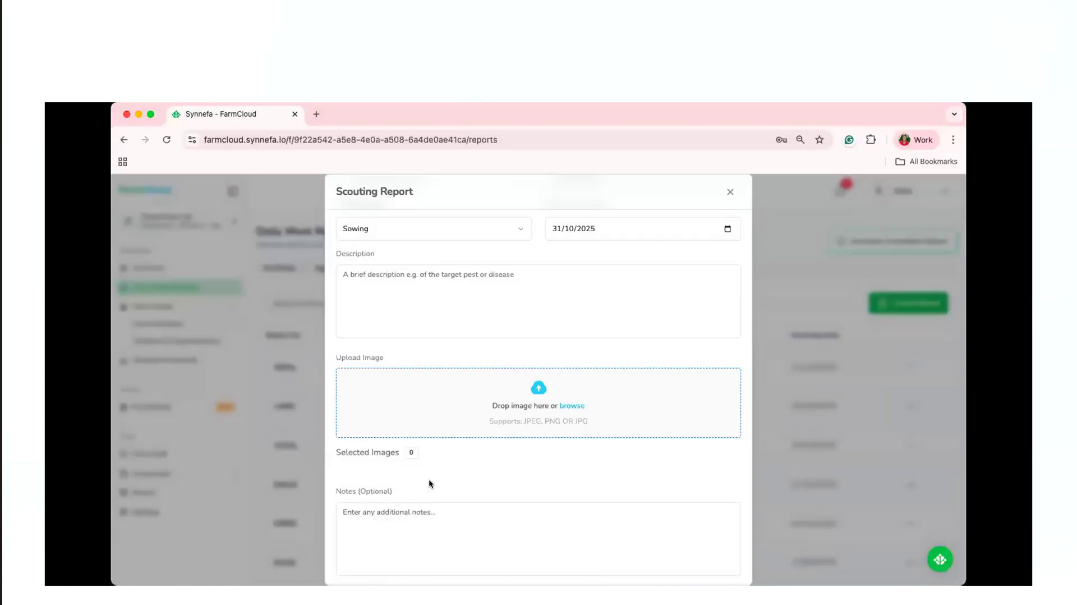
pyautogui.scroll(-2, 426, 480)
pyautogui.click(421, 477)
pyautogui.click(679, 562)
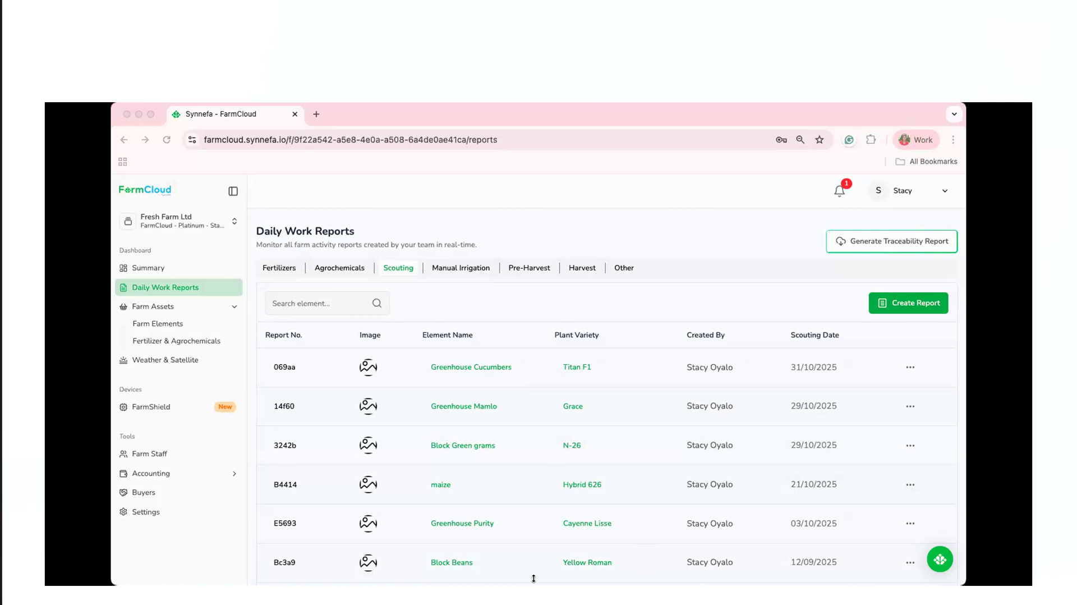
# Look at the fertilizer stock list and the blank form for adding a fertilizer, leaving the form without adding anything.
pyautogui.click(191, 340)
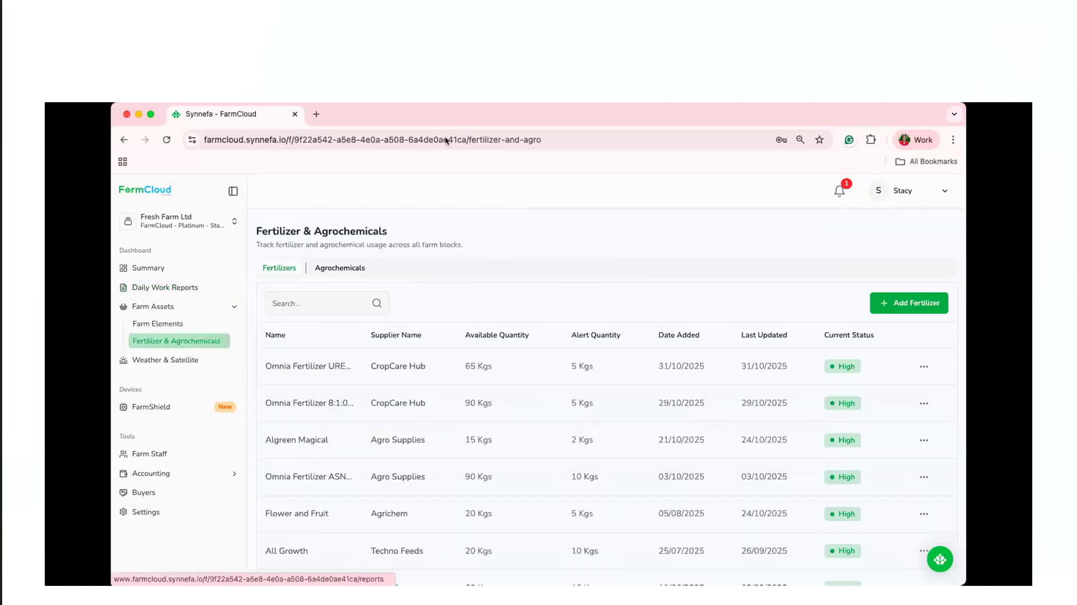
pyautogui.click(917, 306)
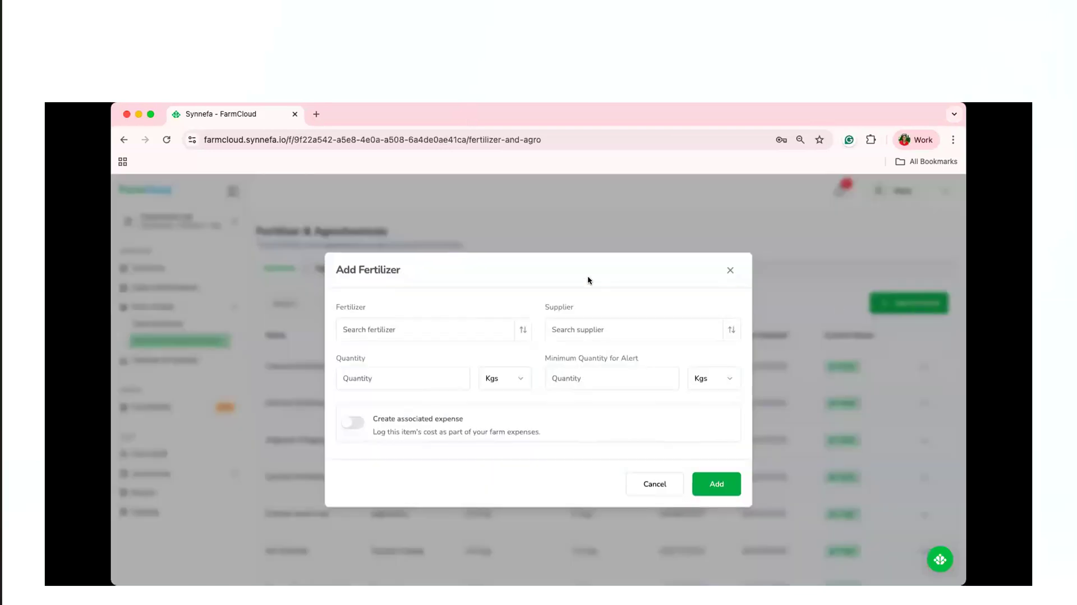
pyautogui.click(730, 271)
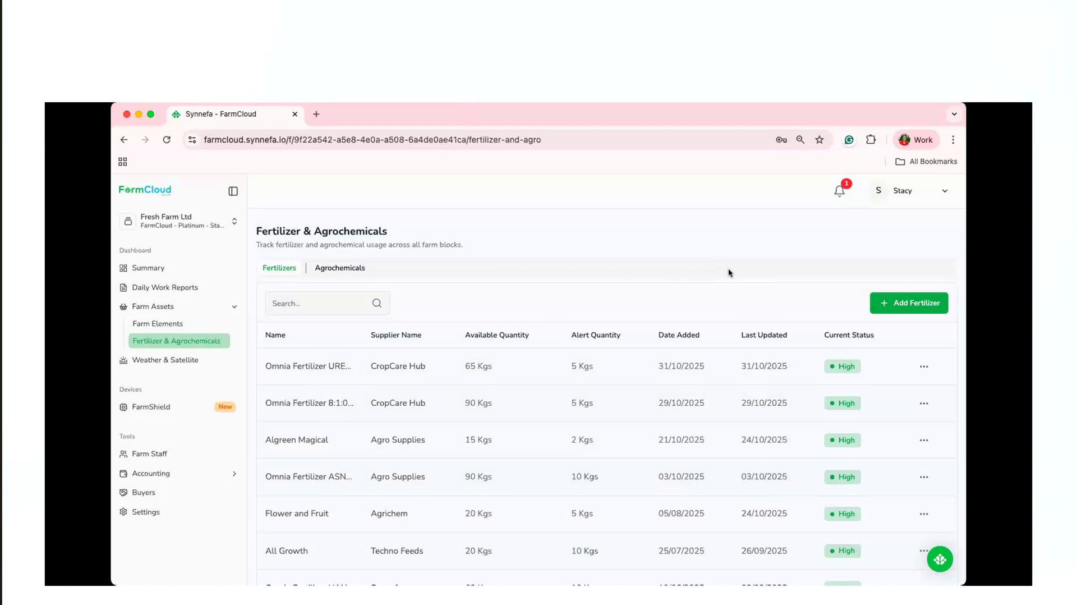
# Start a manual irrigation report among the daily work reports for Greenhouse Cucumbers with the plant variety Hybrid victory.
pyautogui.click(197, 287)
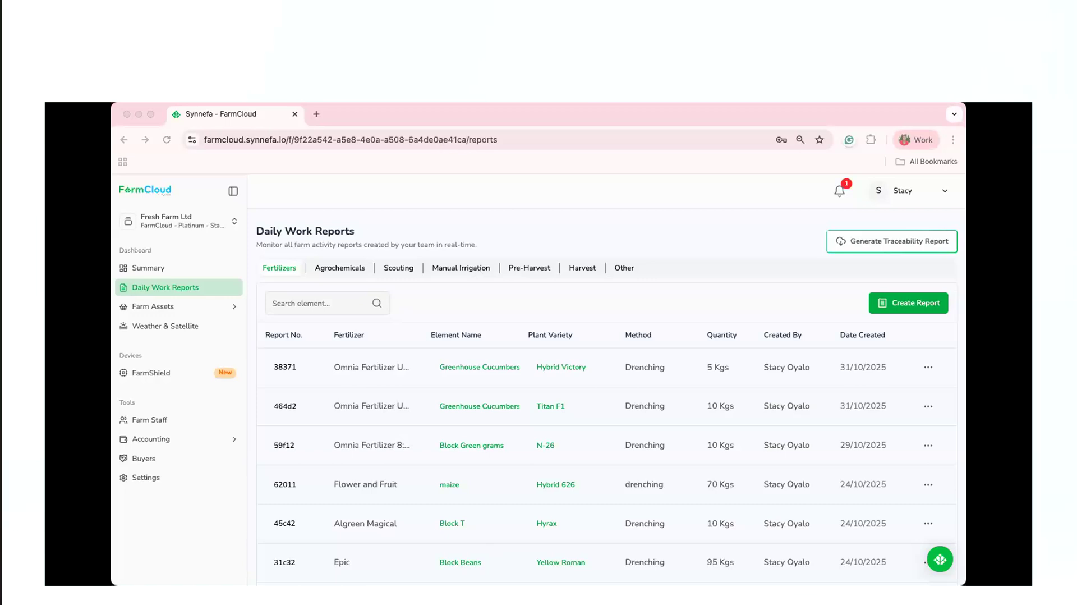
pyautogui.click(457, 268)
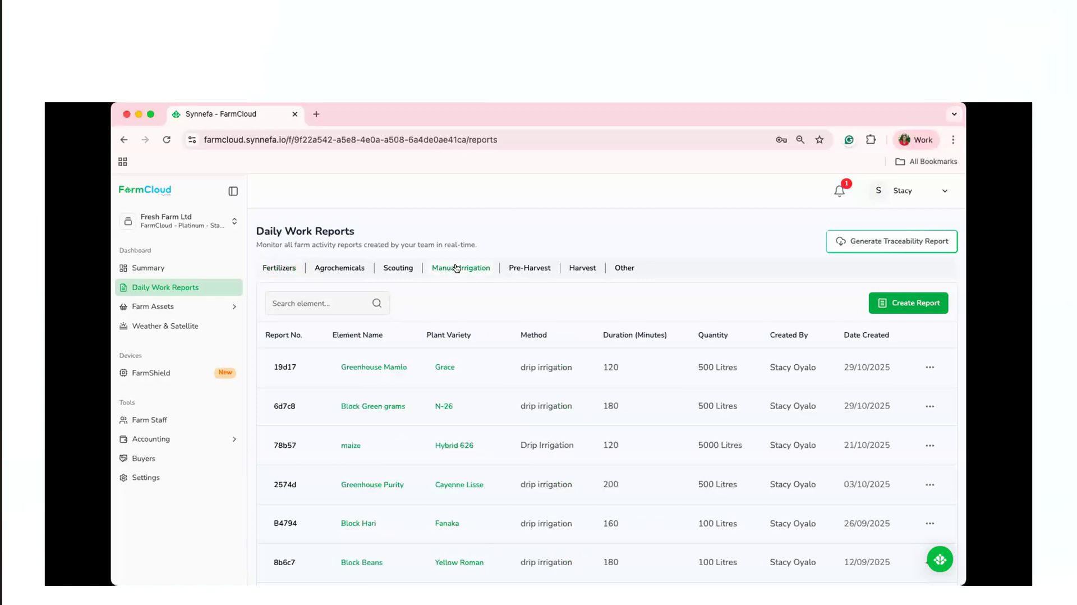
pyautogui.click(909, 305)
pyautogui.click(522, 247)
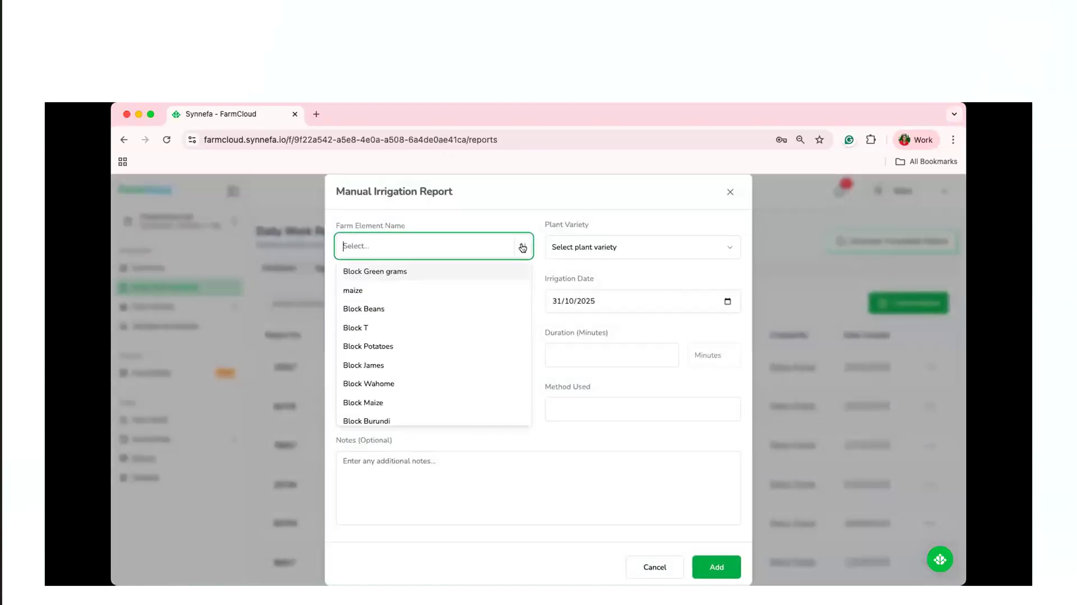
pyautogui.write('gre')
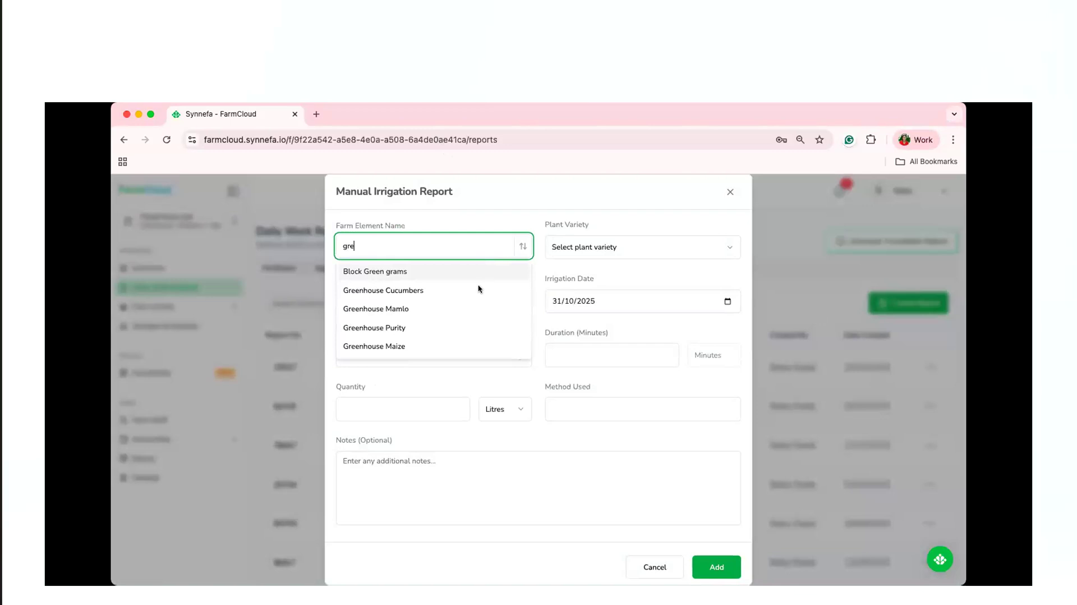
pyautogui.click(473, 290)
pyautogui.click(650, 242)
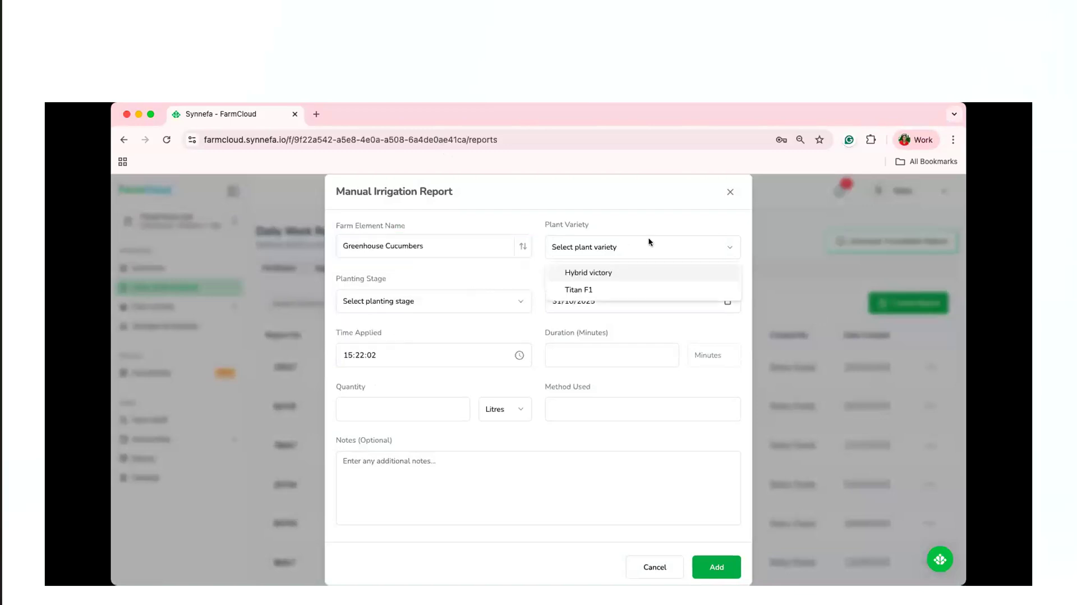
pyautogui.click(632, 274)
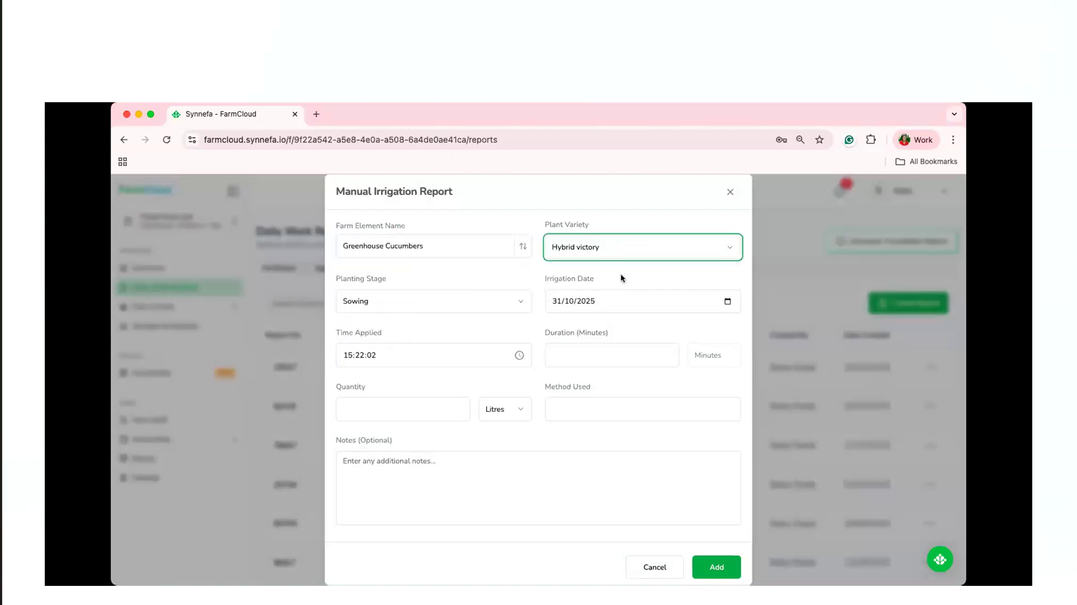
# Fill in the irrigation details with planting stage Sowing, duration 120 minutes, quantity 50 litres and method sprinkling.
pyautogui.click(477, 301)
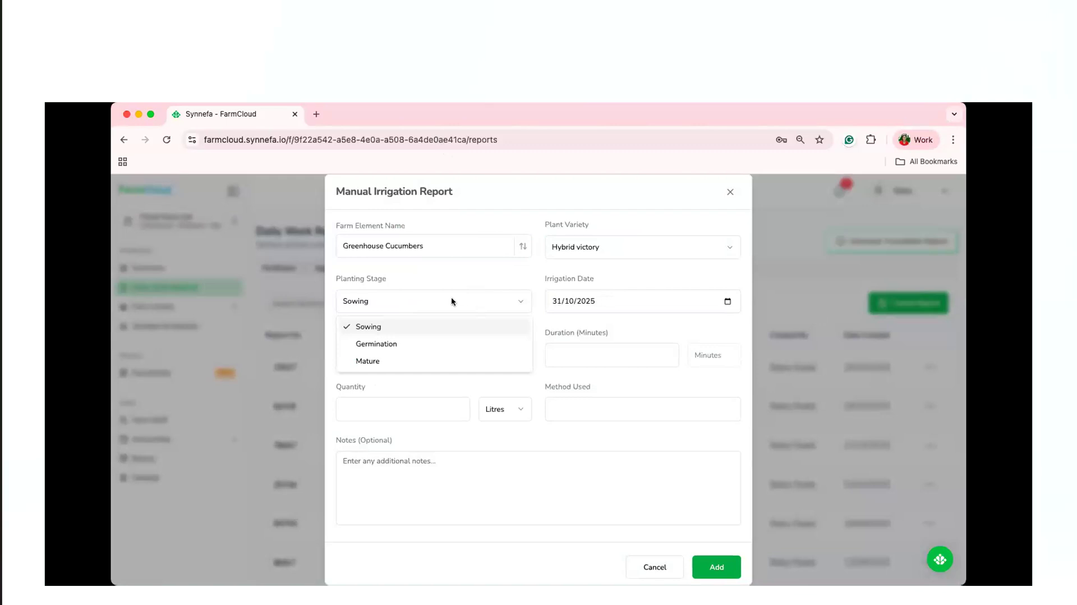
pyautogui.click(618, 321)
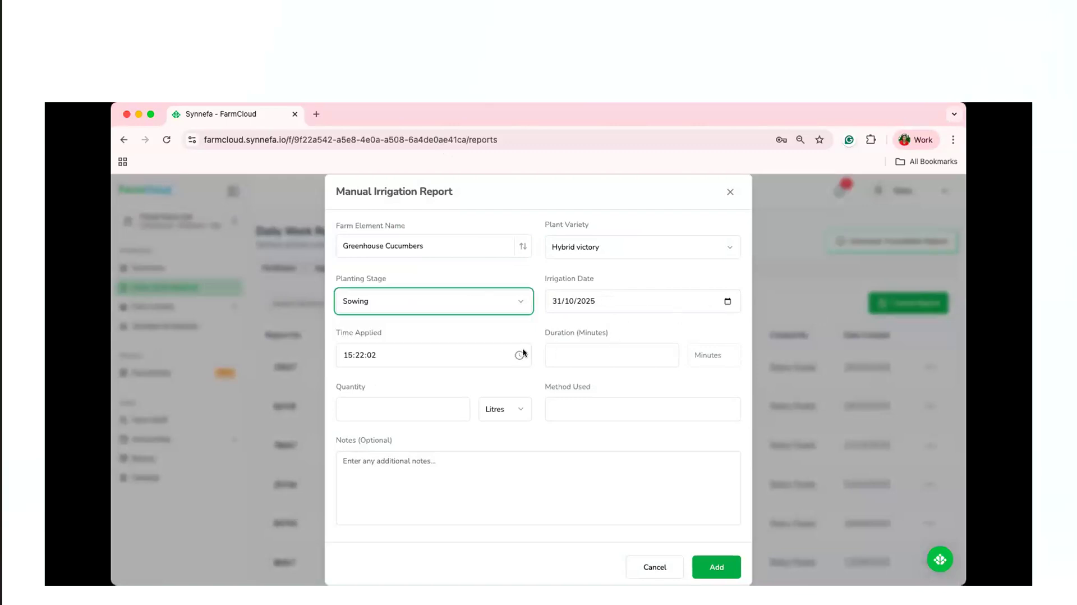
pyautogui.click(568, 349)
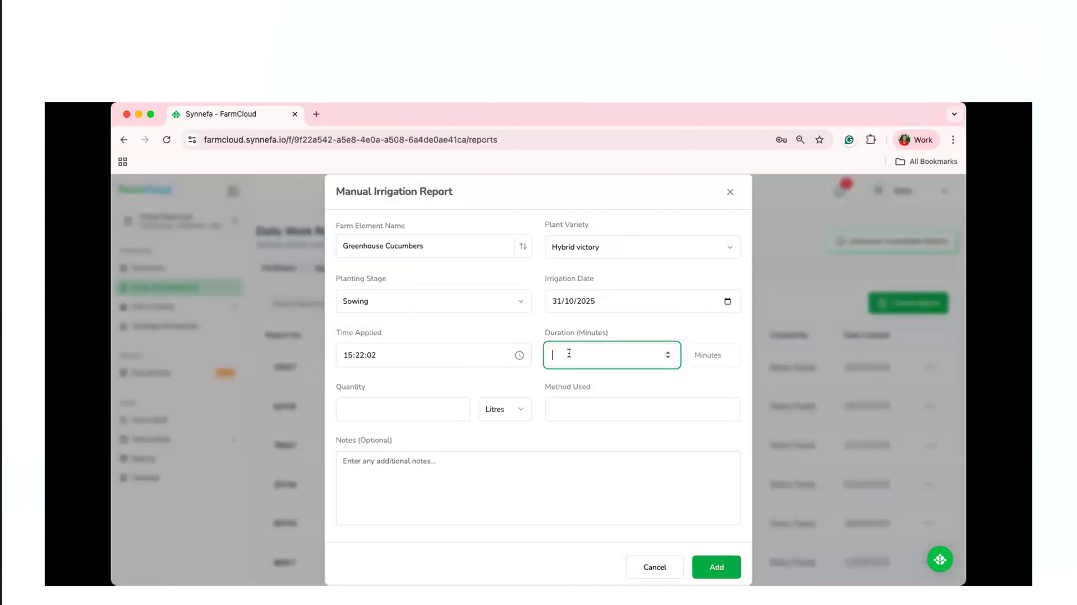
pyautogui.write('120')
pyautogui.click(352, 412)
pyautogui.write('50')
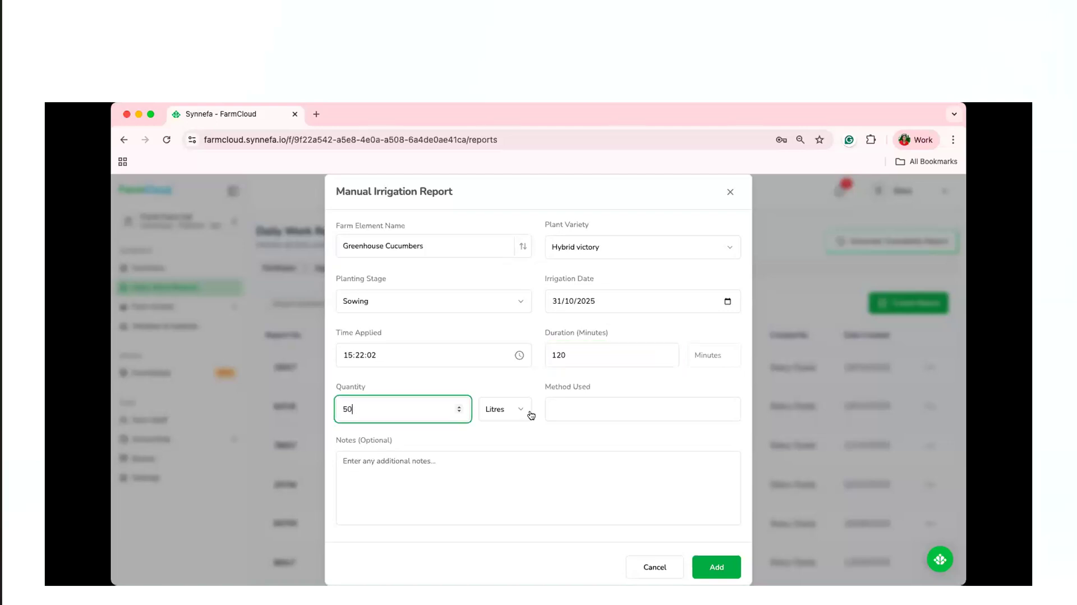
pyautogui.click(582, 413)
pyautogui.click(631, 441)
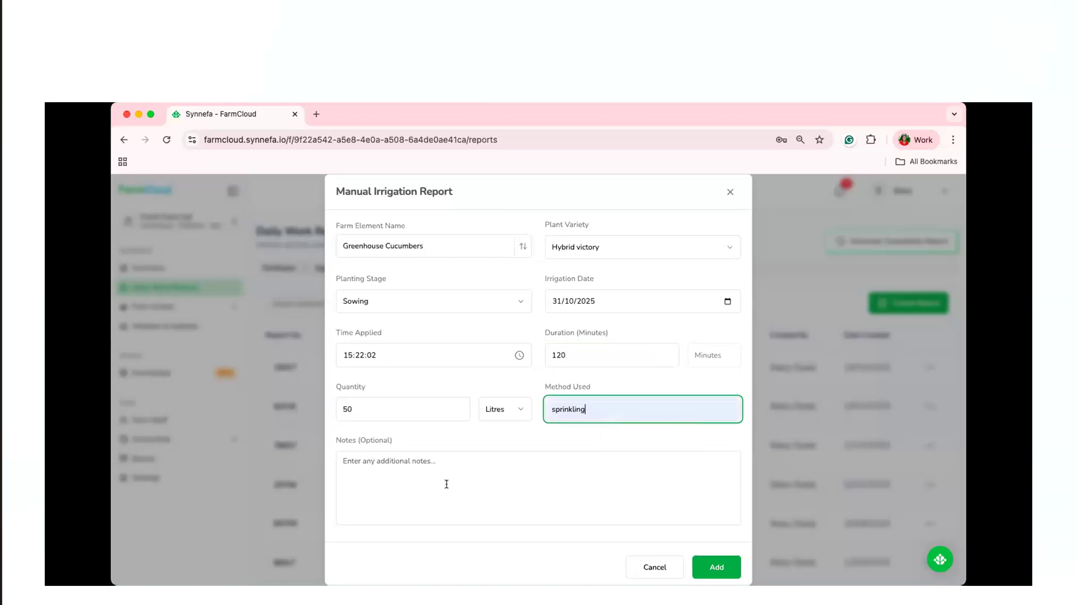
# Add the note "watered the seed" and save the manual irrigation report.
pyautogui.click(418, 470)
pyautogui.write('Sp')
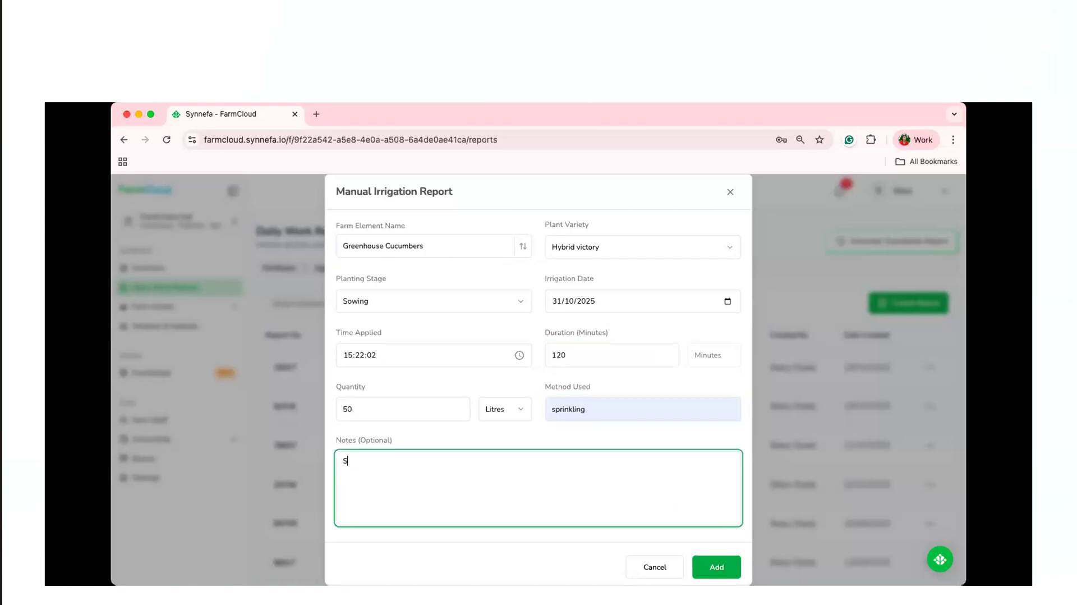
pyautogui.press('BackSpace')
pyautogui.write('watered the seed')
pyautogui.click(725, 568)
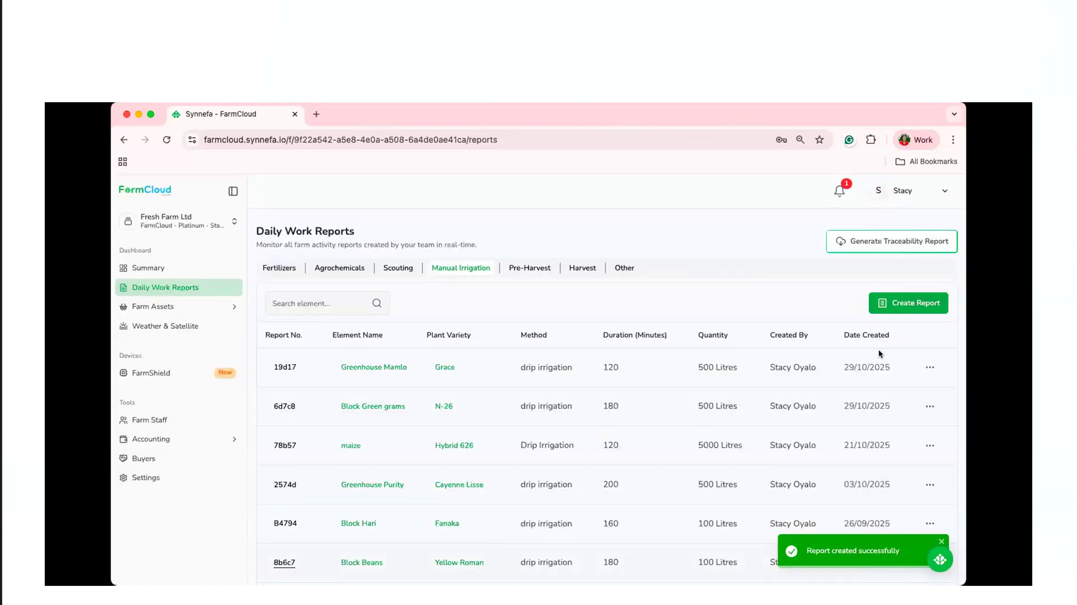
pyautogui.click(902, 312)
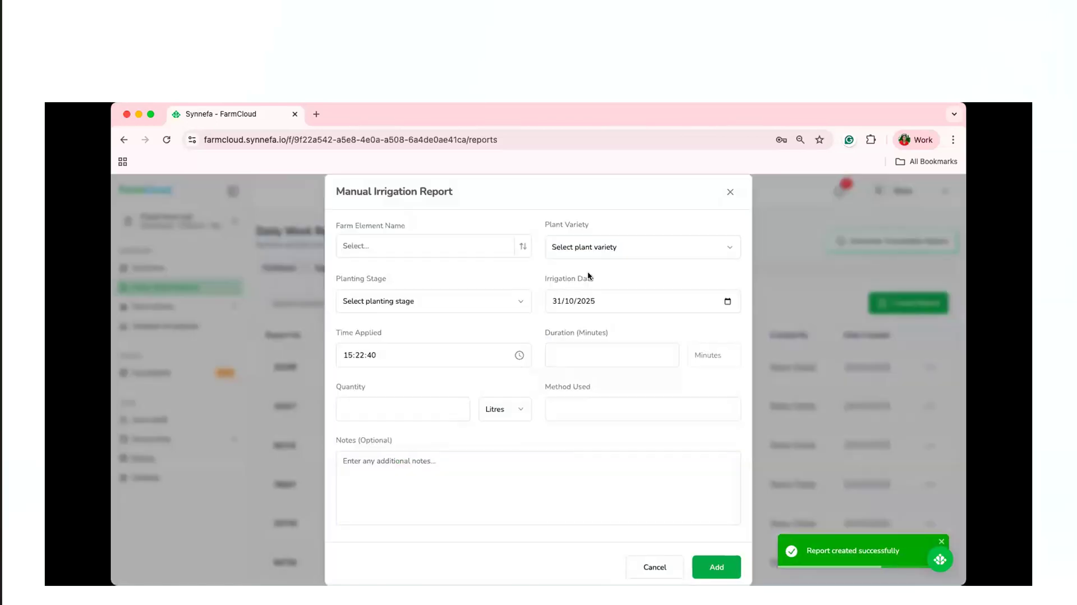
pyautogui.click(518, 252)
pyautogui.write('gre')
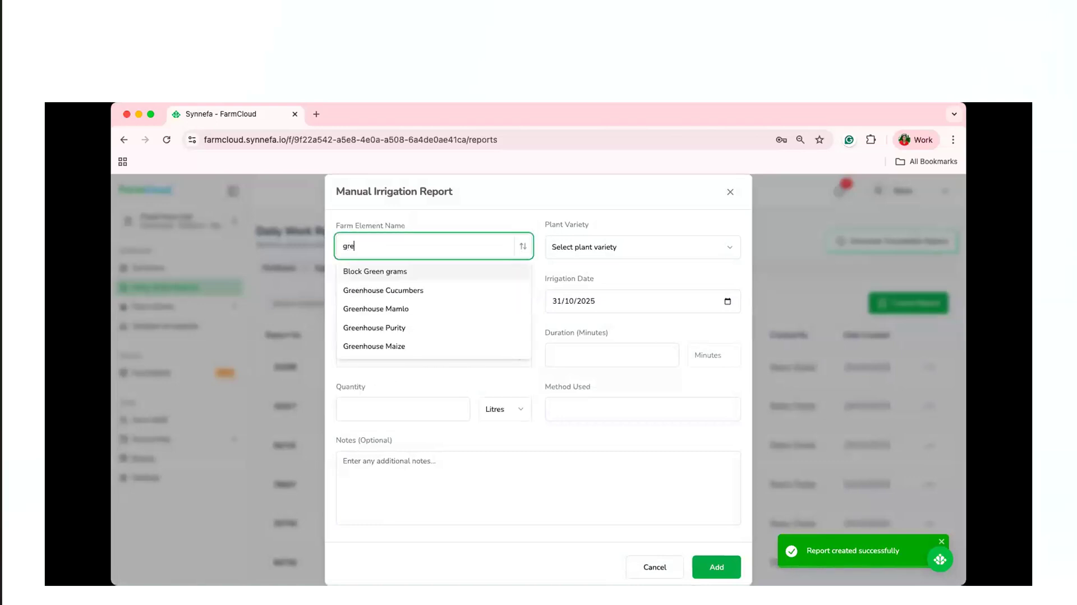
pyautogui.write('e')
pyautogui.click(498, 292)
pyautogui.click(651, 247)
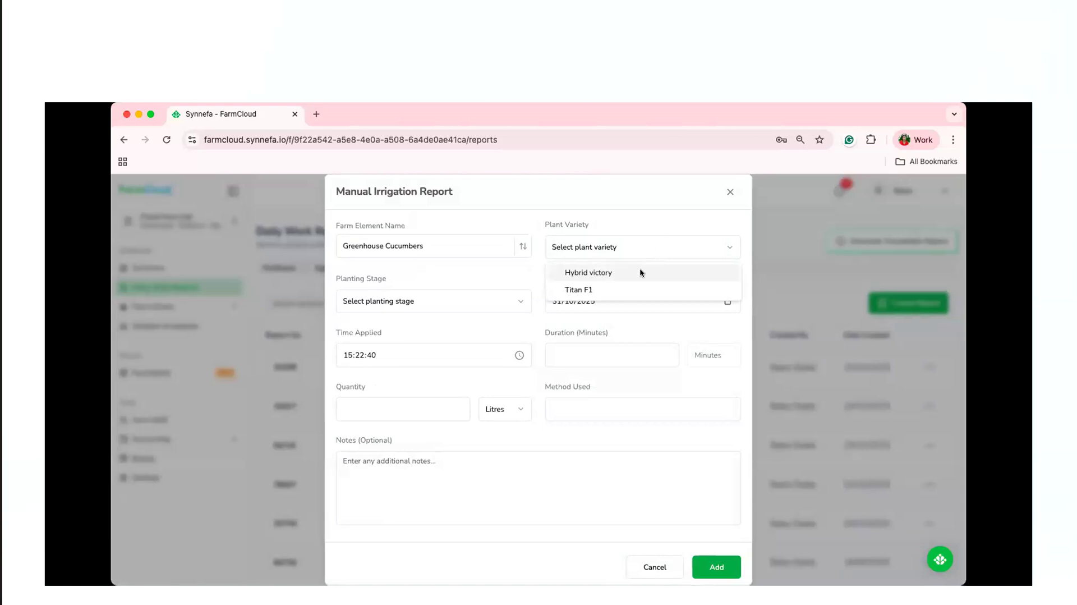
pyautogui.click(640, 272)
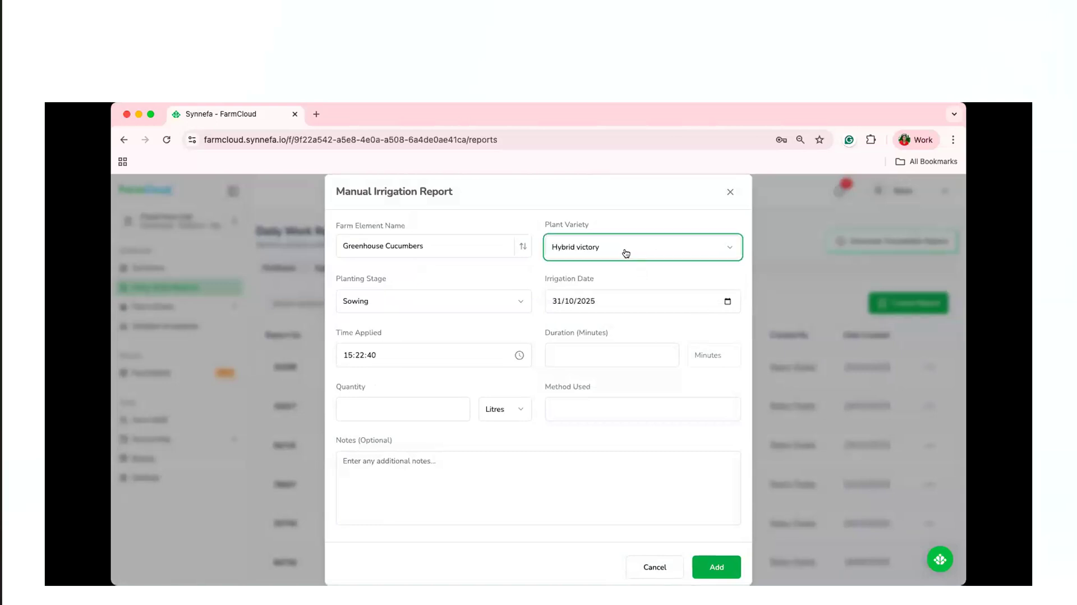
pyautogui.click(577, 257)
pyautogui.click(578, 289)
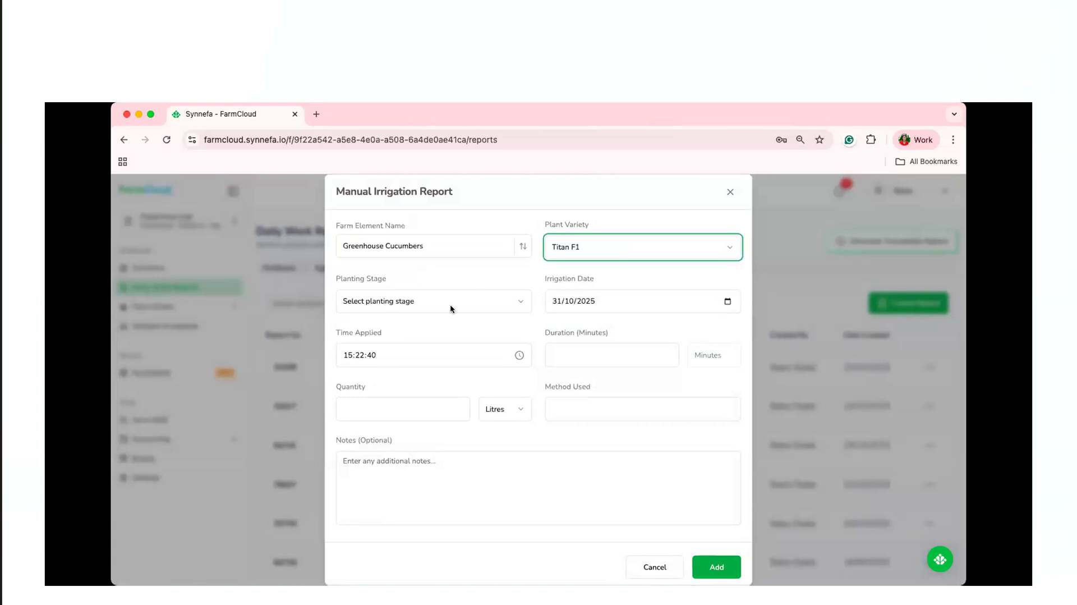
pyautogui.click(450, 306)
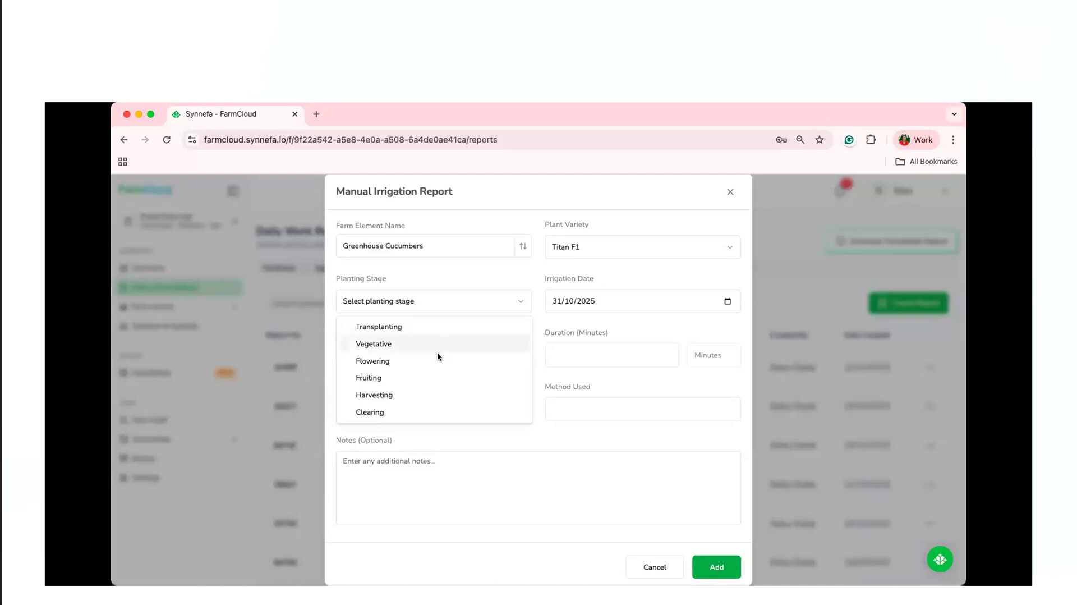
pyautogui.press('Up')
pyautogui.press('Return')
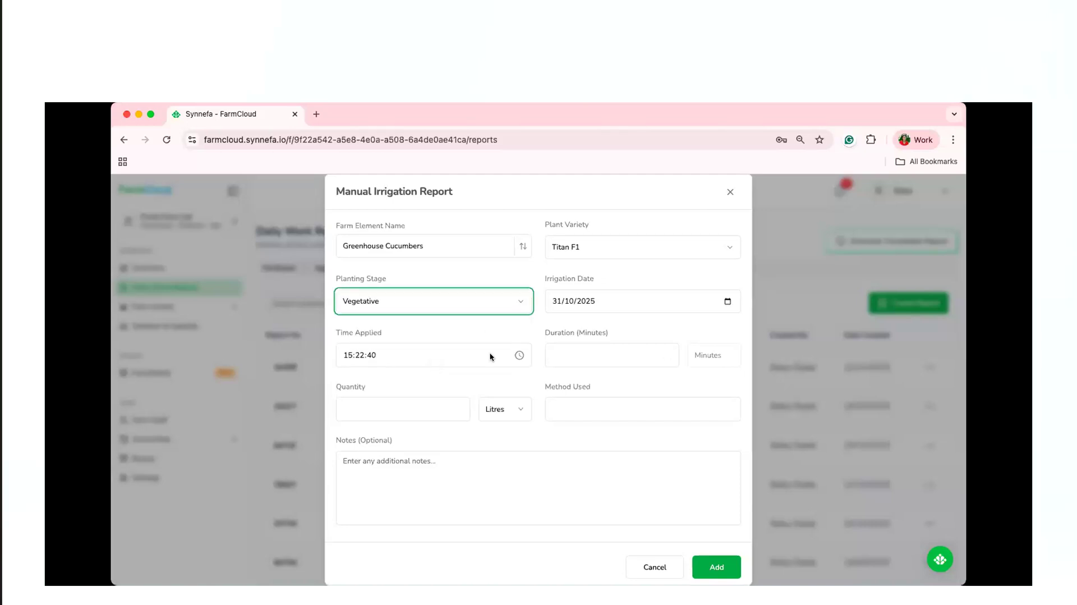
pyautogui.click(574, 349)
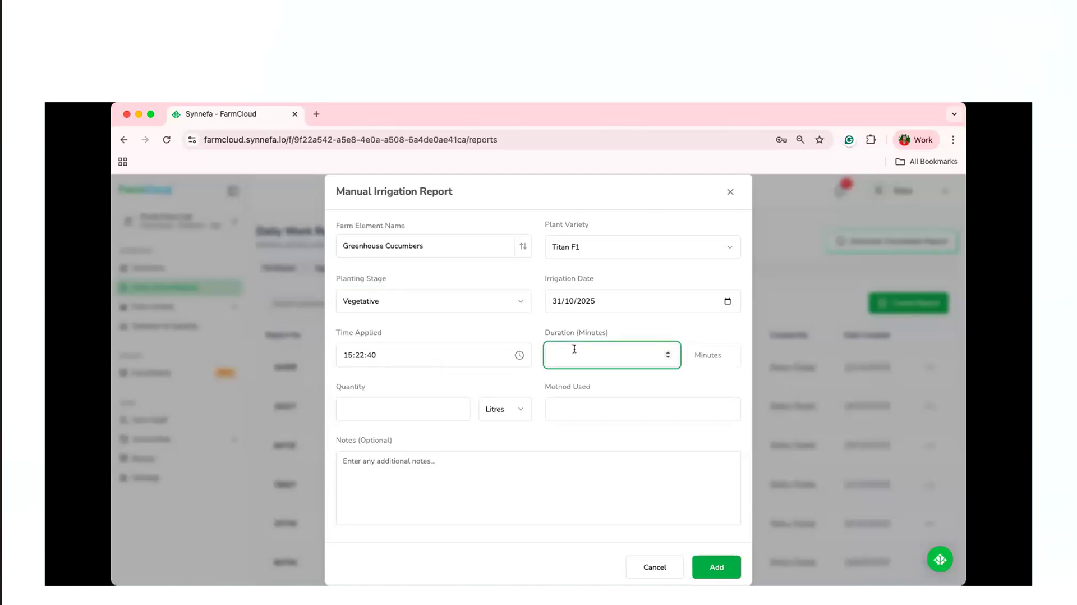
pyautogui.click(418, 405)
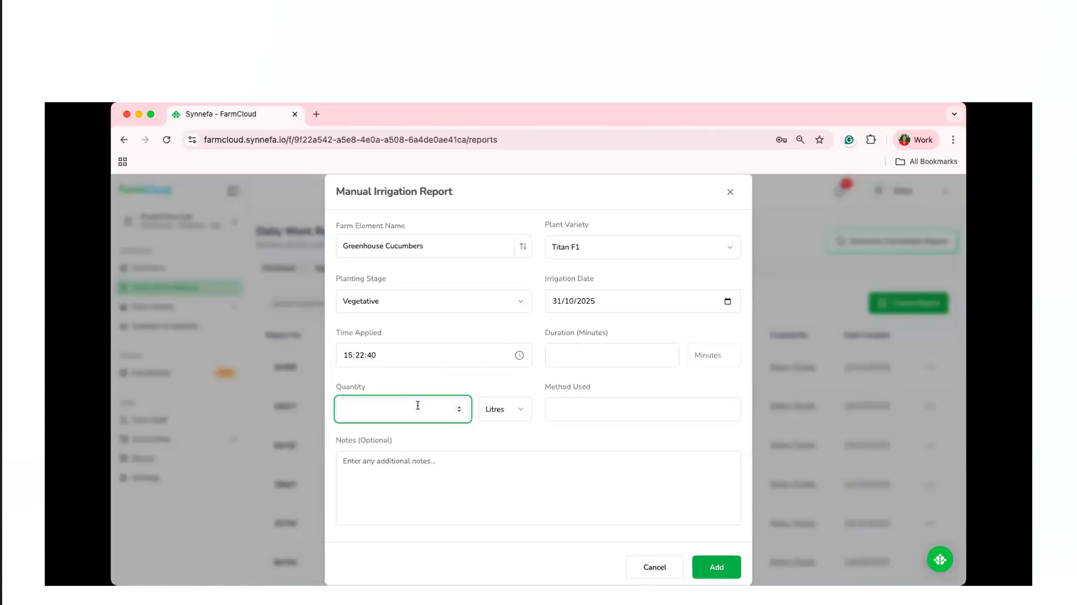
pyautogui.click(560, 411)
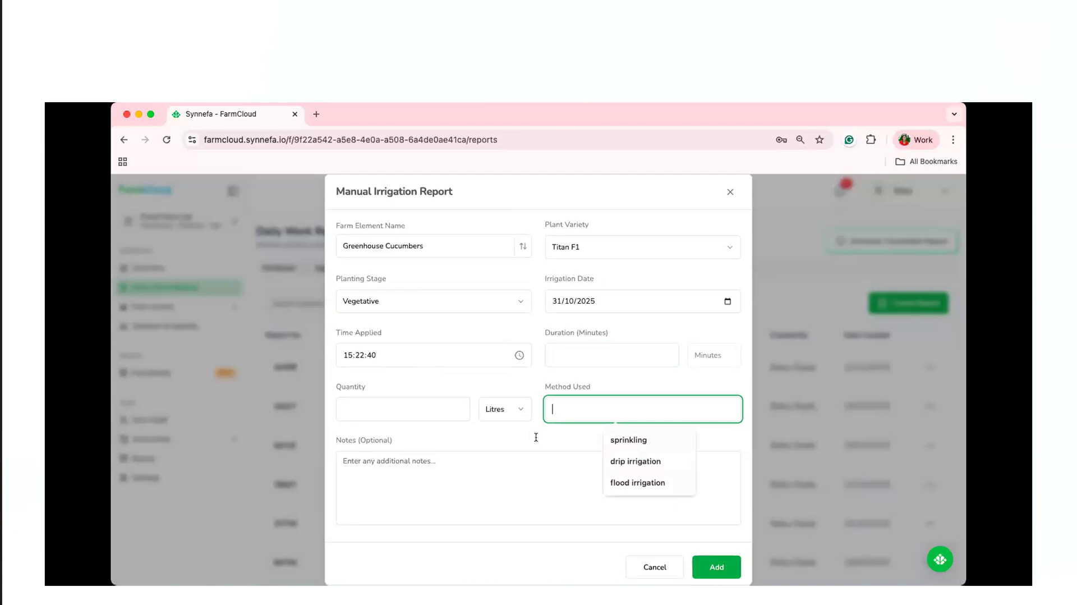
pyautogui.click(488, 498)
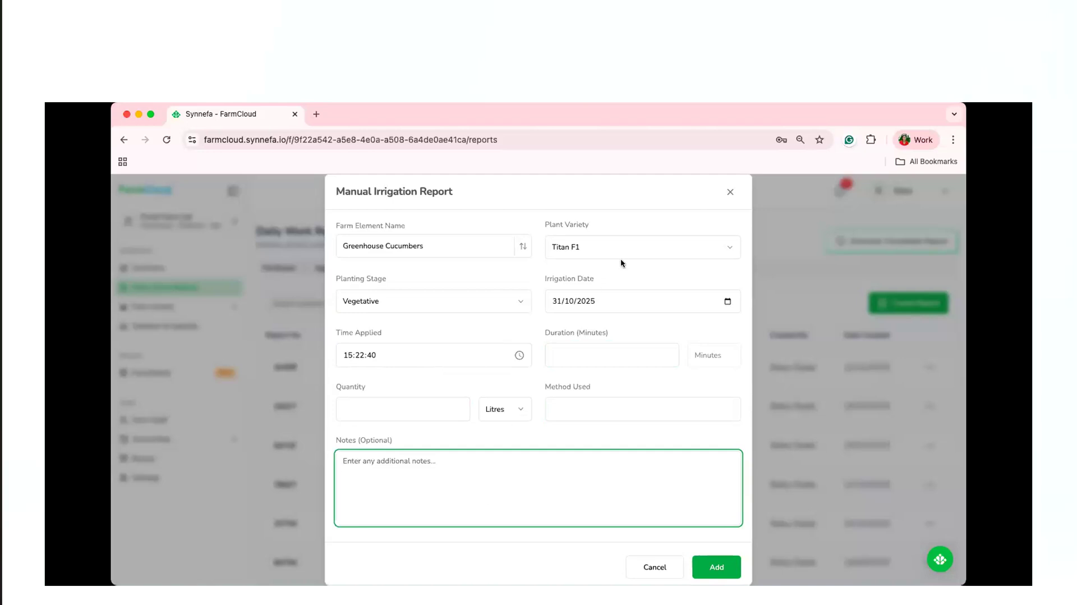
pyautogui.click(729, 193)
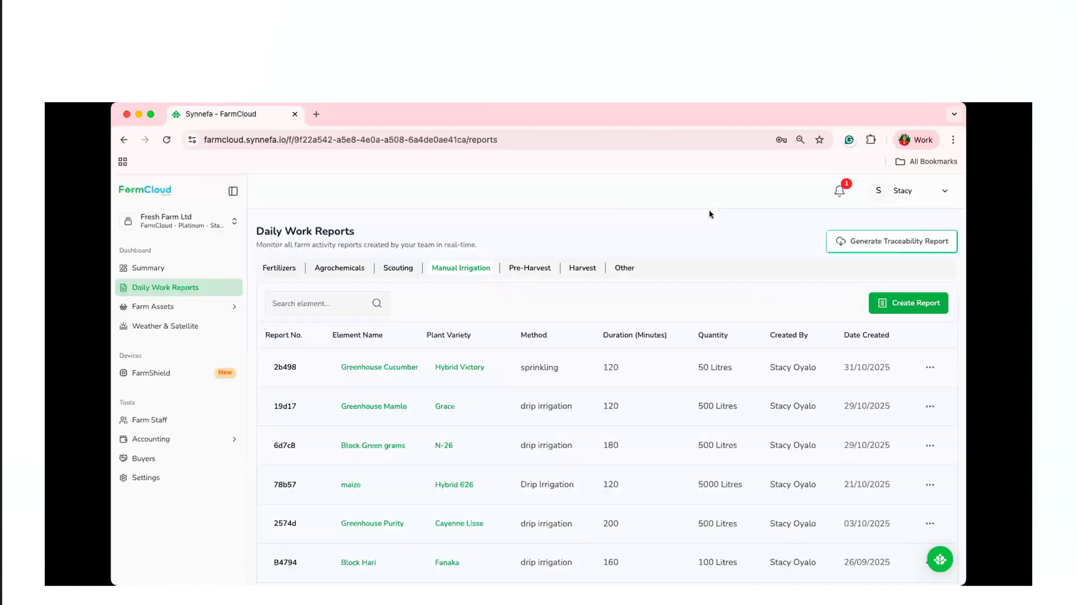
# Start a pre-harvest report among the daily work reports for Greenhouse Cucumbers with the plant variety Titan F1.
pyautogui.click(530, 267)
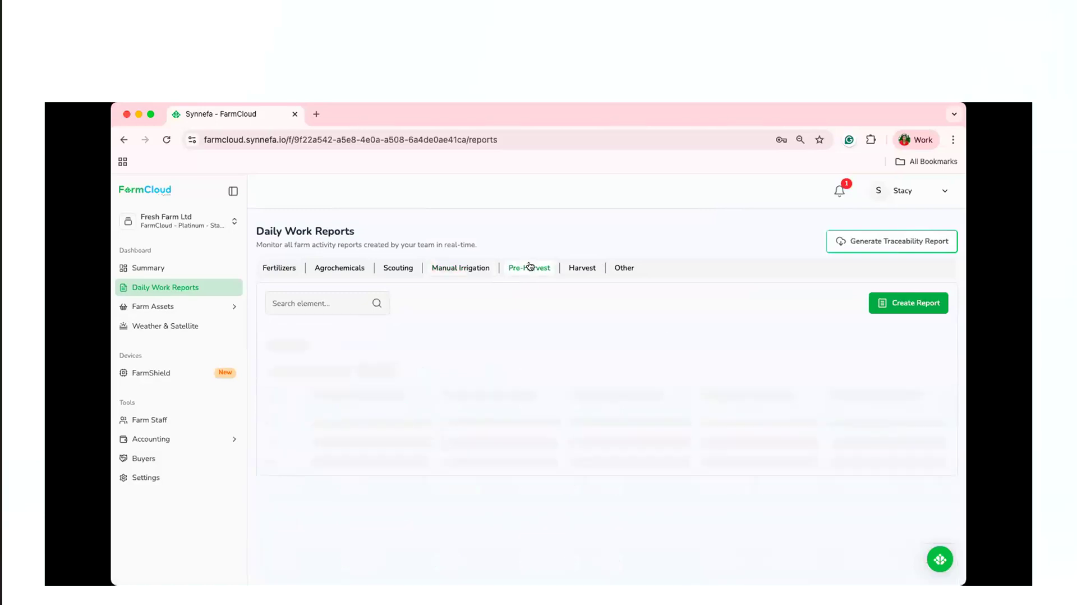
pyautogui.click(901, 301)
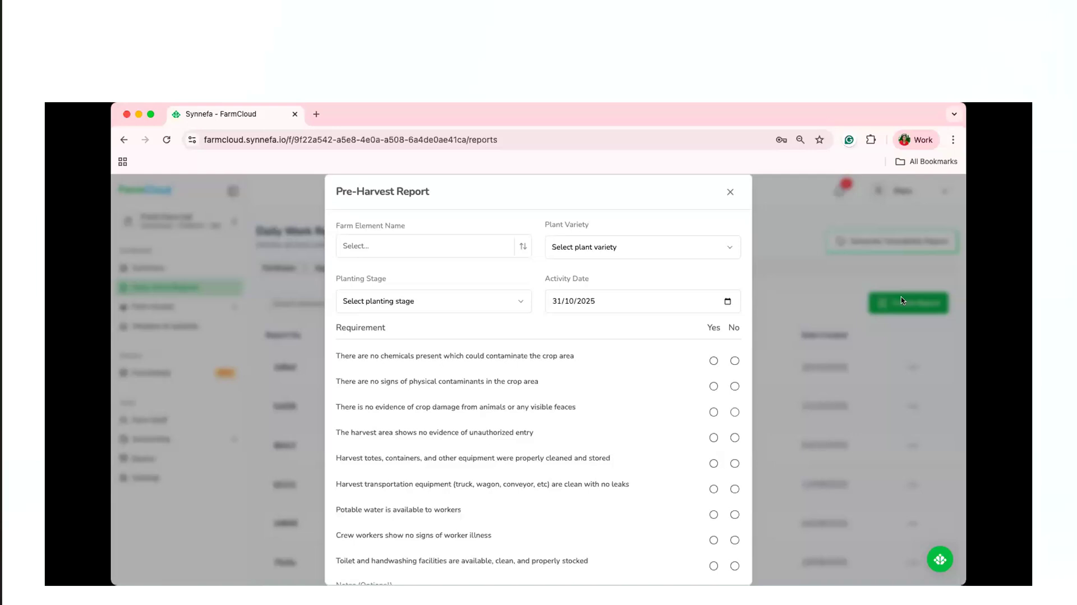
pyautogui.click(520, 249)
pyautogui.write('gre')
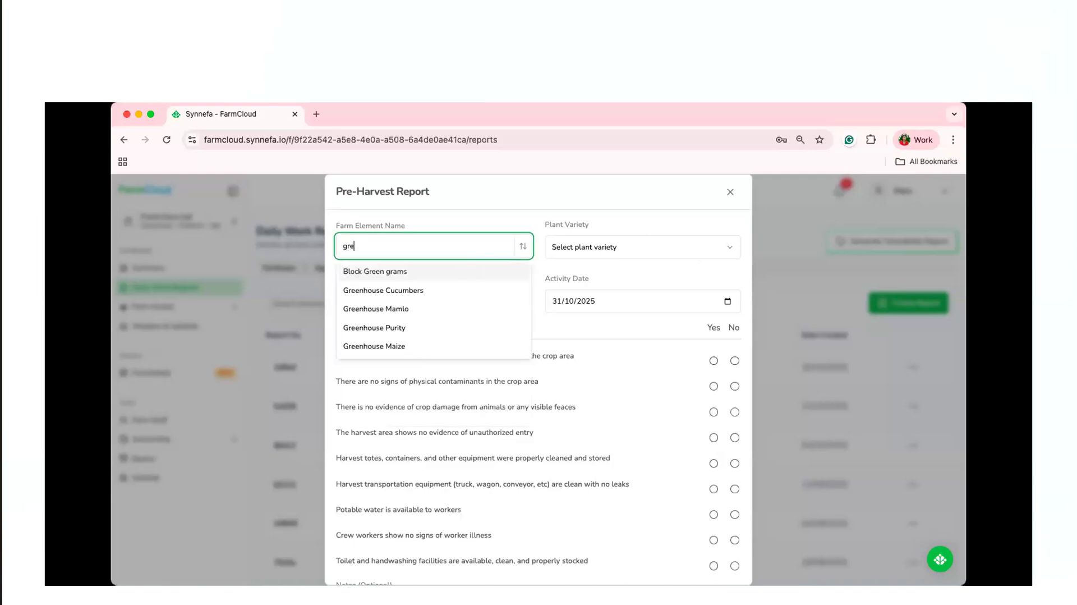
pyautogui.click(433, 288)
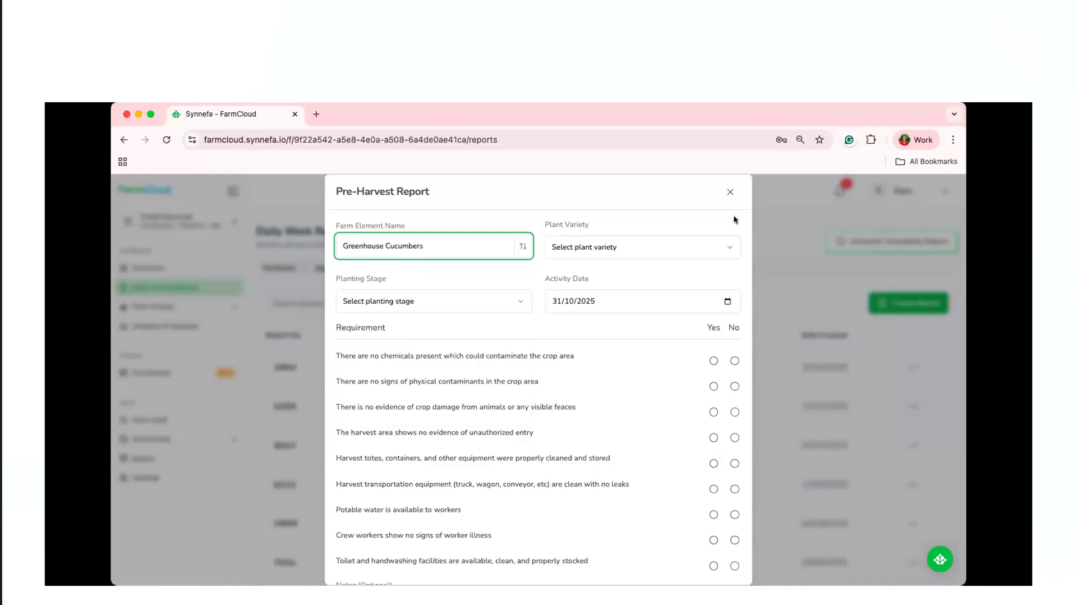
pyautogui.click(690, 248)
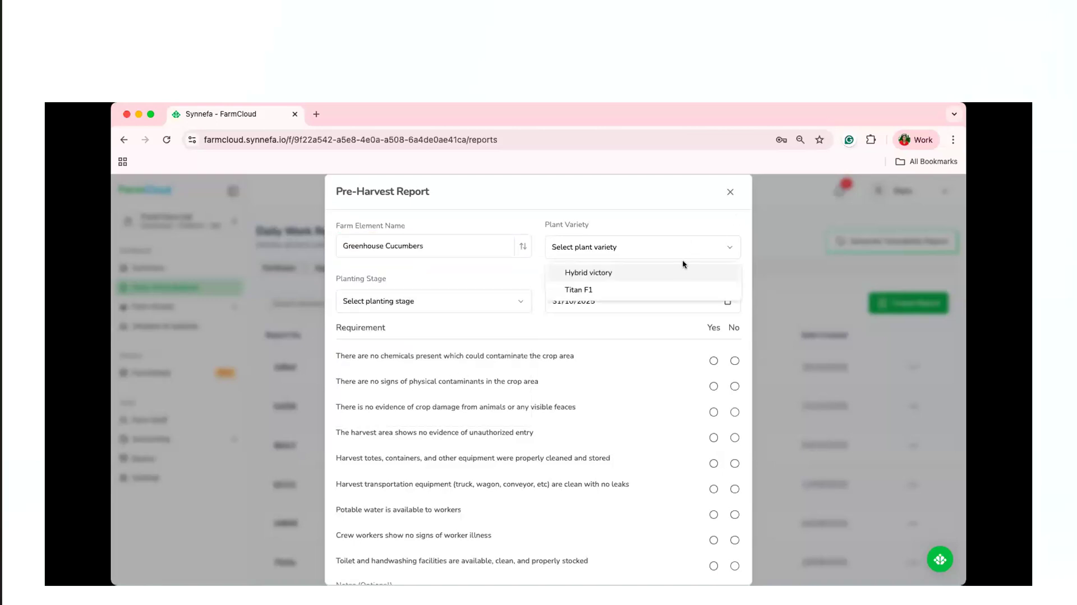
pyautogui.click(674, 287)
# Set the pre-harvest report's planting stage to Fruiting.
pyautogui.click(496, 302)
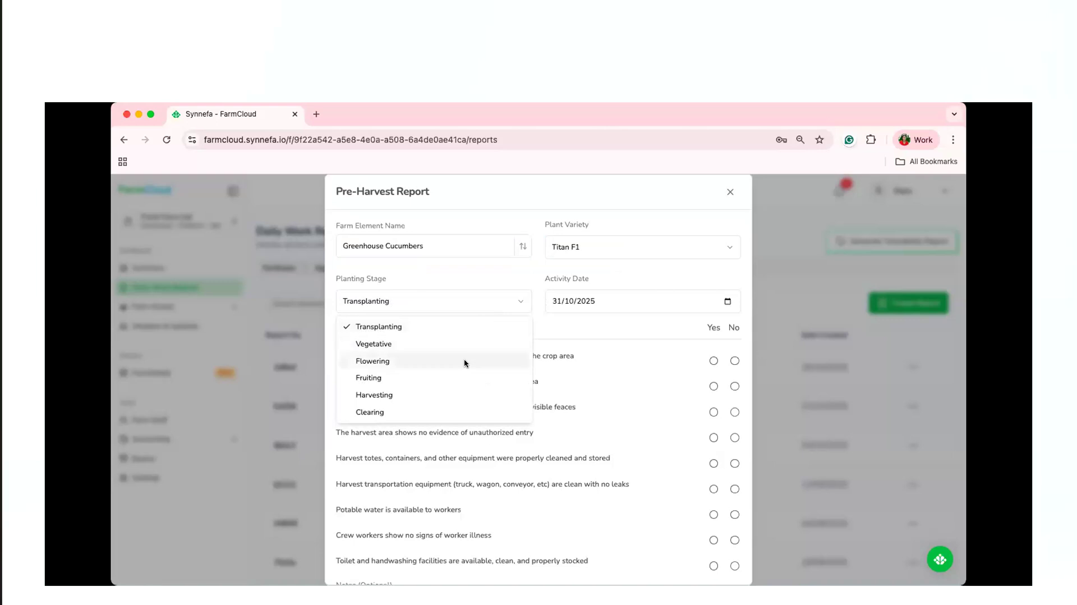
pyautogui.click(463, 359)
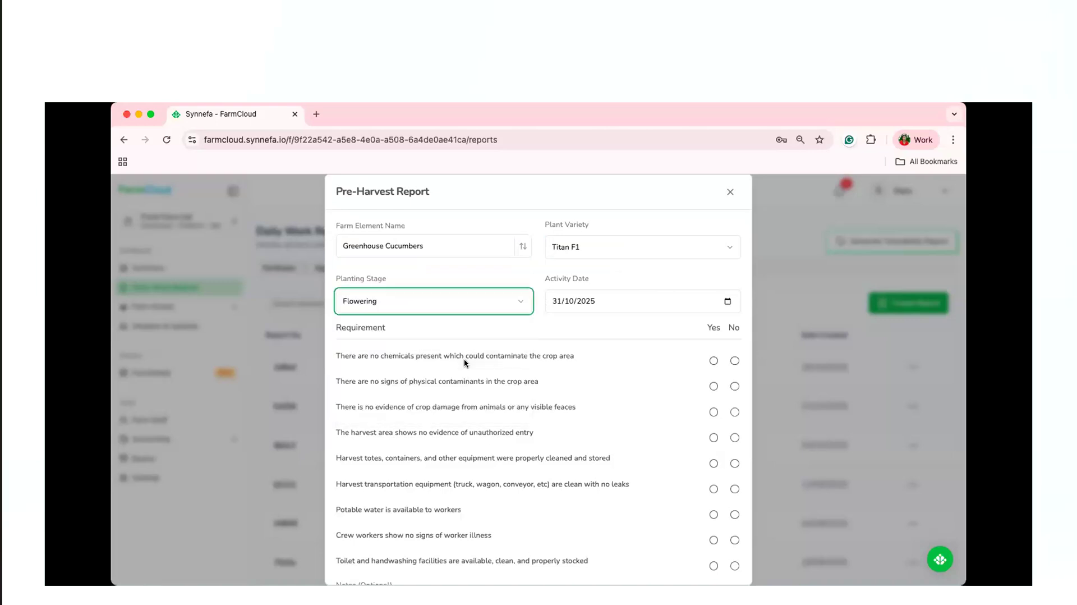
pyautogui.click(415, 297)
pyautogui.click(401, 376)
# Answer Yes to all nine requirements of the pre-harvest checklist, from chemical contamination to toilet and handwashing facilities.
pyautogui.scroll(-1, 690, 353)
pyautogui.click(713, 325)
pyautogui.click(714, 350)
pyautogui.click(714, 400)
pyautogui.click(713, 427)
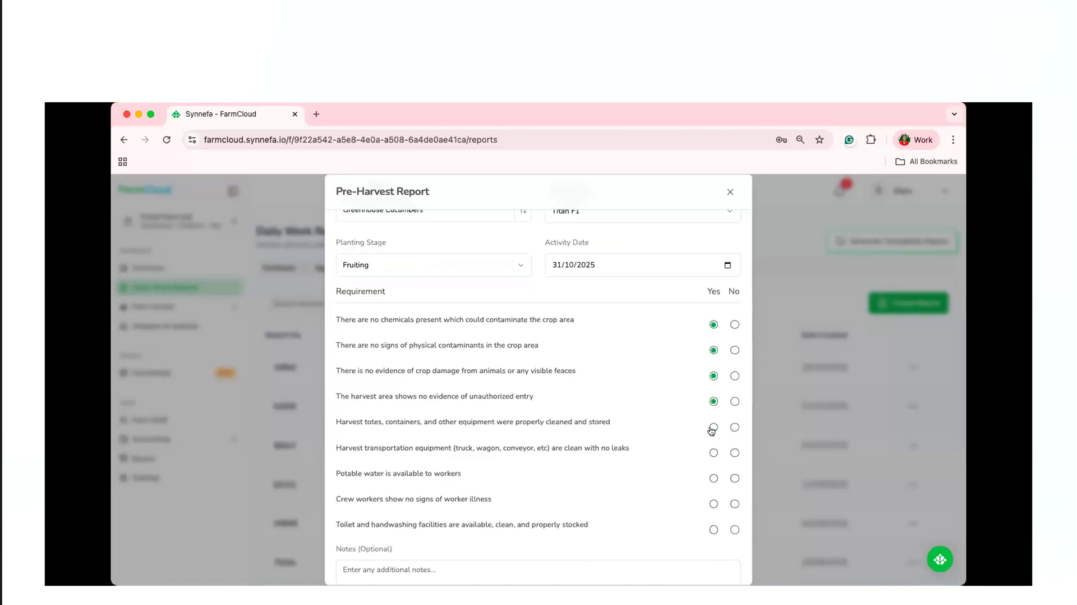
pyautogui.click(713, 453)
pyautogui.click(713, 478)
pyautogui.click(713, 503)
pyautogui.click(713, 530)
# Save the pre-harvest report with the optional notes left blank.
pyautogui.scroll(-2, 631, 449)
pyautogui.click(449, 460)
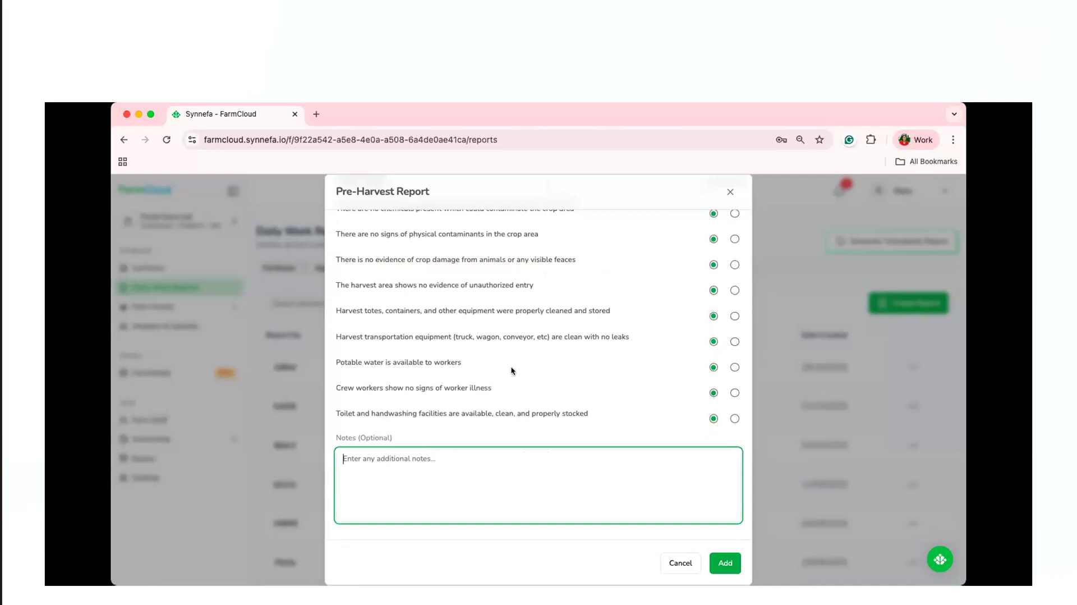
pyautogui.scroll(3, 513, 370)
pyautogui.scroll(-3, 512, 371)
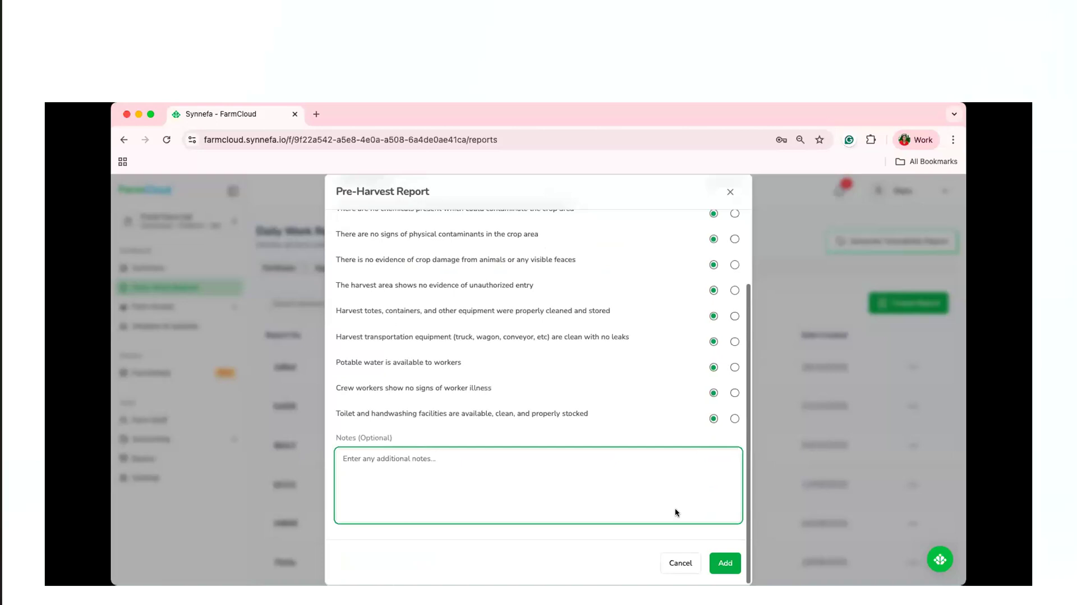
pyautogui.click(724, 561)
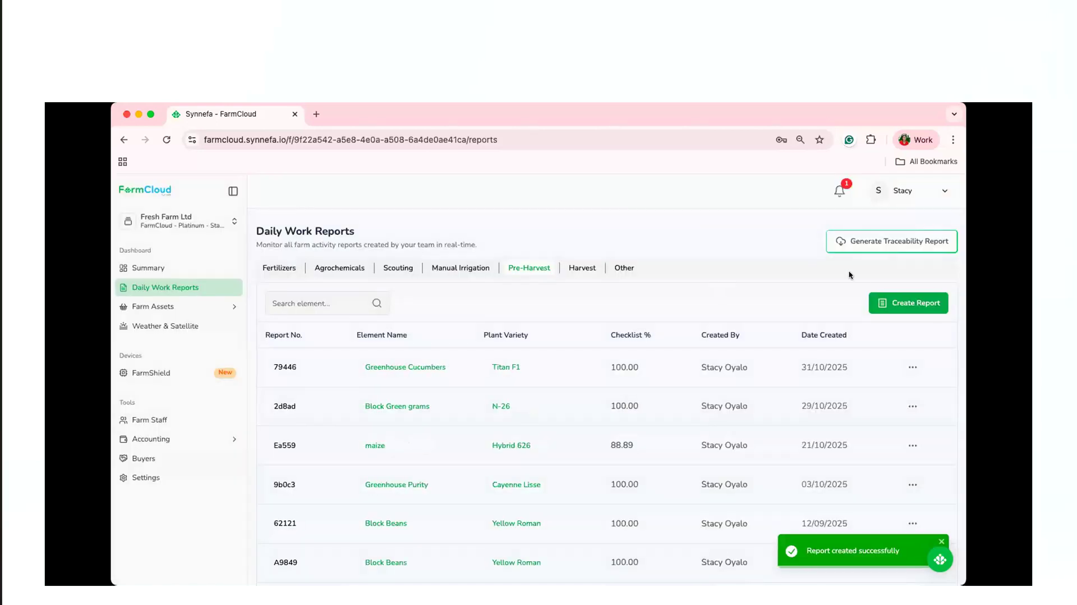
# Start a harvest report among the daily work reports for Greenhouse Cucumbers with the plant variety Titan F1.
pyautogui.click(581, 268)
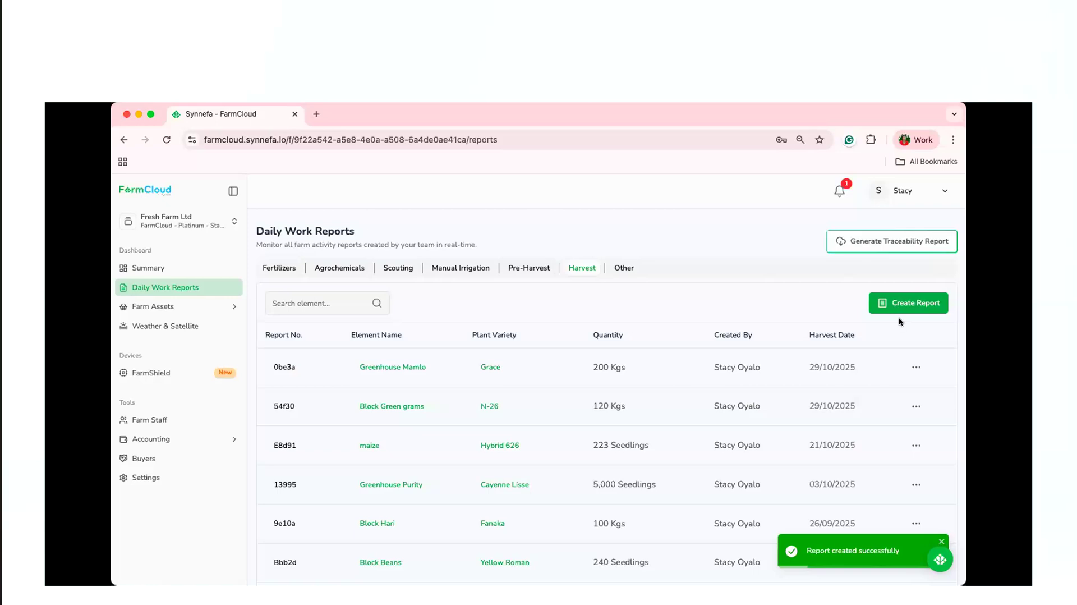
pyautogui.click(901, 303)
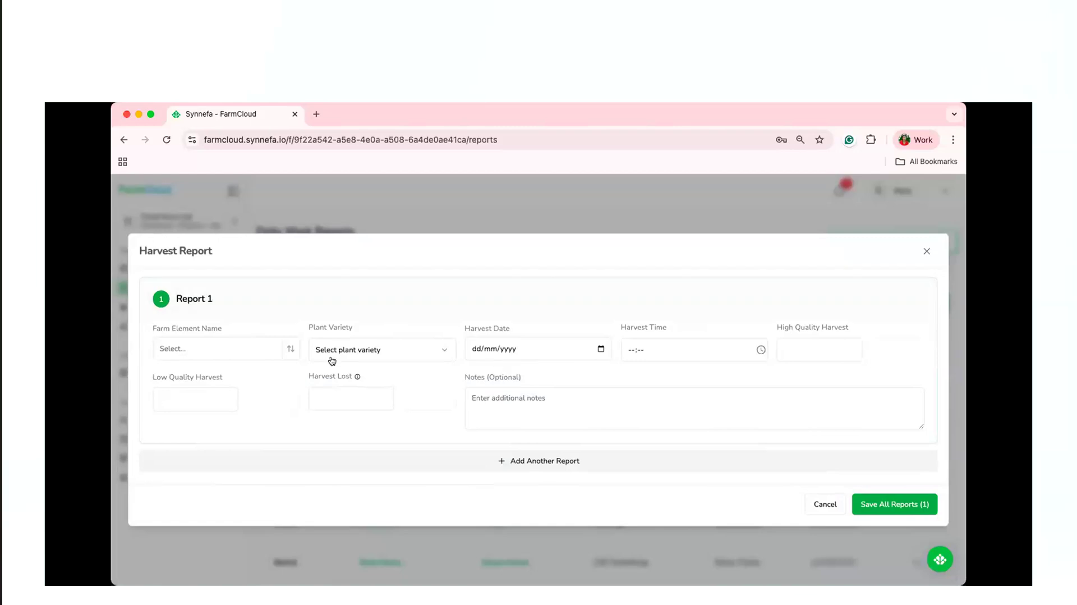
pyautogui.click(291, 351)
pyautogui.write('gre')
pyautogui.click(248, 395)
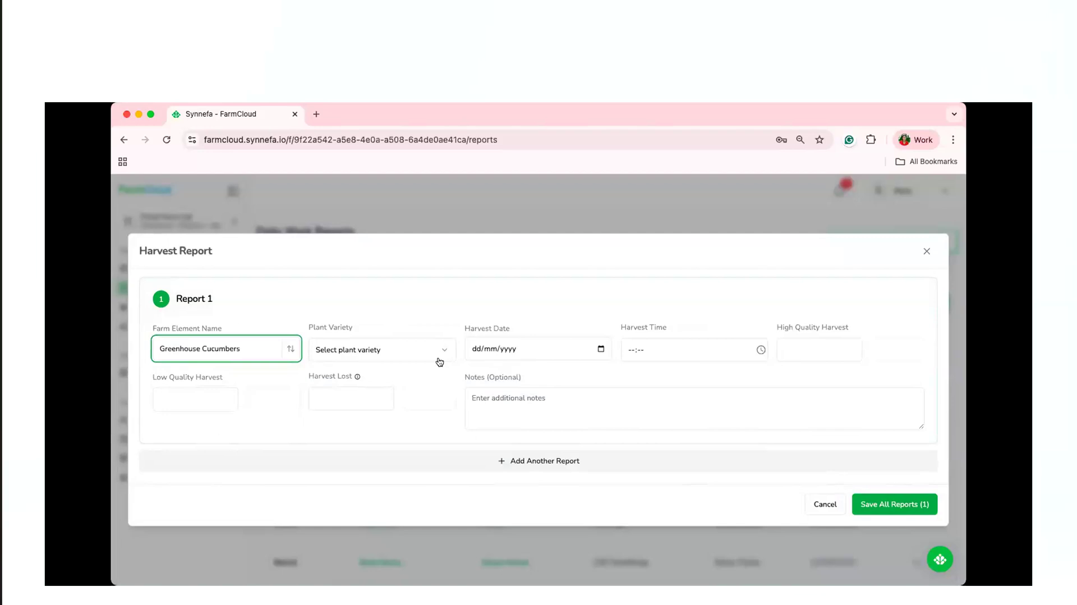
pyautogui.click(432, 354)
pyautogui.click(414, 390)
# Set the harvest date to 31/10/2025 and the harvest time to 15:24.
pyautogui.click(601, 349)
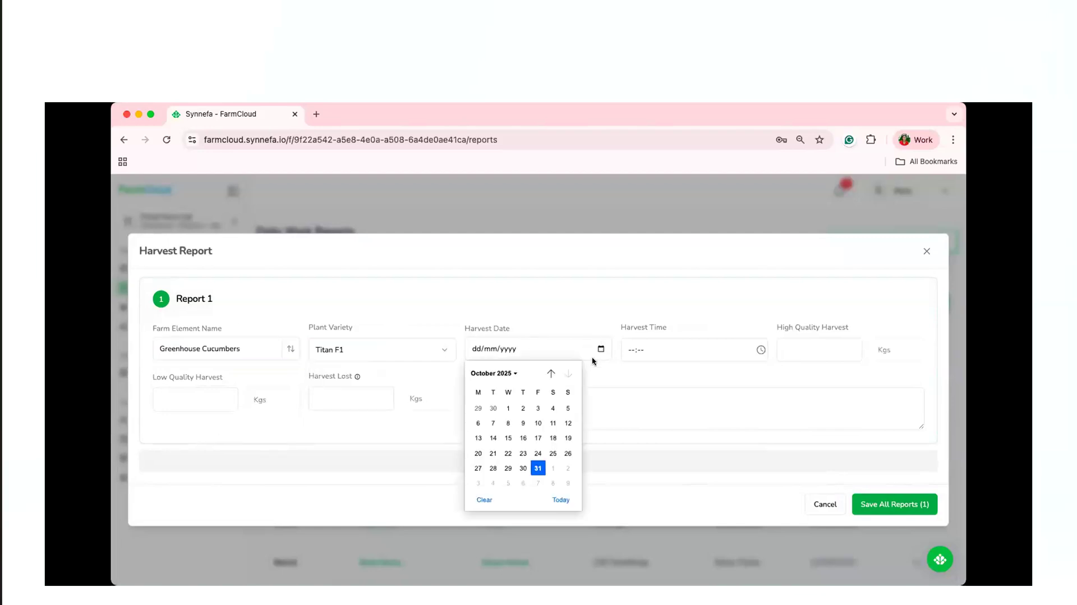
pyautogui.click(542, 463)
pyautogui.click(749, 347)
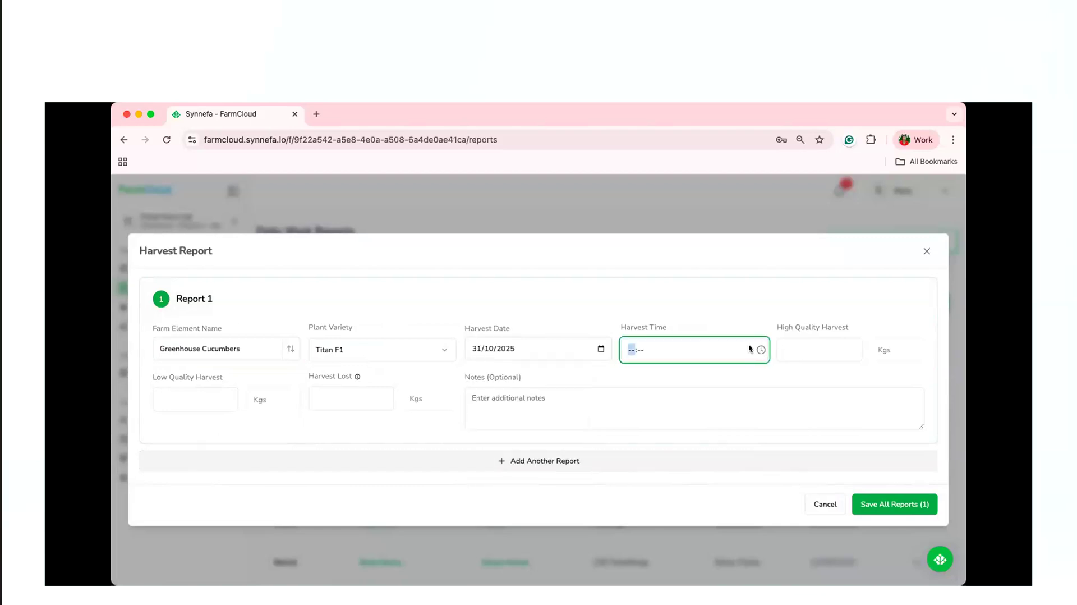
pyautogui.click(760, 350)
pyautogui.click(637, 370)
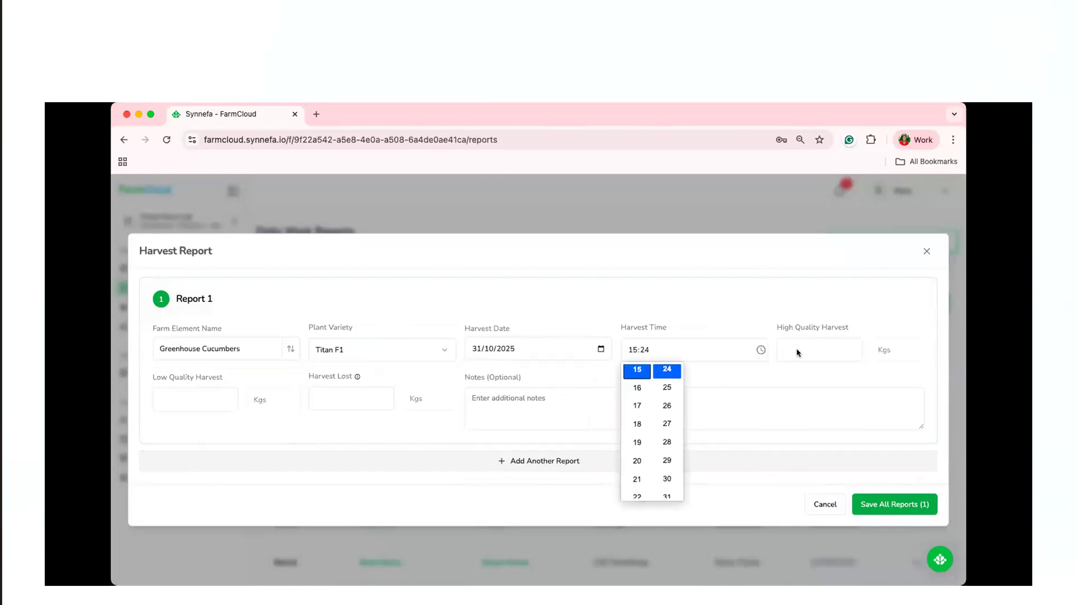
# Enter 200 Kgs of high quality harvest and 20 Kgs of low quality harvest, leaving the lost harvest blank.
pyautogui.click(800, 354)
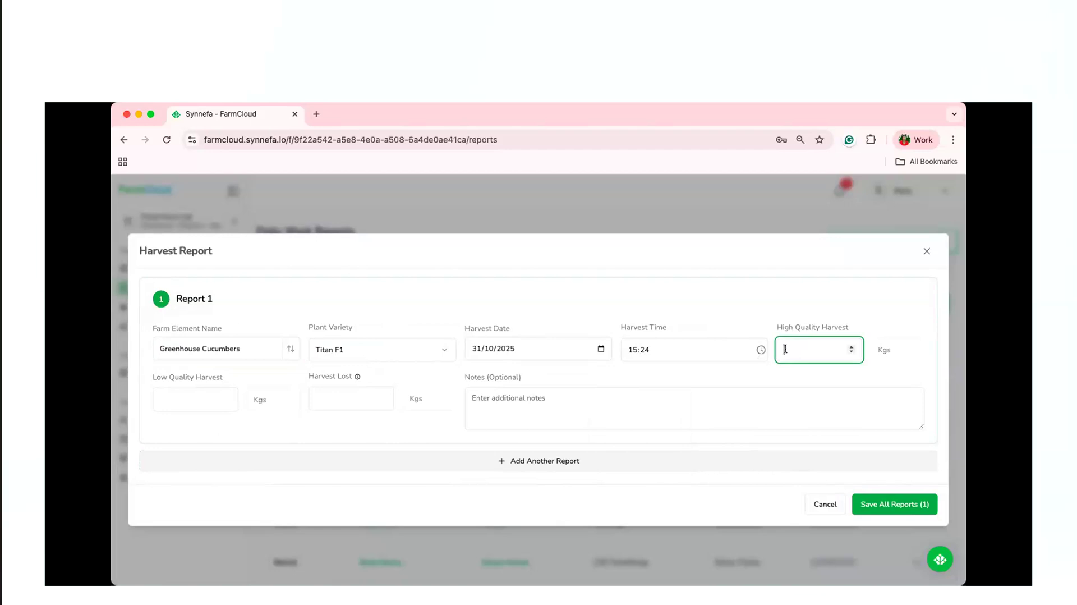
pyautogui.write('200')
pyautogui.click(198, 401)
pyautogui.write('20')
pyautogui.click(359, 393)
# Add the note "First harvest-Cucumber" to the harvest report.
pyautogui.click(523, 396)
pyautogui.write('Fi')
pyautogui.press('BackSpace')
pyautogui.press('BackSpace')
pyautogui.write('First ')
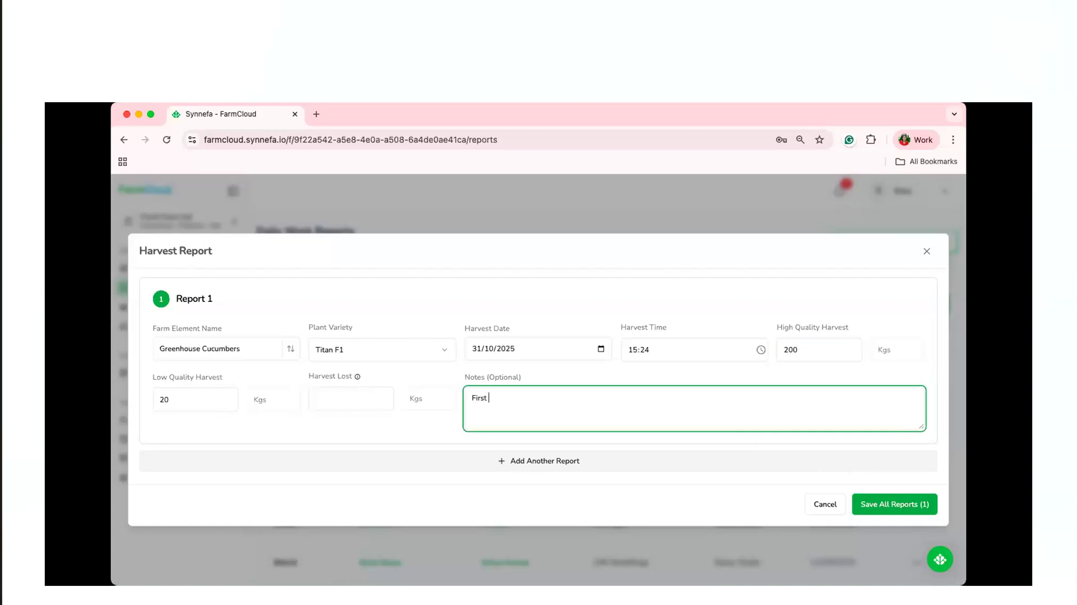
pyautogui.write('harvest-Cucumber')
# Add a blank second report to the harvest form and remove it again.
pyautogui.click(521, 459)
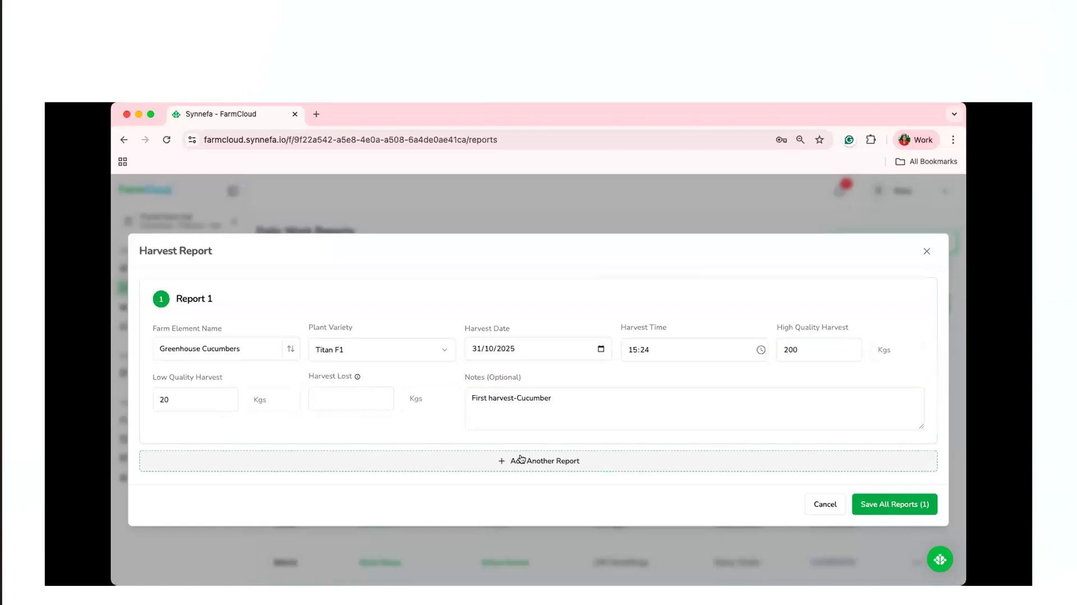
pyautogui.click(521, 460)
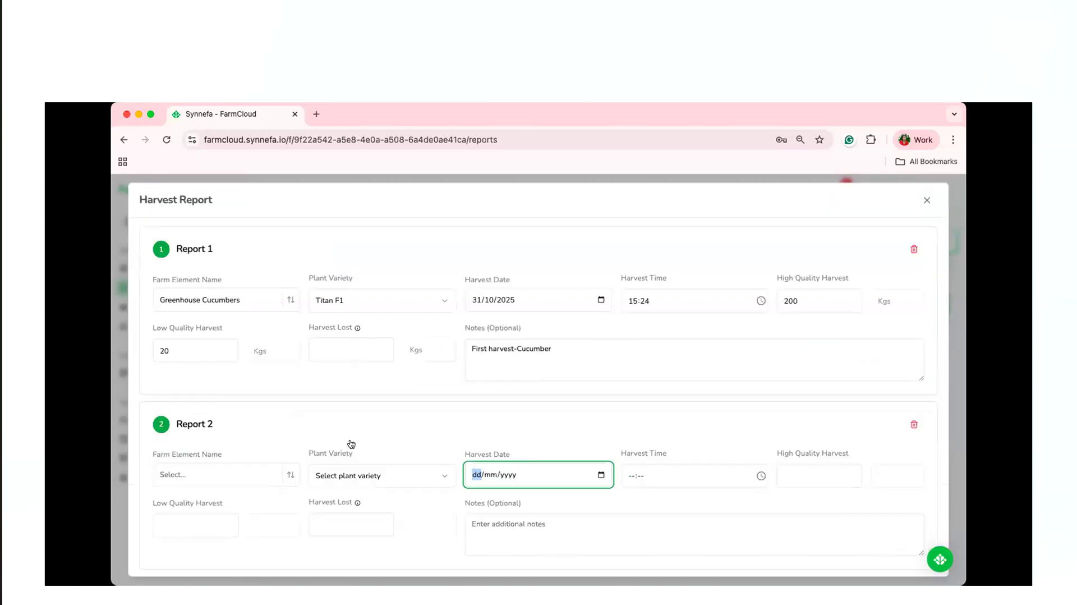
pyautogui.scroll(-3, 428, 377)
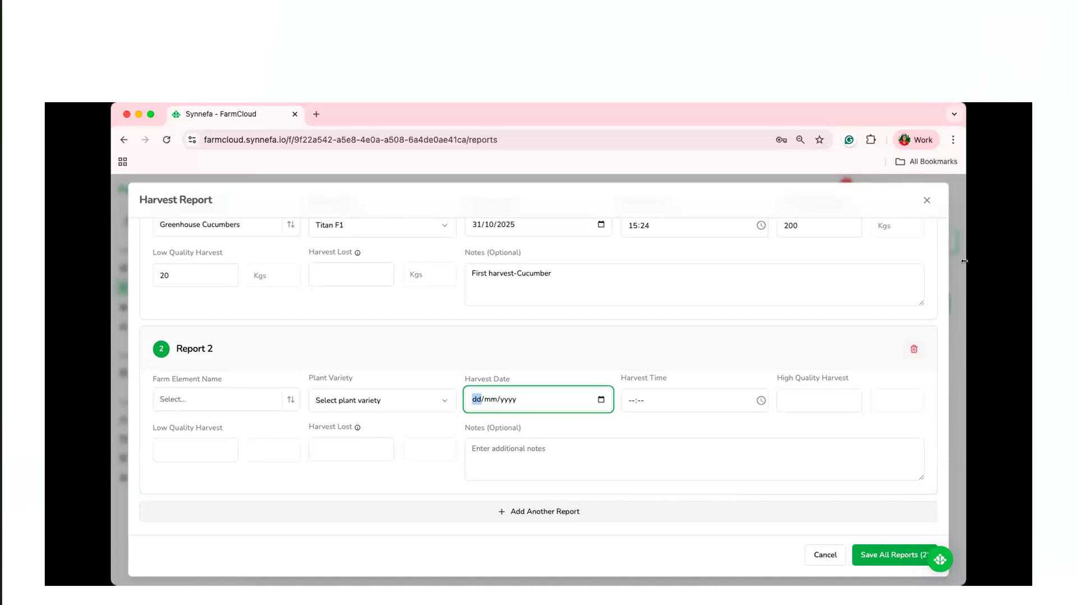
pyautogui.click(913, 349)
# Save the Titan F1 harvest report for Greenhouse Cucumbers.
pyautogui.click(894, 504)
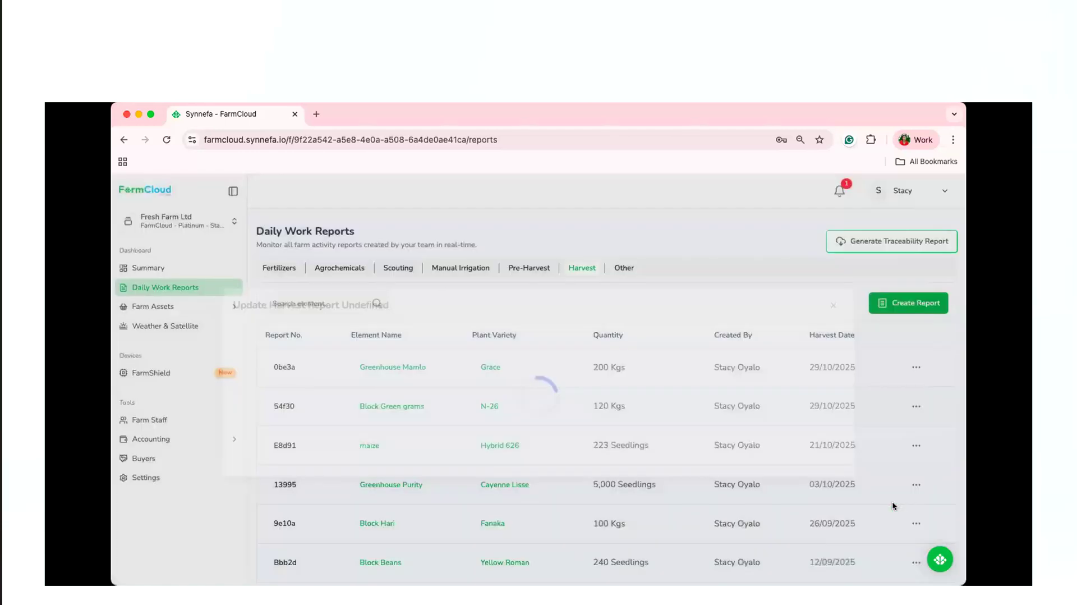
# Create another harvest report for Greenhouse Cucumbers with the plant variety Titan F1.
pyautogui.click(898, 308)
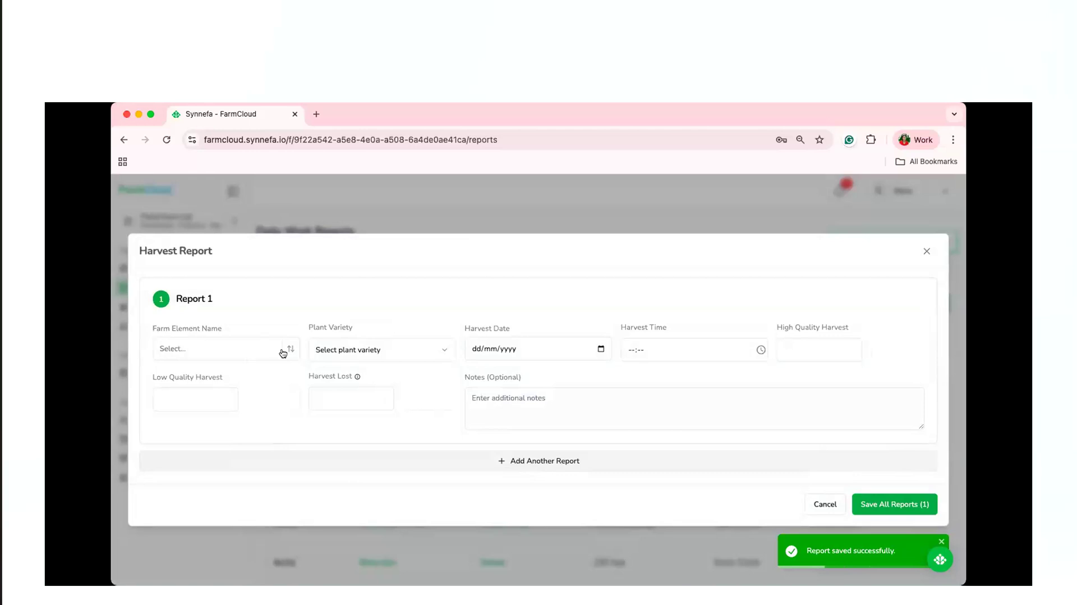
pyautogui.click(281, 351)
pyautogui.write('gr')
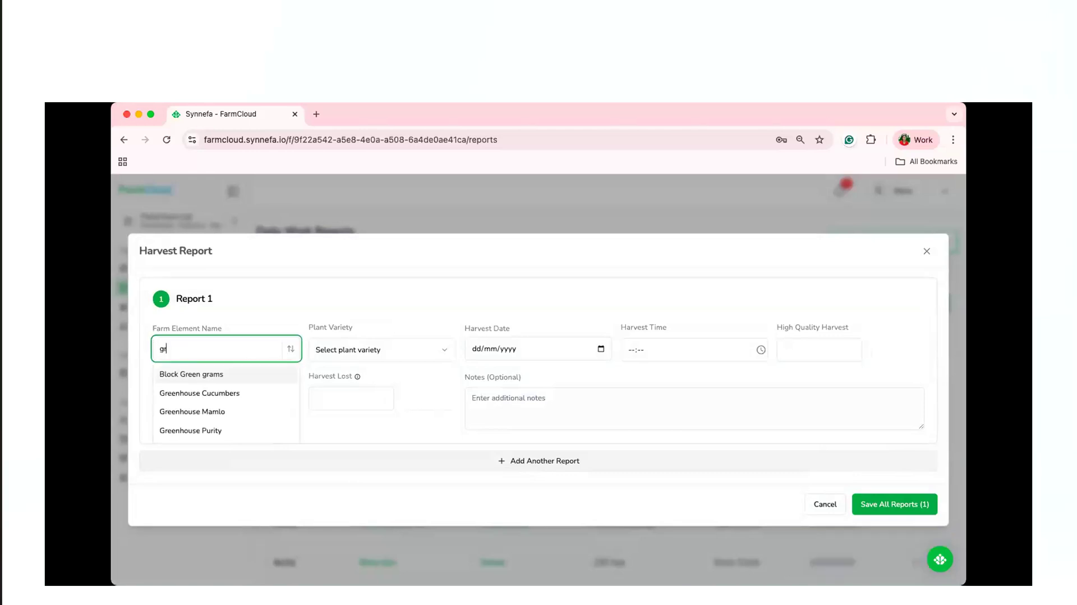
pyautogui.write('e')
pyautogui.click(265, 392)
pyautogui.click(413, 345)
pyautogui.click(398, 390)
# Set the new report's harvest date to 31/10/2025 and its harvest time to 15:25.
pyautogui.click(599, 348)
pyautogui.click(538, 471)
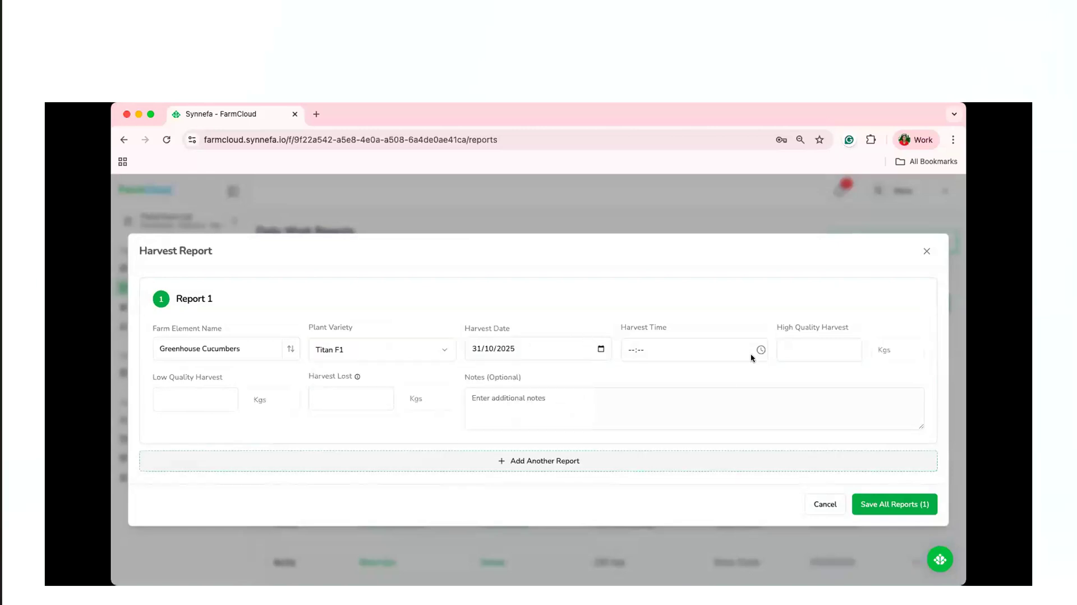
pyautogui.click(760, 350)
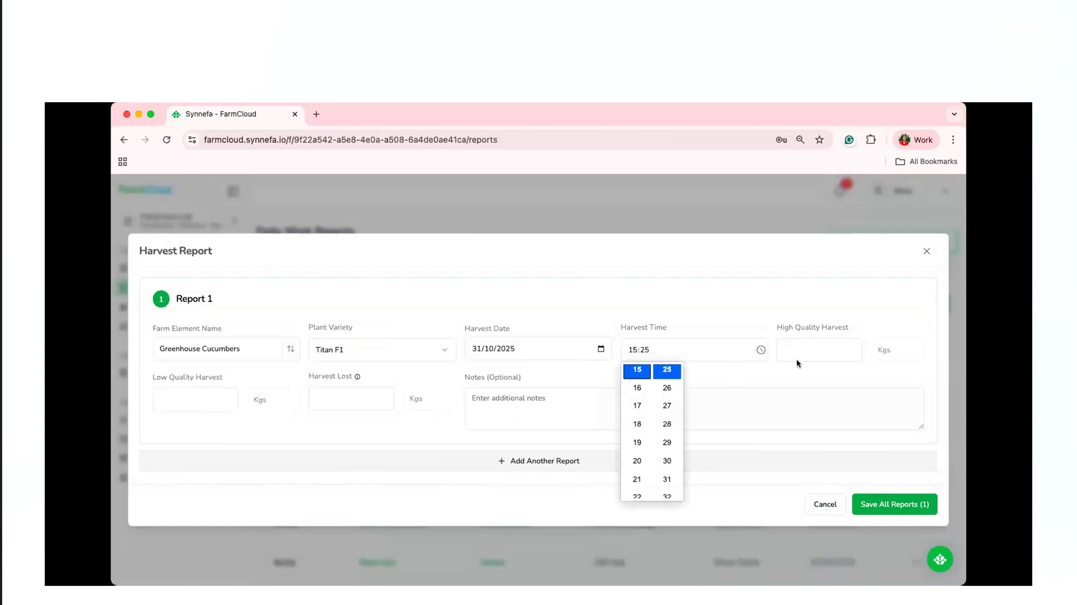
pyautogui.click(797, 347)
# Change the harvest report's plant variety to Hybrid victory.
pyautogui.click(412, 354)
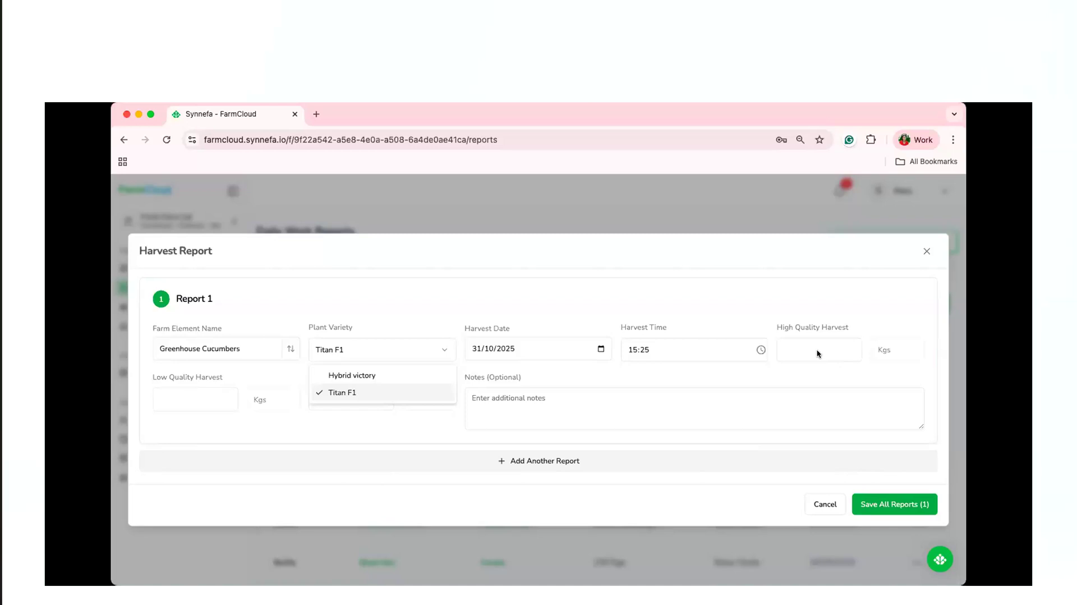
pyautogui.click(816, 352)
pyautogui.click(387, 350)
pyautogui.click(388, 378)
# Enter 20 trays of mature seedlings and 5 trays of immature seedlings, and save the harvest report.
pyautogui.click(816, 350)
pyautogui.write('20')
pyautogui.click(155, 396)
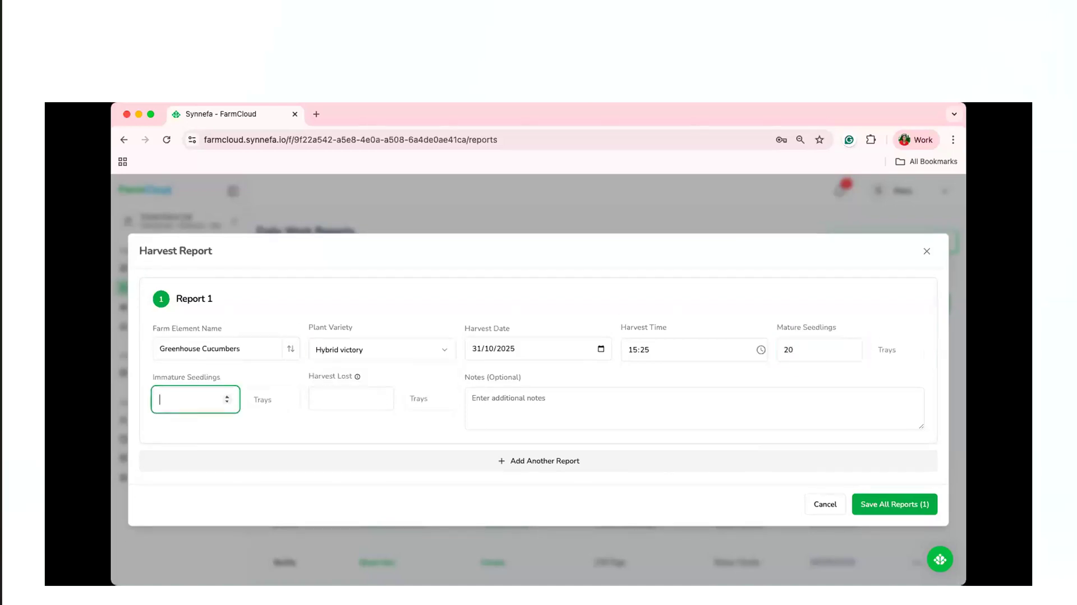
pyautogui.write('5')
pyautogui.click(880, 505)
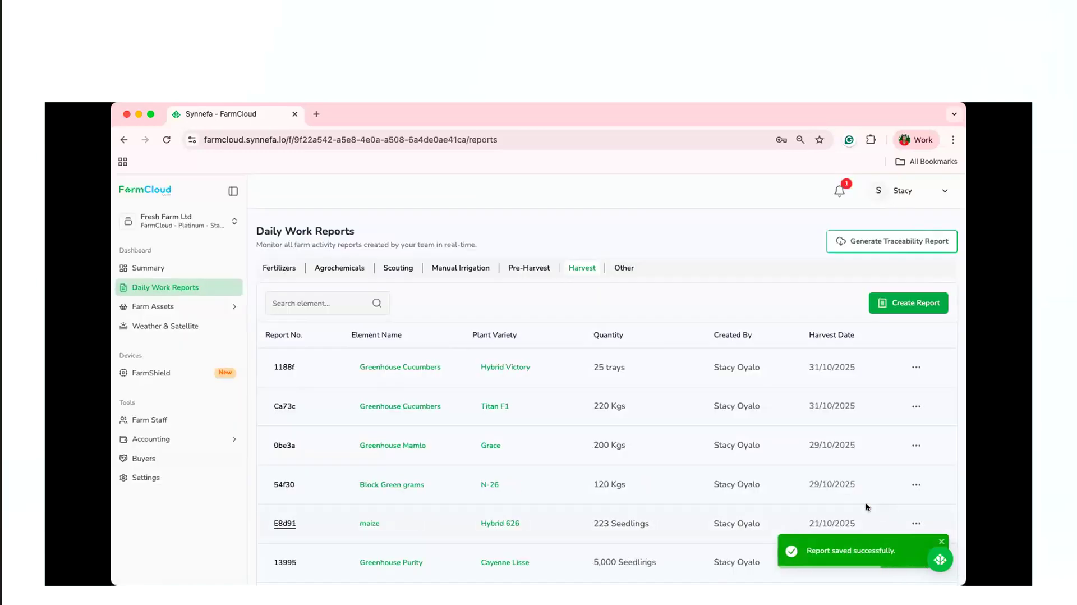
# Start a report named Weeding in the Other category of the daily work reports.
pyautogui.click(622, 278)
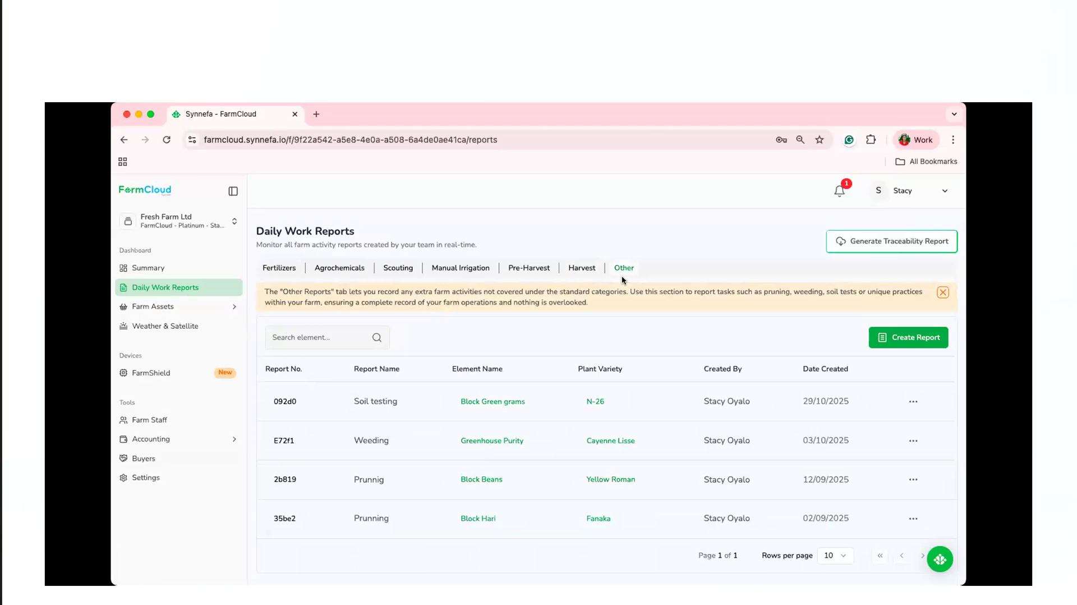
pyautogui.click(902, 337)
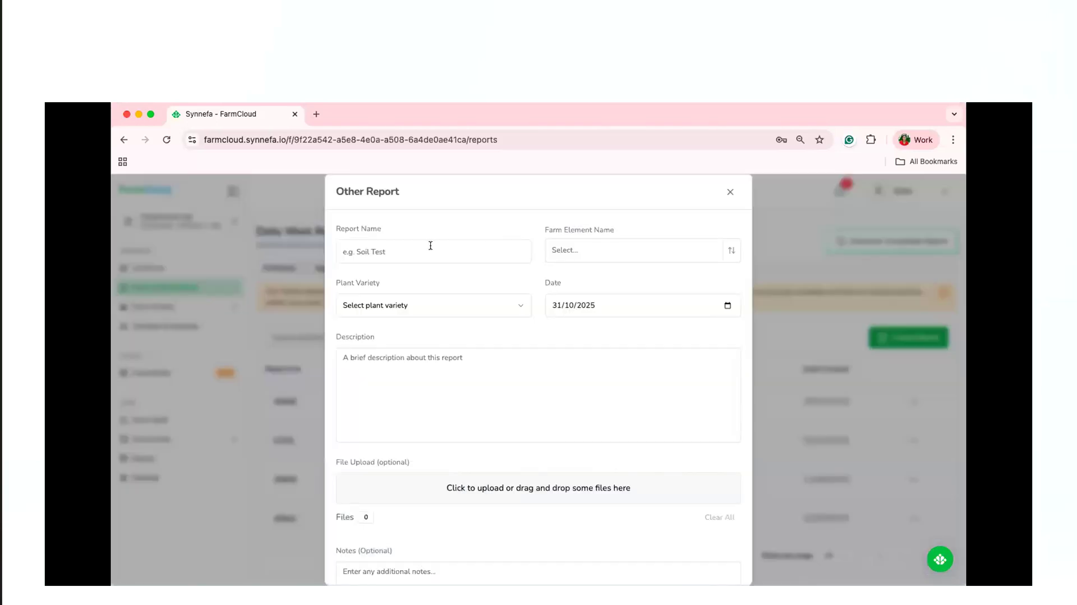
pyautogui.click(430, 245)
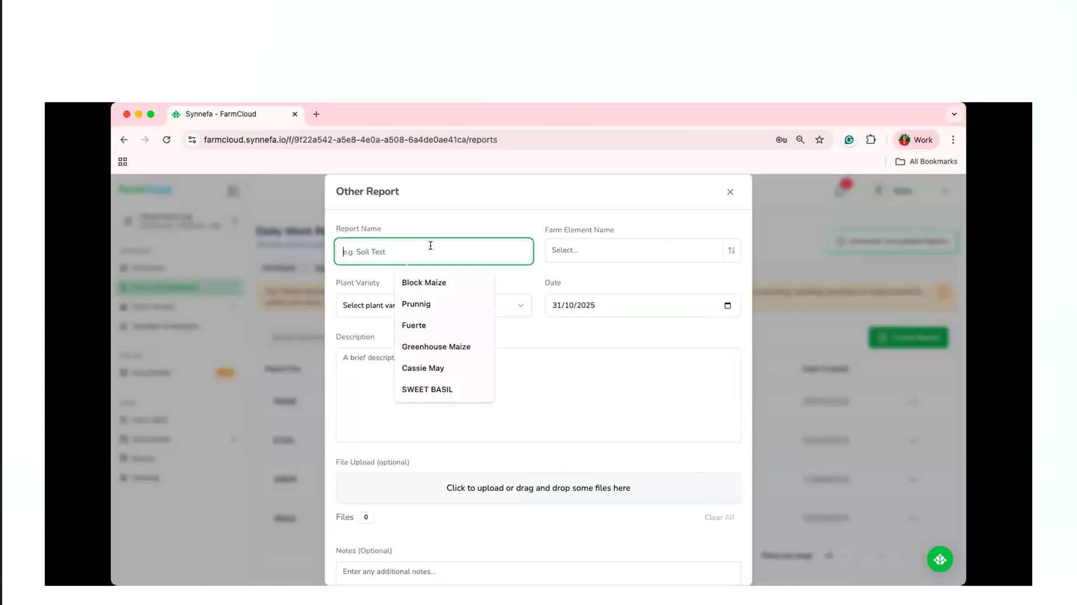
pyautogui.write('Weed')
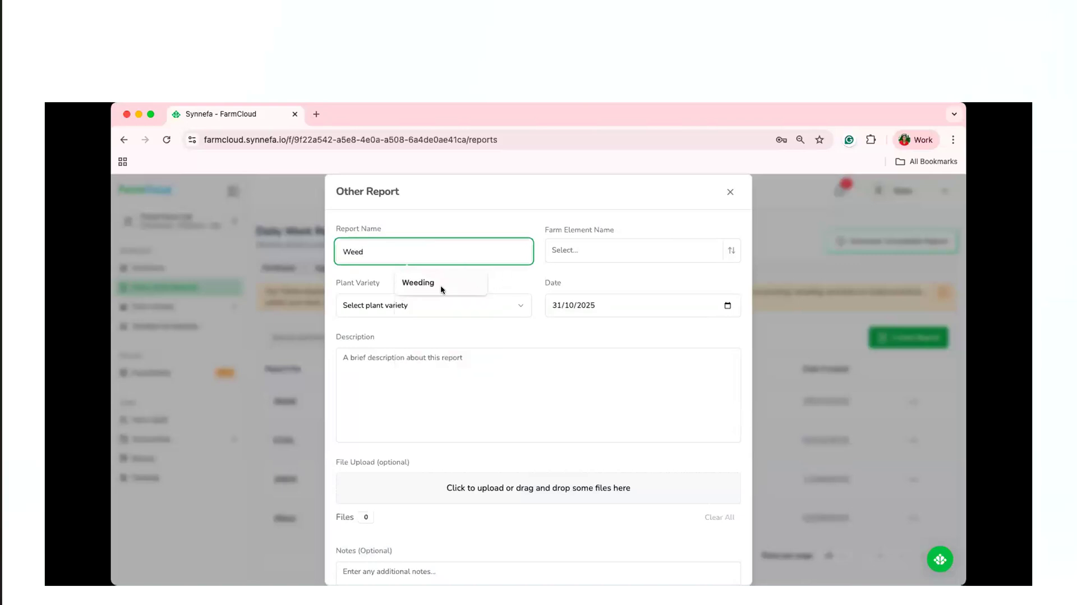
pyautogui.click(441, 289)
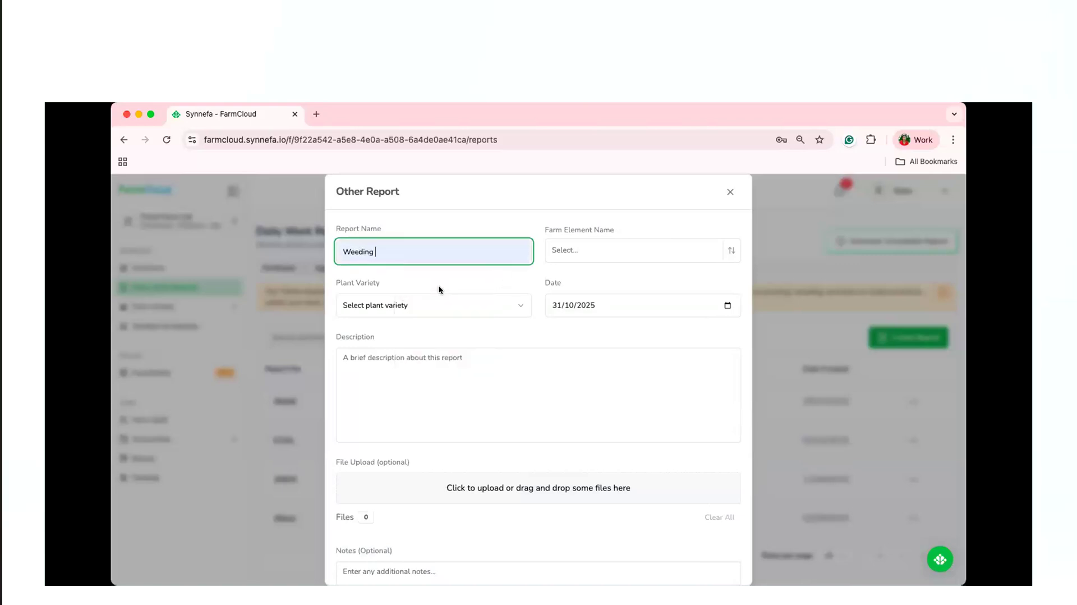
# Review the Weeding report's farm element, plant variety, description, file upload and notes fields, and close the form without adding the report.
pyautogui.click(725, 253)
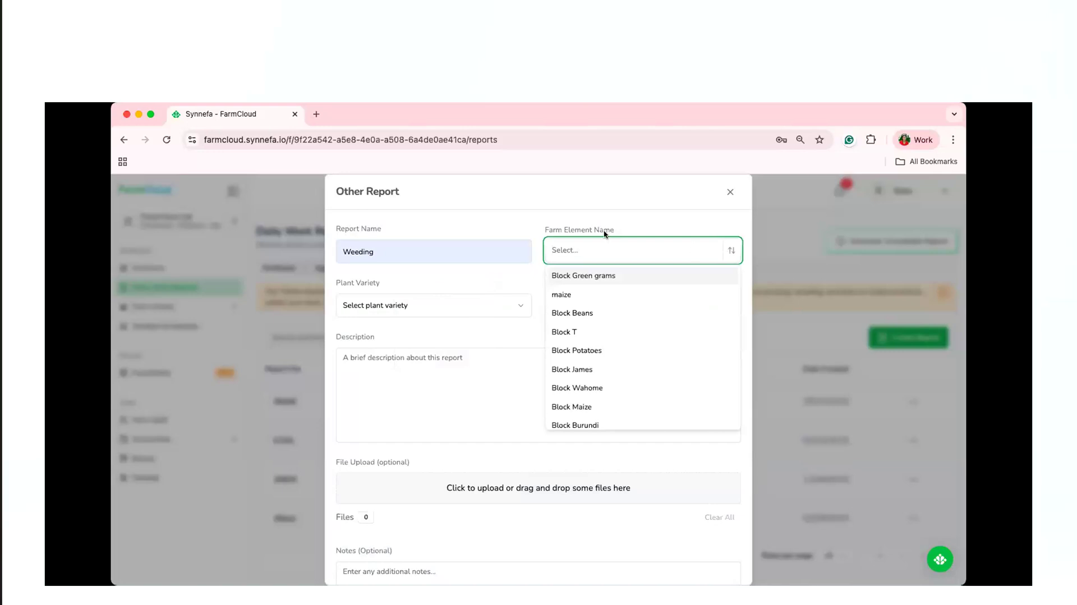
pyautogui.click(485, 292)
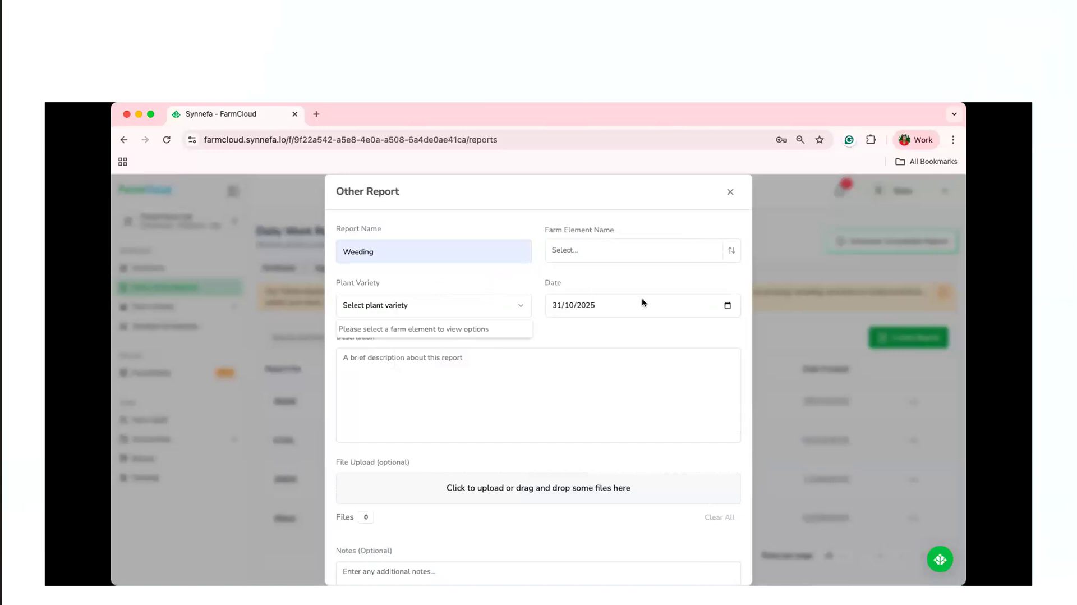
pyautogui.press('Escape')
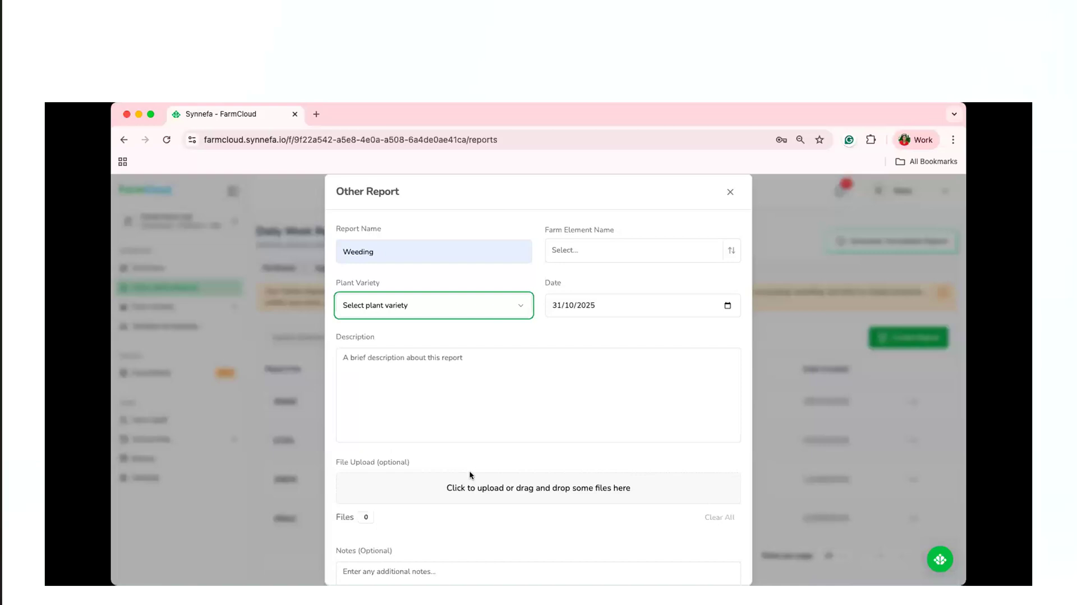
pyautogui.scroll(-2, 472, 468)
pyautogui.scroll(-1, 472, 466)
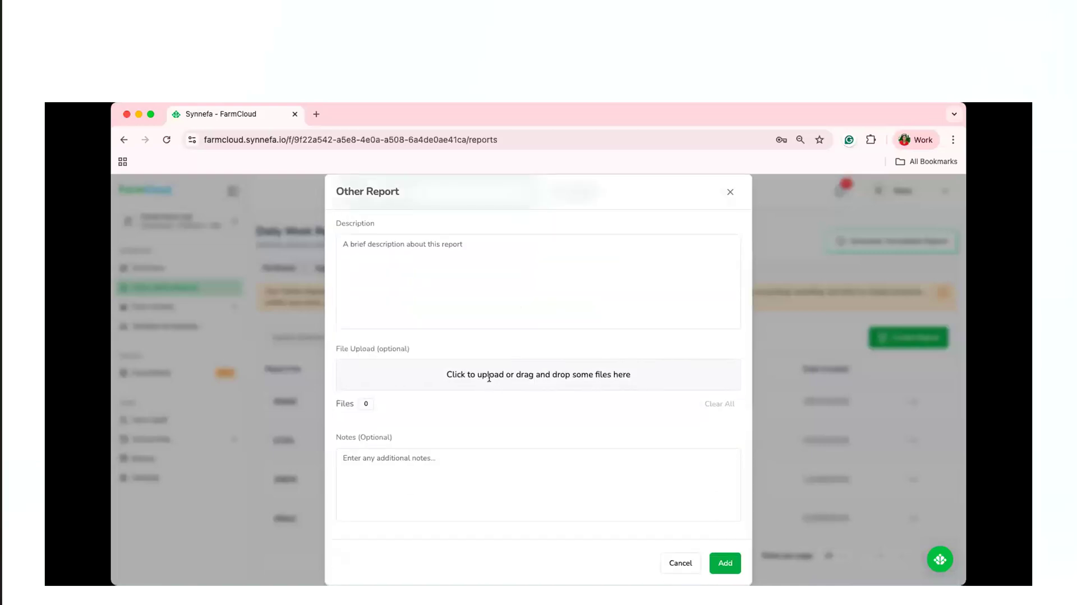
pyautogui.click(465, 470)
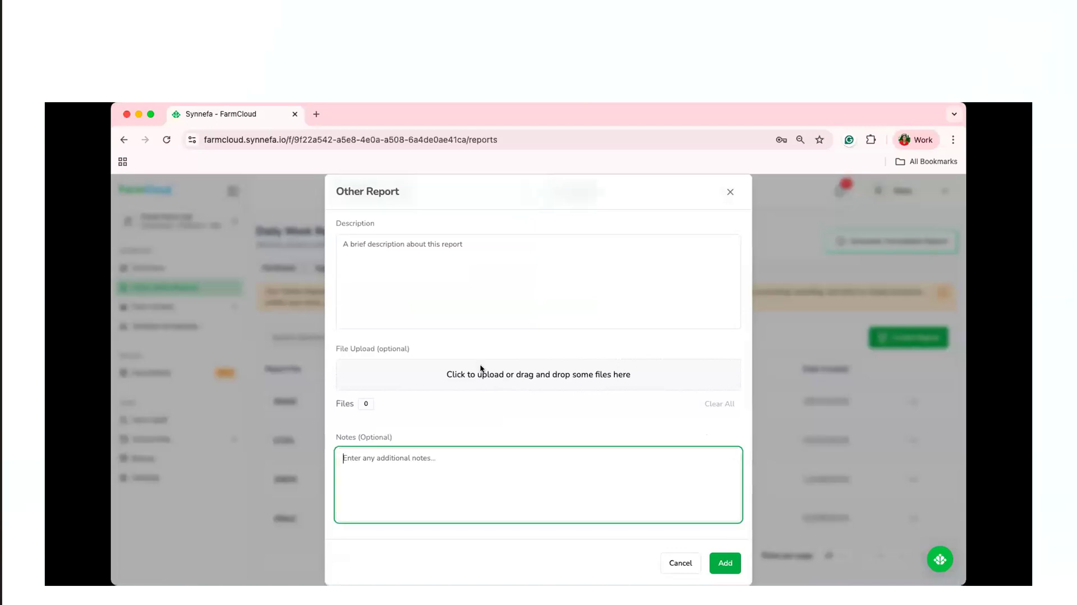
pyautogui.click(730, 192)
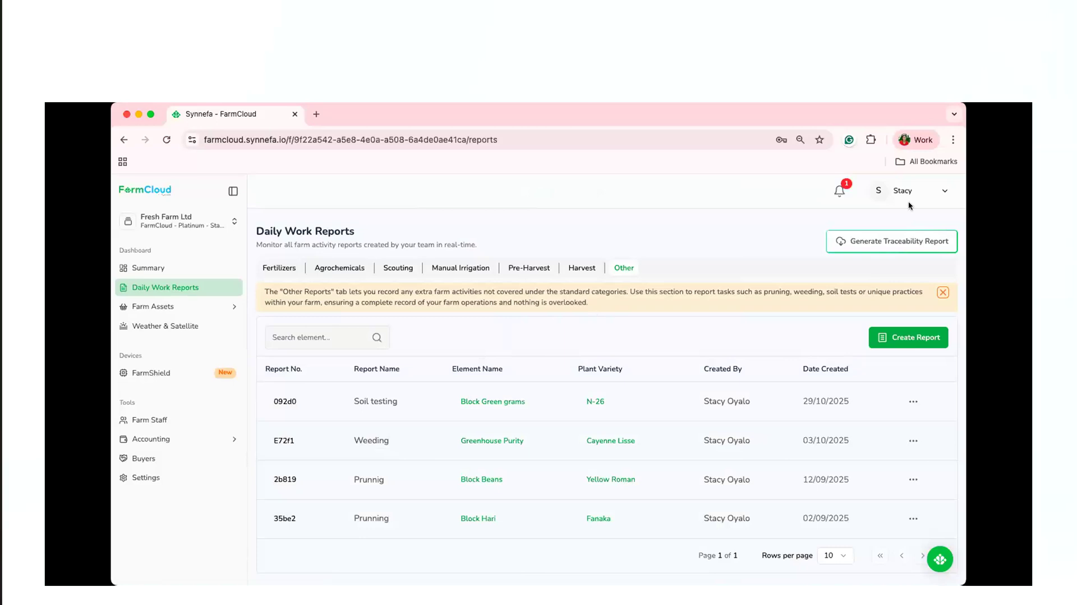
# Set up a traceability report for Greenhouse Cucumbers with the plant variety Hybrid victory.
pyautogui.click(894, 240)
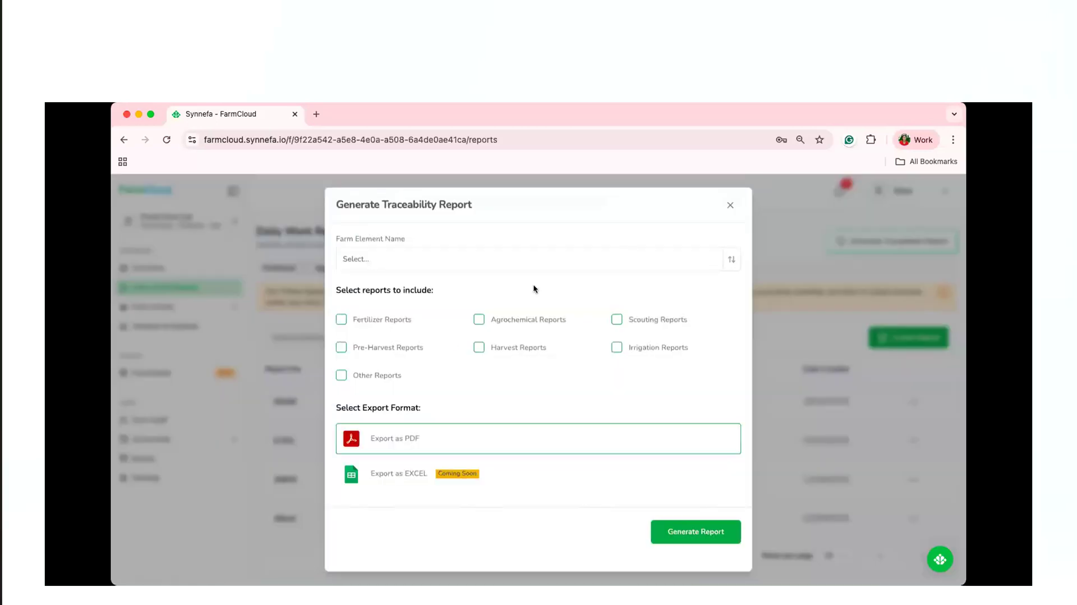
pyautogui.click(599, 257)
pyautogui.write('gre')
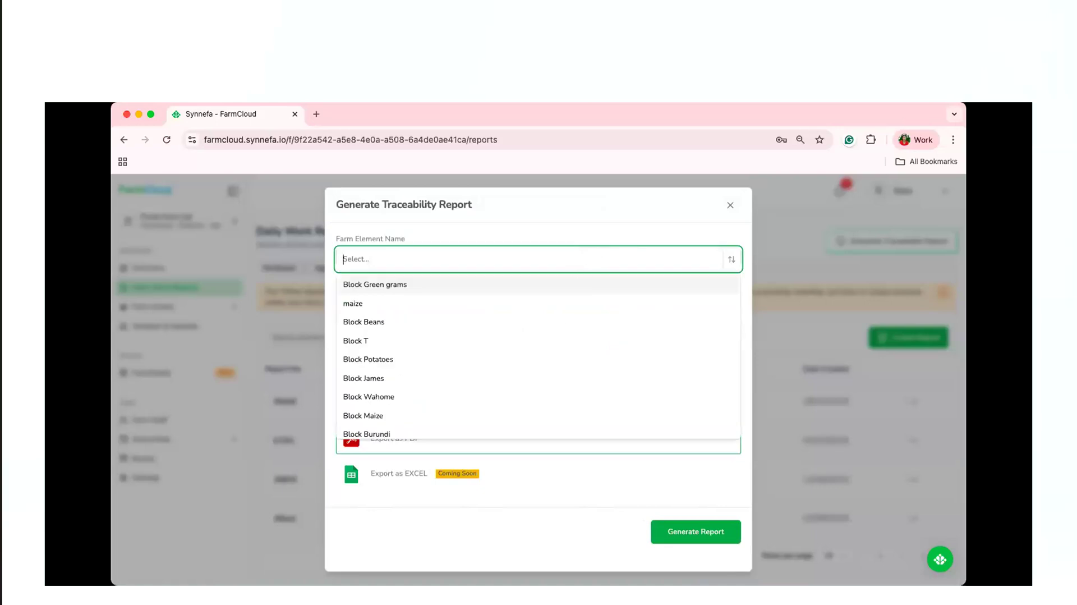
pyautogui.click(494, 309)
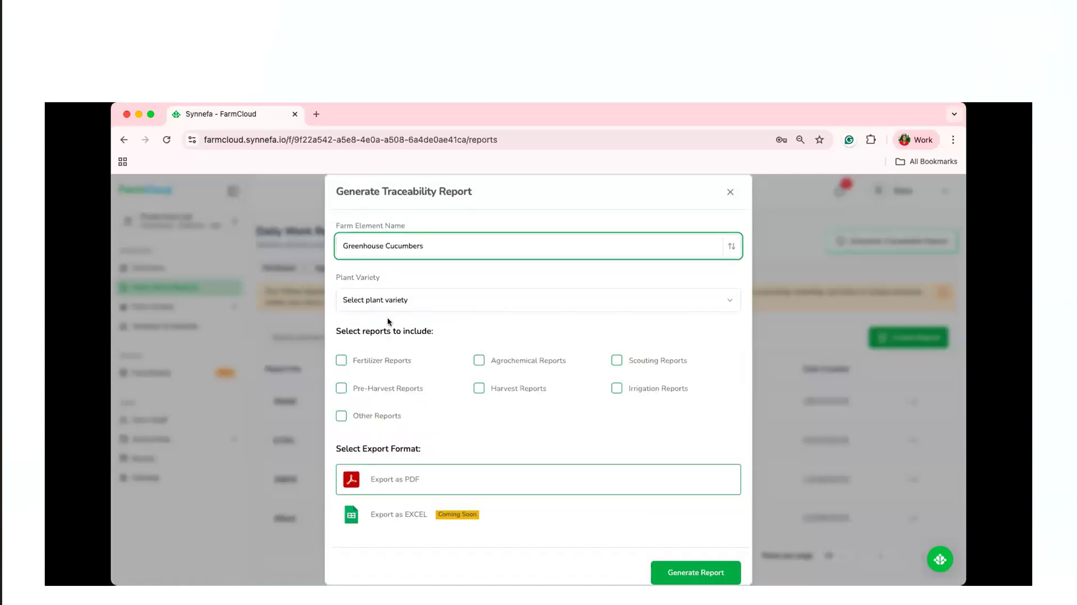
pyautogui.click(409, 307)
pyautogui.click(409, 323)
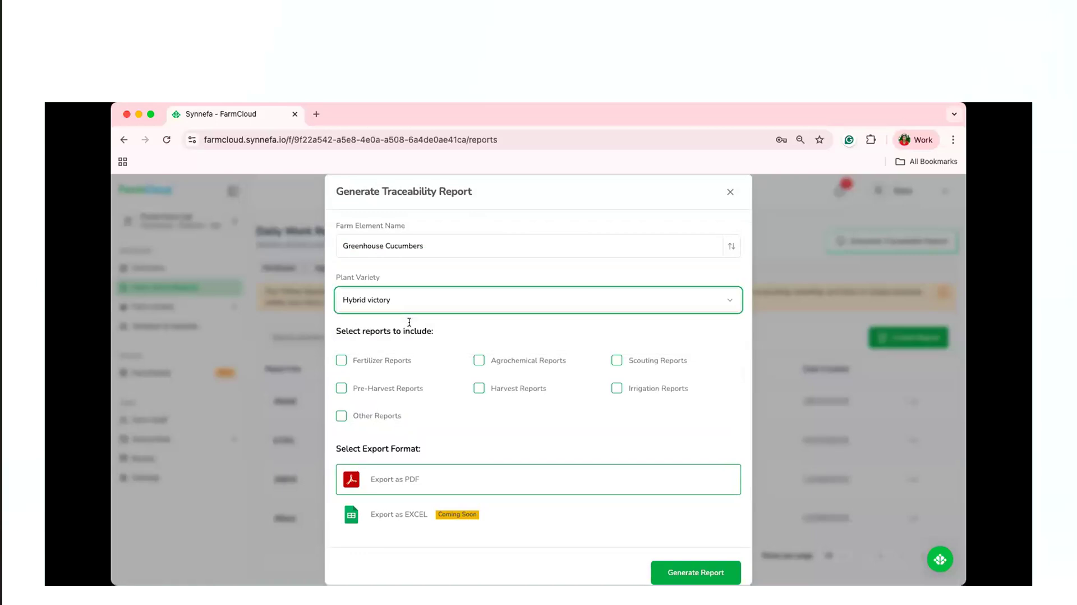
# Include fertilizer, agrochemical, scouting, irrigation, harvest and pre-harvest reports in the traceability report, and close its form.
pyautogui.click(341, 360)
pyautogui.click(478, 360)
pyautogui.click(617, 361)
pyautogui.click(617, 388)
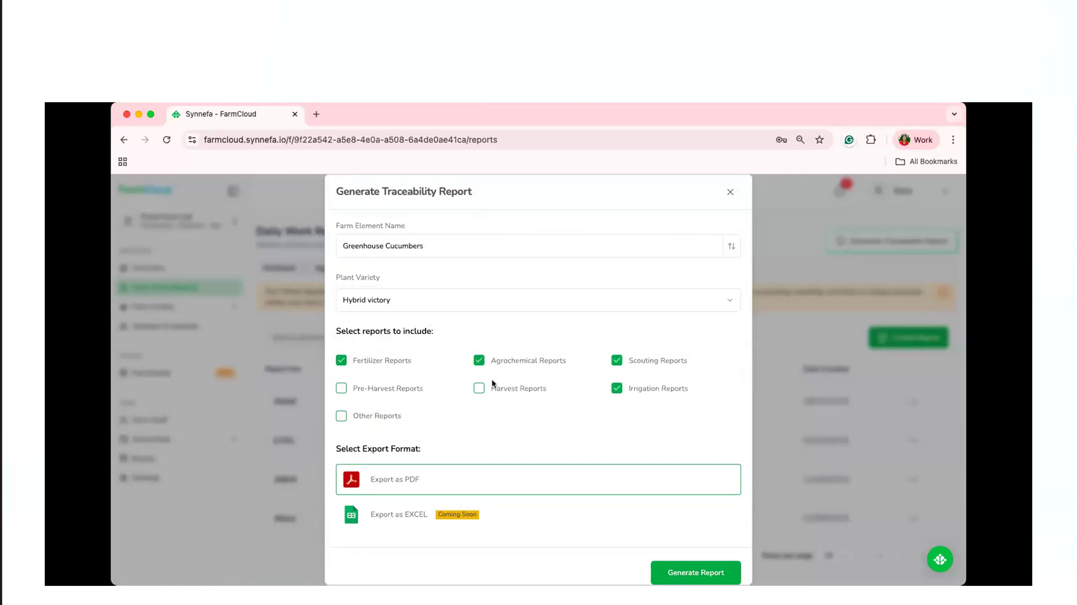
pyautogui.click(479, 388)
pyautogui.click(339, 389)
pyautogui.click(730, 193)
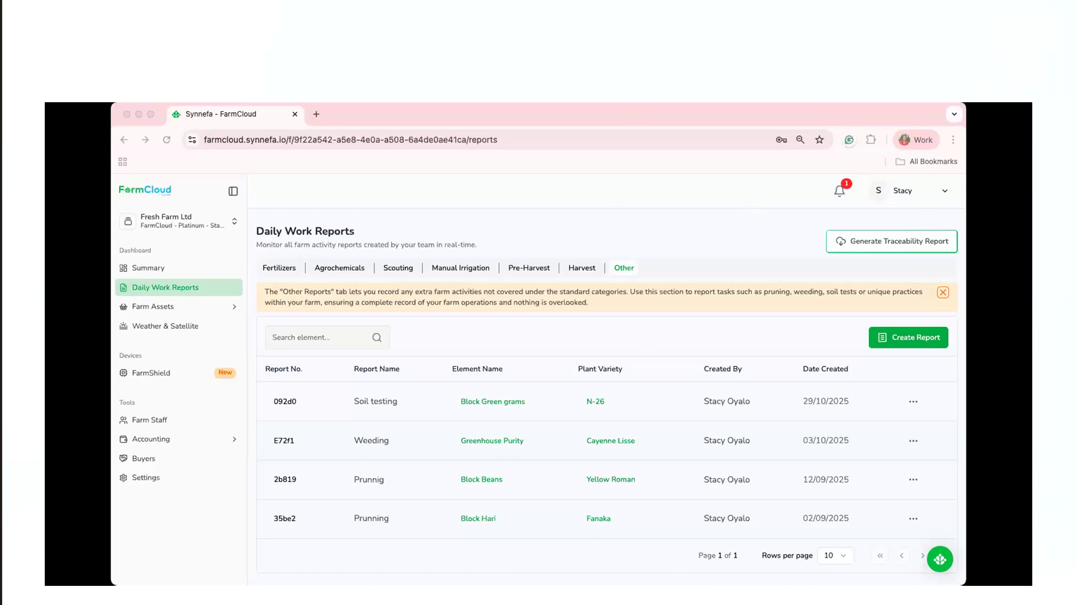
# Start creating a new farm boundary in the Weather & Satellite section.
pyautogui.click(627, 534)
pyautogui.click(187, 333)
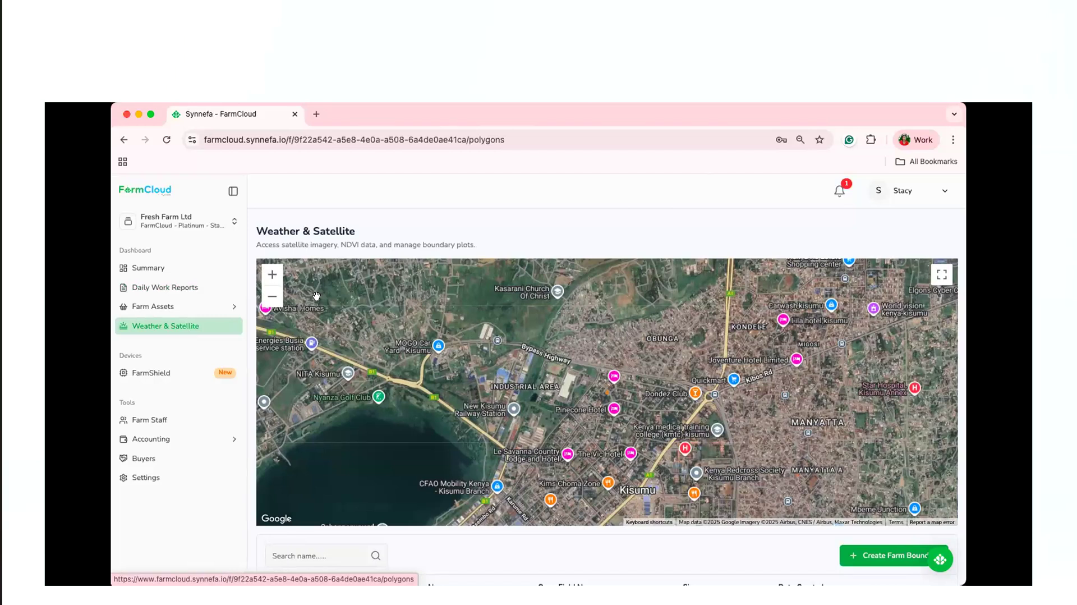
pyautogui.scroll(-1, 316, 296)
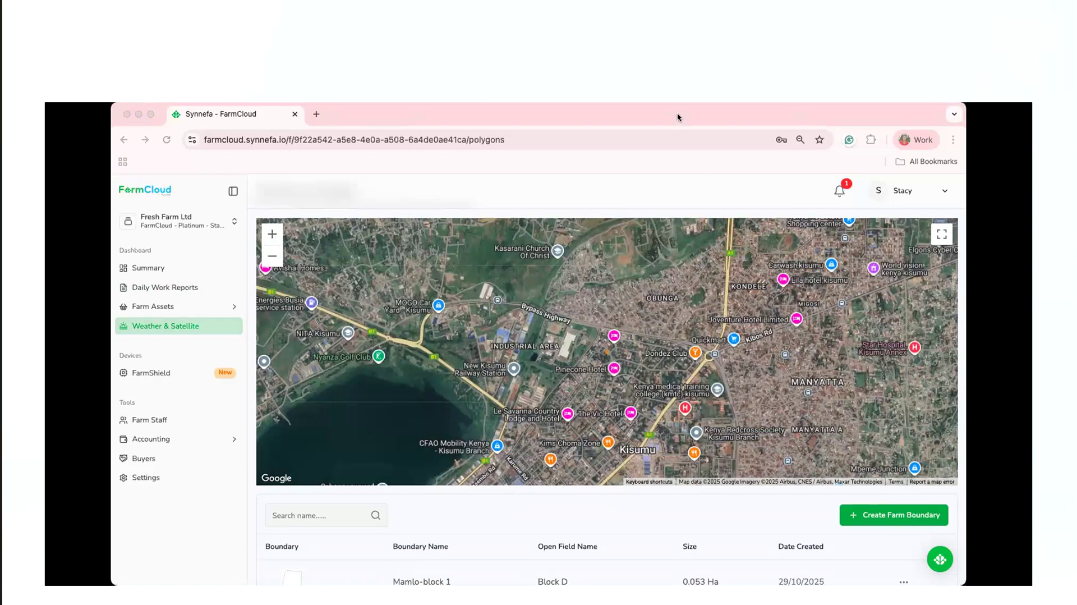
pyautogui.click(893, 516)
pyautogui.click(879, 515)
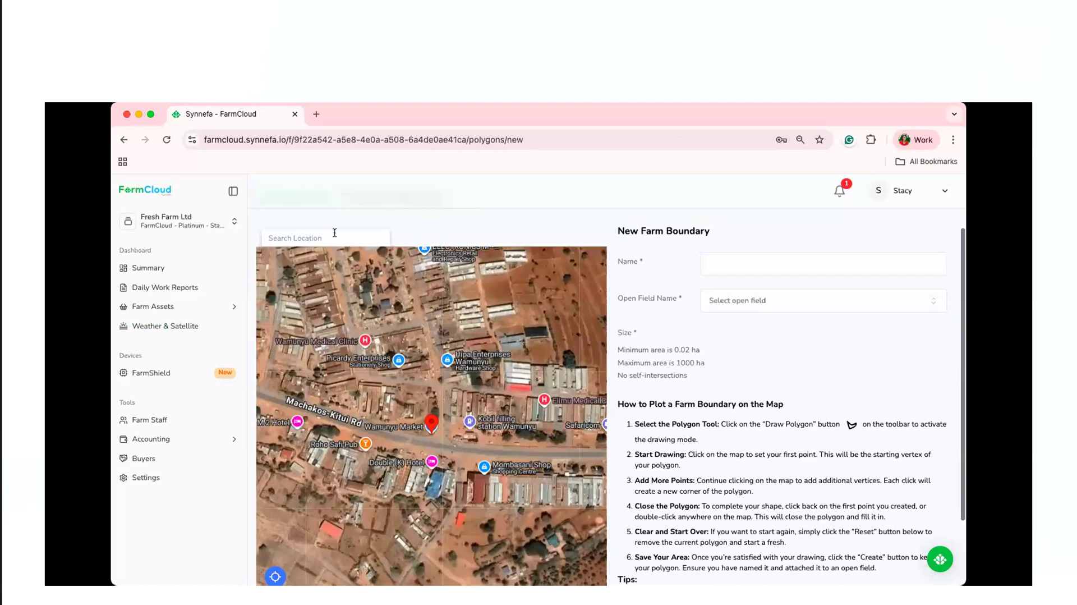
# Search the boundary map for the location karura and bring the area into view.
pyautogui.click(334, 233)
pyautogui.write('karura')
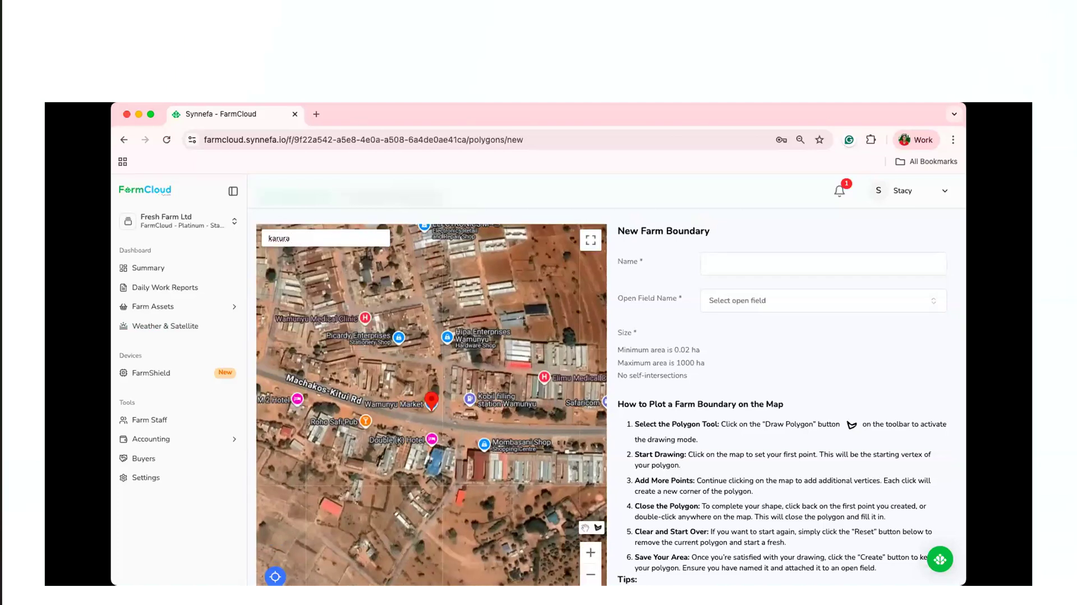
pyautogui.press('Return')
pyautogui.moveTo(401, 384); pyautogui.dragTo(449, 349)
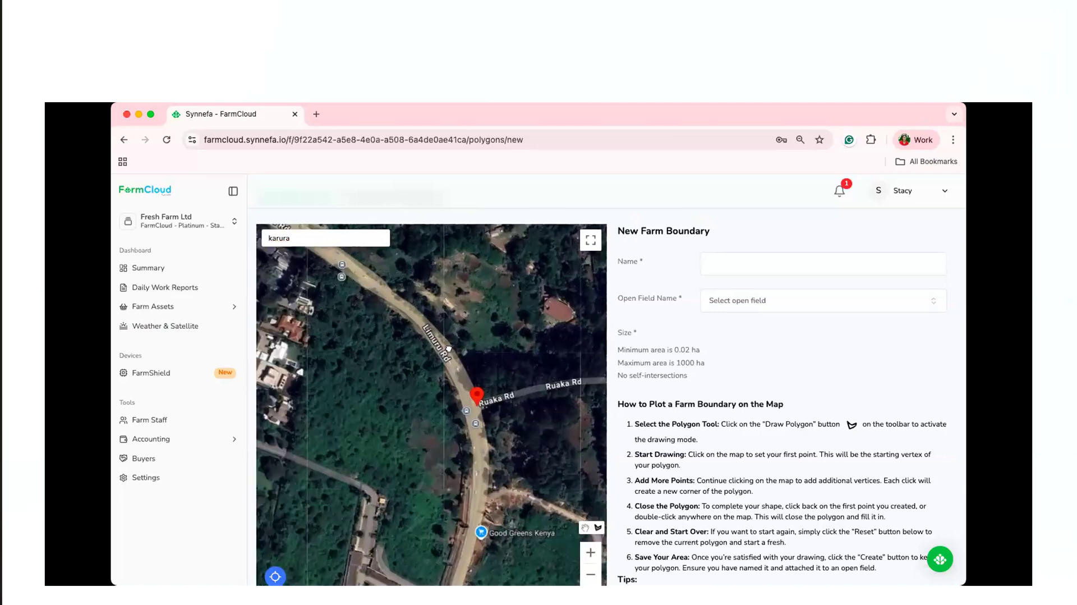
# Examine the map area around karura, the new farm boundary form and its plotting instructions.
pyautogui.scroll(5, 449, 345)
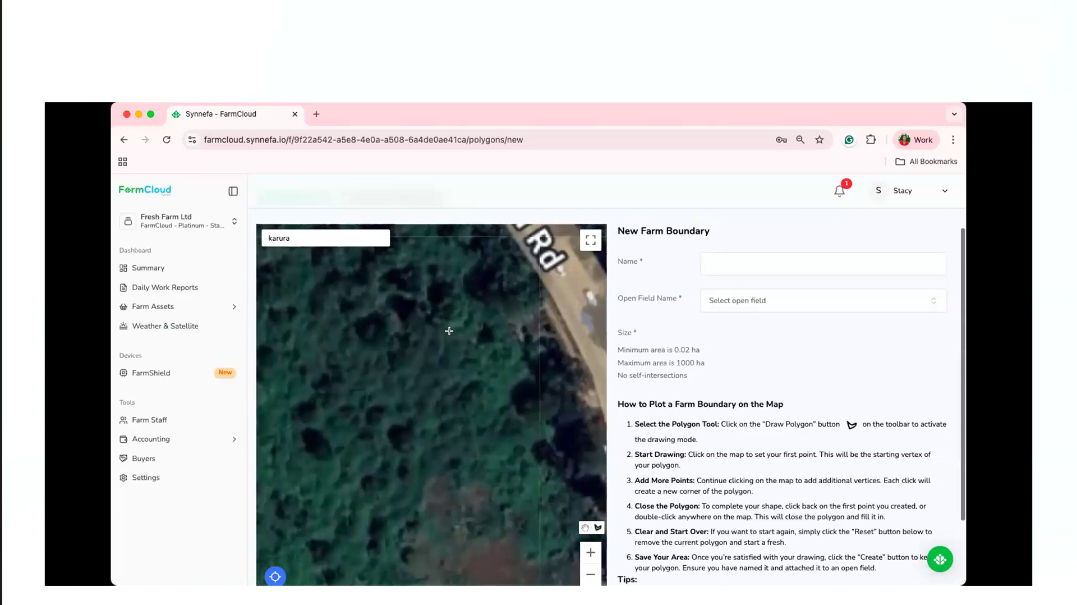
pyautogui.scroll(-4, 450, 331)
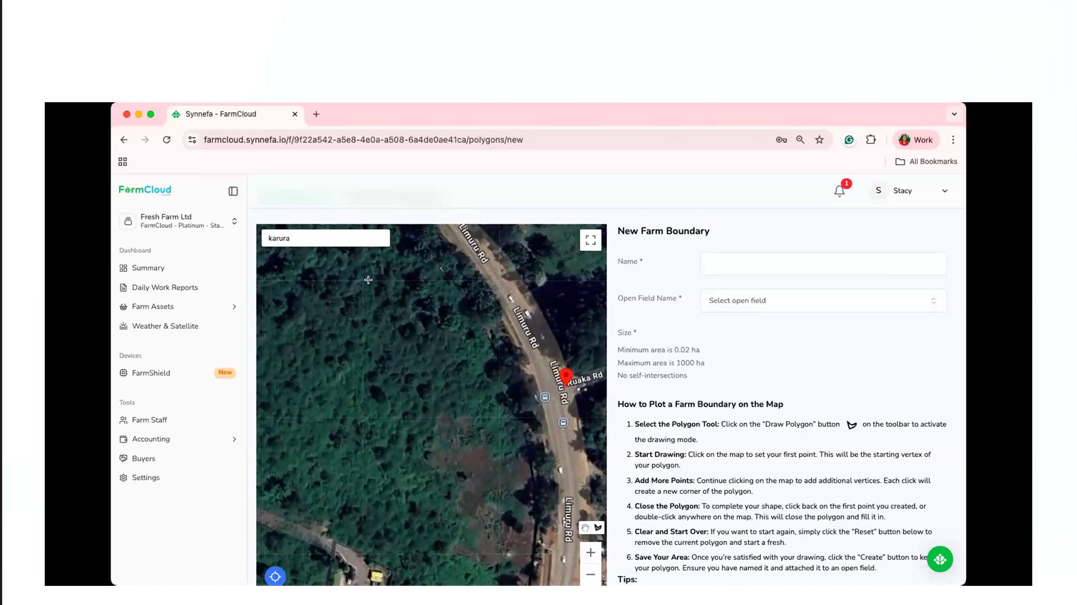
pyautogui.click(750, 262)
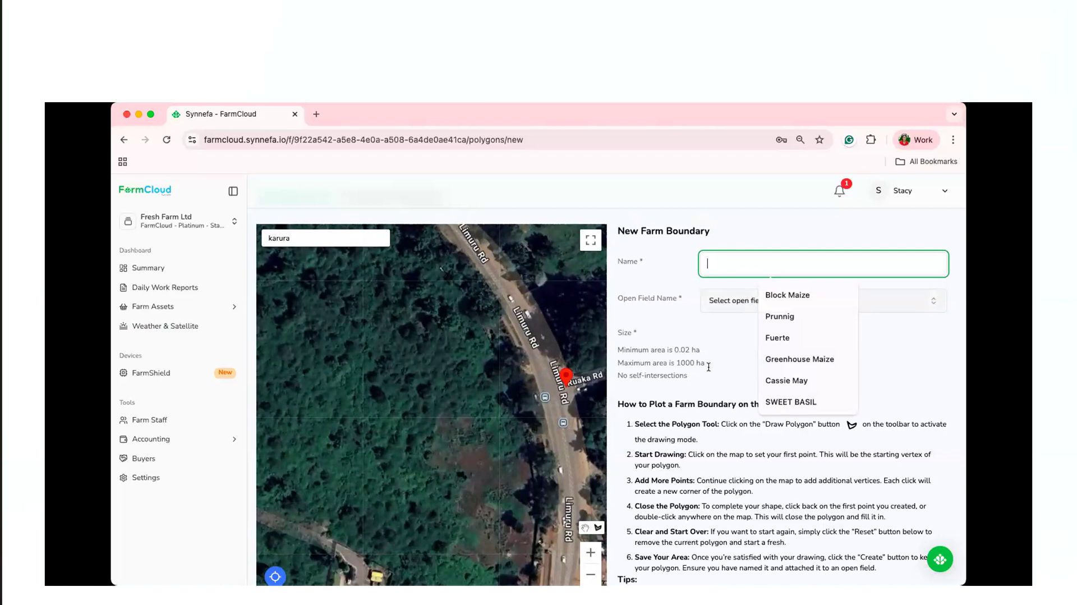
pyautogui.scroll(-3, 933, 517)
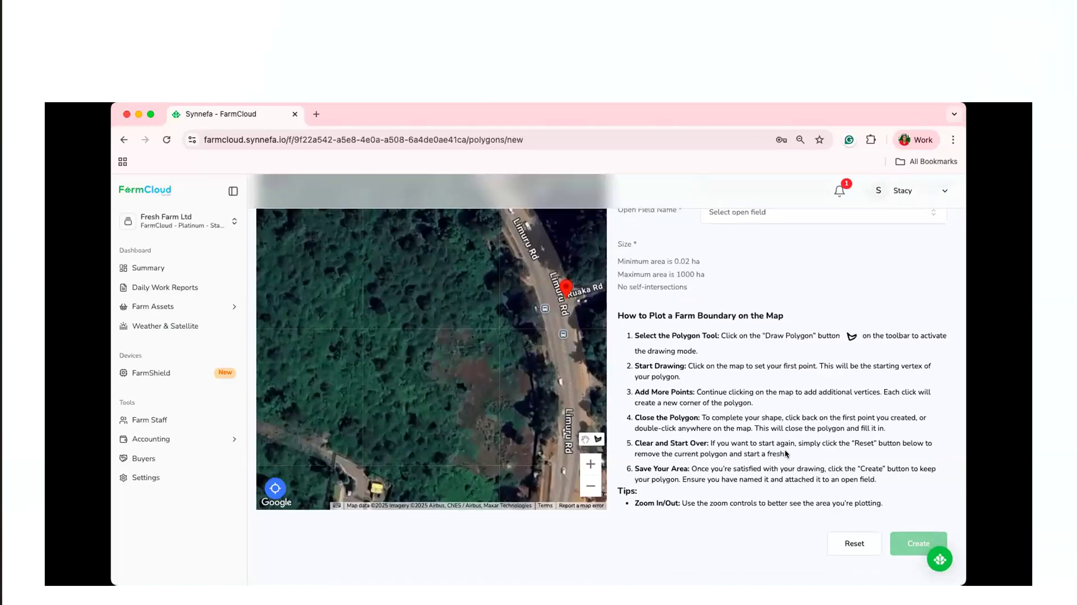
pyautogui.scroll(5, 370, 273)
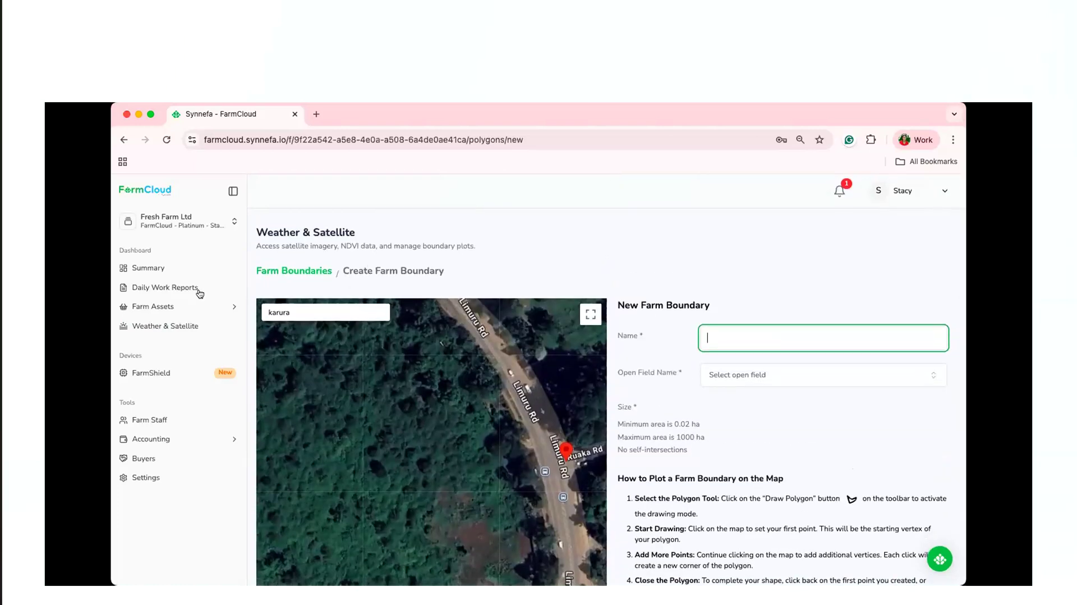
# Return to the Weather & Satellite boundary list and open the Block Green grams boundary.
pyautogui.click(195, 316)
pyautogui.click(195, 330)
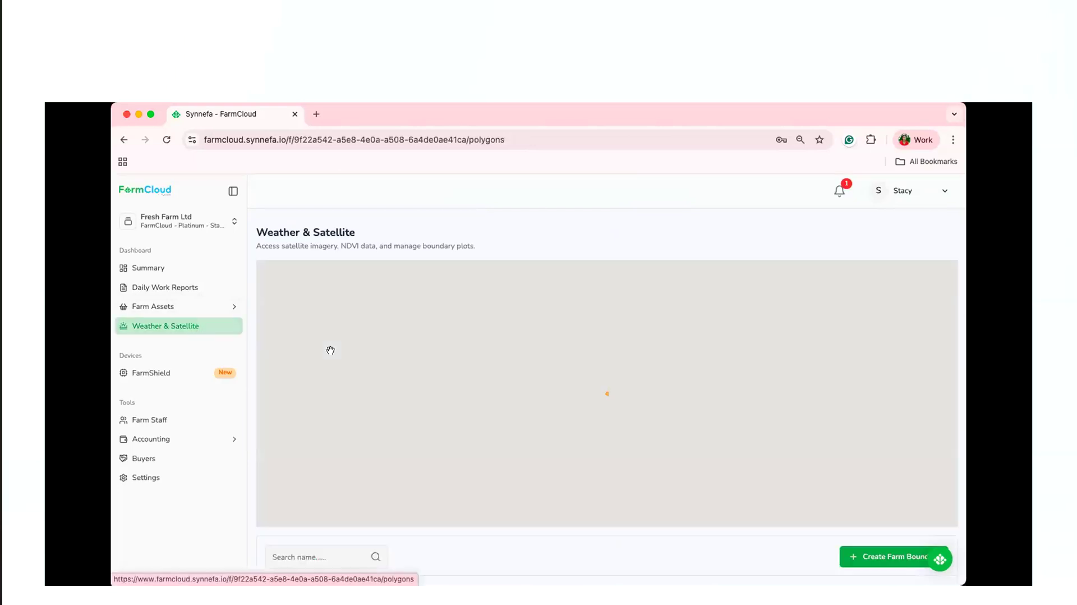
pyautogui.scroll(-5, 330, 350)
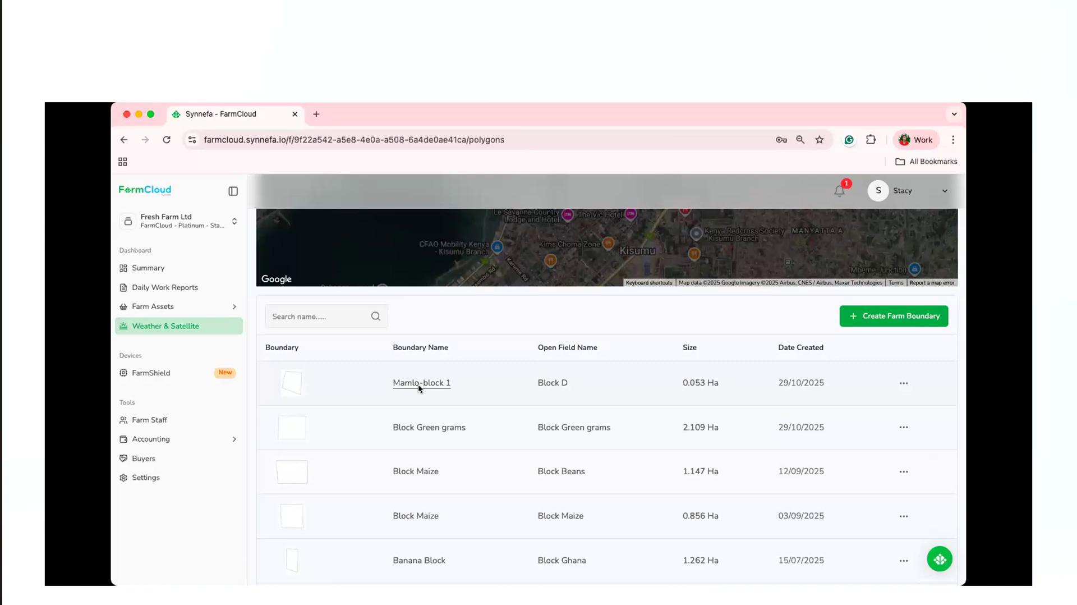
pyautogui.click(424, 427)
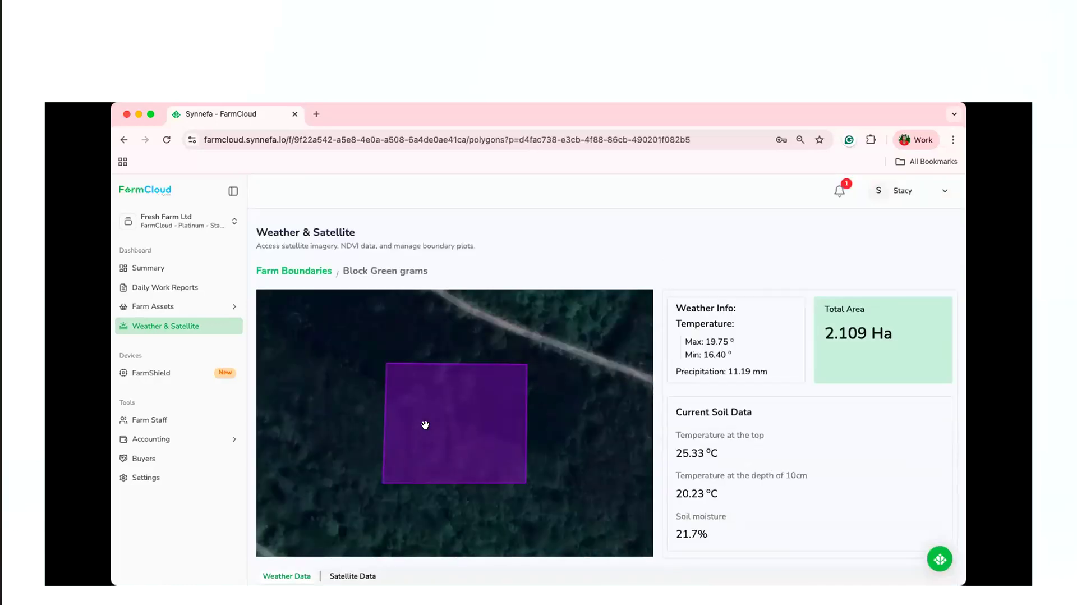
# Examine the current weather, soil data and hourly forecast for the Block Green grams boundary.
pyautogui.scroll(-1, 670, 414)
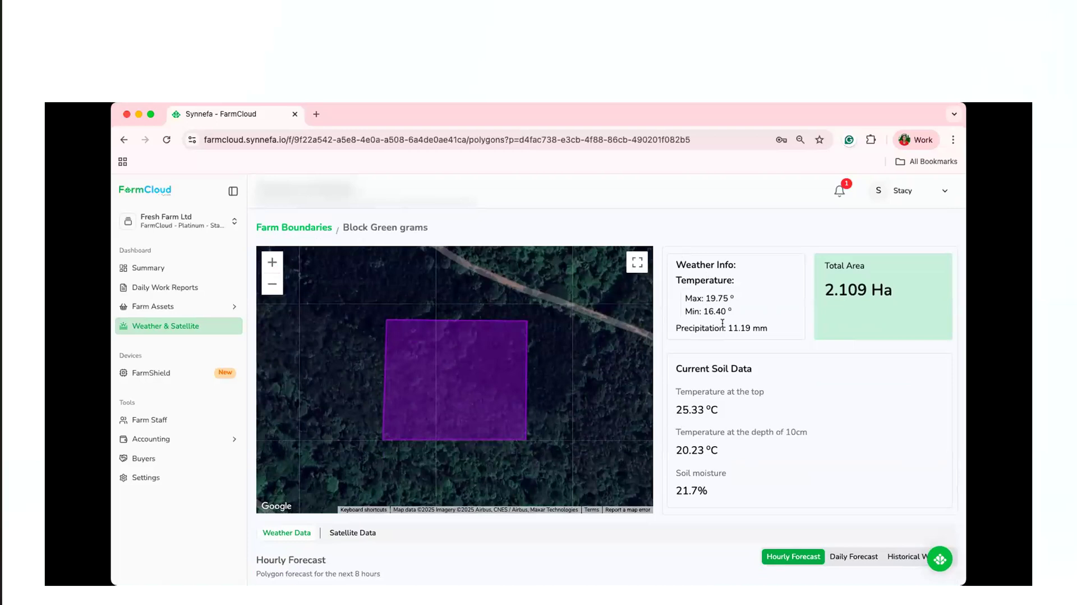
pyautogui.scroll(-1, 752, 333)
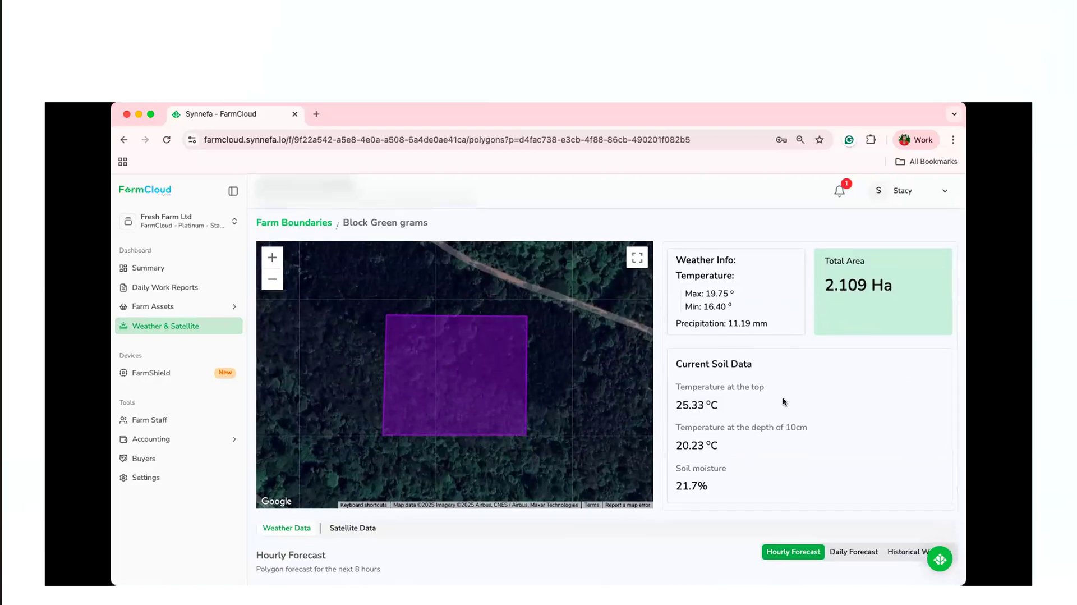
pyautogui.scroll(-2, 784, 402)
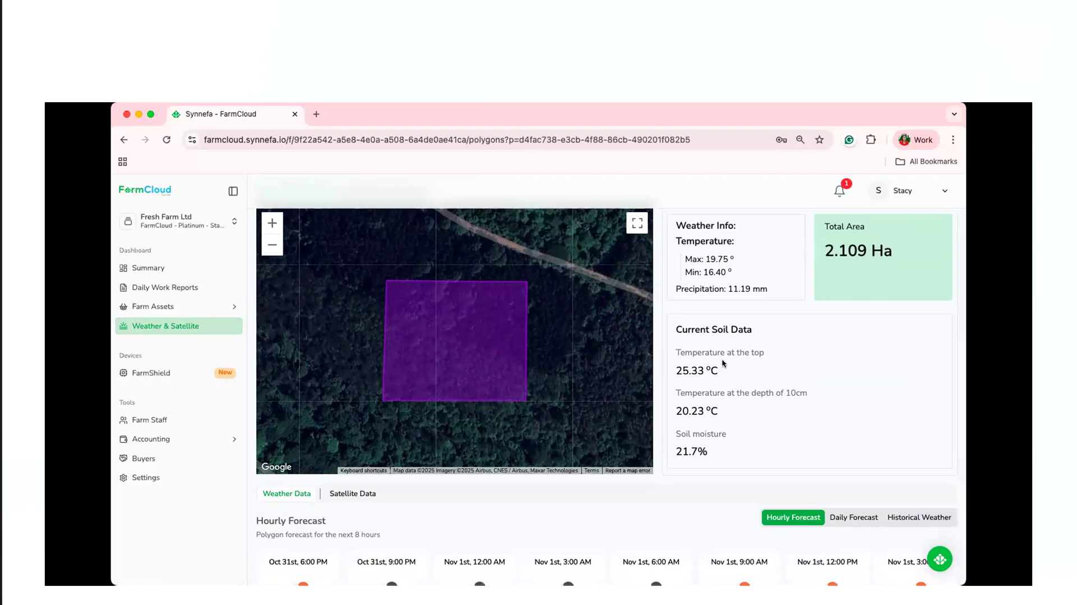
pyautogui.scroll(-3, 700, 431)
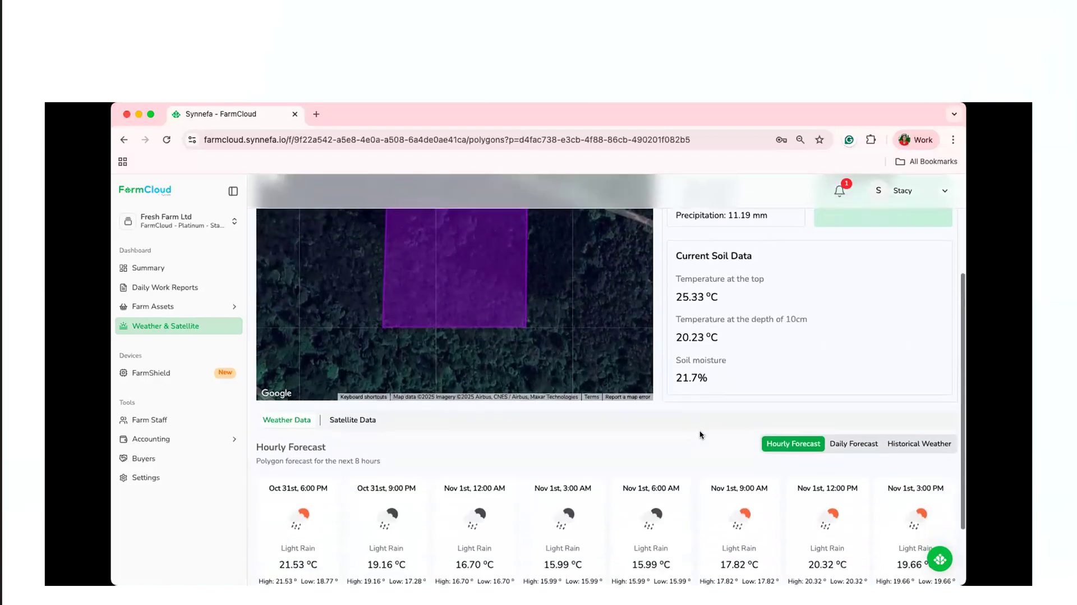
pyautogui.scroll(-2, 447, 406)
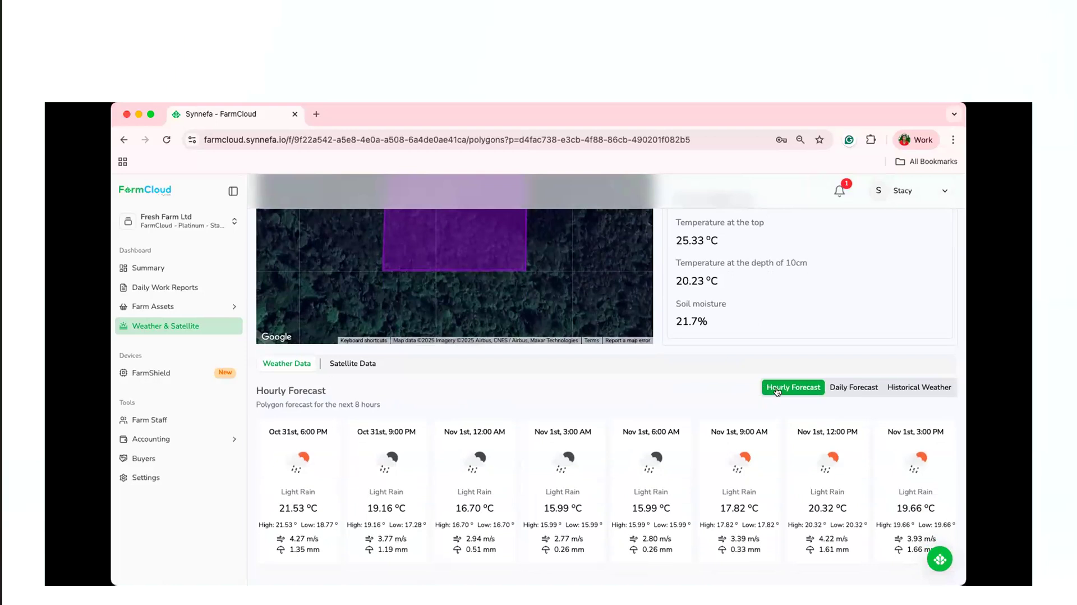
# View the boundary's daily forecast and its historical weather chart, including the start and end date selectors.
pyautogui.click(848, 389)
pyautogui.click(895, 384)
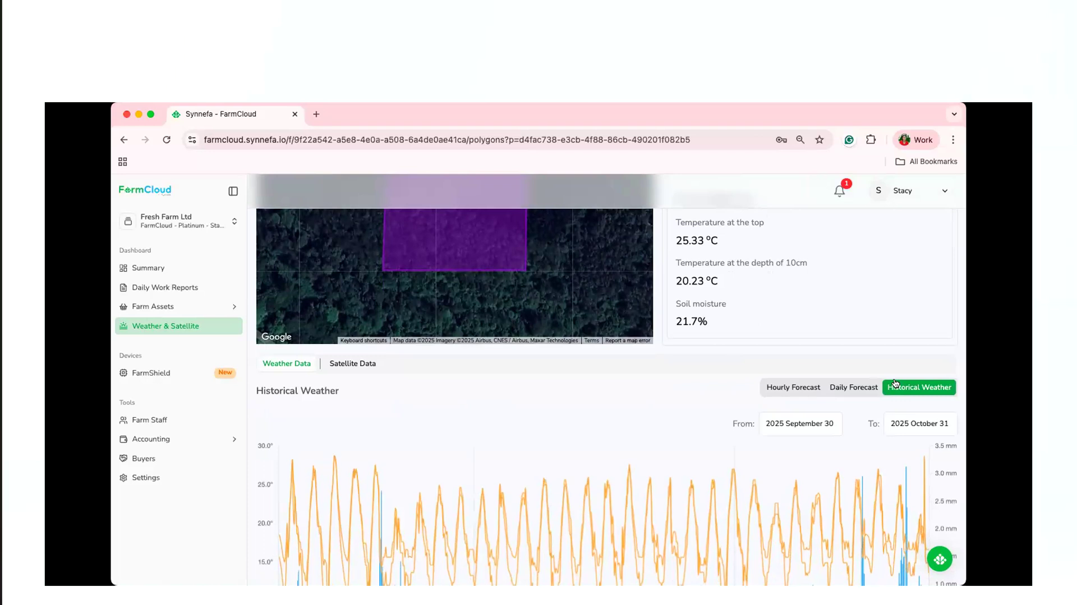
pyautogui.scroll(-1, 808, 442)
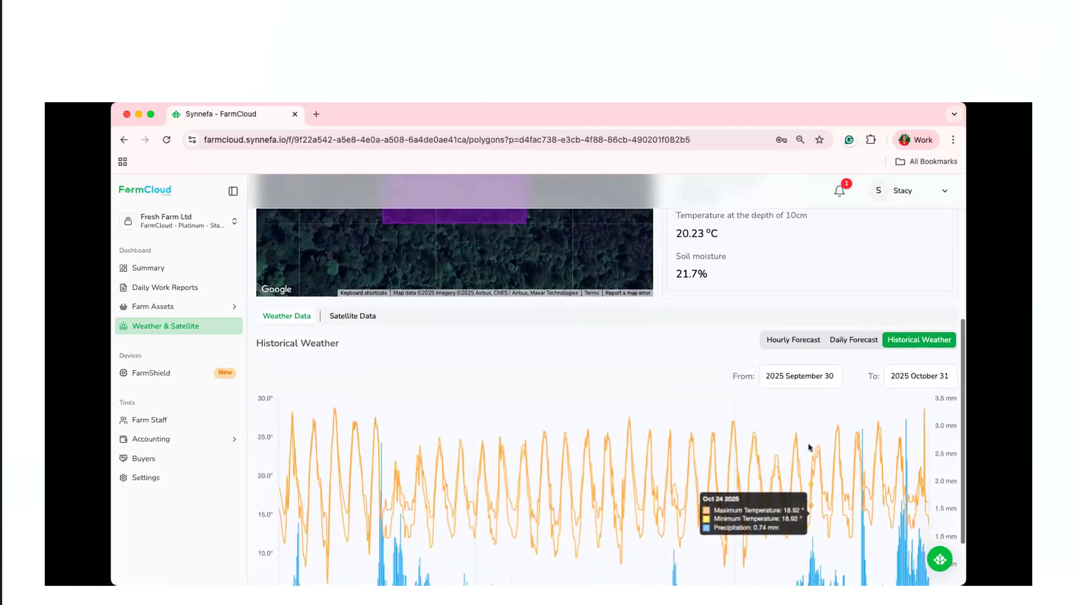
pyautogui.scroll(-1, 791, 407)
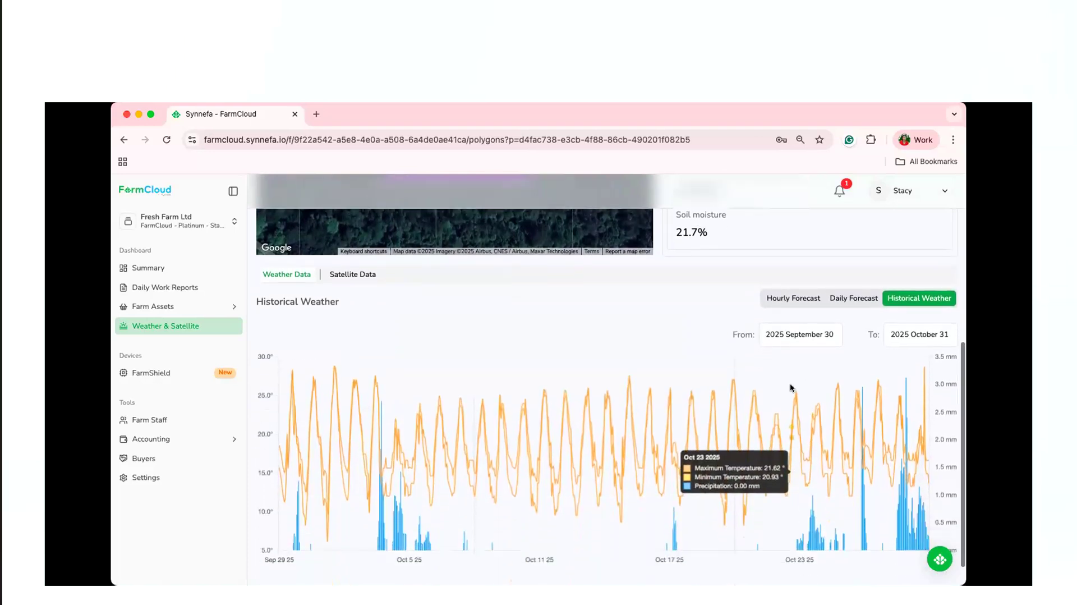
pyautogui.click(795, 336)
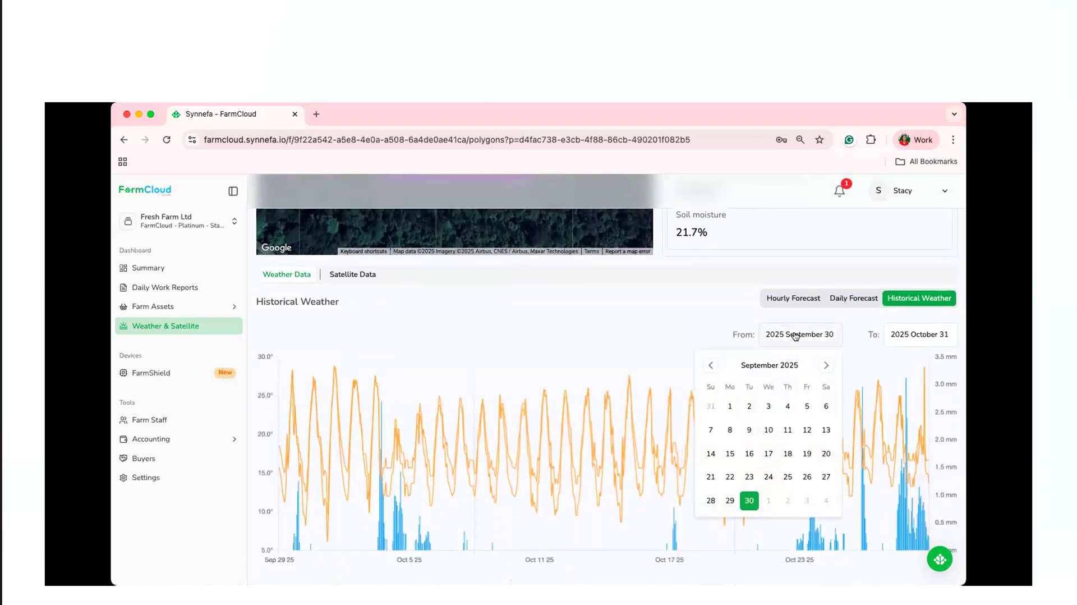
pyautogui.click(929, 335)
pyautogui.click(864, 299)
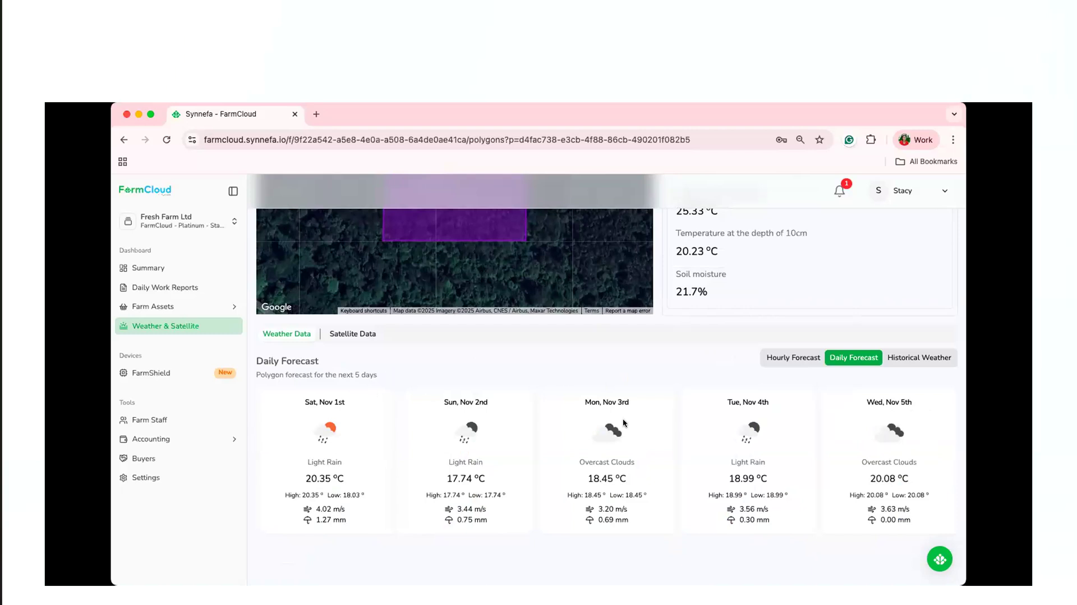
# Display the boundary's satellite data and look through the available index options without changing NDVI.
pyautogui.scroll(1, 617, 419)
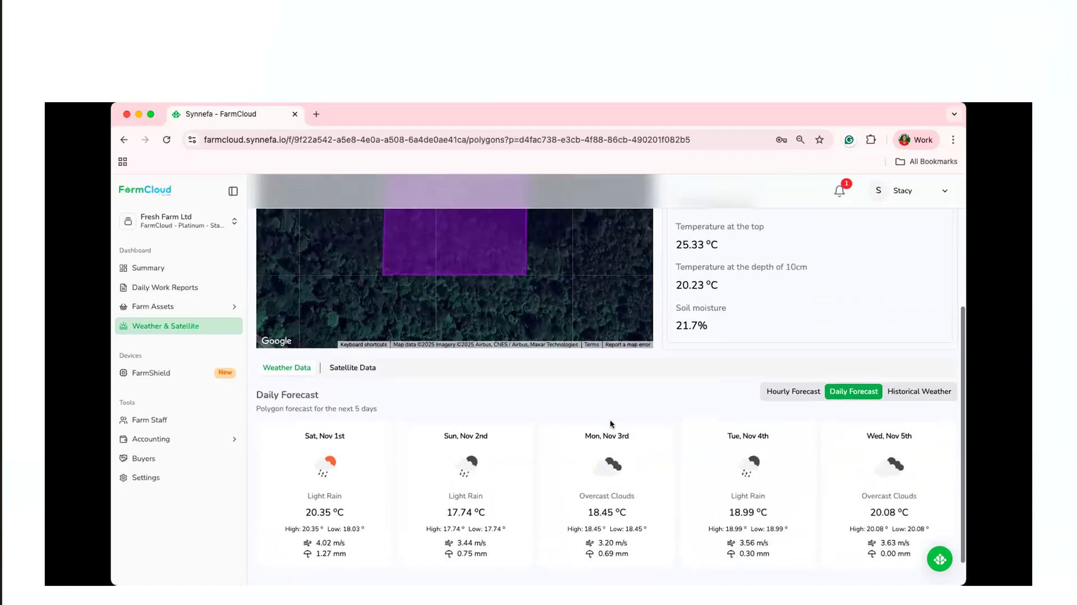
pyautogui.click(355, 368)
pyautogui.scroll(2, 658, 359)
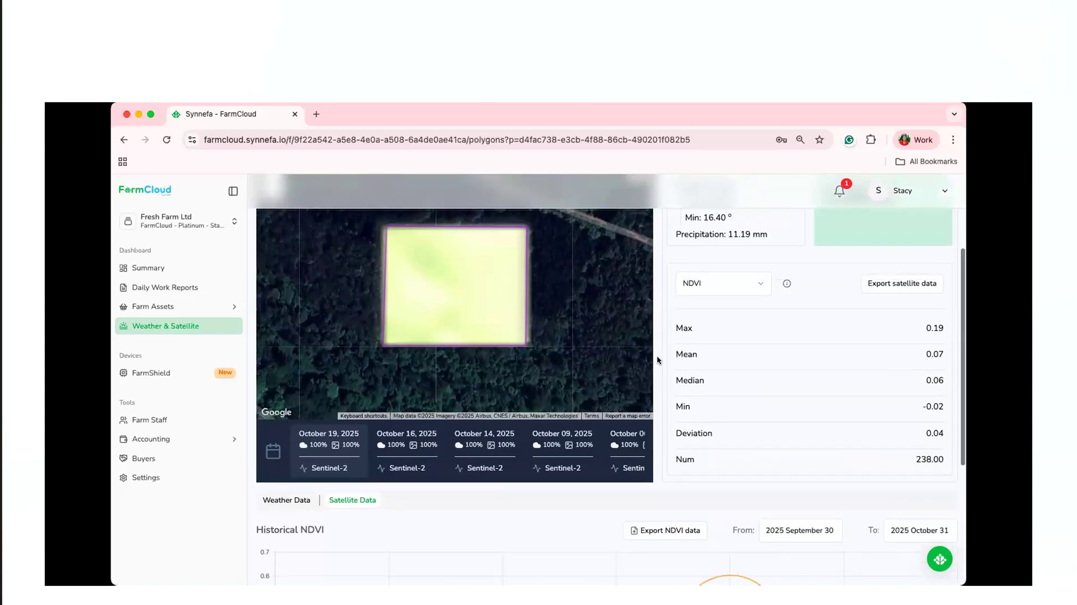
pyautogui.scroll(1, 659, 359)
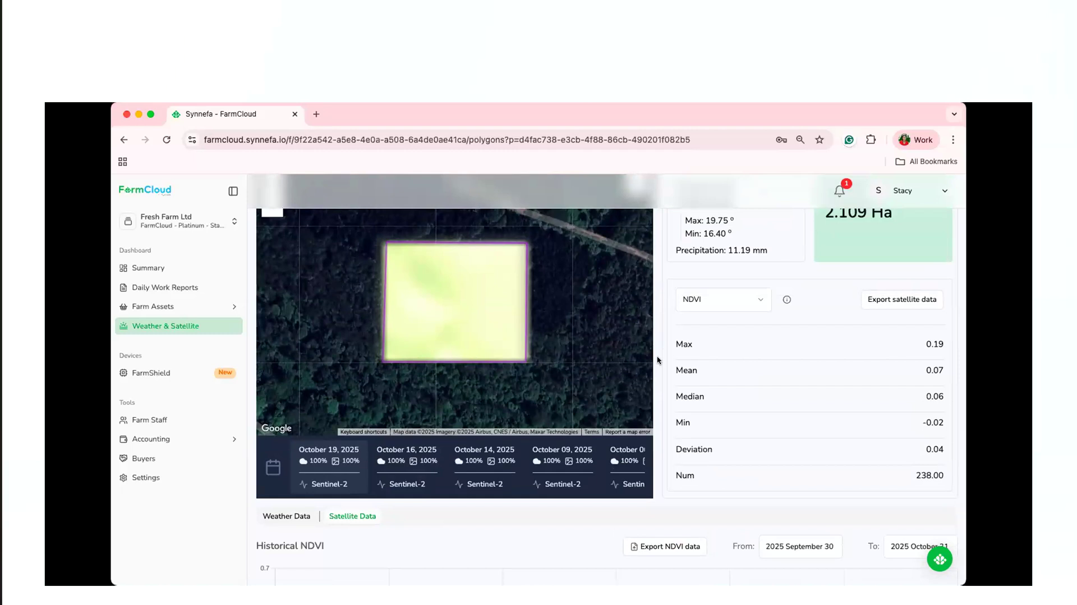
pyautogui.click(729, 298)
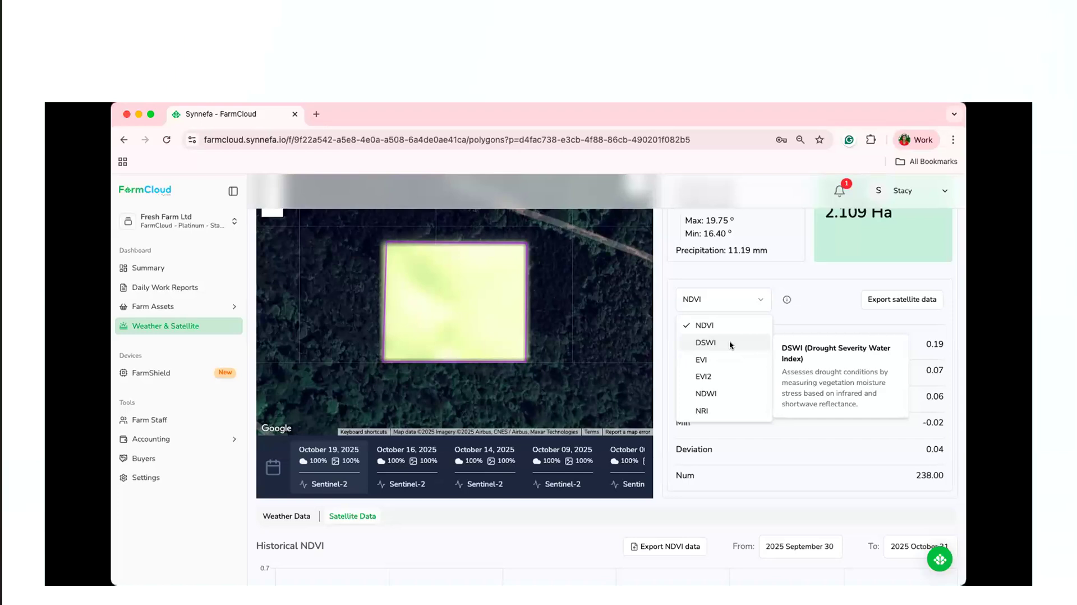
pyautogui.click(664, 510)
# Look over the historical NDVI section, and set the boundary's satellite index to DSWI to view its statistics.
pyautogui.scroll(-2, 664, 513)
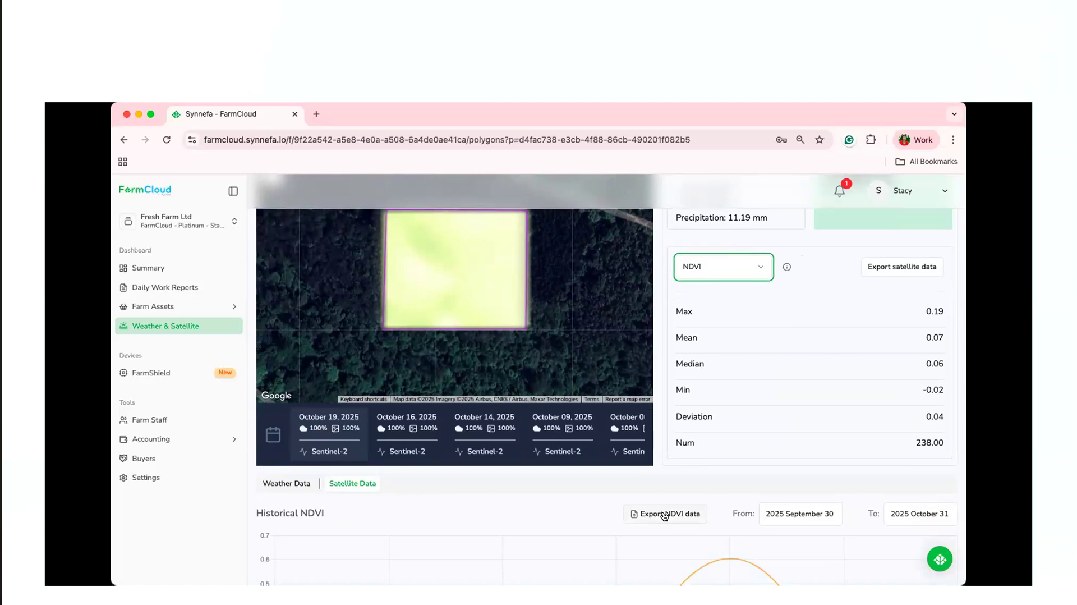
pyautogui.scroll(-3, 715, 478)
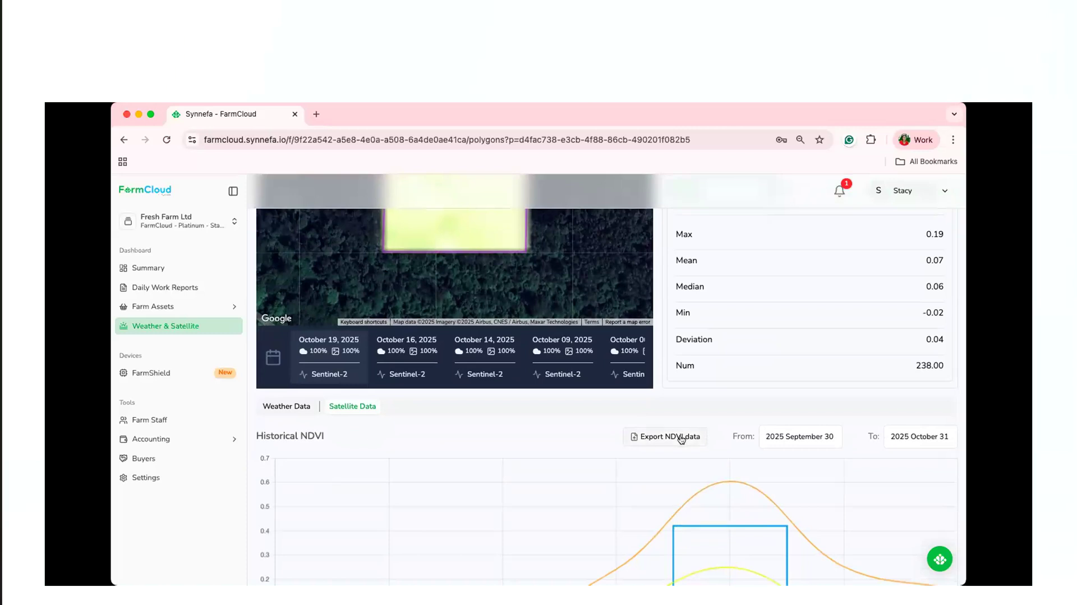
pyautogui.scroll(5, 719, 343)
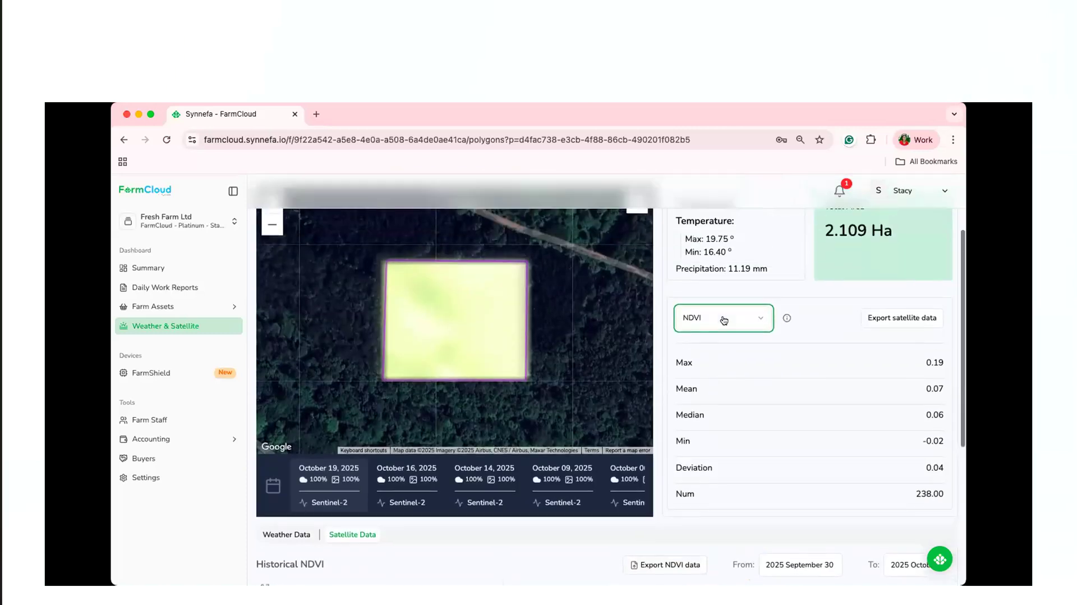
pyautogui.click(722, 327)
pyautogui.click(712, 369)
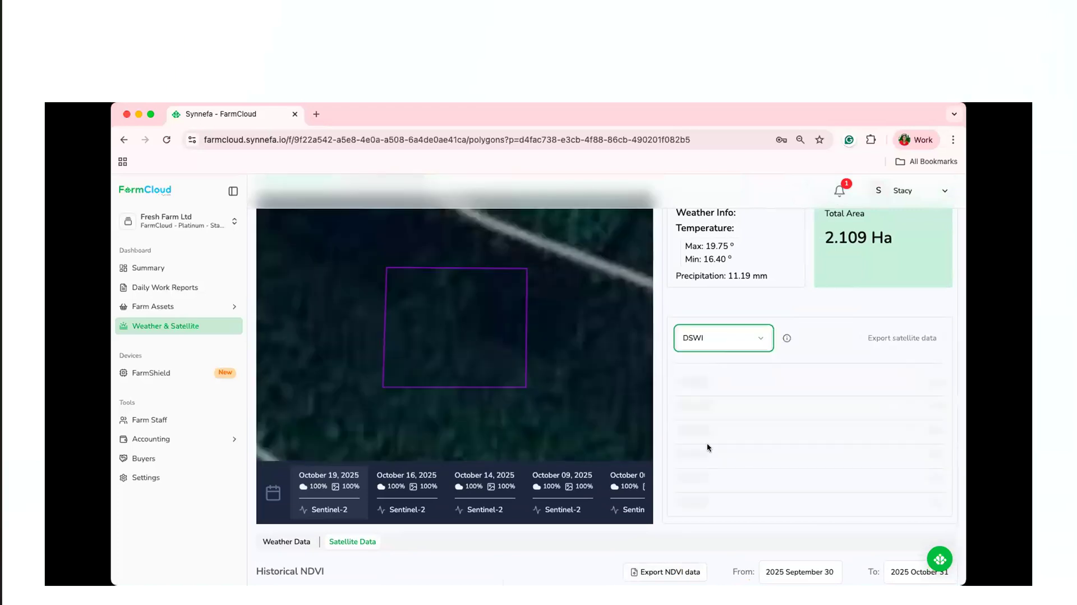
pyautogui.scroll(-4, 709, 421)
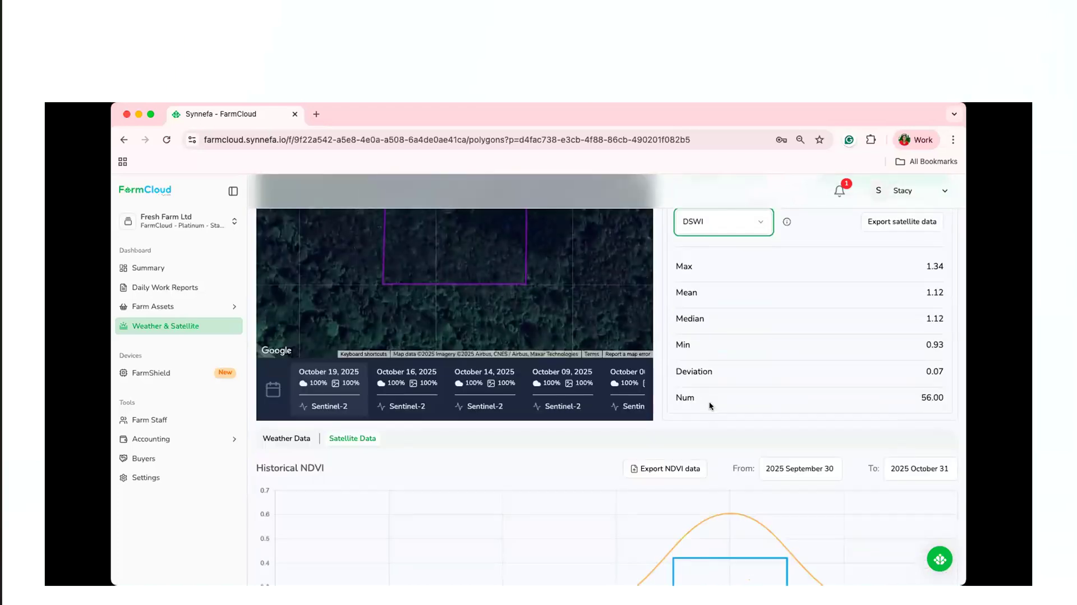
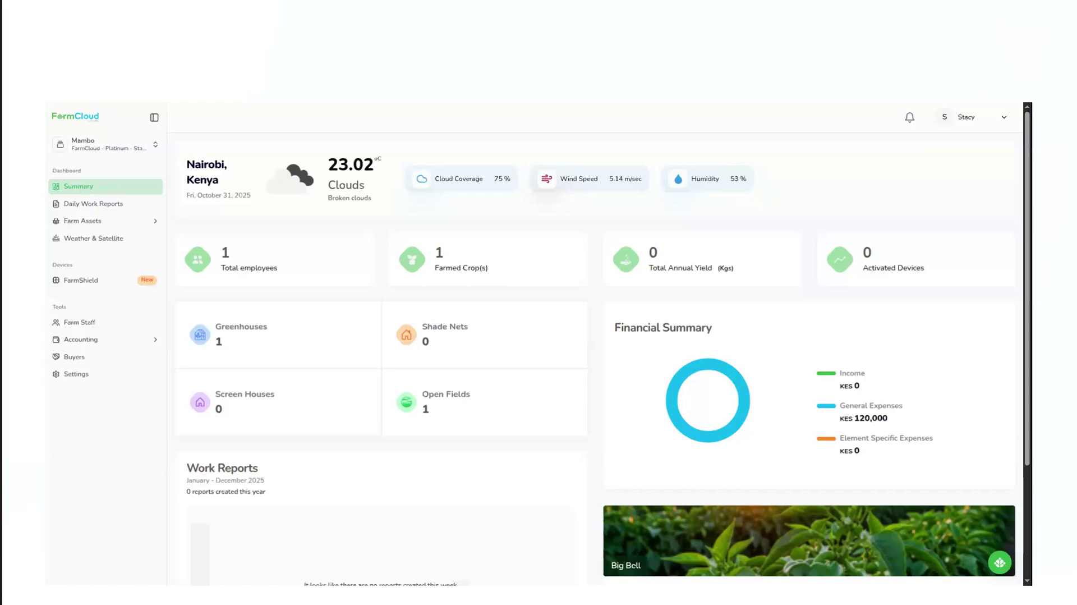
# Start a new buyer record from the Buyers list and set its currency to Kenyan Shilling (KES).
pyautogui.click(144, 342)
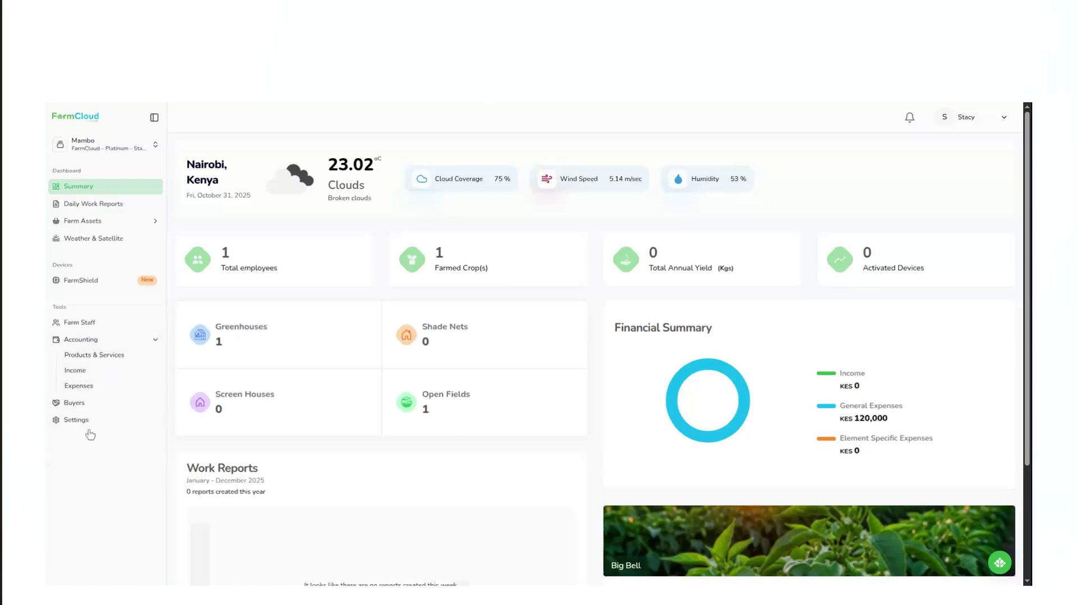
pyautogui.click(79, 408)
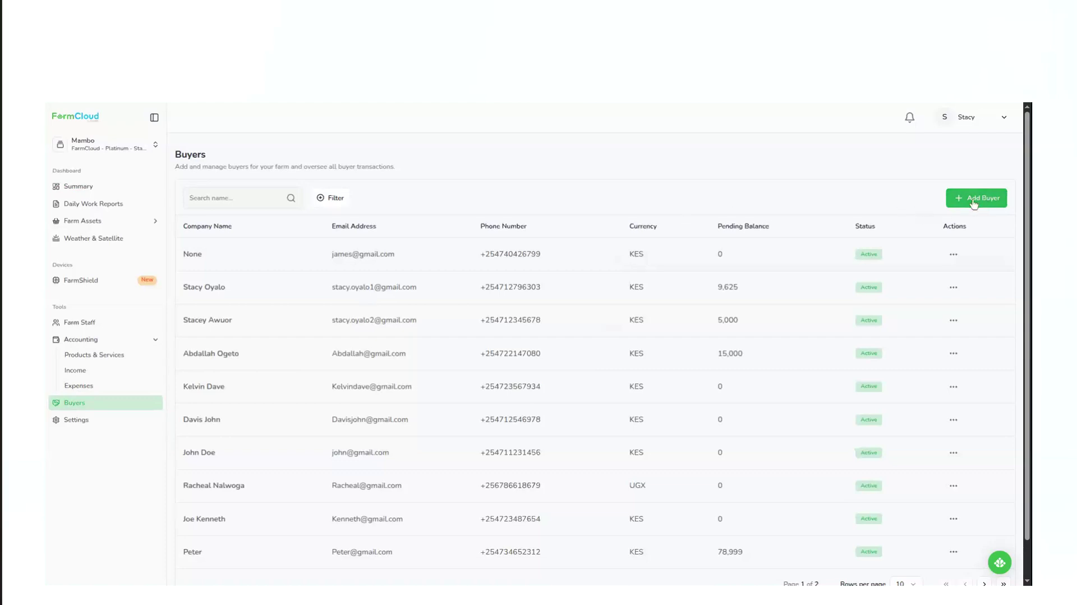
pyautogui.click(973, 200)
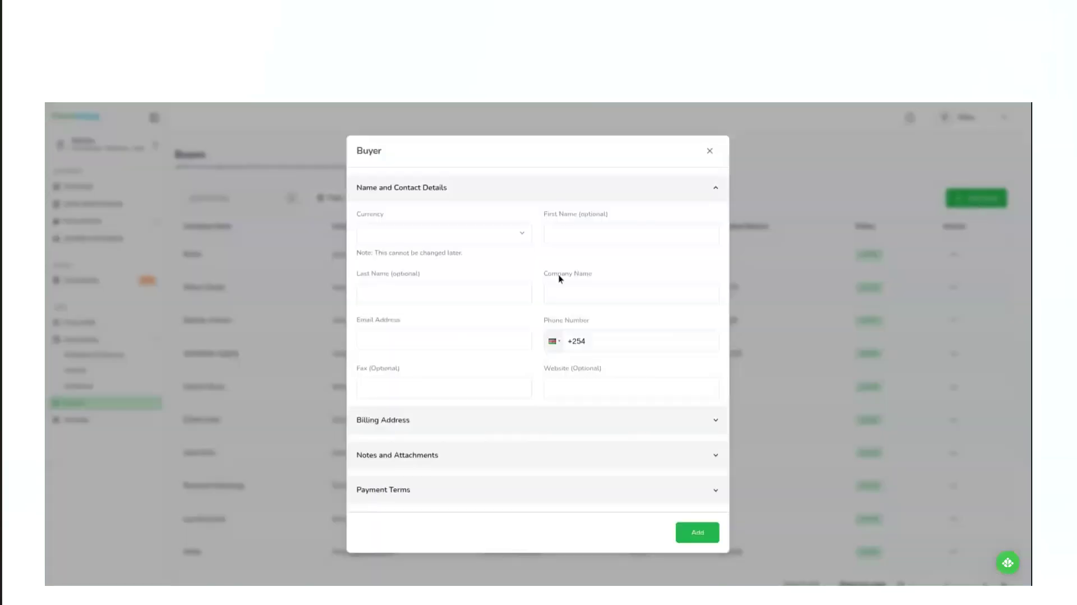
pyautogui.click(446, 235)
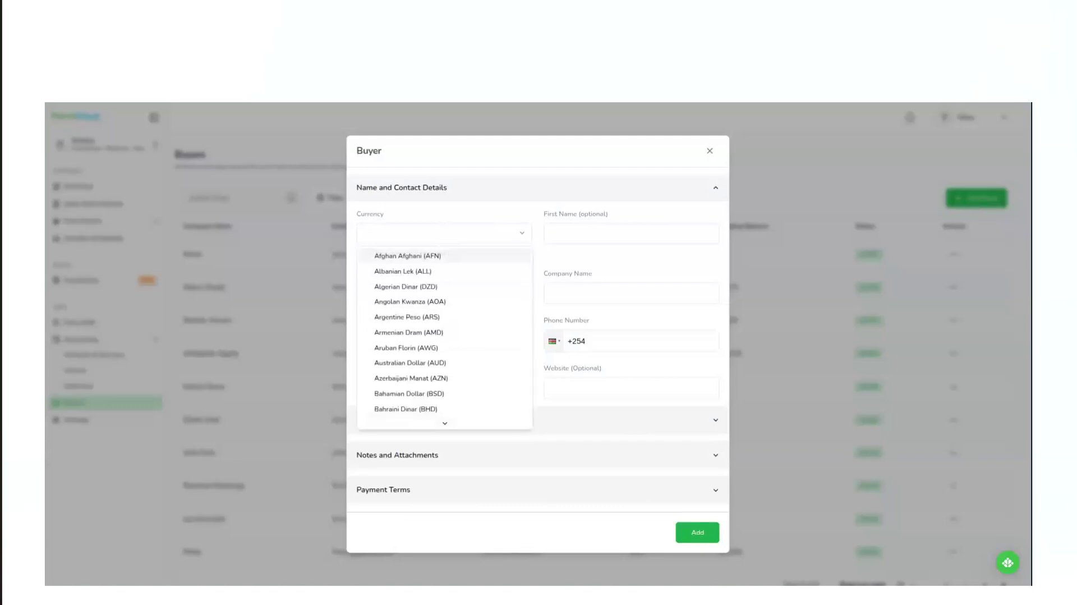
pyautogui.press('k')
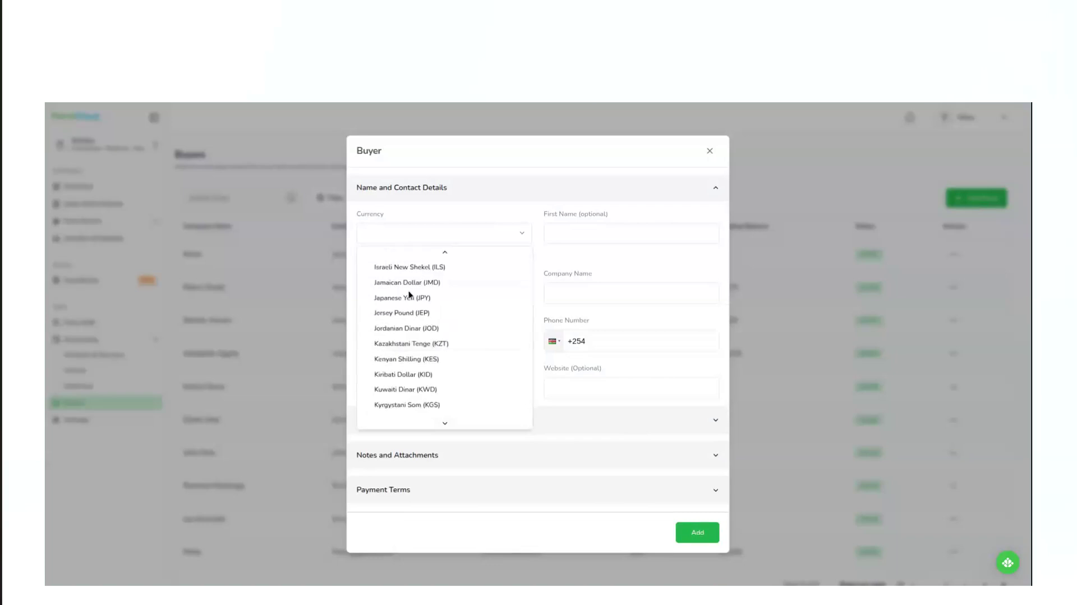
pyautogui.click(392, 358)
# Enter the buyer's first name and last name, and set the company name to Present LTD.
pyautogui.click(589, 234)
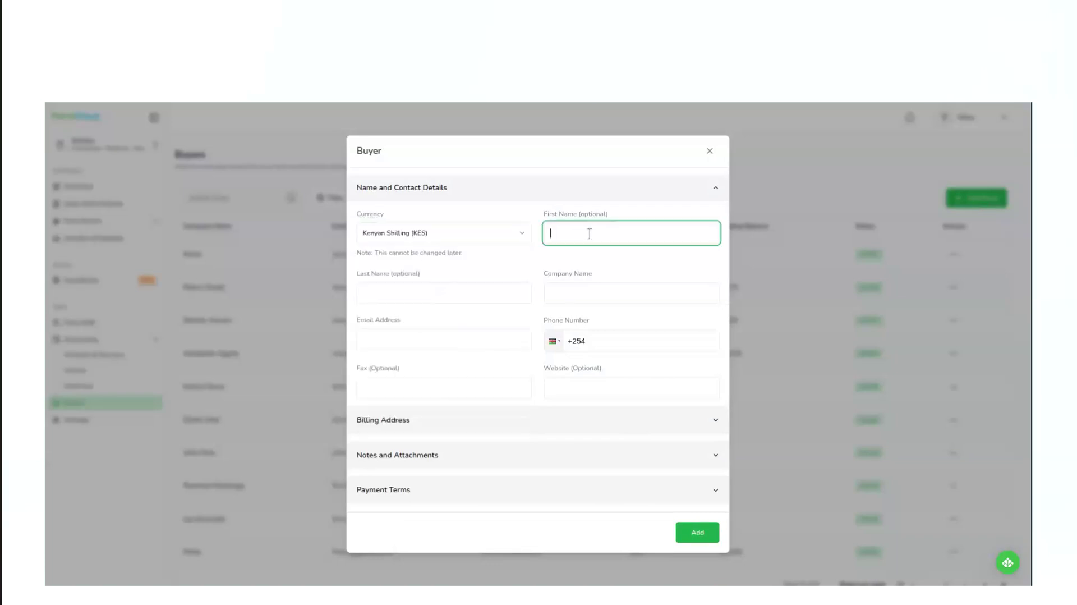
pyautogui.write('Present')
pyautogui.write('John')
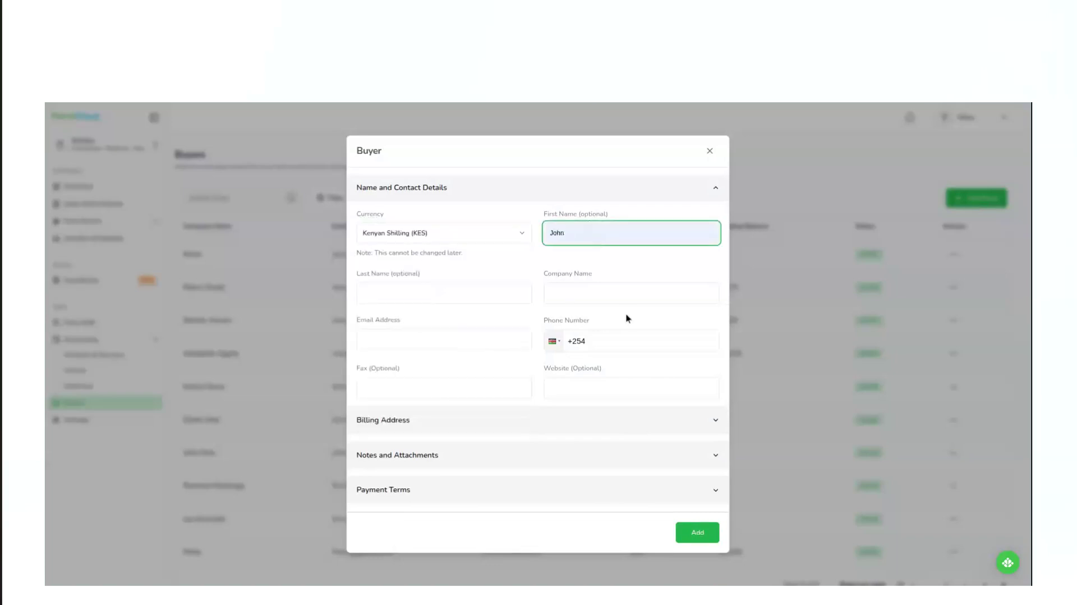
pyautogui.click(450, 296)
pyautogui.write('BuyerDoe')
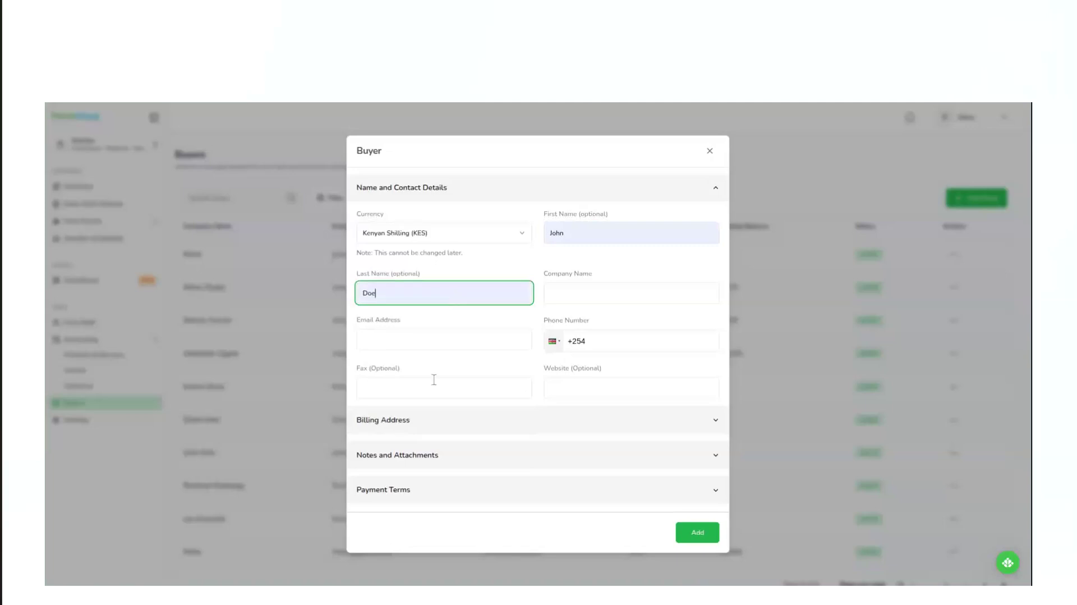
pyautogui.click(585, 297)
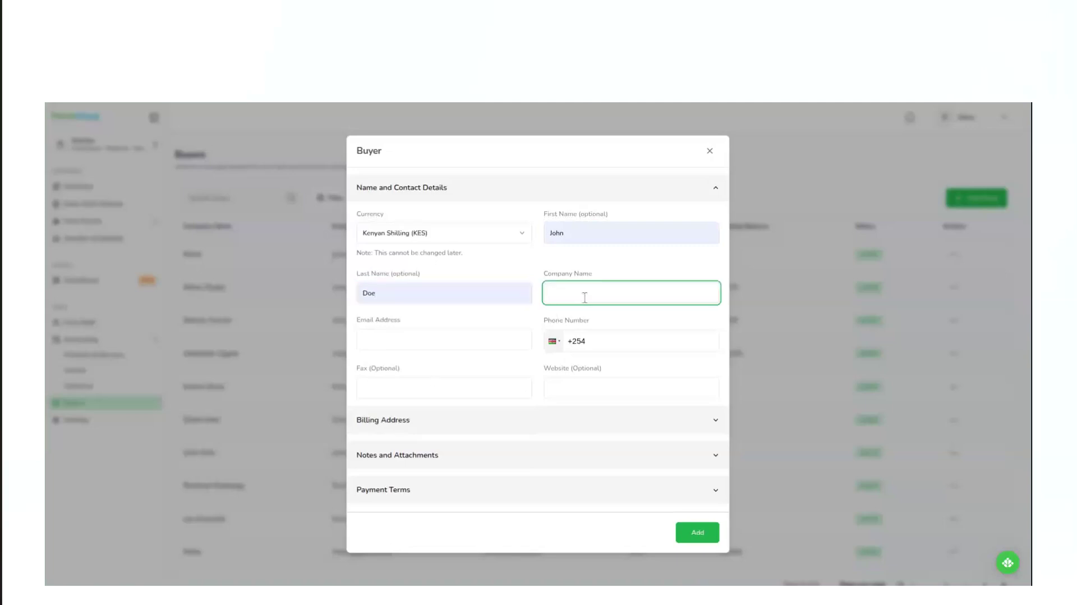
pyautogui.write('Present LTD')
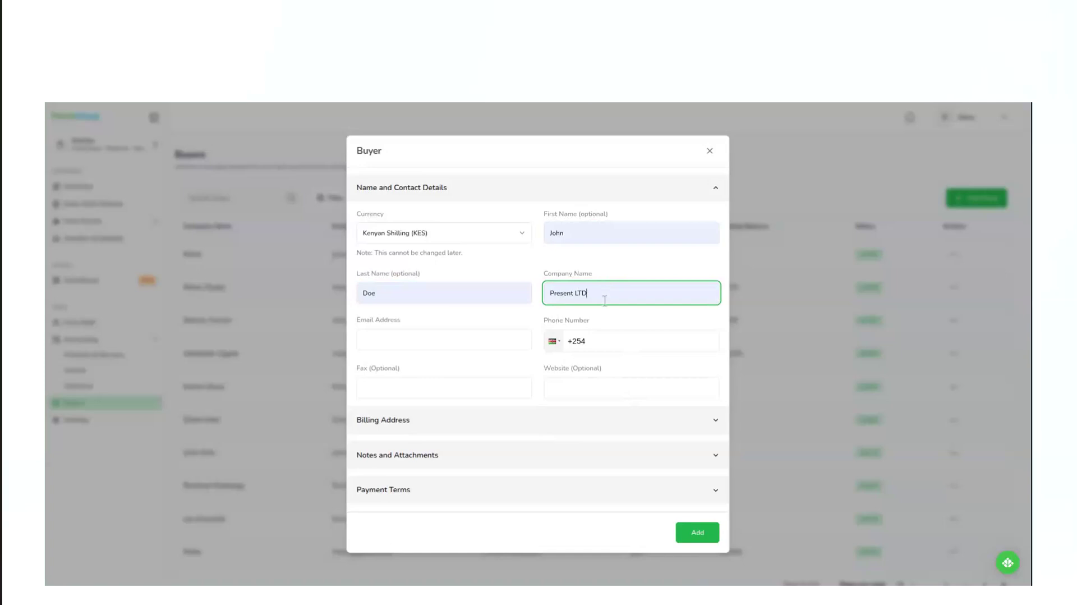
pyautogui.click(400, 344)
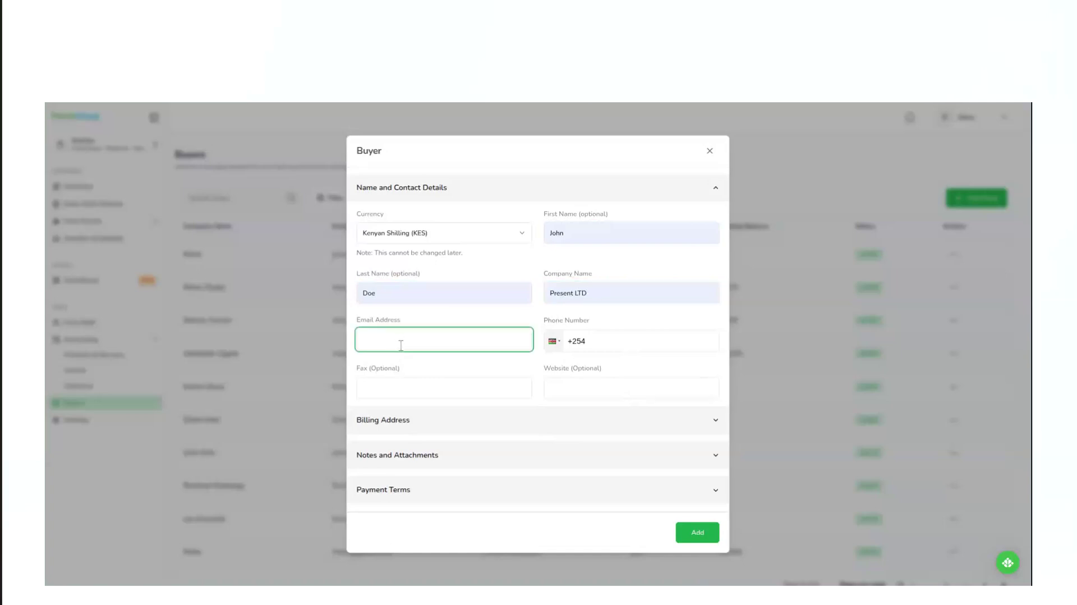
pyautogui.hotkey('ctrl', 'v')
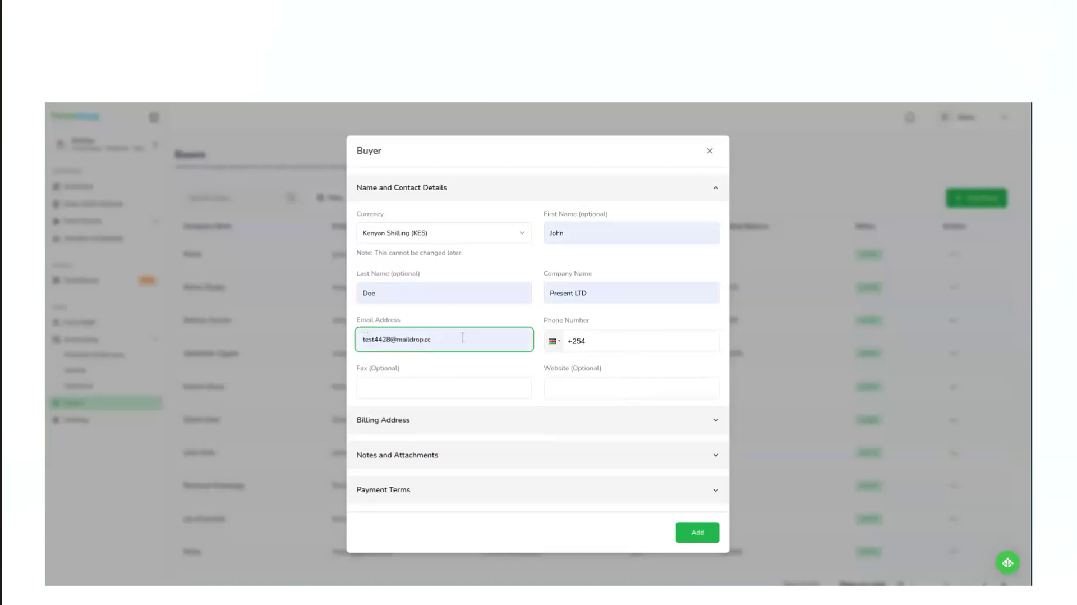
pyautogui.click(598, 342)
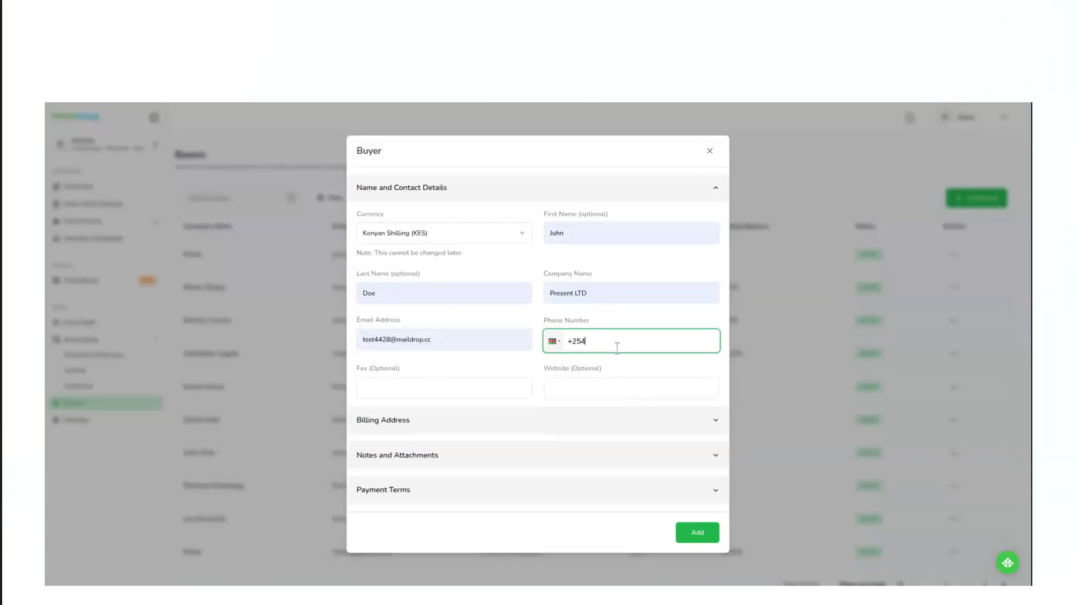
pyautogui.write('777 777 777')
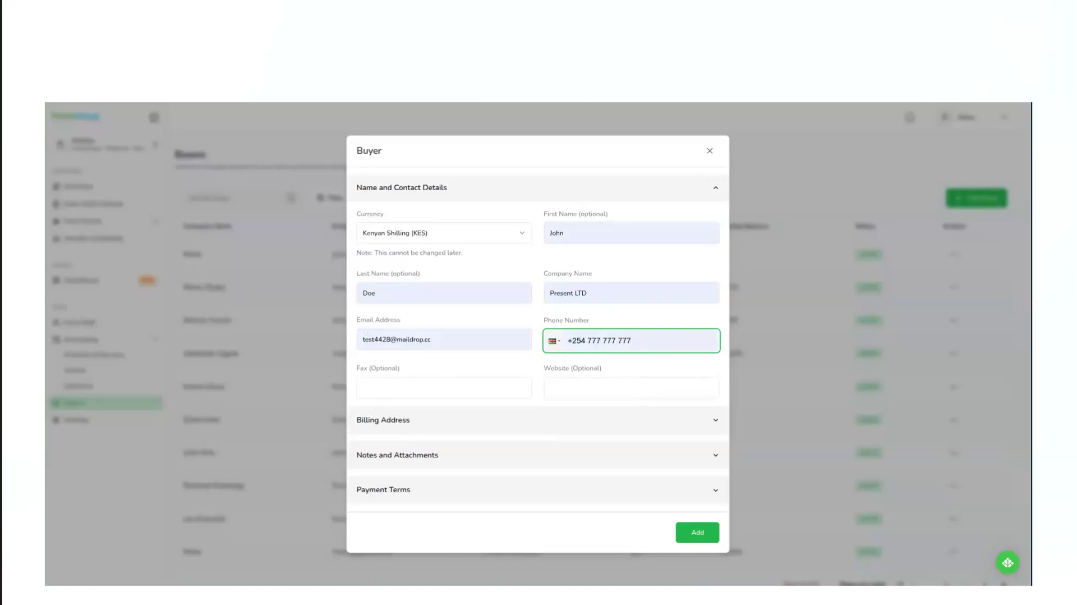
pyautogui.click(464, 389)
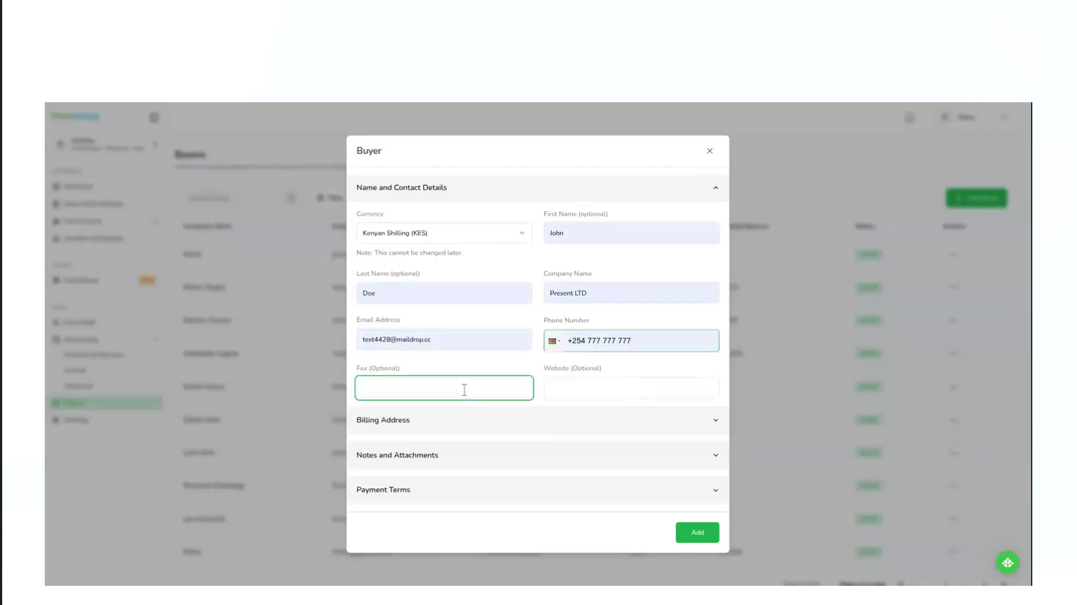
pyautogui.click(591, 391)
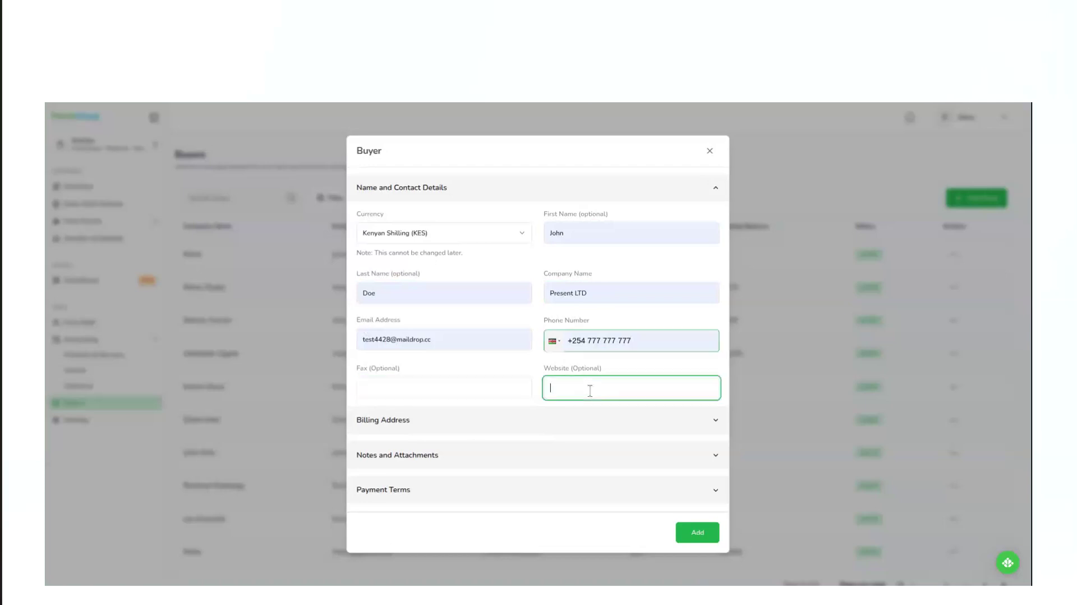
pyautogui.write('www.website.com')
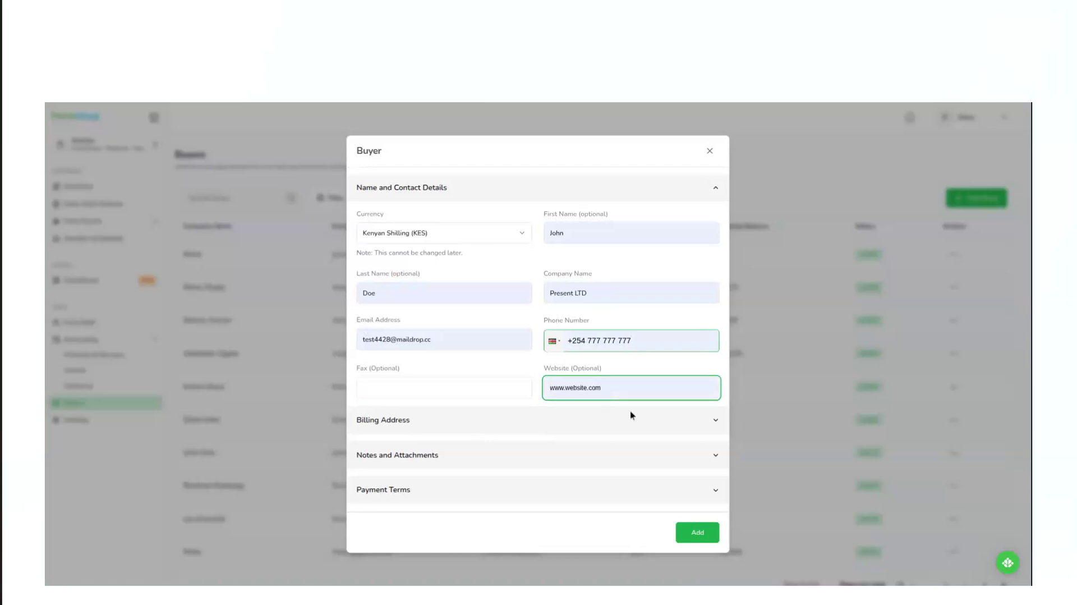
# Expand the buyer's billing address section and look over the street, country, city and postal code fields.
pyautogui.click(470, 426)
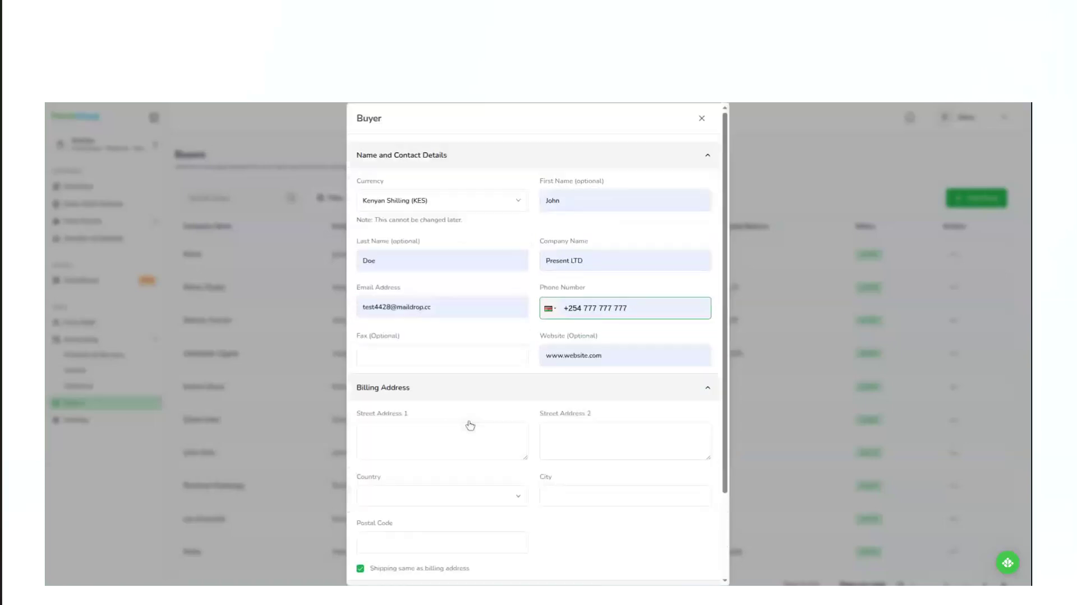
pyautogui.scroll(-2, 471, 425)
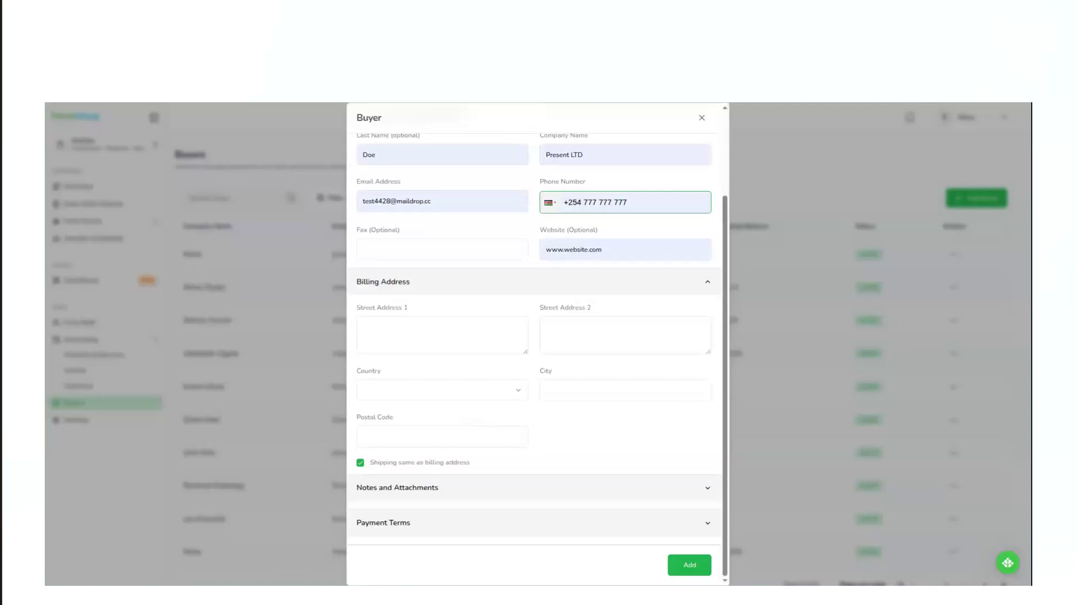
pyautogui.click(397, 325)
pyautogui.click(544, 325)
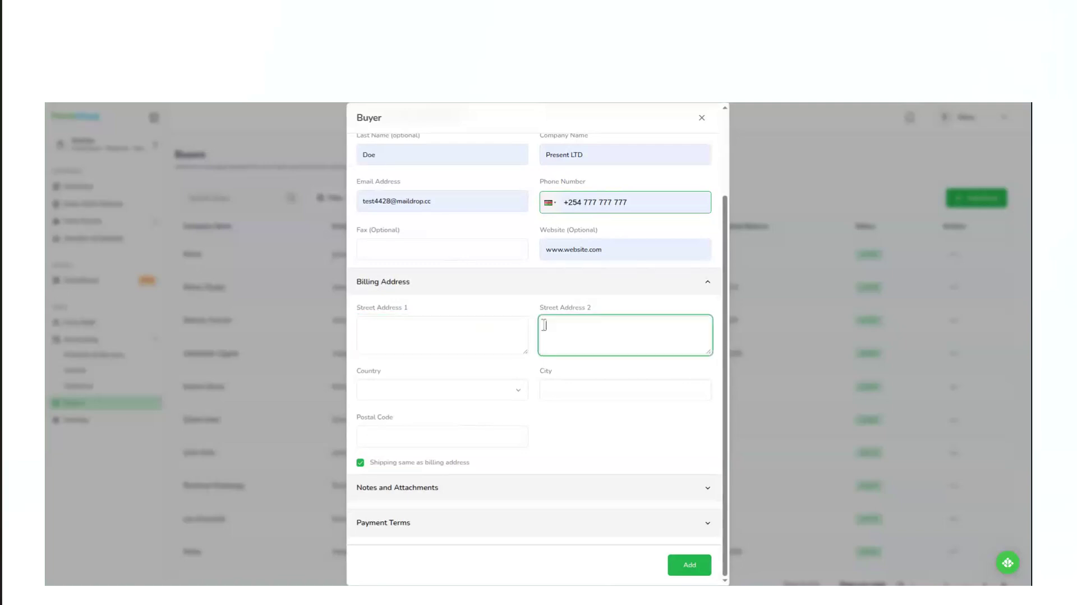
pyautogui.click(441, 397)
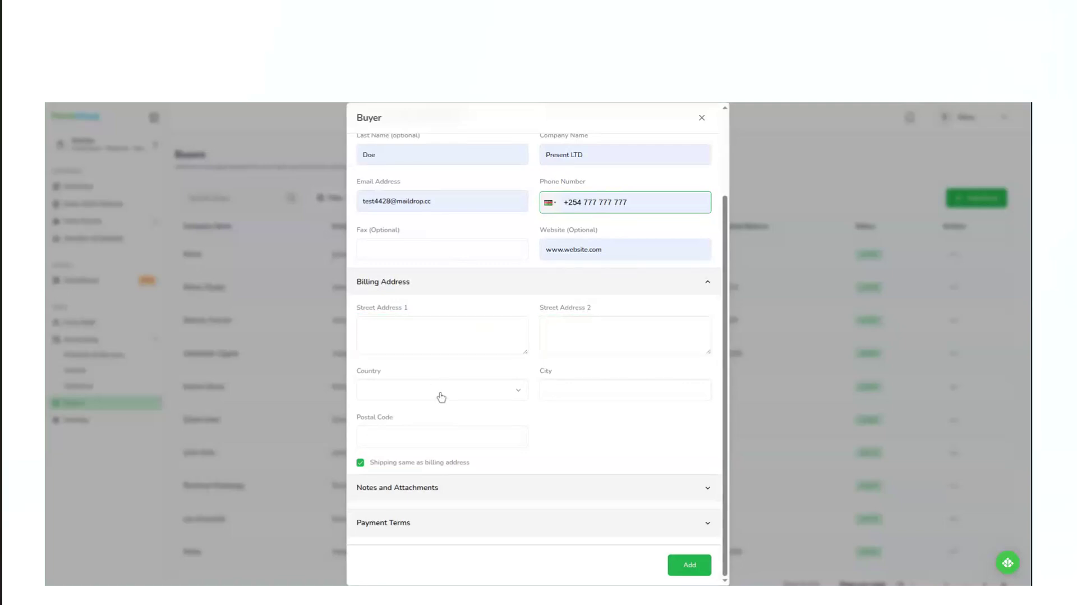
pyautogui.click(579, 391)
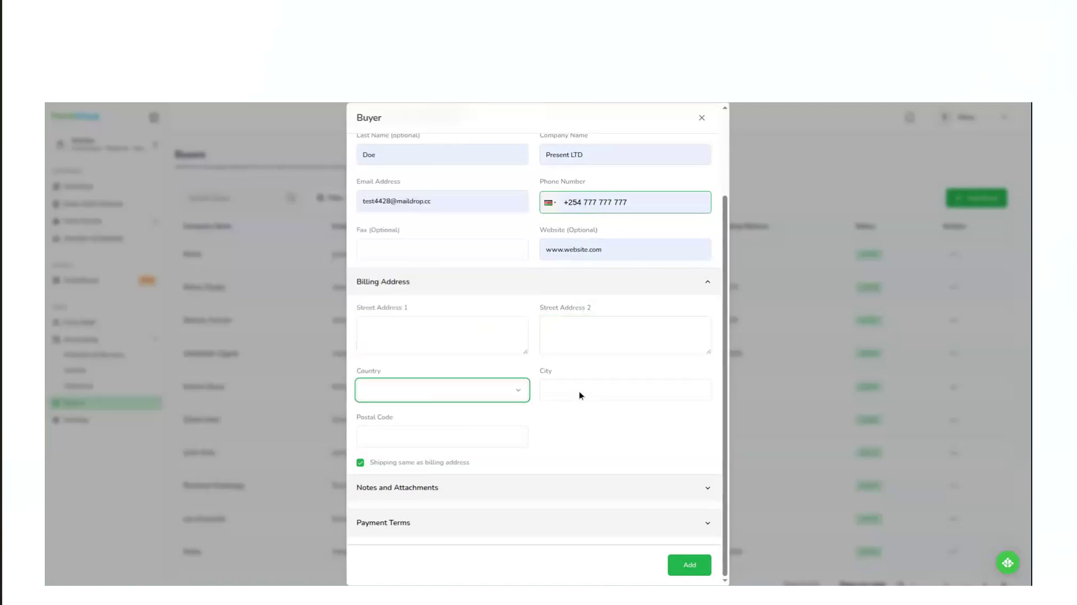
pyautogui.click(461, 435)
pyautogui.click(579, 432)
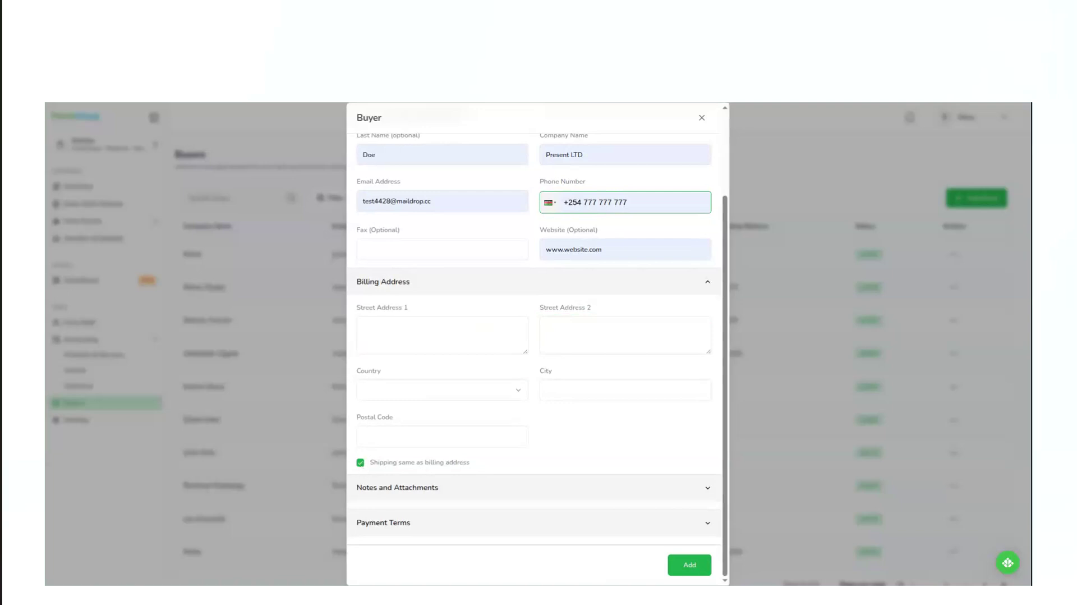
# Turn off "Shipping same as billing address" to view the separate shipping fields, and turn the option back on.
pyautogui.click(361, 465)
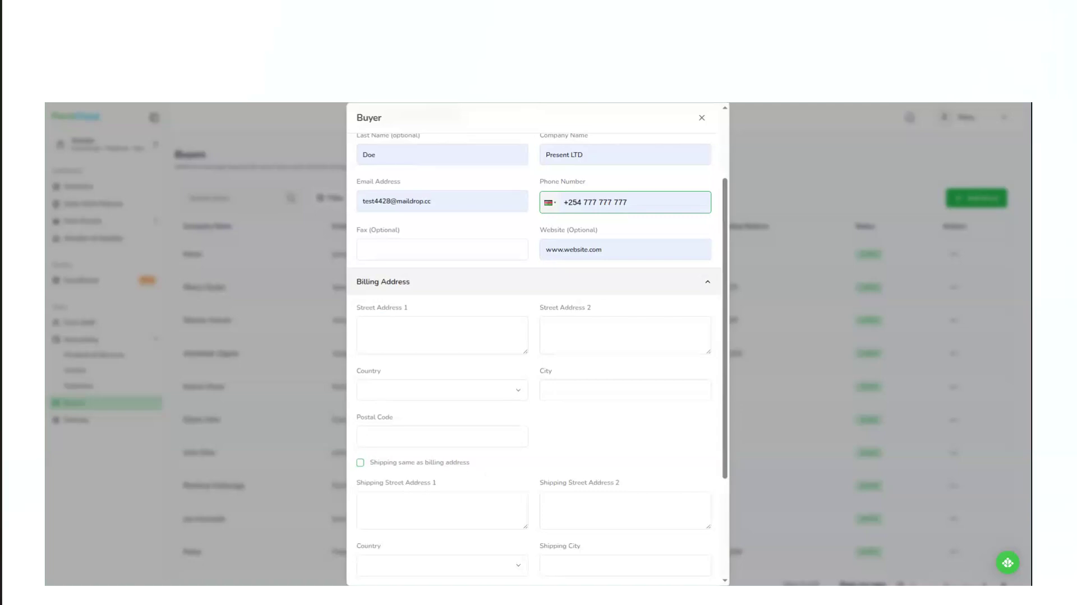
pyautogui.scroll(-3, 477, 467)
pyautogui.click(388, 350)
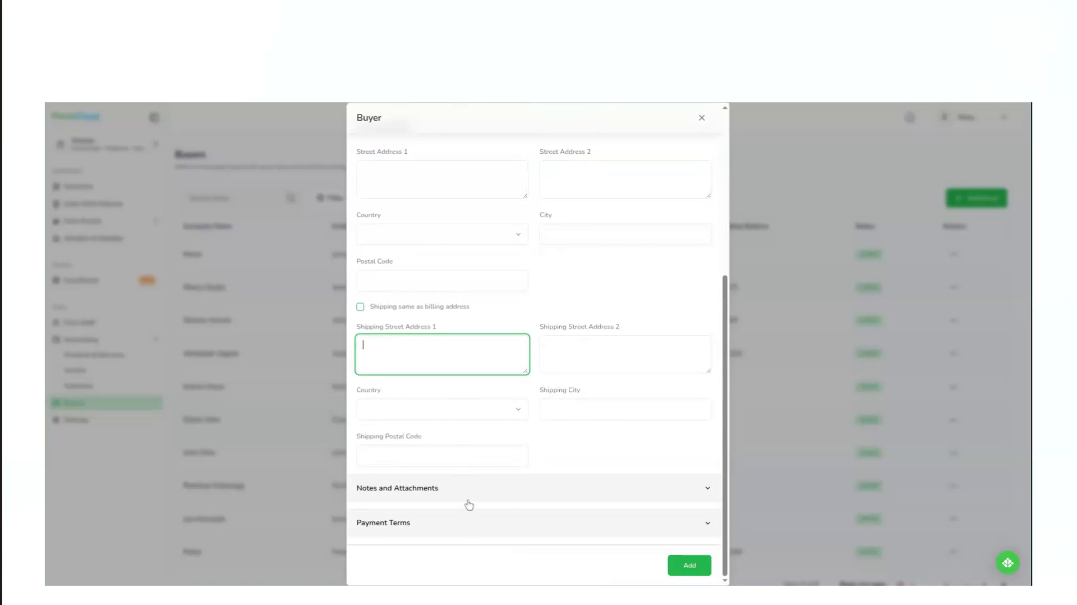
pyautogui.scroll(1, 459, 368)
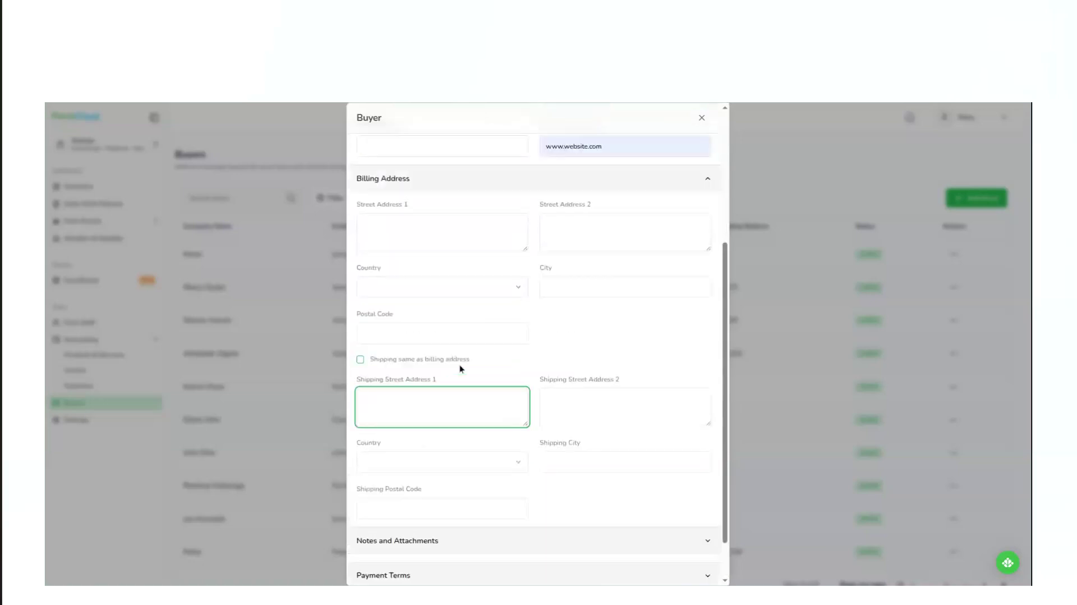
pyautogui.click(360, 380)
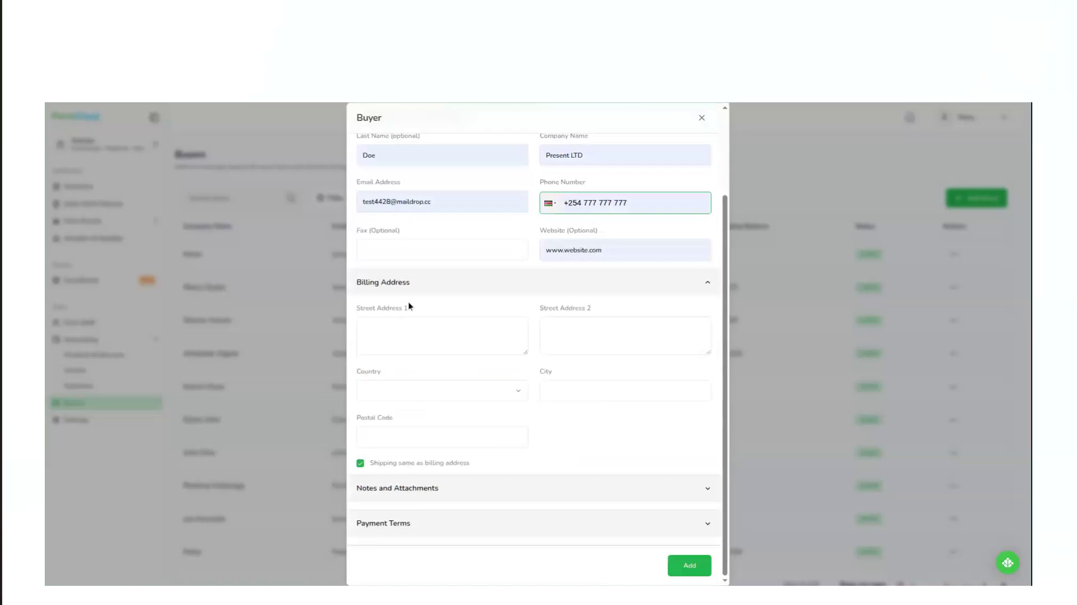
# Fill in the buyer's first billing street address and copy the same text into the second street address.
pyautogui.click(391, 338)
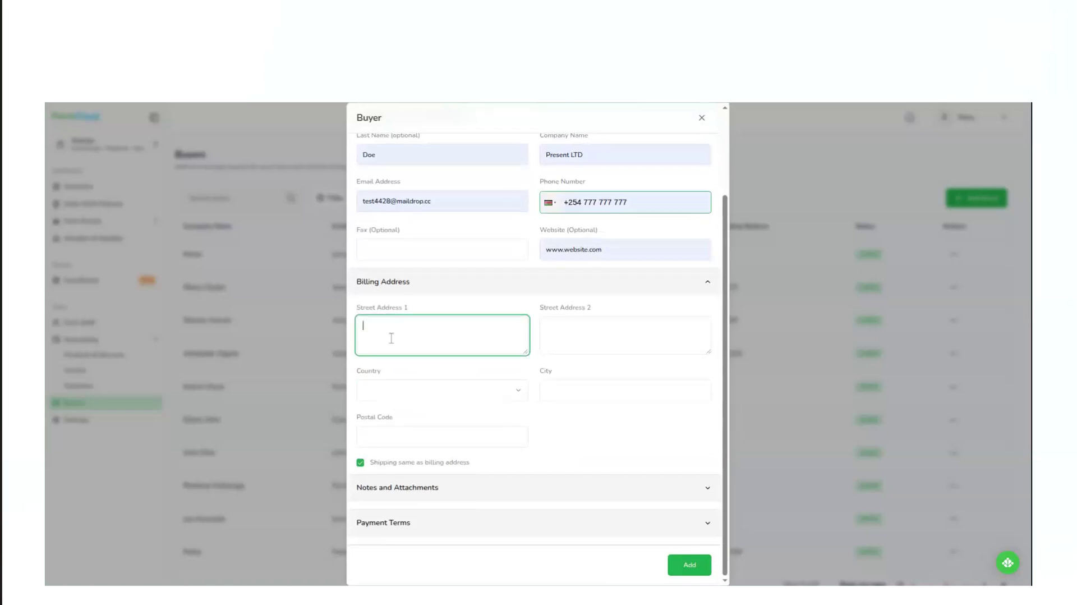
pyautogui.write('Nairob')
pyautogui.write('i lNae')
pyautogui.press('BackSpace')
pyautogui.press('BackSpace')
pyautogui.press('BackSpace')
pyautogui.press('BackSpace')
pyautogui.press('BackSpace')
pyautogui.write('Lane 01')
pyautogui.tripleClick(397, 325)
pyautogui.hotkey('ctrl', 'c')
pyautogui.click(580, 344)
pyautogui.hotkey('ctrl', 'v')
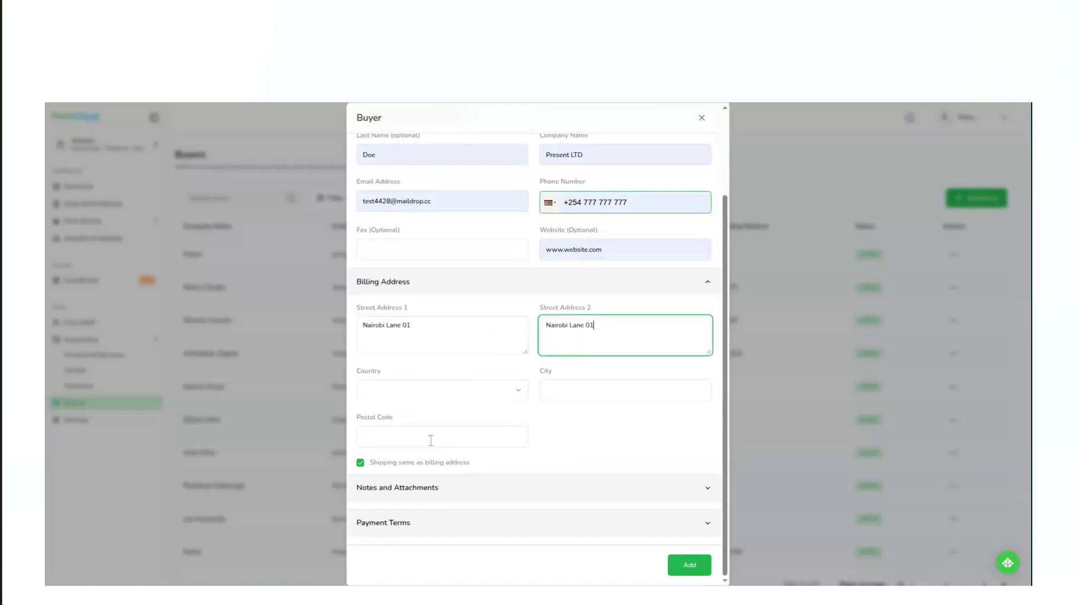
# Set the billing country to Kenya, and fill in the buyer's city and postal code.
pyautogui.click(423, 399)
pyautogui.press('k')
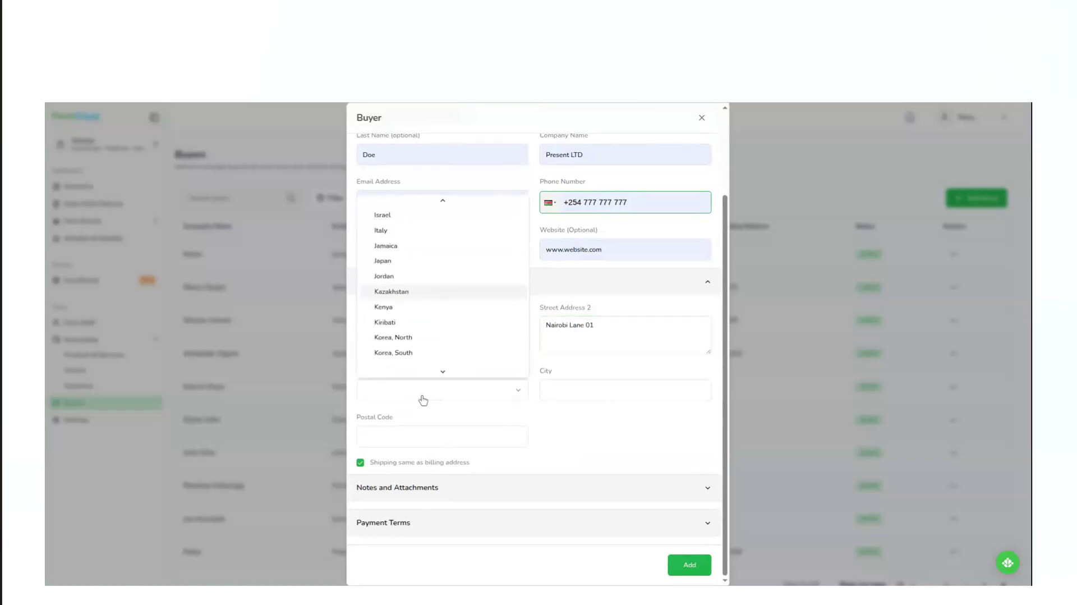
pyautogui.press('Return')
pyautogui.click(569, 390)
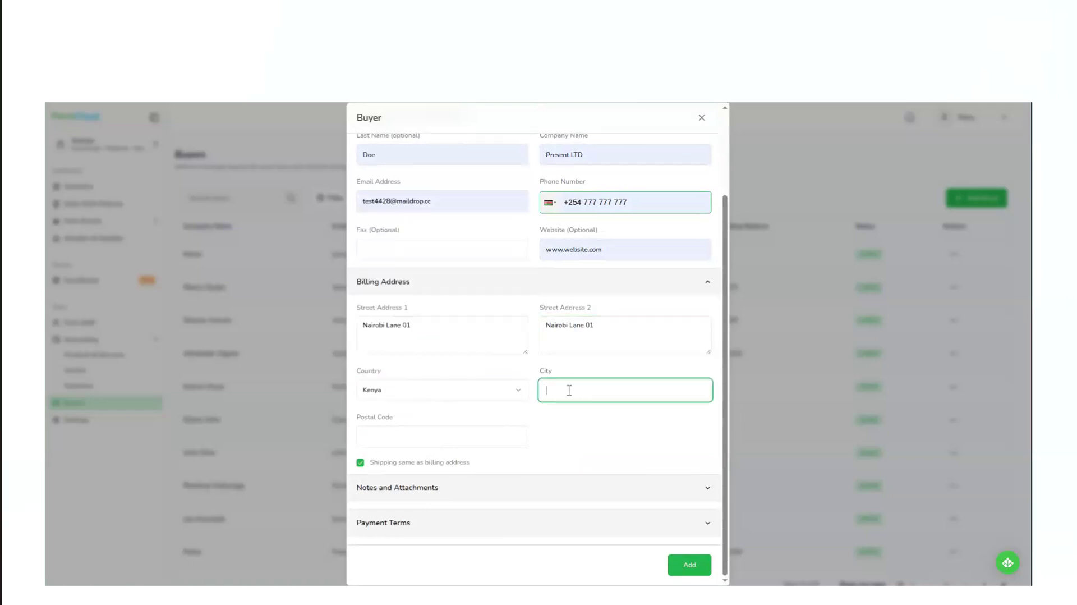
pyautogui.write('Nairobi')
pyautogui.click(463, 437)
pyautogui.write('00100')
# Set the buyer's payment terms to a 10-day invoice period with Mpesa as the payment method, and submit the buyer.
pyautogui.click(436, 489)
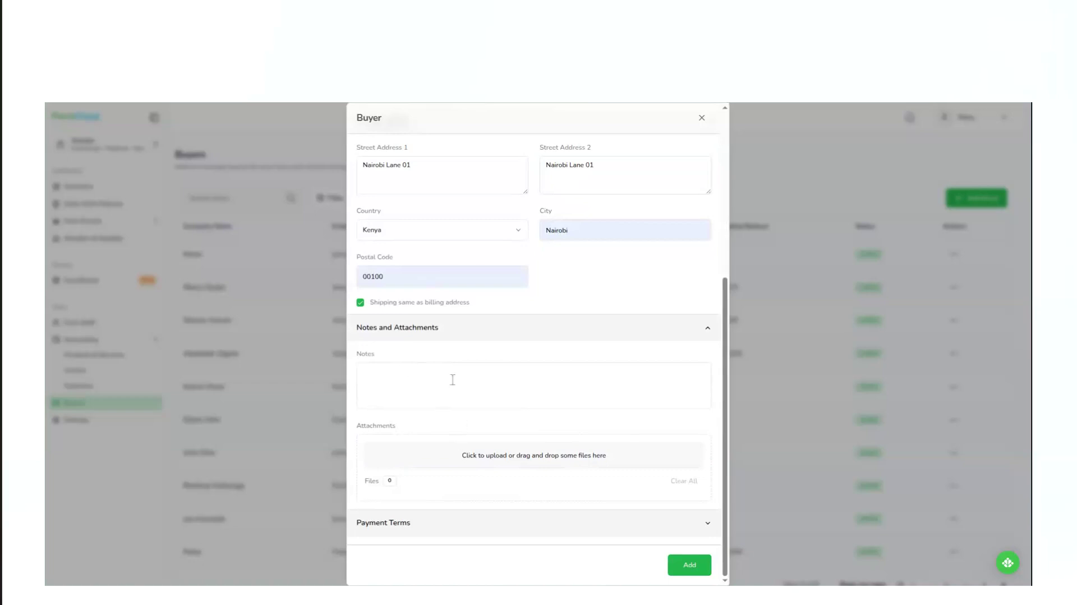
pyautogui.click(469, 523)
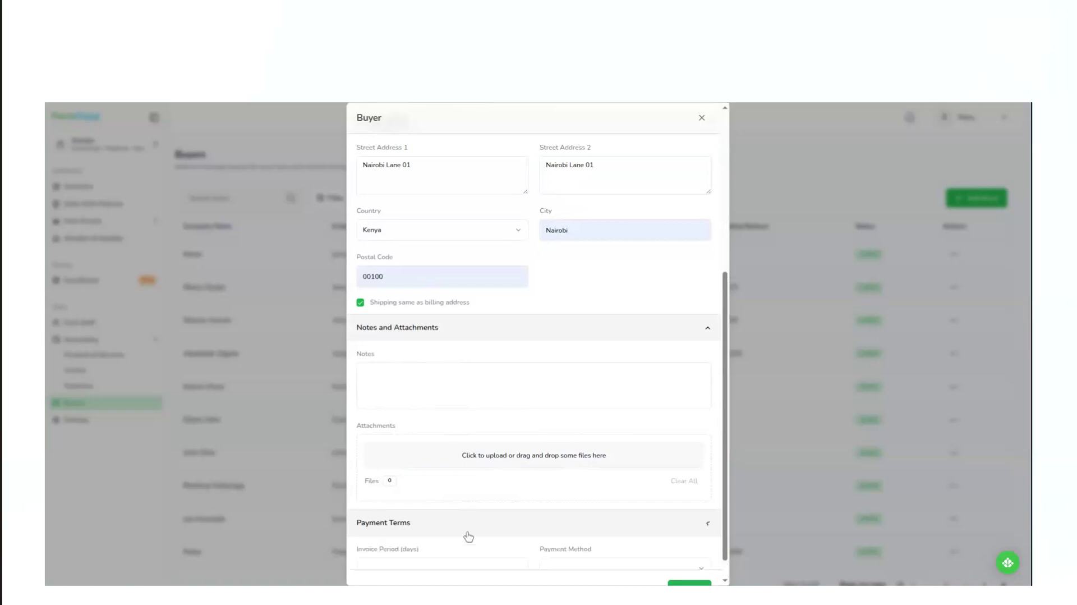
pyautogui.scroll(-1, 467, 537)
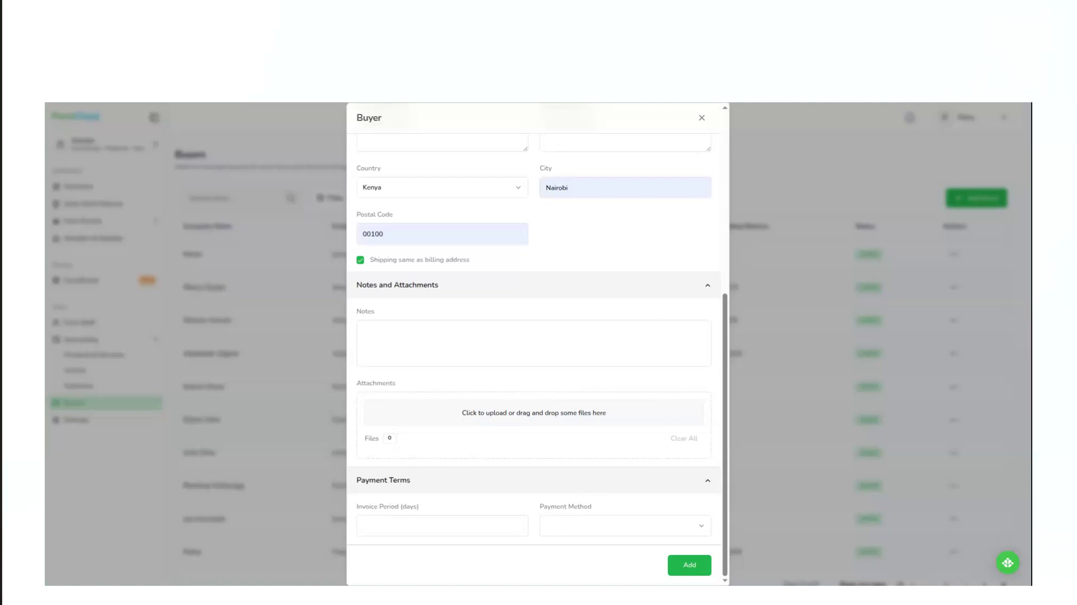
pyautogui.click(601, 531)
pyautogui.click(567, 488)
pyautogui.click(584, 531)
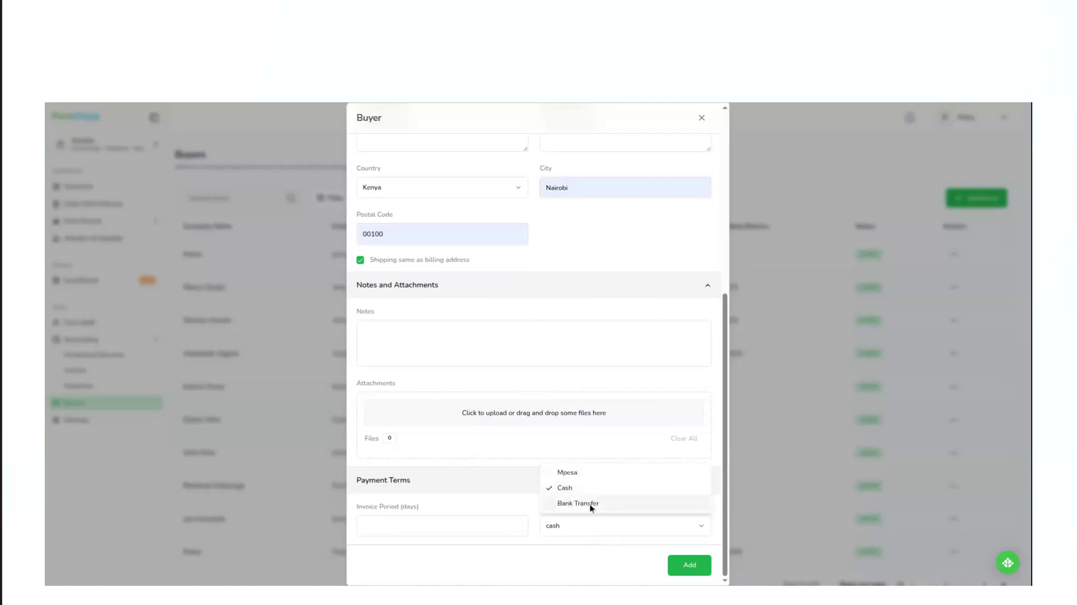
pyautogui.click(596, 473)
pyautogui.click(399, 531)
pyautogui.write('10')
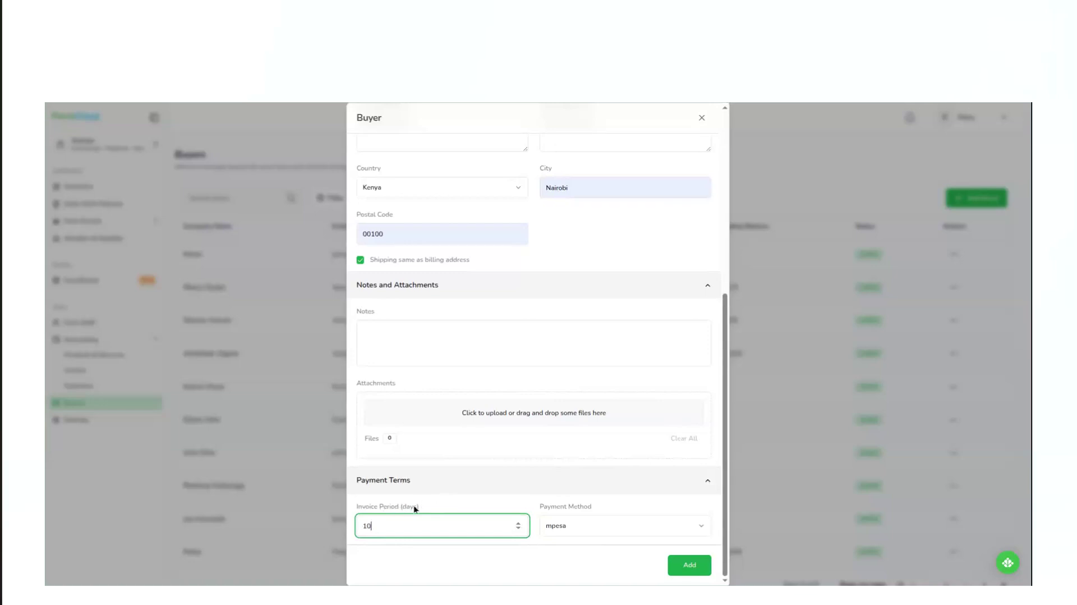
pyautogui.click(695, 569)
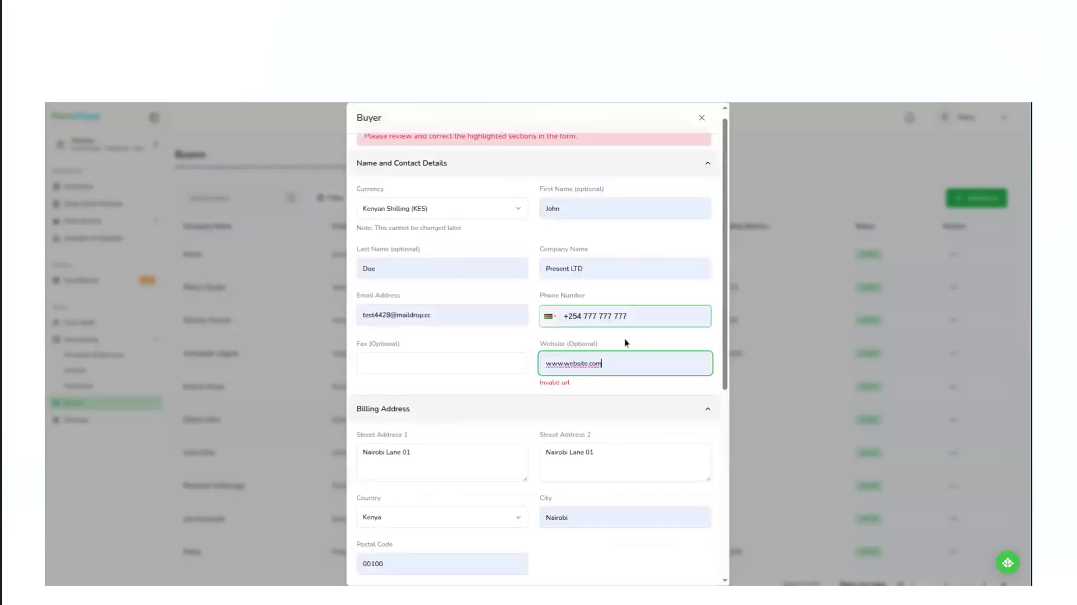
# Clear the buyer's website, try to add the buyer again, and close the buyer form.
pyautogui.tripleClick(589, 364)
pyautogui.press('BackSpace')
pyautogui.scroll(-6, 589, 364)
pyautogui.click(686, 567)
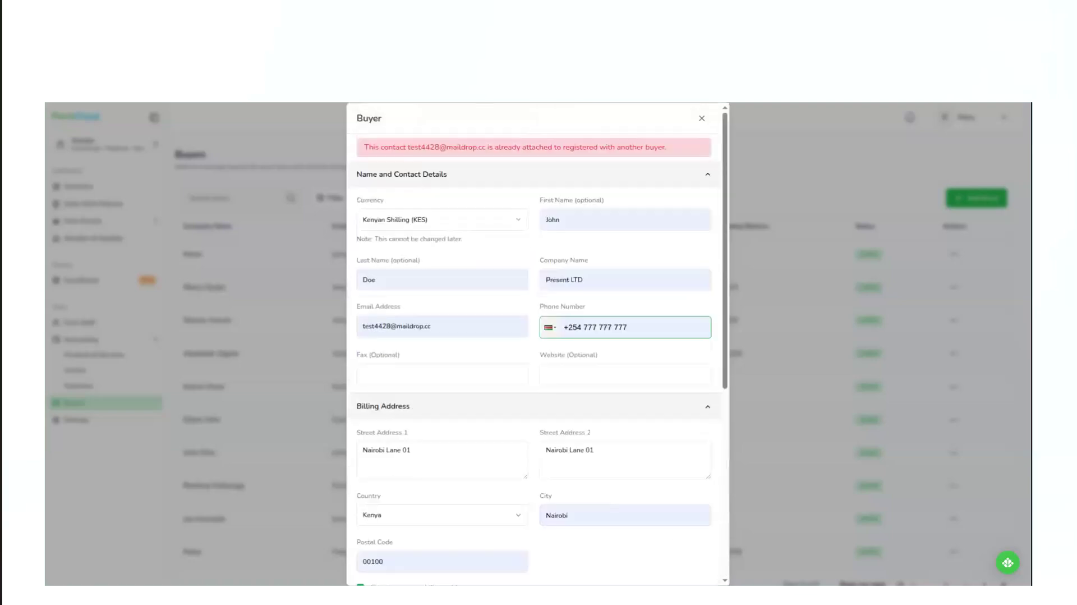
pyautogui.click(701, 119)
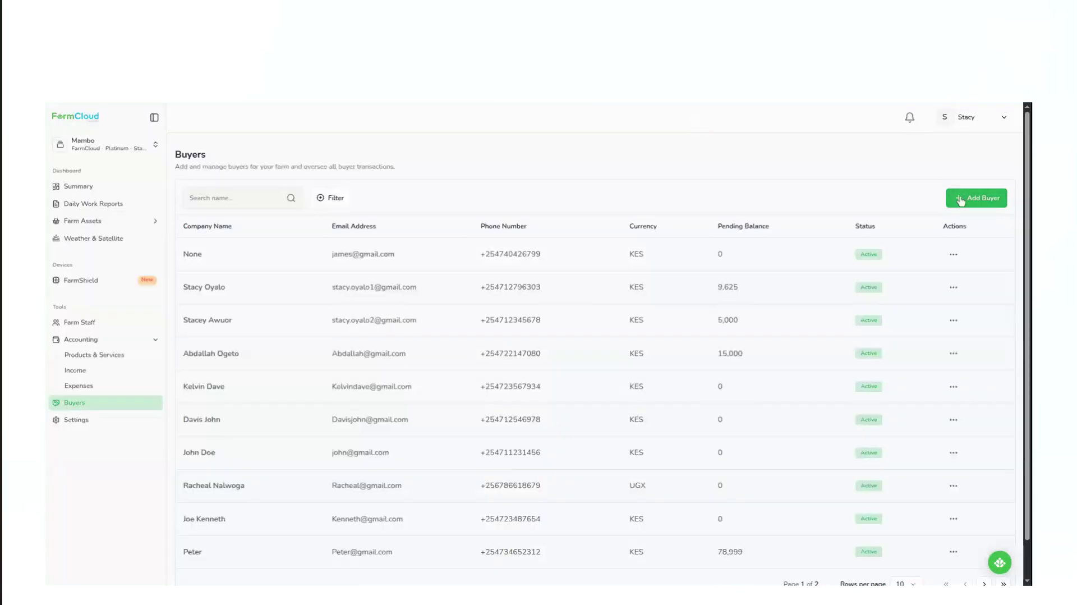
# Start a new buyer record with Kenyan Shilling (KES) as the currency.
pyautogui.click(960, 199)
pyautogui.click(437, 232)
pyautogui.press('k')
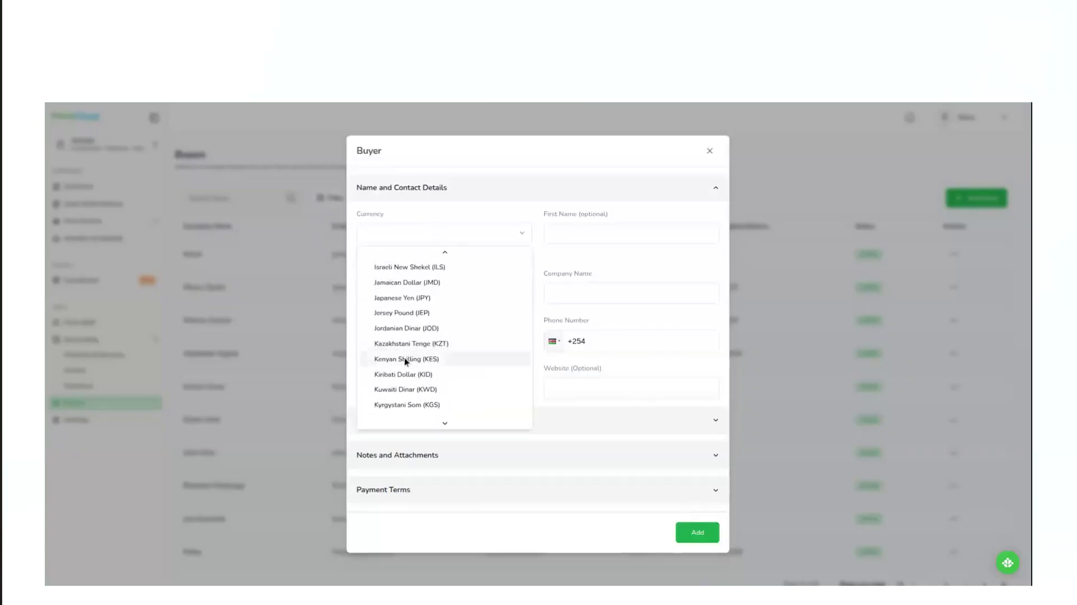
pyautogui.click(406, 360)
# Fill in the buyer's first and last name, and set the company name to Present LTD.
pyautogui.click(589, 239)
pyautogui.write('name')
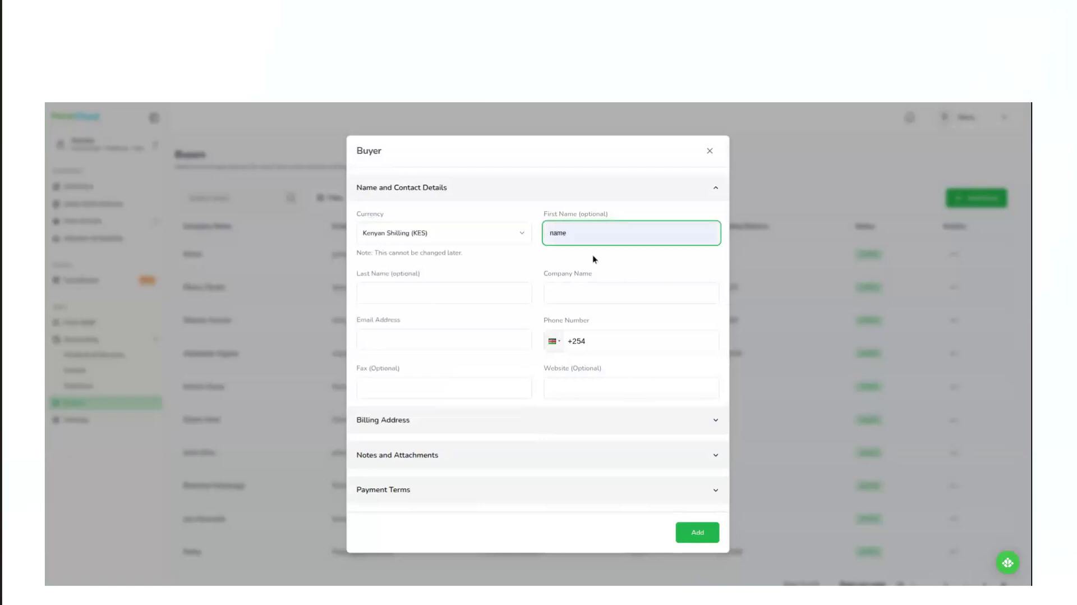
pyautogui.hotkey('ctrl', 'a')
pyautogui.write('John')
pyautogui.click(455, 292)
pyautogui.write('name')
pyautogui.click(585, 293)
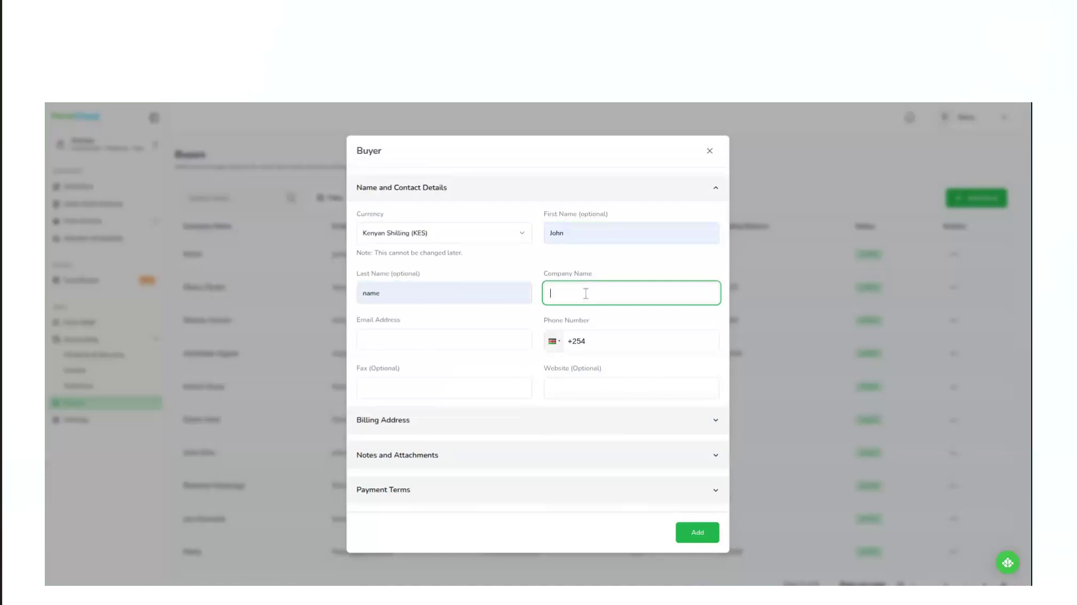
pyautogui.write('Present LTD')
# Fill in the buyer's email address, changing one digit of the reused address, and enter the buyer's phone number.
pyautogui.click(436, 342)
pyautogui.hotkey('ctrl', 'v')
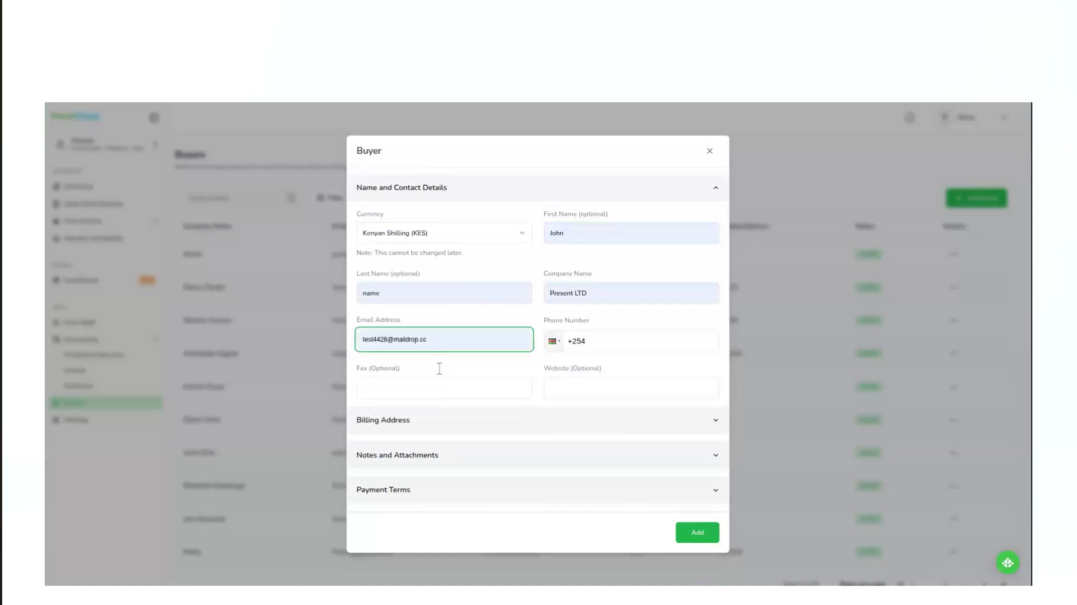
pyautogui.click(391, 339)
pyautogui.press('BackSpace')
pyautogui.write('4')
pyautogui.click(618, 345)
pyautogui.write('567 839 54')
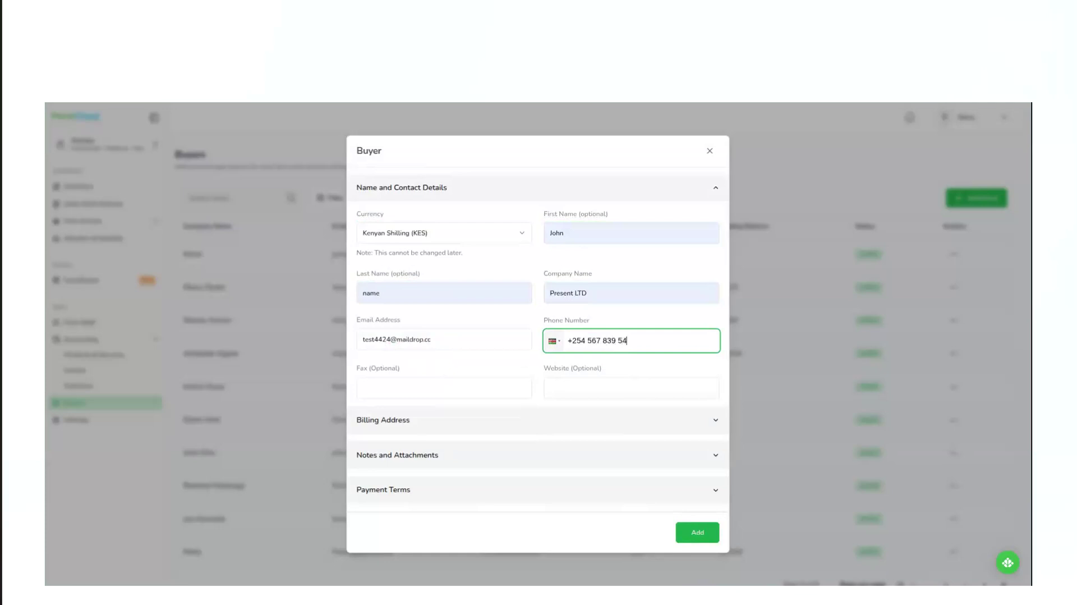
pyautogui.click(588, 340)
pyautogui.write('756')
# Expand the billing address section and fill in both street address fields with the same street text.
pyautogui.click(535, 432)
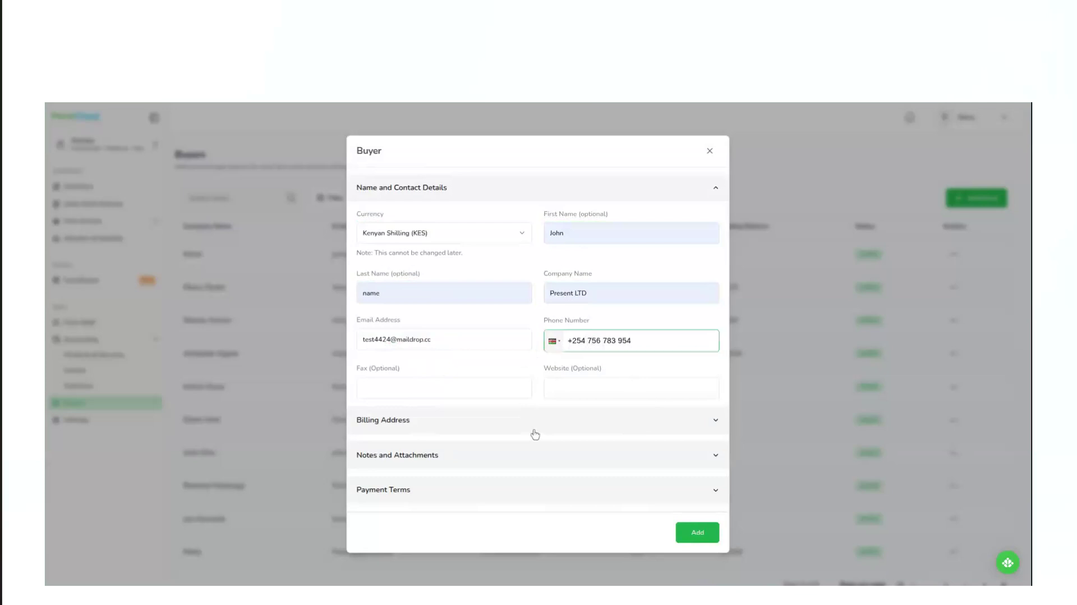
pyautogui.click(426, 437)
pyautogui.write('Nairobi Lane 01')
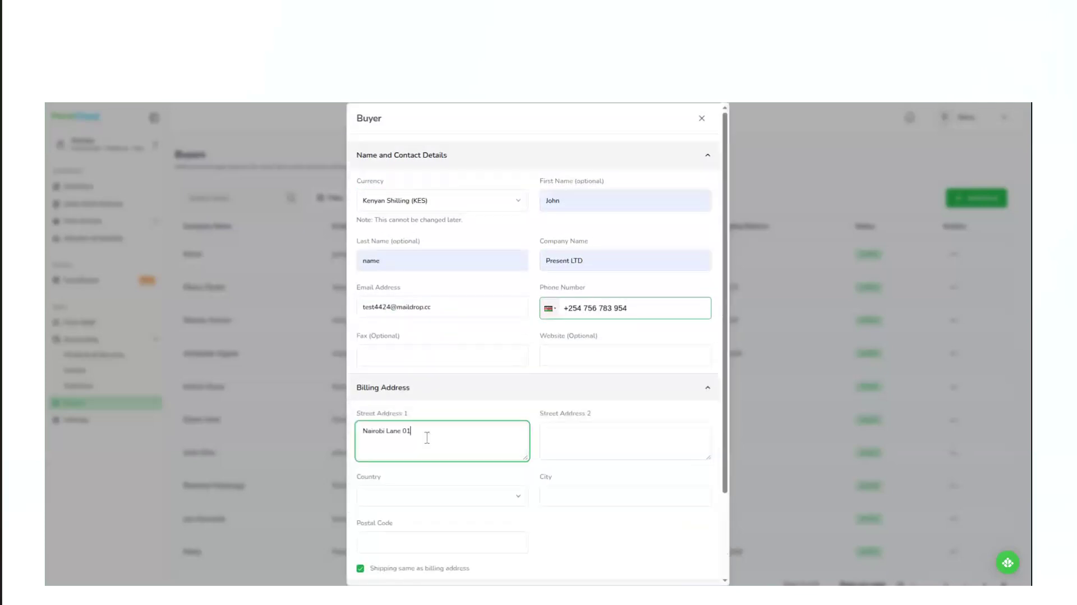
pyautogui.click(567, 441)
pyautogui.hotkey('ctrl', 'v')
# Set the buyer's billing country to Kenya and fill in the city.
pyautogui.scroll(-1, 567, 443)
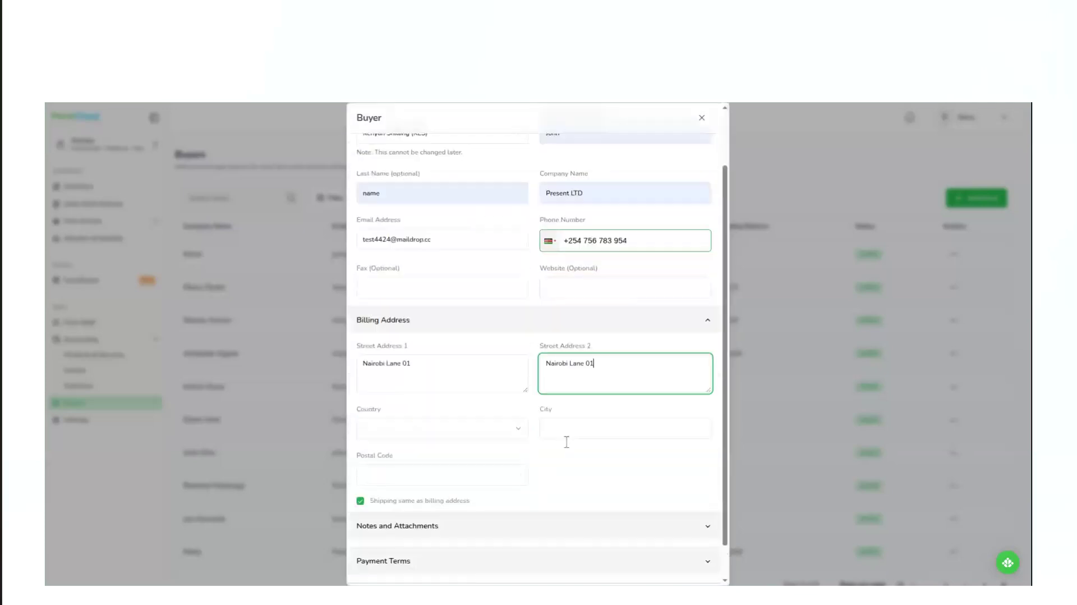
pyautogui.scroll(-1, 567, 442)
pyautogui.click(435, 393)
pyautogui.press('k')
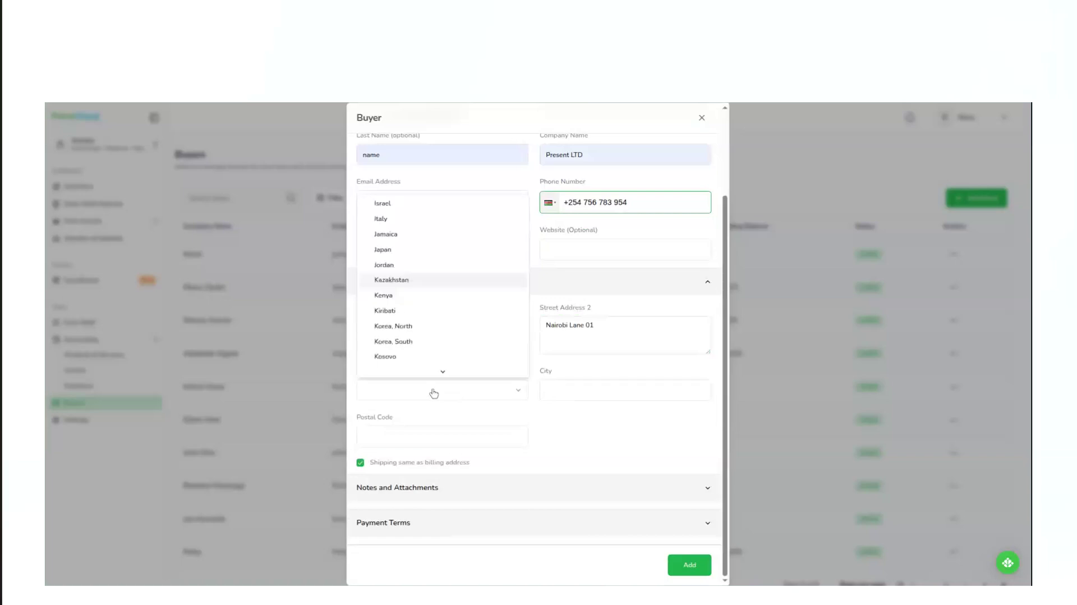
pyautogui.click(407, 307)
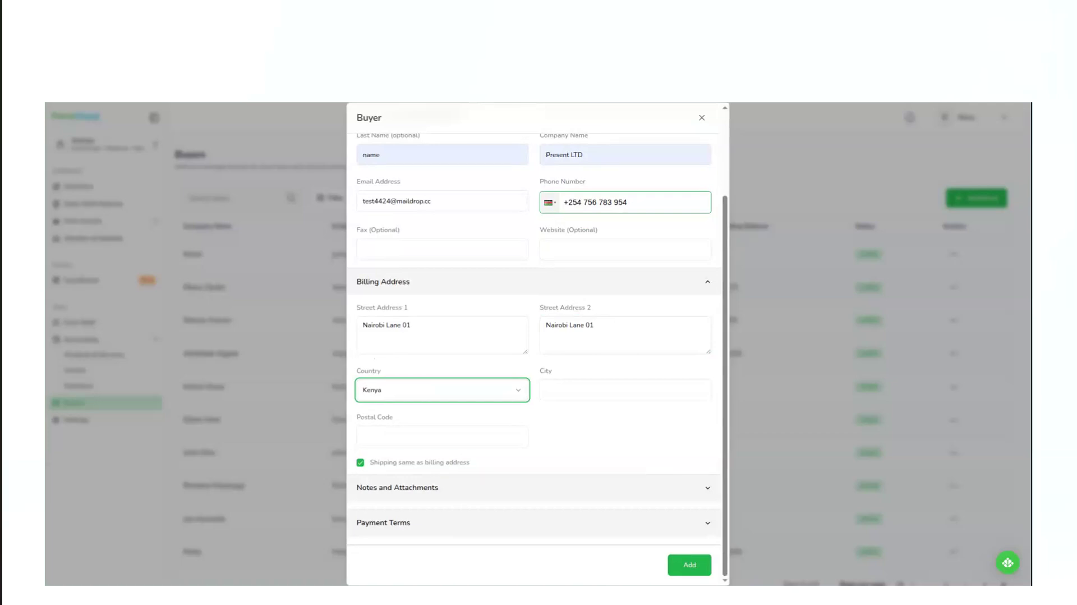
pyautogui.click(570, 391)
pyautogui.write('Nairobi')
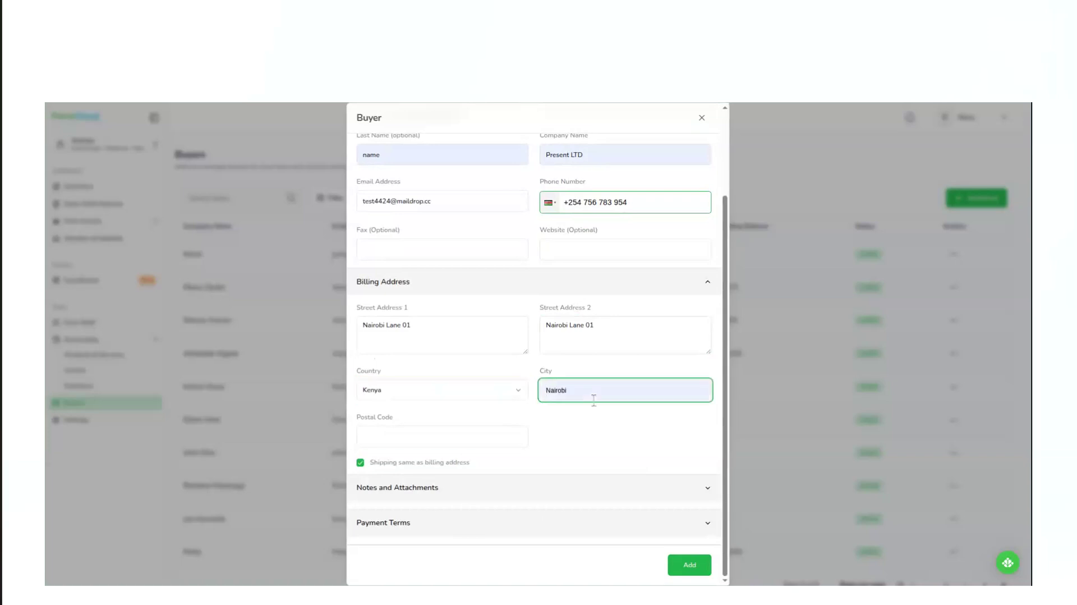
# Expand the notes and payment sections, and set a 10-day invoice period with Mpesa as the payment method.
pyautogui.click(439, 496)
pyautogui.click(467, 529)
pyautogui.click(418, 531)
pyautogui.write('19')
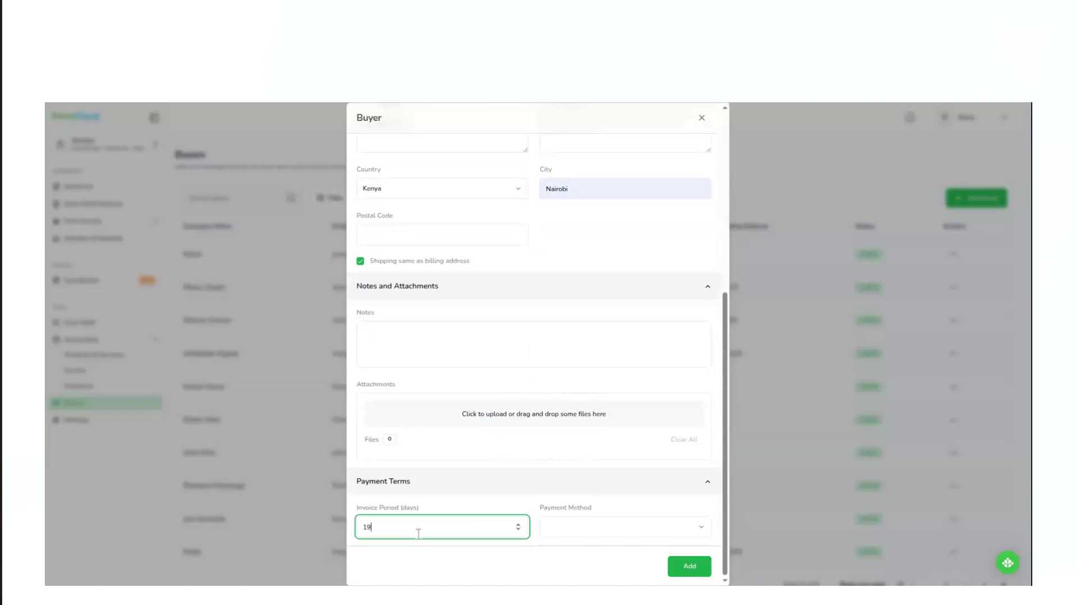
pyautogui.press('BackSpace')
pyautogui.write('0')
pyautogui.click(565, 530)
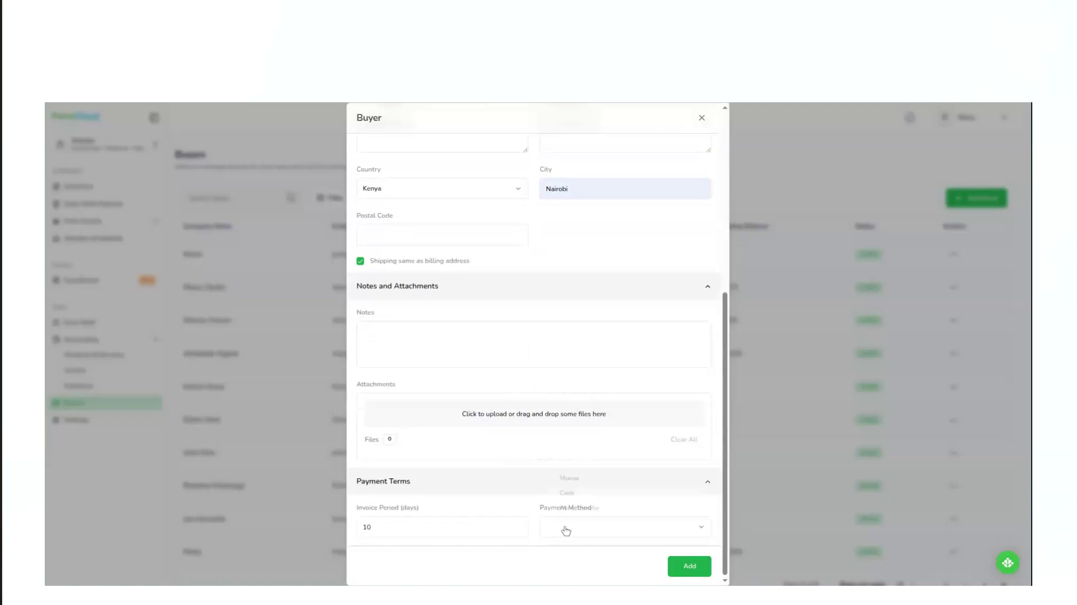
pyautogui.click(588, 475)
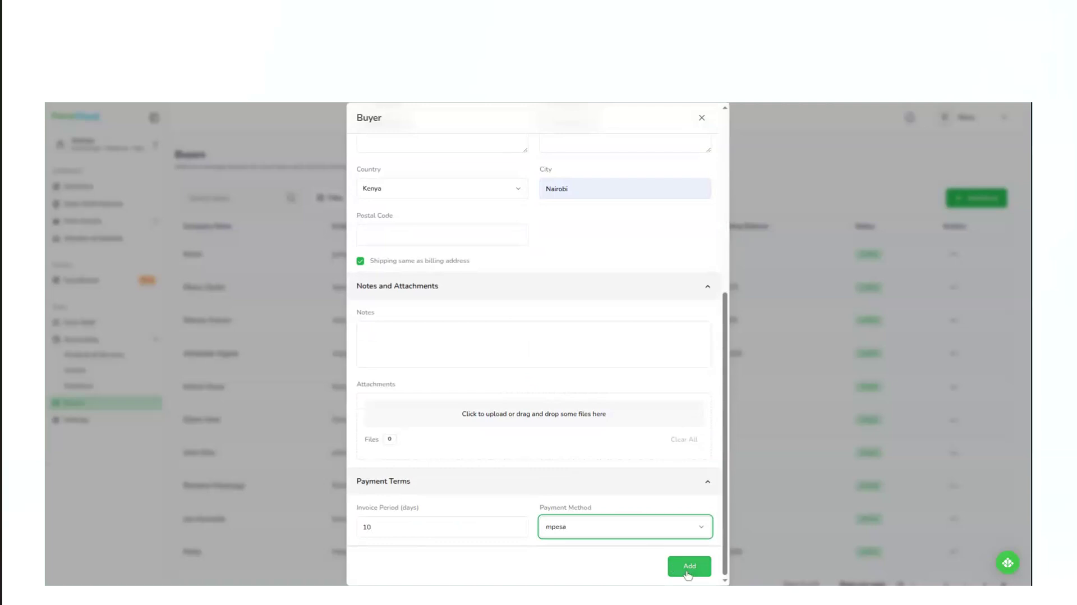
# Submit the buyer, fill in the required postal code, and add the buyer.
pyautogui.click(689, 567)
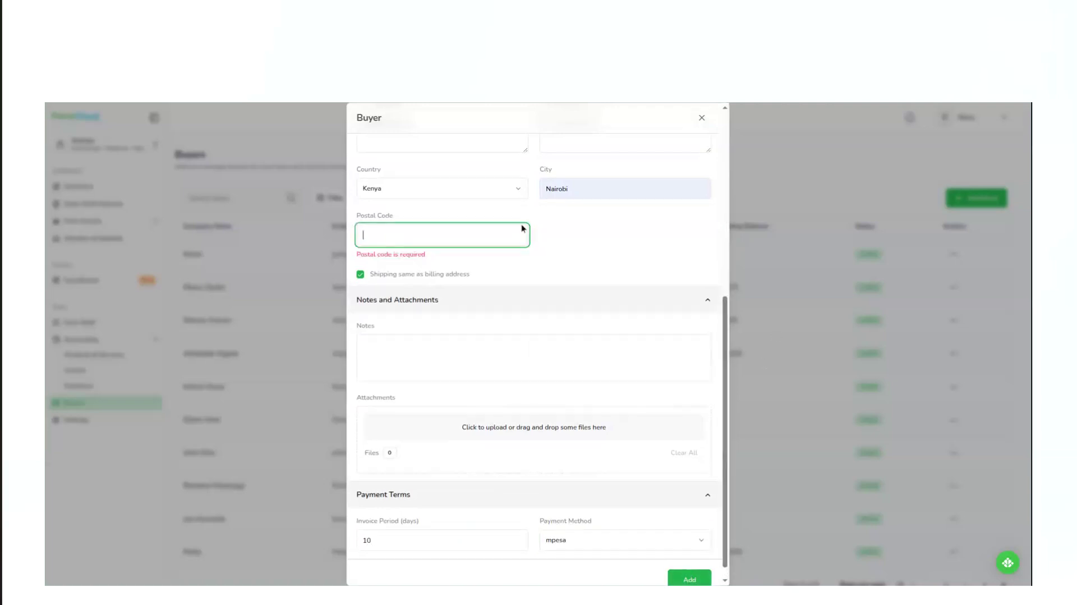
pyautogui.write('00100')
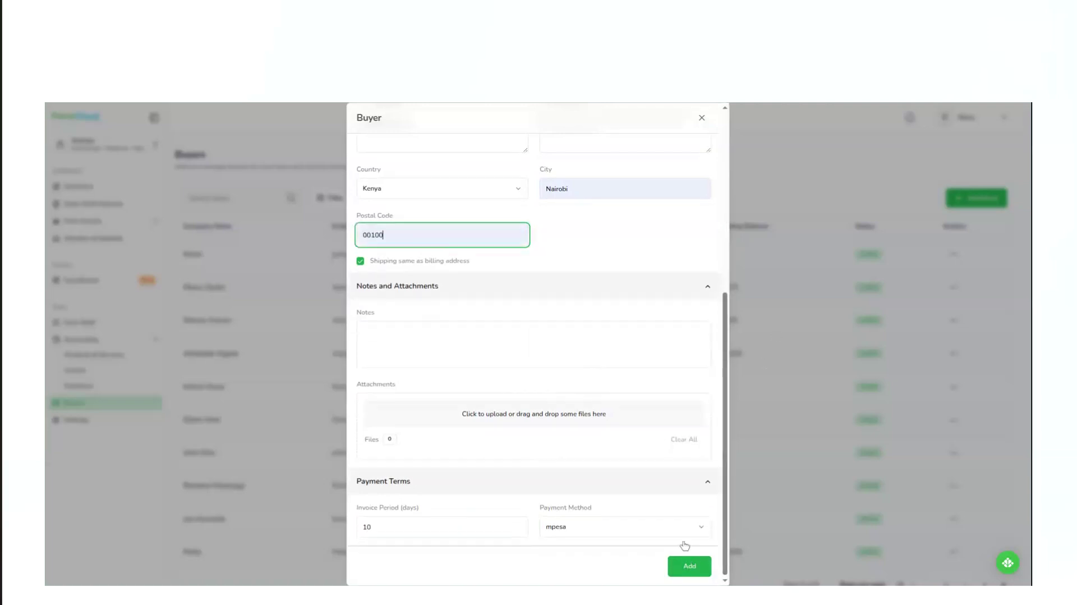
pyautogui.click(691, 566)
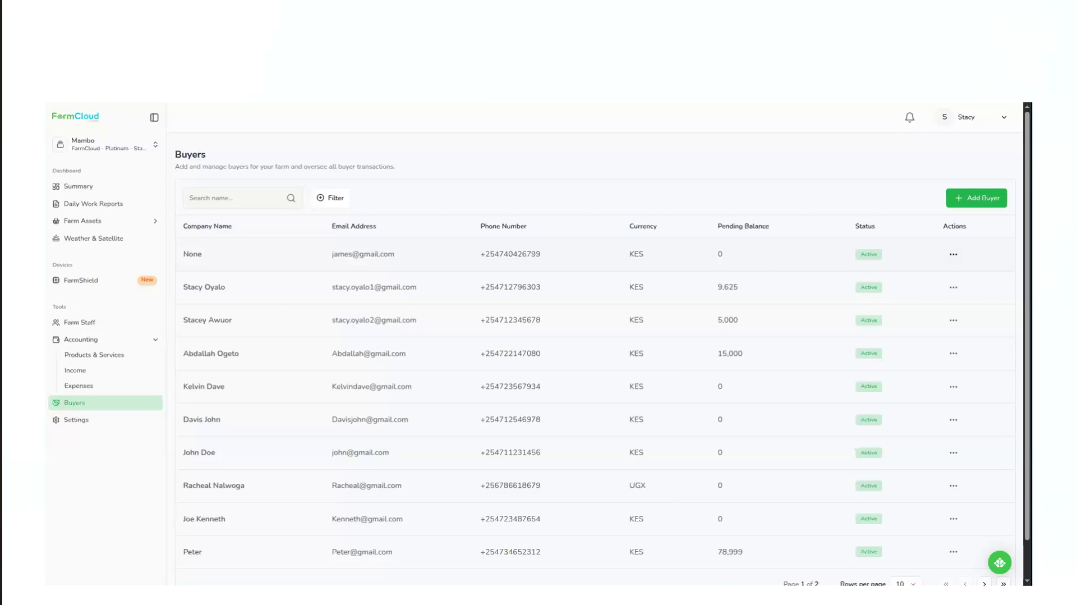
# Archive the buyer whose company name is None, at the head of the buyers list.
pyautogui.click(954, 254)
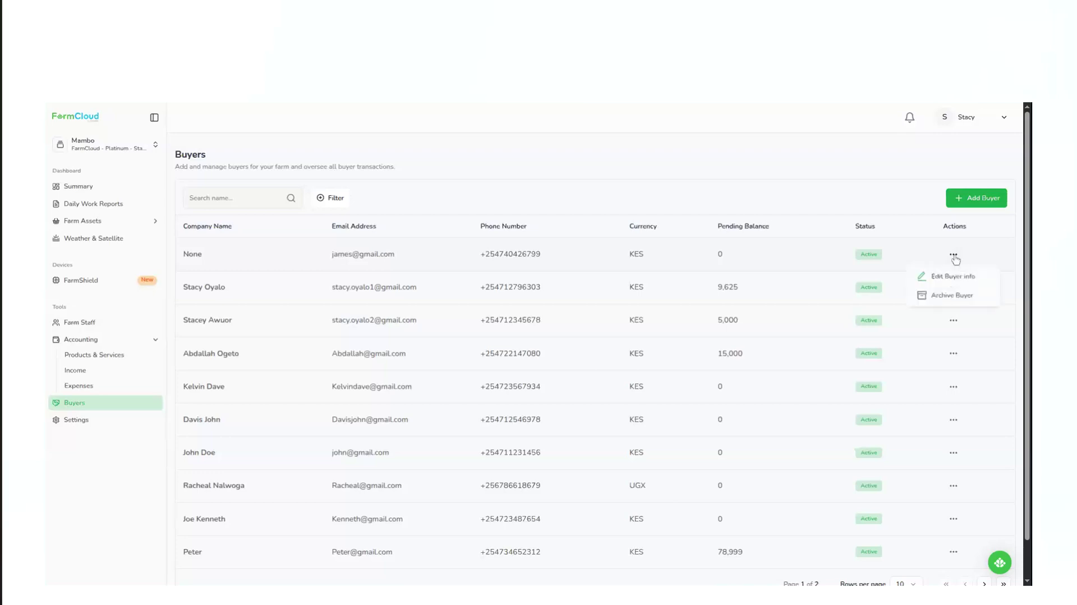
pyautogui.click(944, 300)
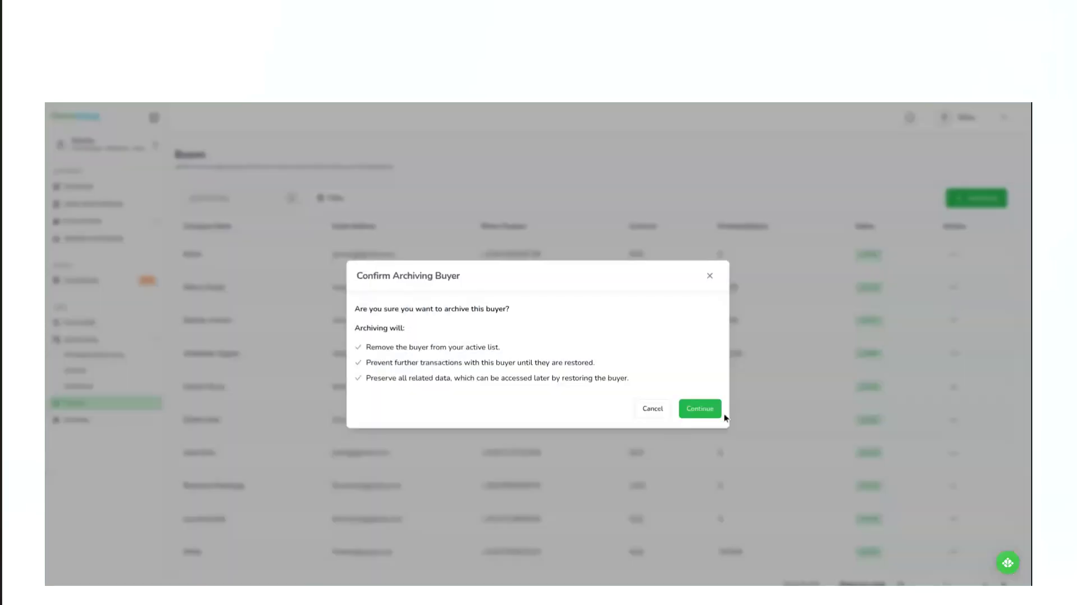
pyautogui.click(698, 408)
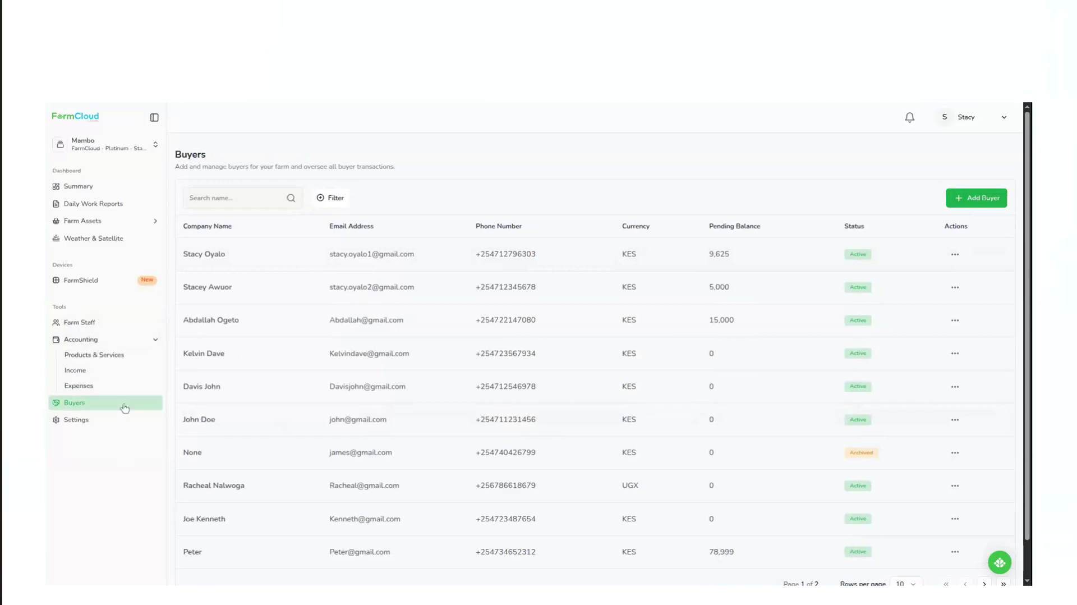
# Go to Products & Services and start a new product named Spades.
pyautogui.click(114, 359)
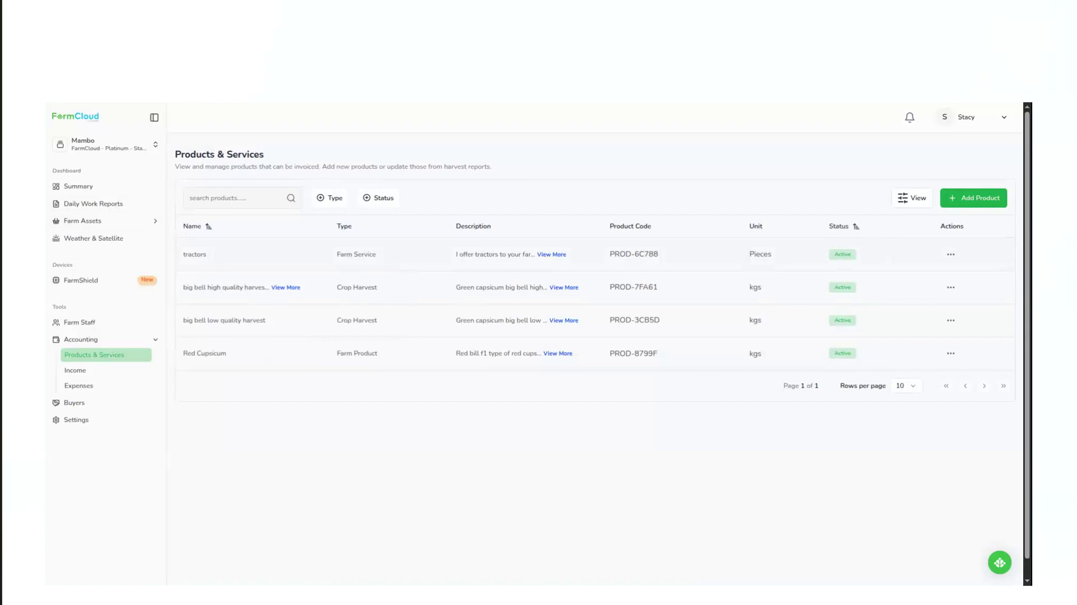
pyautogui.click(969, 199)
pyautogui.click(393, 268)
pyautogui.hotkey('ctrl', 'a')
pyautogui.write('Tractors')
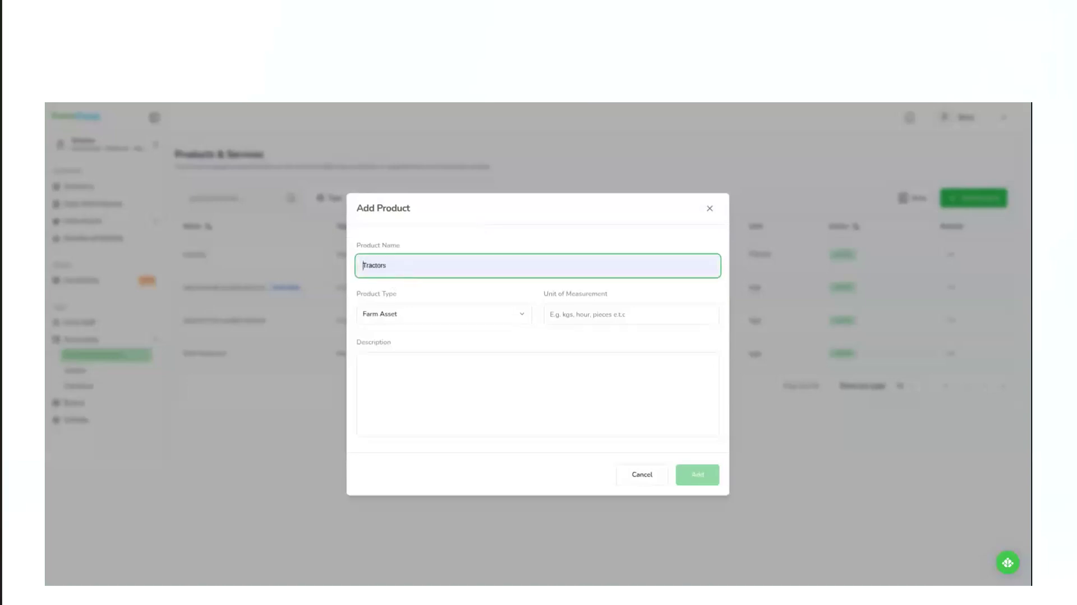
pyautogui.press('BackSpace')
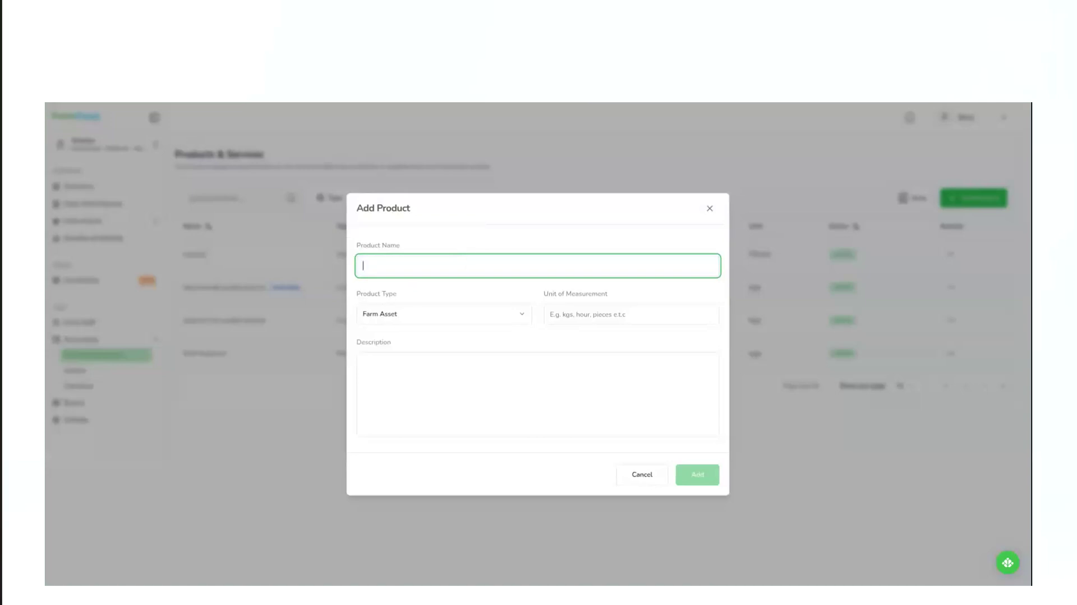
pyautogui.write('Spades')
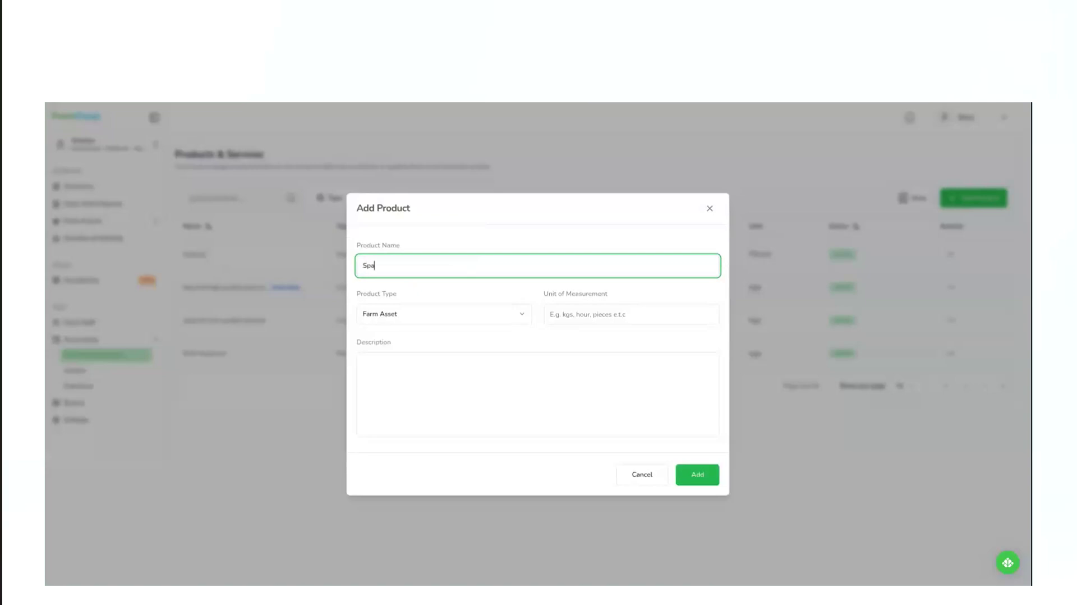
# Set the product type to Farm Asset, the unit to Pieces and the description to "Spades for hire", and add the product.
pyautogui.click(462, 323)
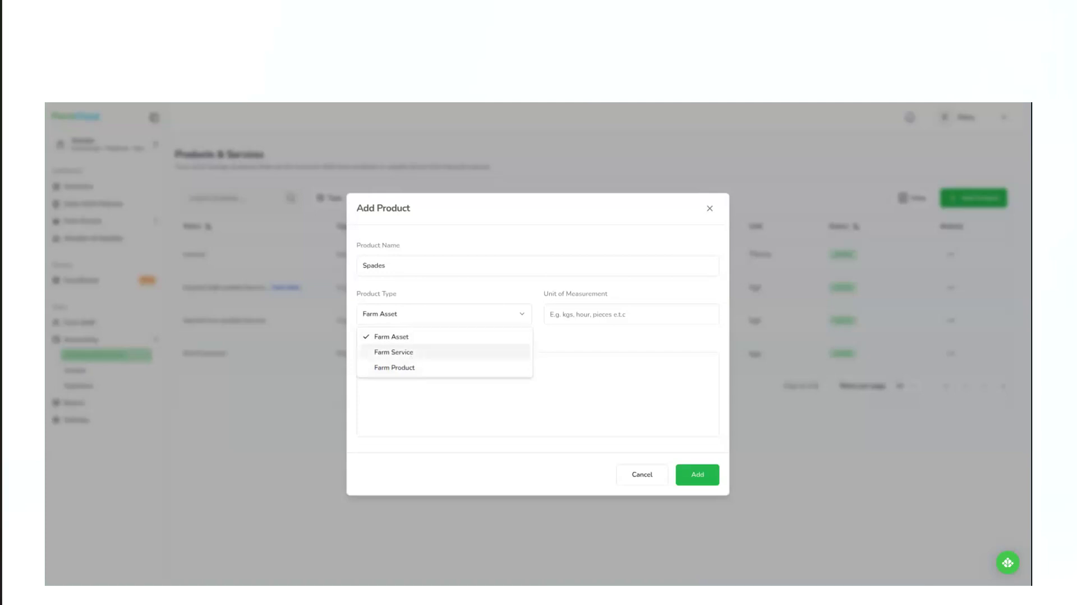
pyautogui.click(414, 338)
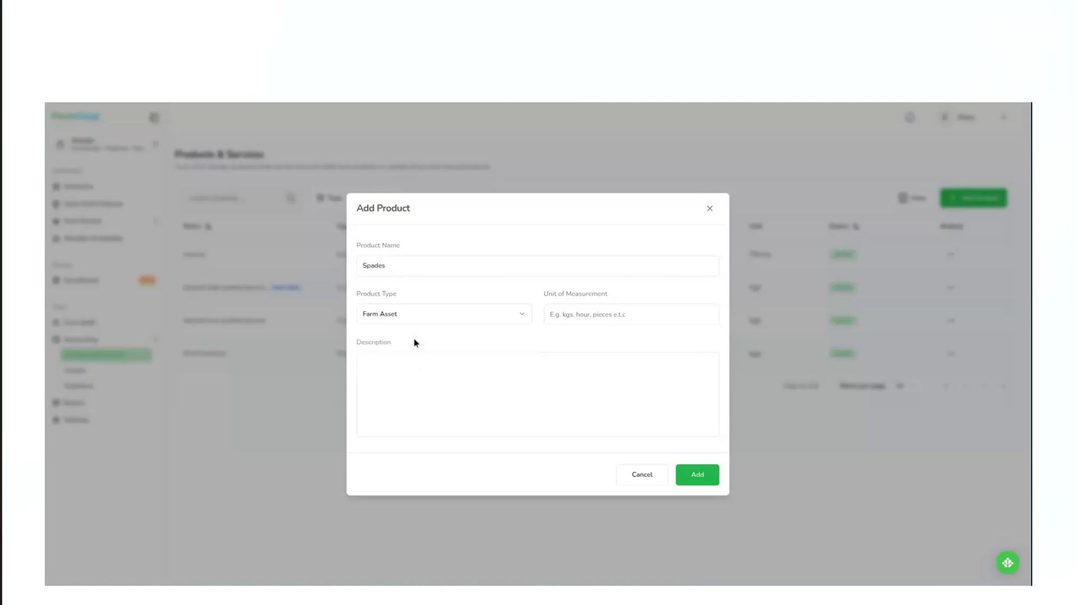
pyautogui.click(564, 316)
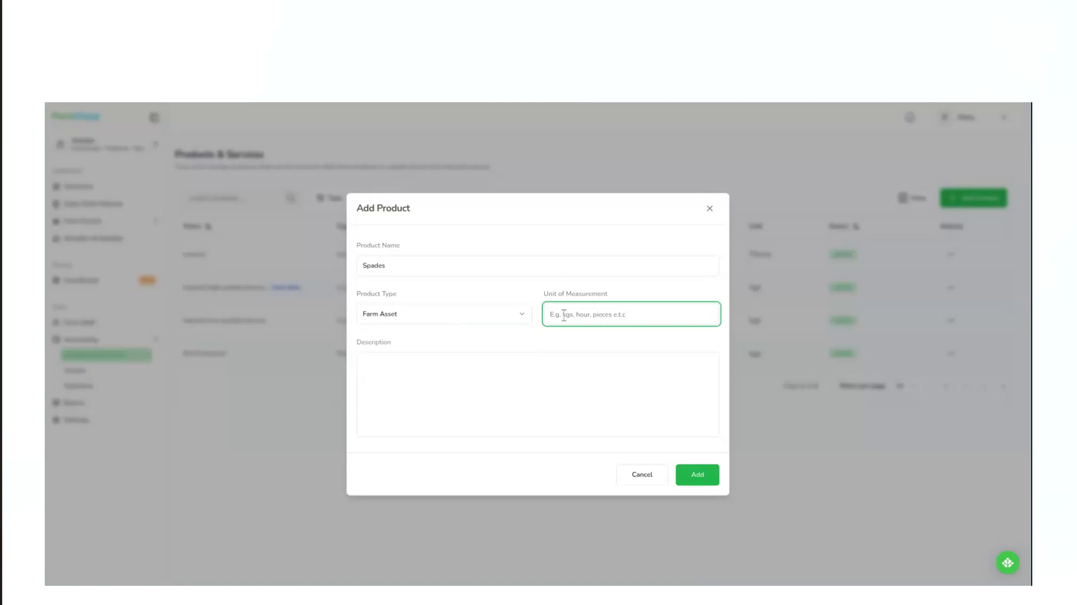
pyautogui.click(592, 333)
pyautogui.click(400, 385)
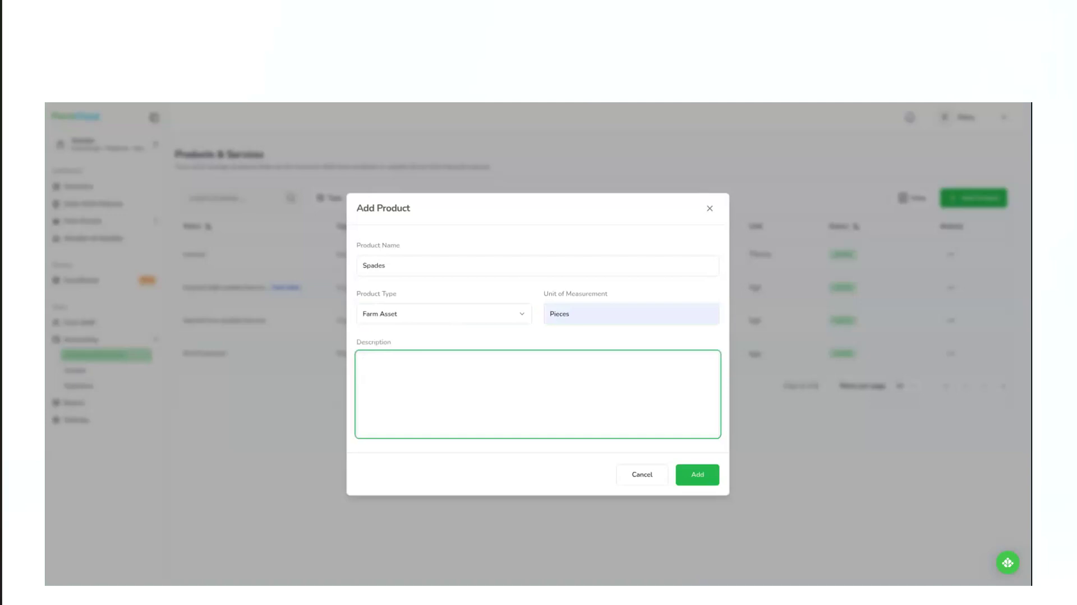
pyautogui.write('Spades for hire')
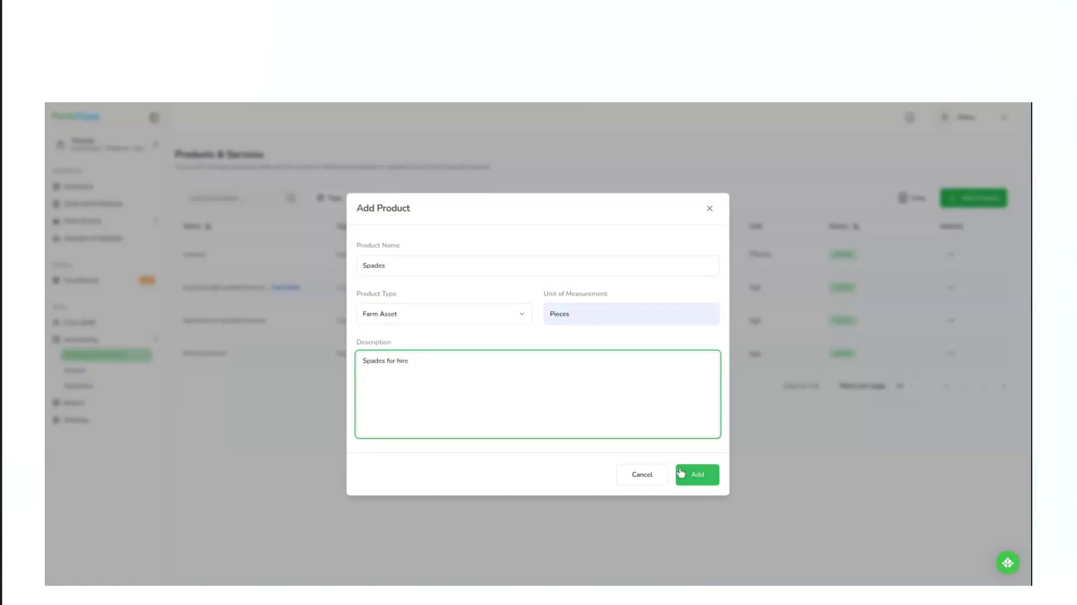
pyautogui.click(704, 478)
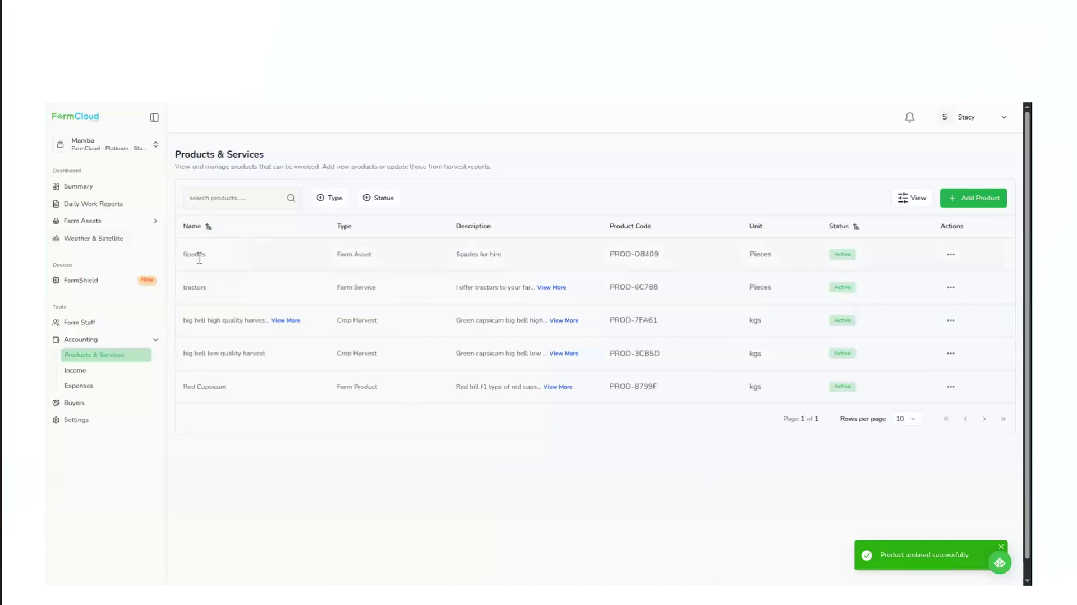
# Check which actions are available for the Spades product in the products list.
pyautogui.doubleClick(199, 259)
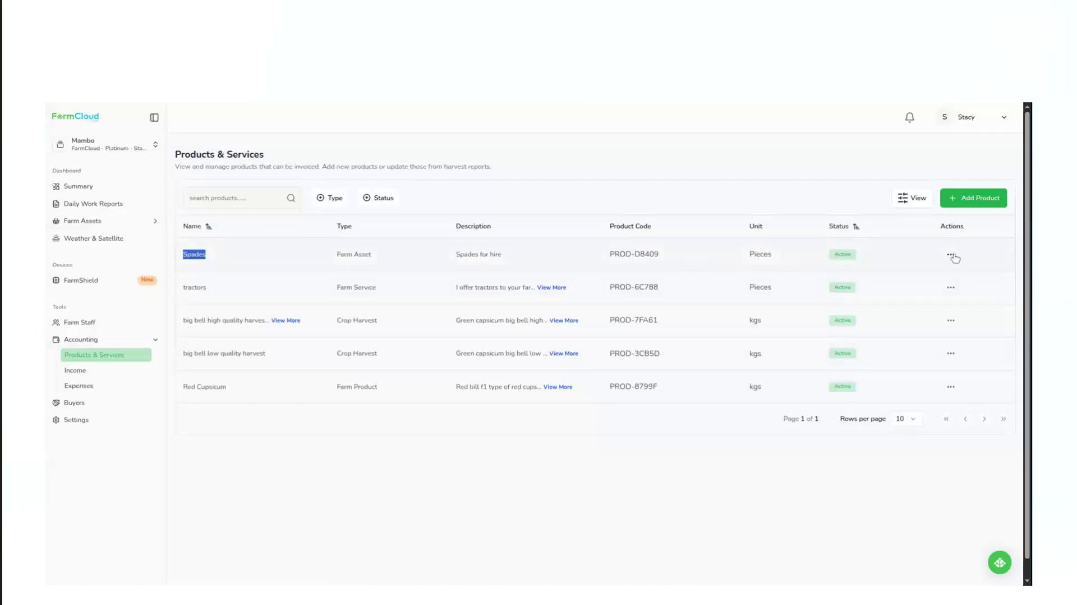
pyautogui.click(952, 256)
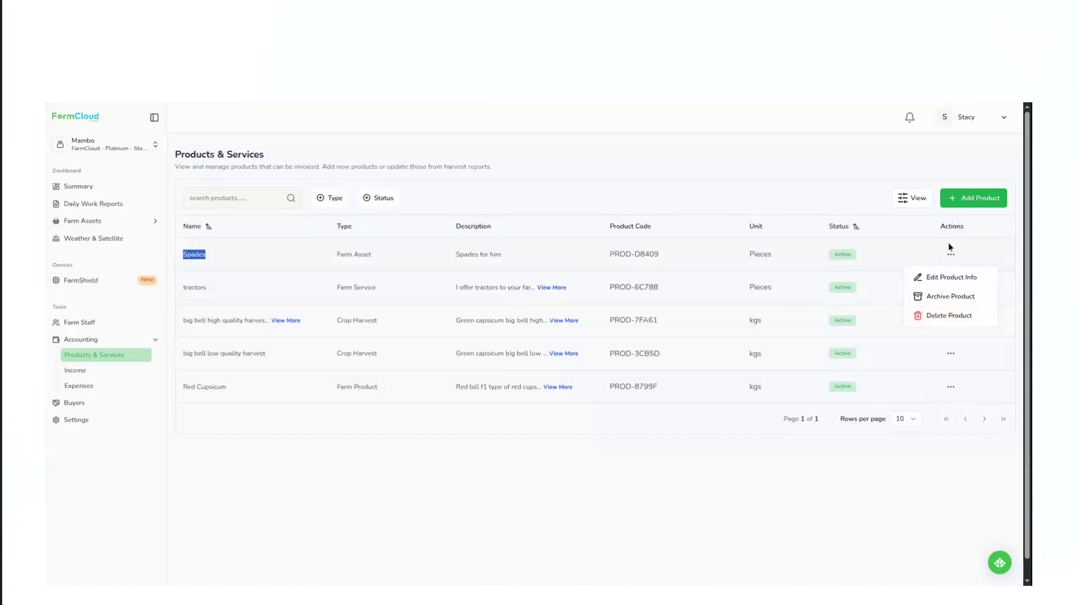
pyautogui.click(590, 483)
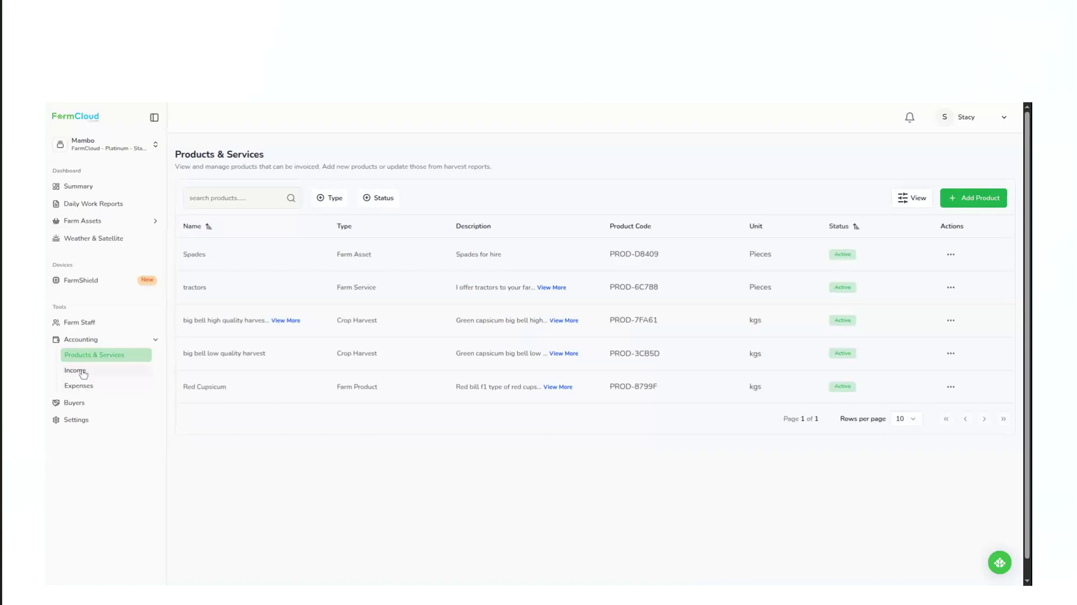
# Go to the farm's income records, review the invoices and their available actions, and look through the received payments.
pyautogui.click(82, 372)
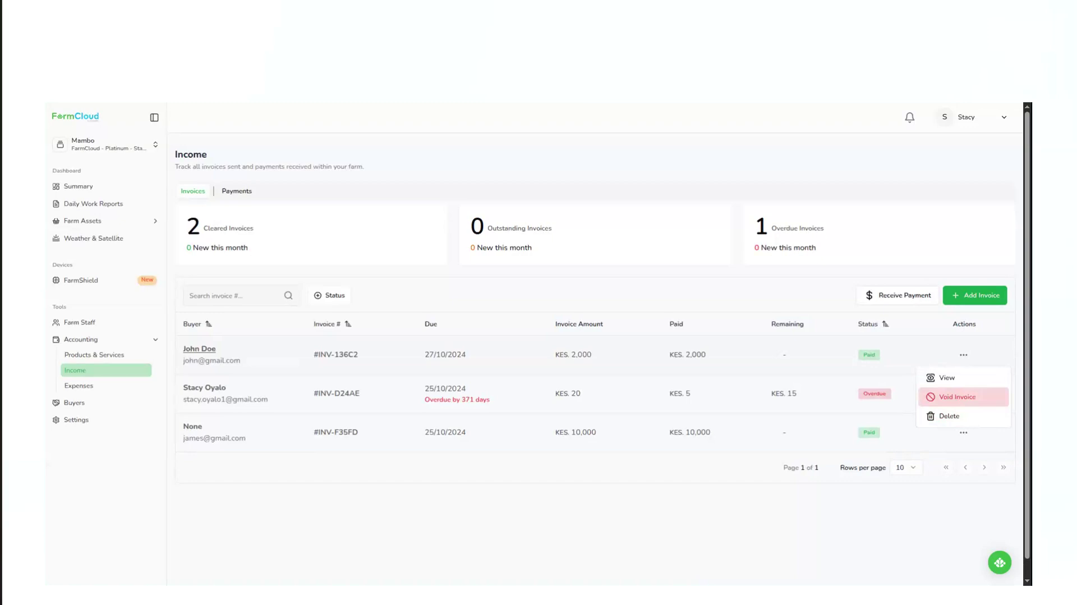
pyautogui.click(916, 339)
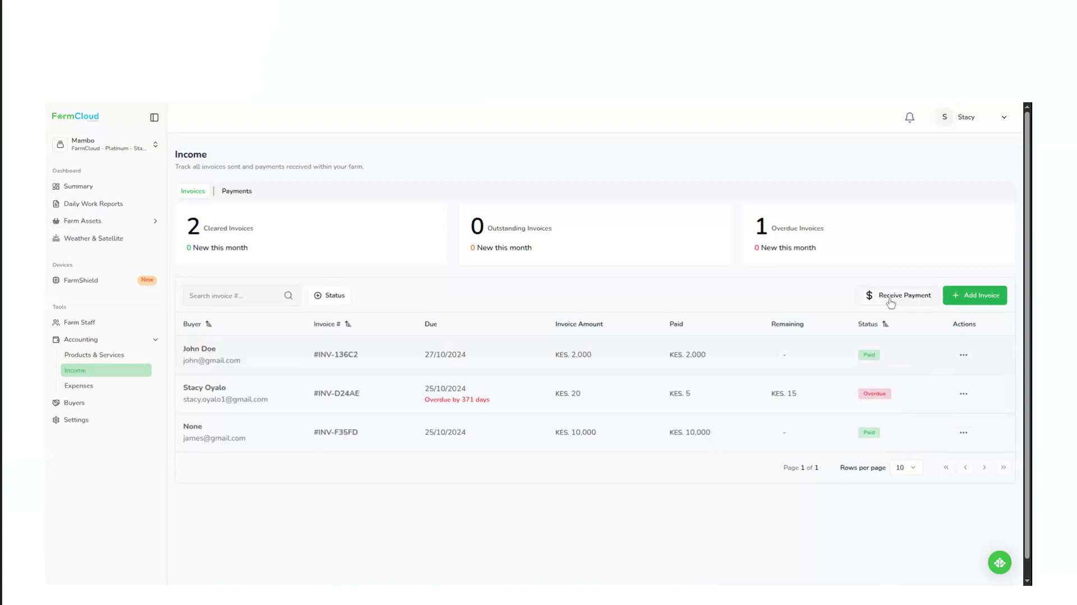
pyautogui.click(231, 193)
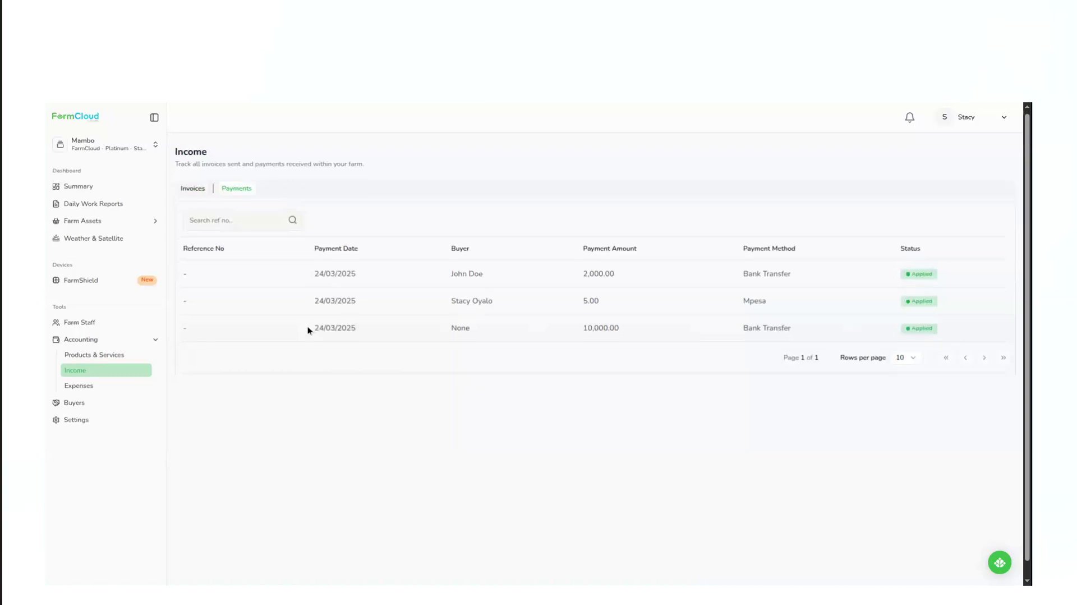
pyautogui.click(194, 191)
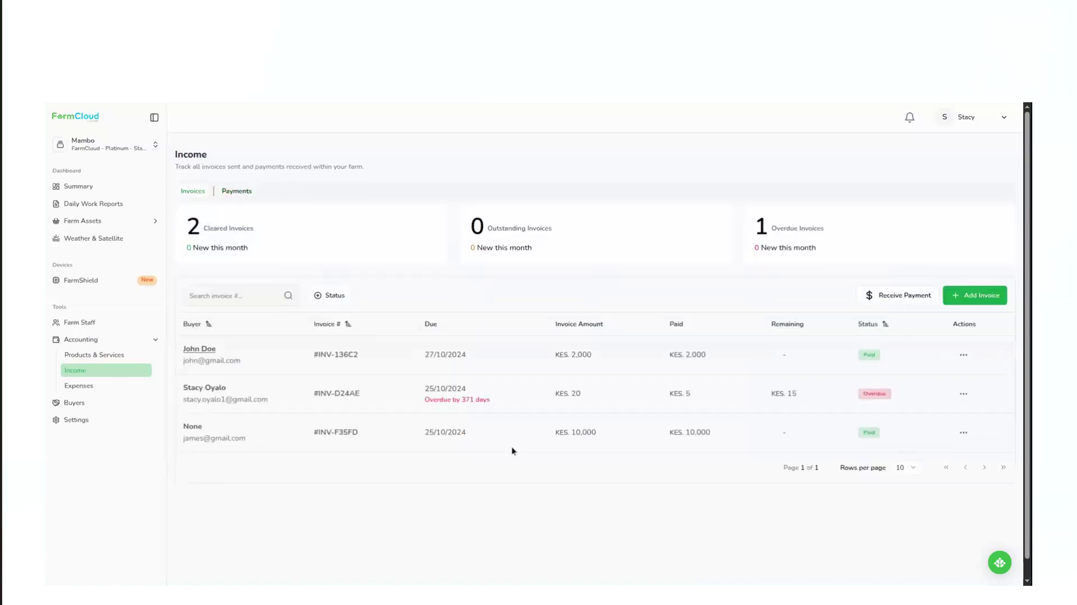
# Start a new invoice issued on 10/31/2025 and due on 11/07/2025.
pyautogui.click(981, 298)
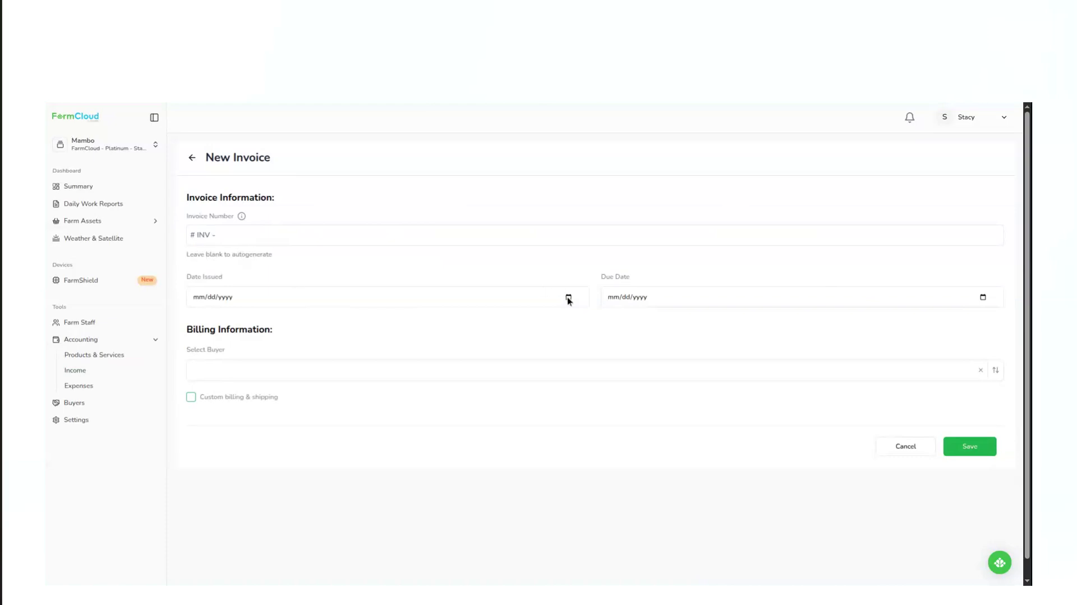
pyautogui.click(287, 415)
pyautogui.click(710, 370)
# Bill the invoice to the fourth buyer in the list, and check the custom billing and shipping option, leaving it off.
pyautogui.click(220, 377)
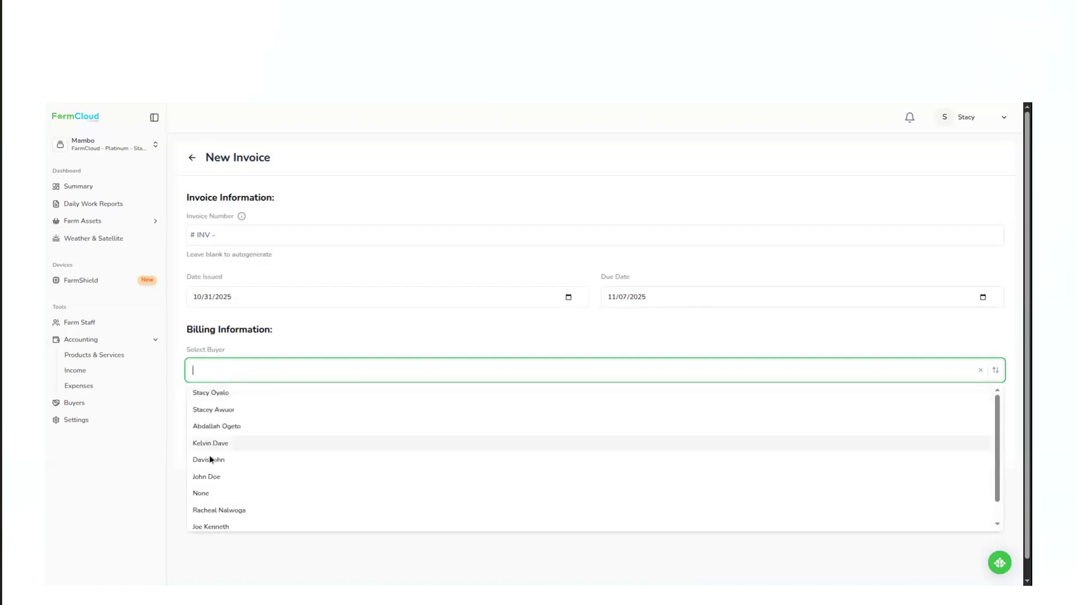
pyautogui.scroll(-1, 214, 475)
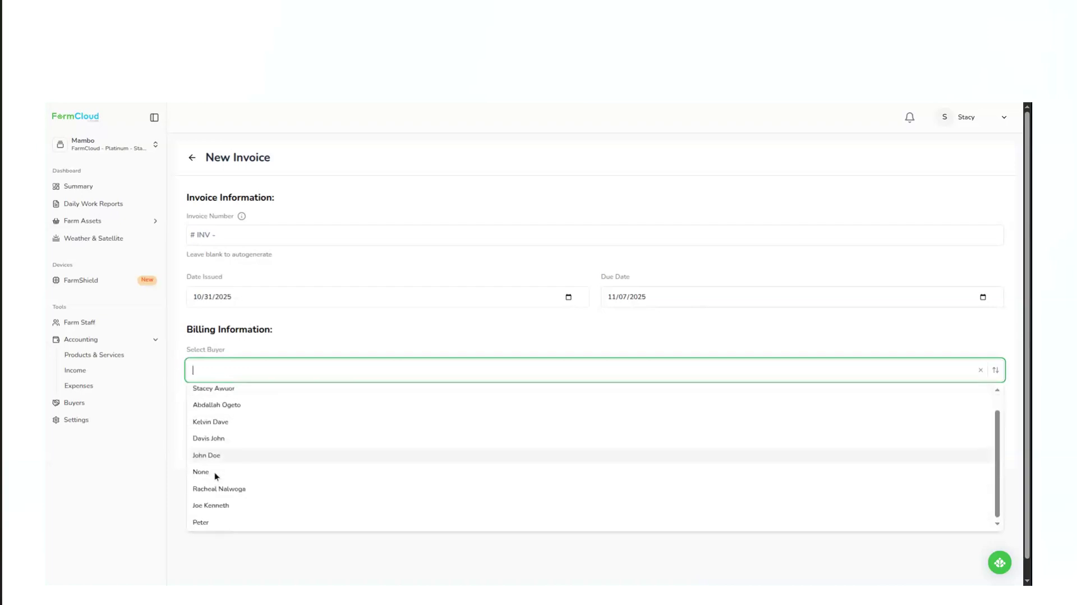
pyautogui.scroll(1, 214, 475)
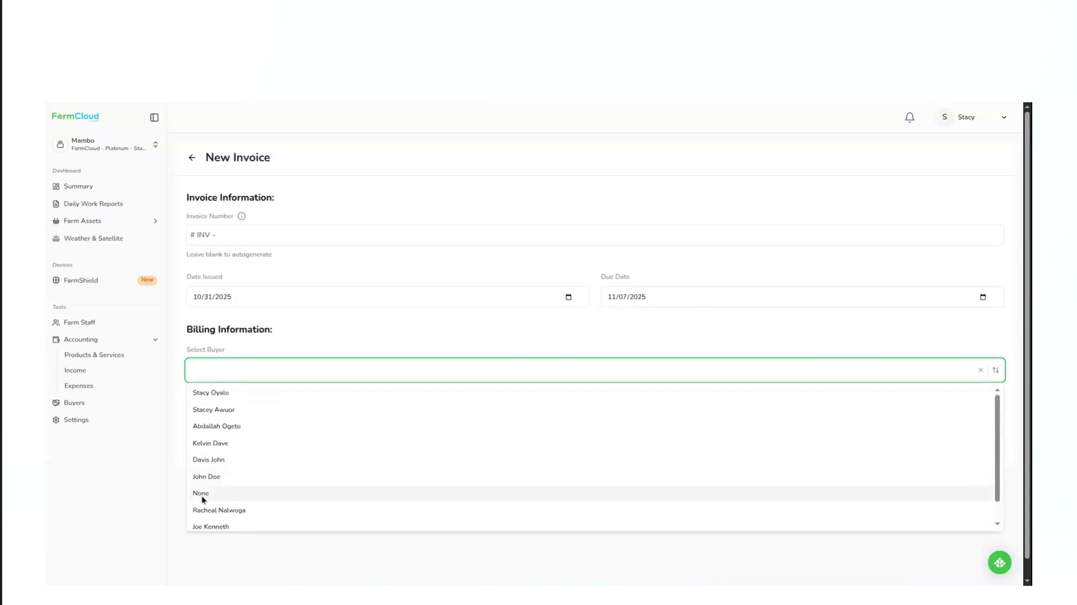
pyautogui.click(205, 495)
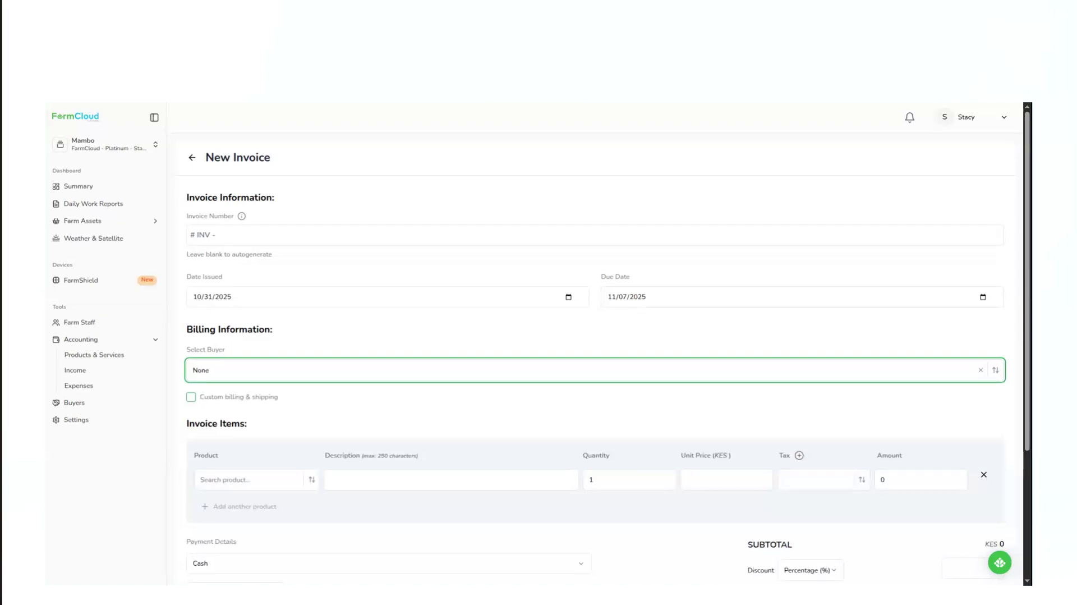
pyautogui.click(212, 375)
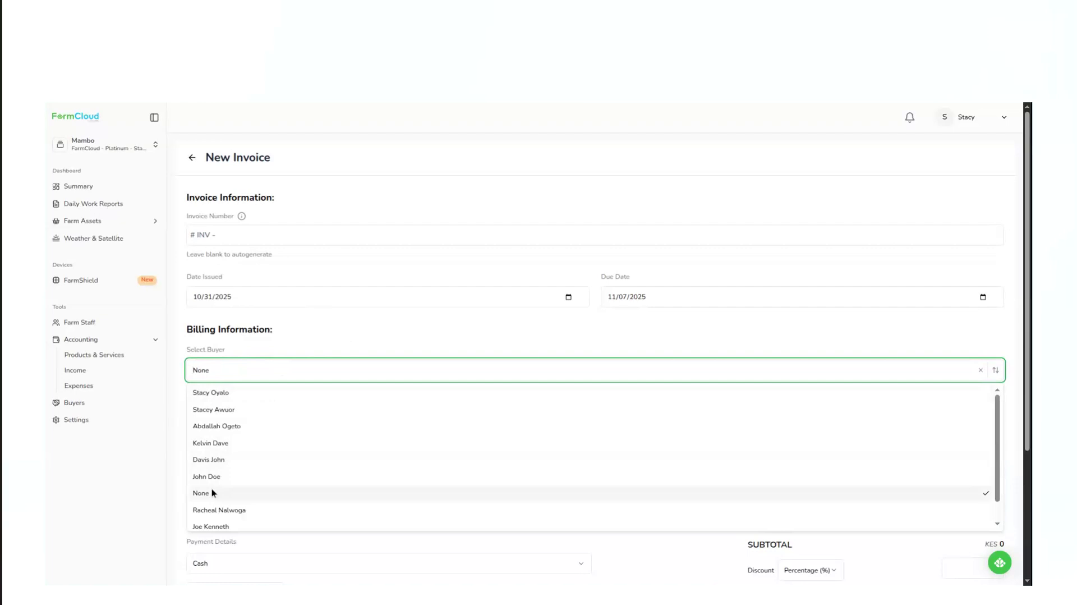
pyautogui.click(230, 444)
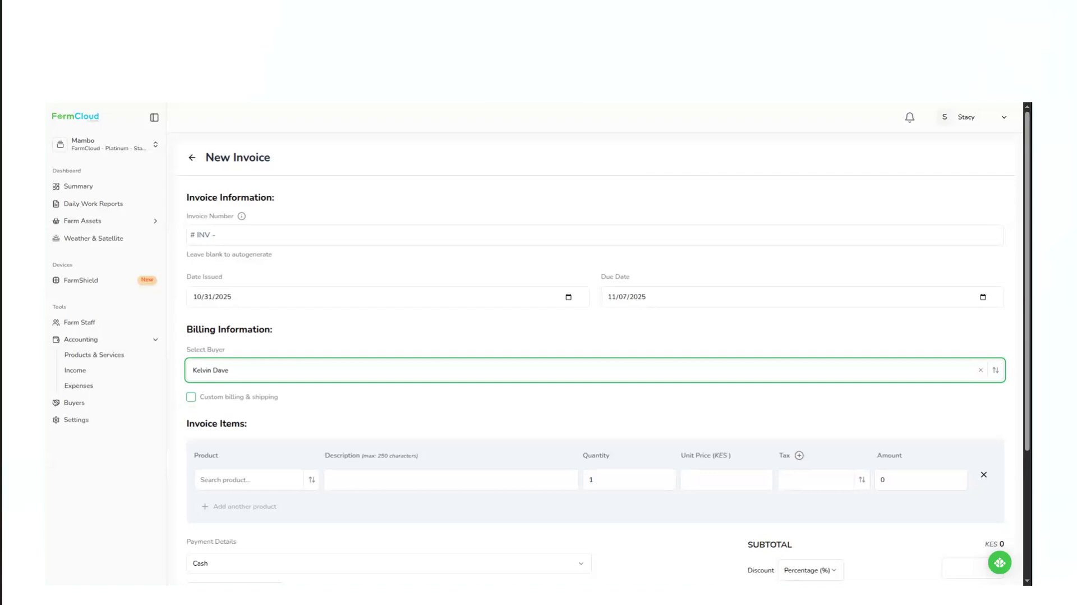
pyautogui.click(191, 397)
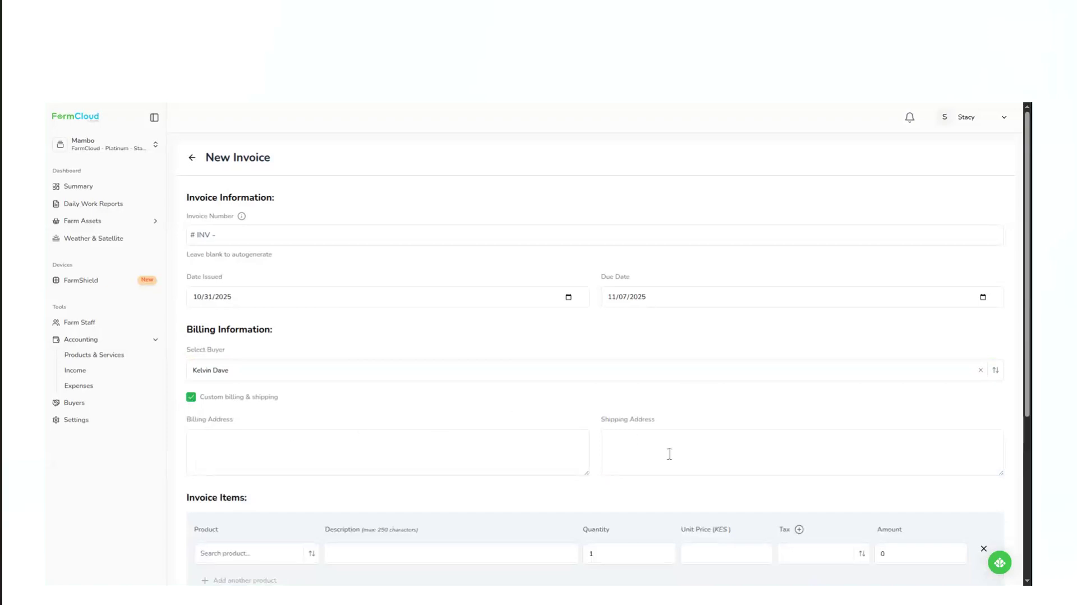
pyautogui.click(191, 397)
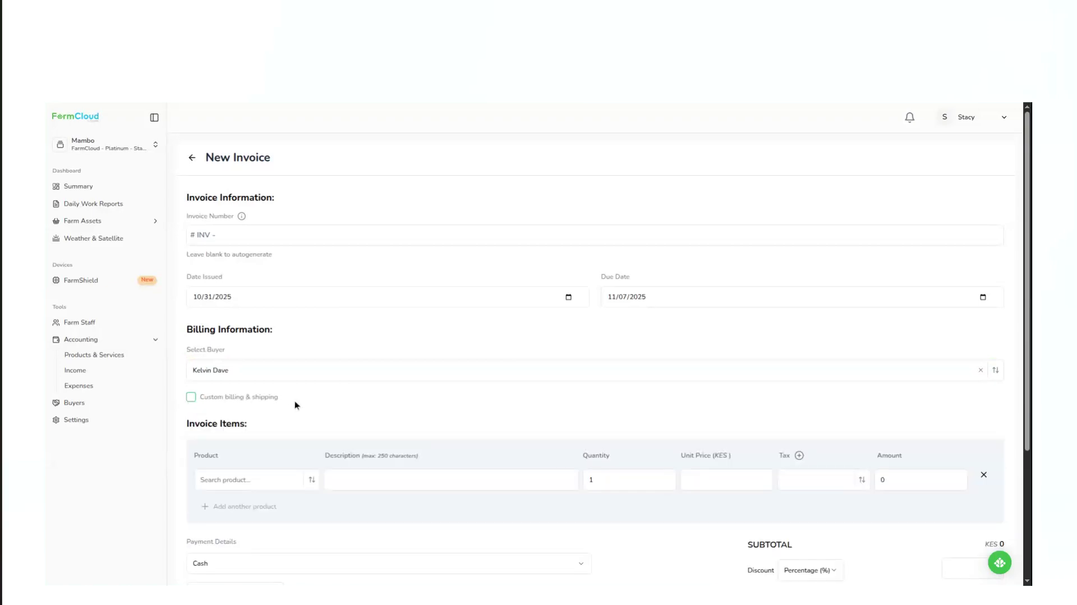
# Add Spades as the invoice item with a quantity of 100 and a unit price of KES 100.
pyautogui.scroll(-3, 295, 404)
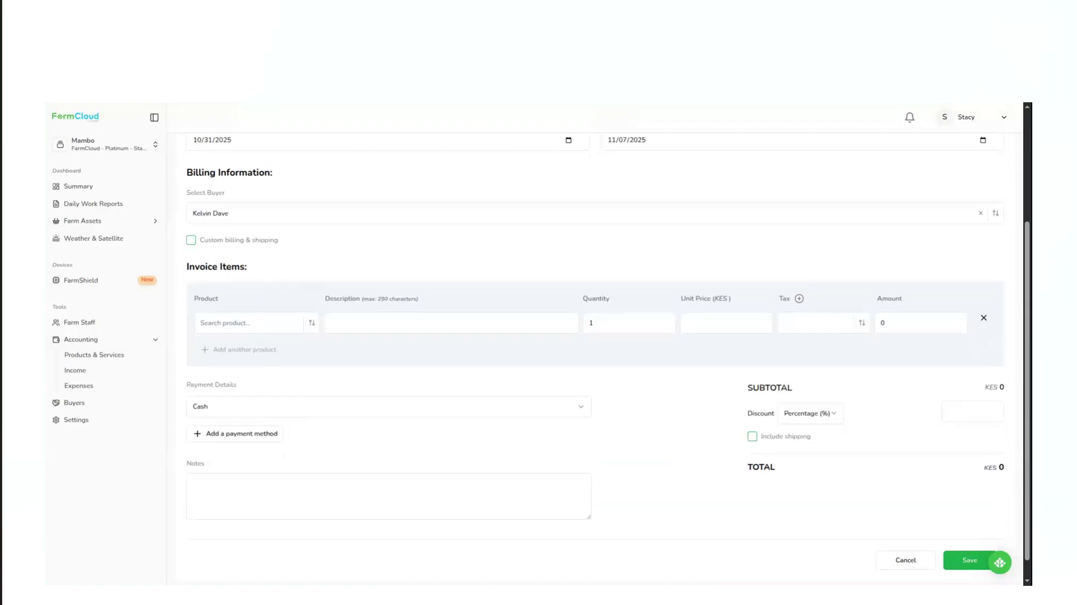
pyautogui.click(255, 326)
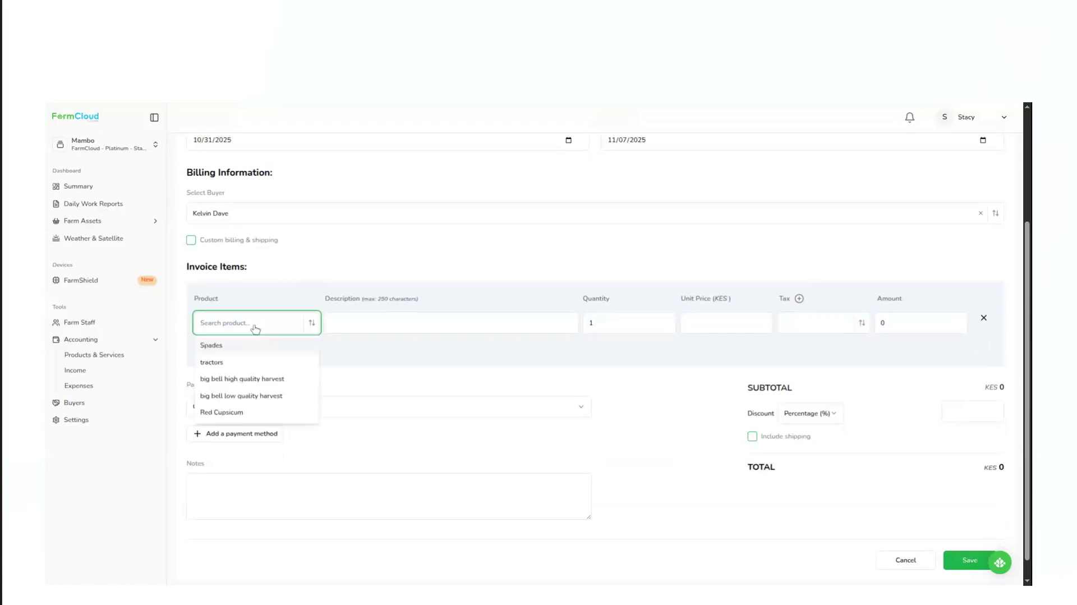
pyautogui.click(240, 346)
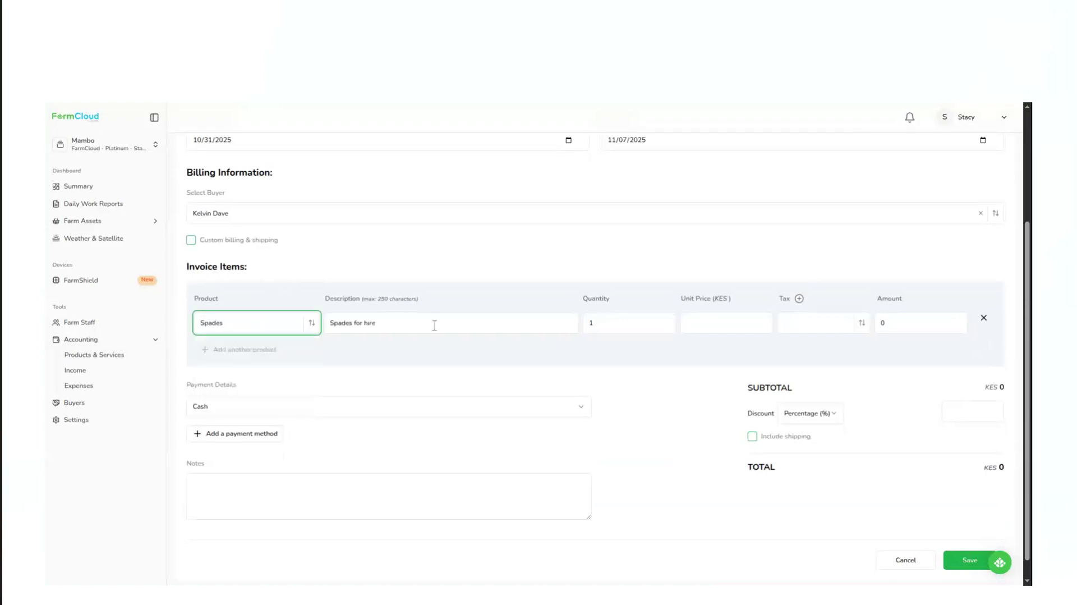
pyautogui.click(597, 323)
pyautogui.write('100')
pyautogui.click(726, 321)
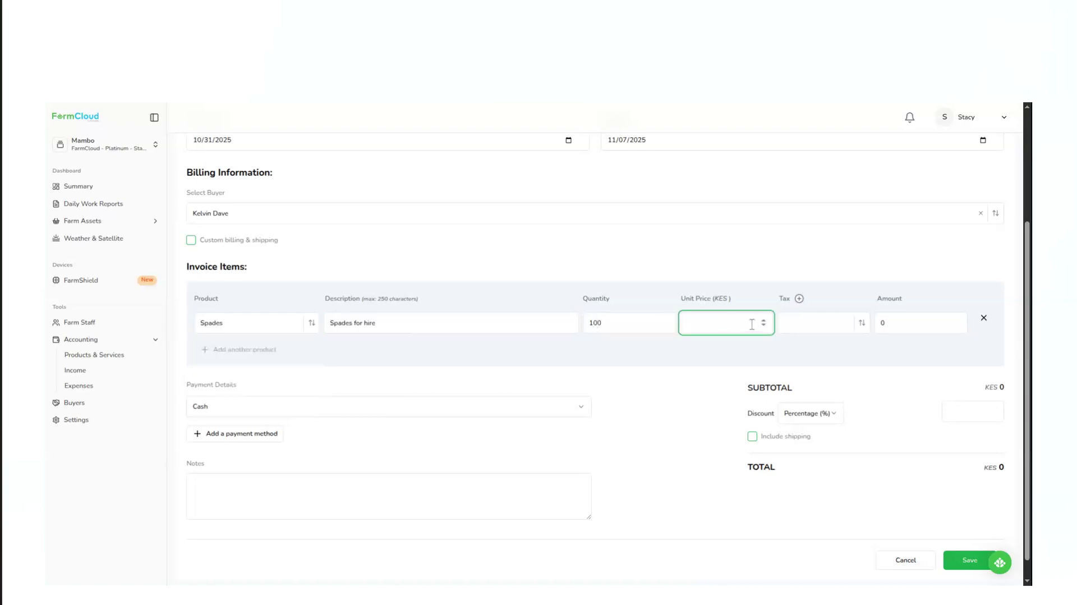
pyautogui.write('100')
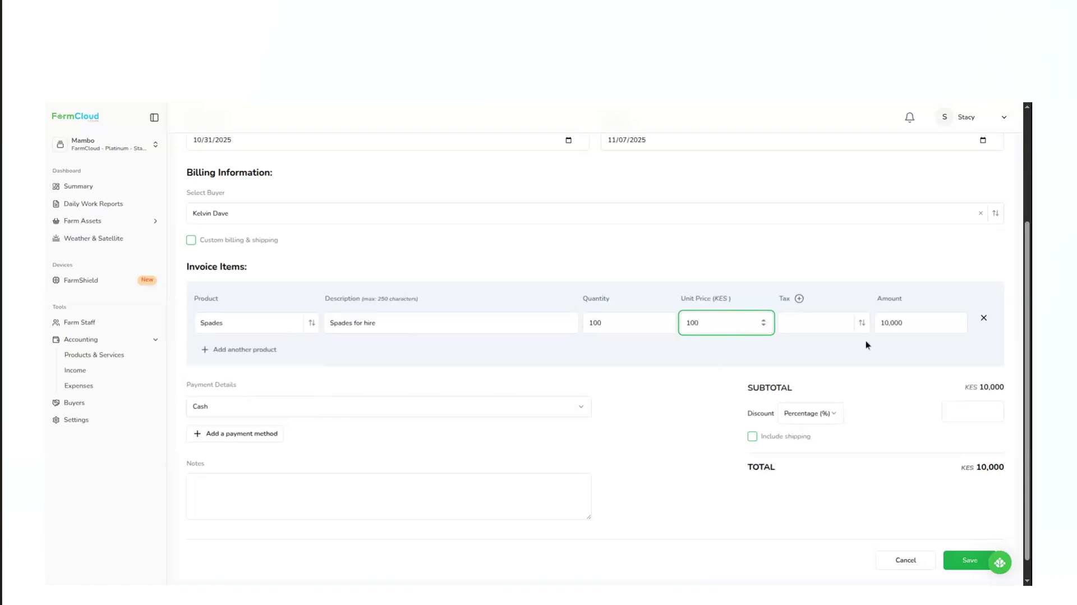
# Apply VAT (16.00%) to the Spades item, and try out adding and removing an empty second product line.
pyautogui.click(809, 331)
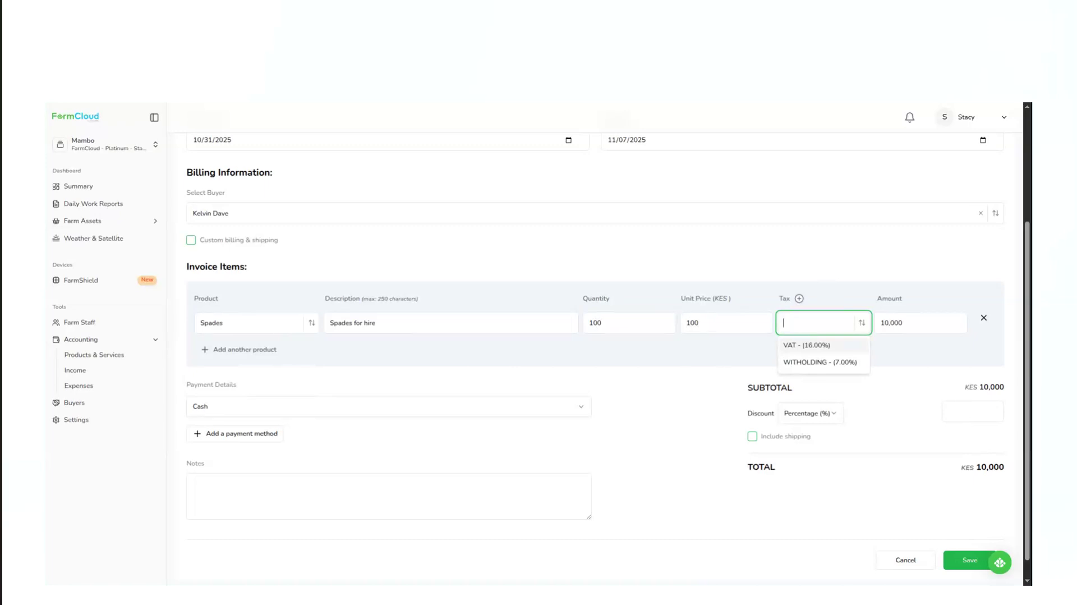
pyautogui.click(805, 349)
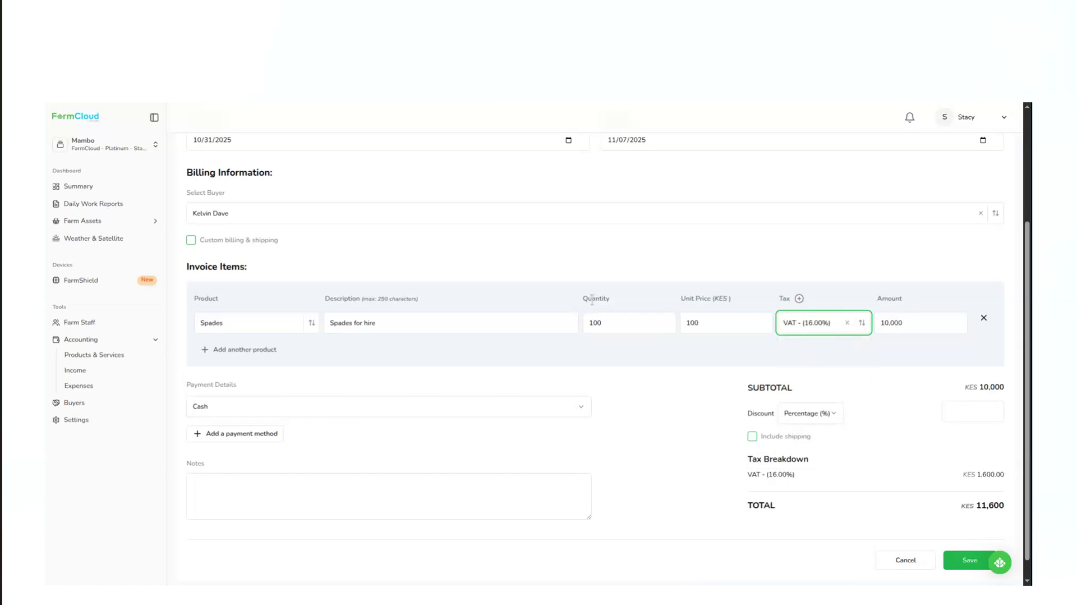
pyautogui.click(247, 354)
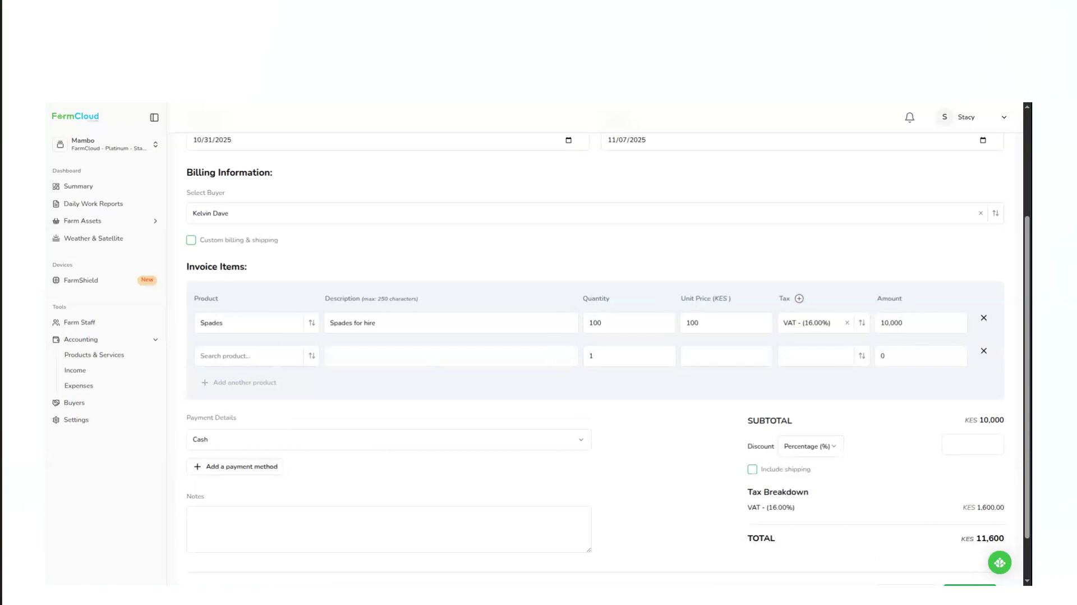
pyautogui.click(984, 351)
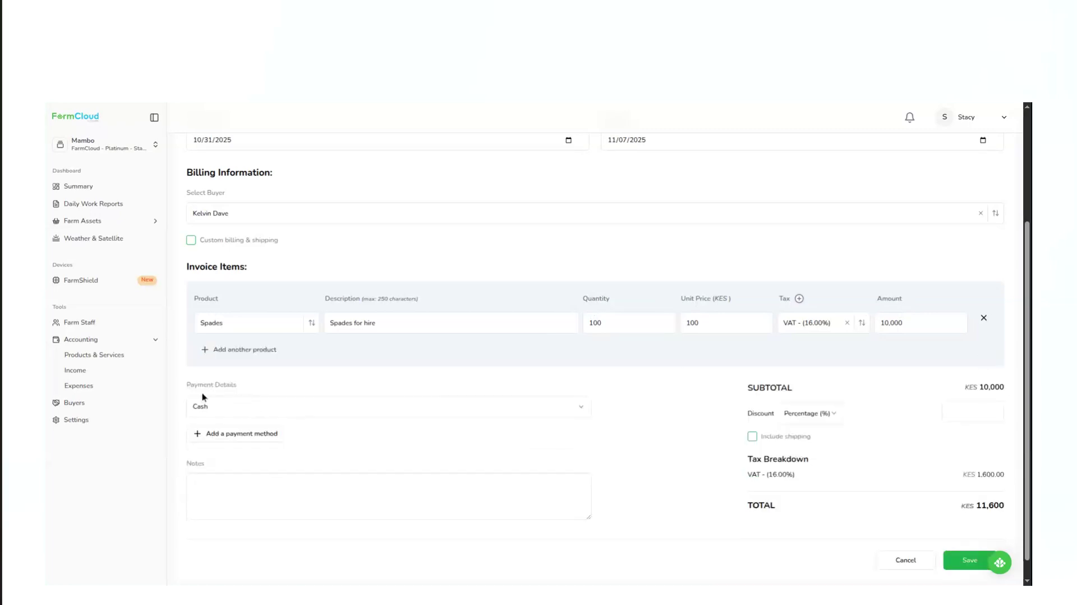
# Set the invoice's payment details to Mobile Money with the saved till number, and check which payment method types can be added.
pyautogui.click(326, 406)
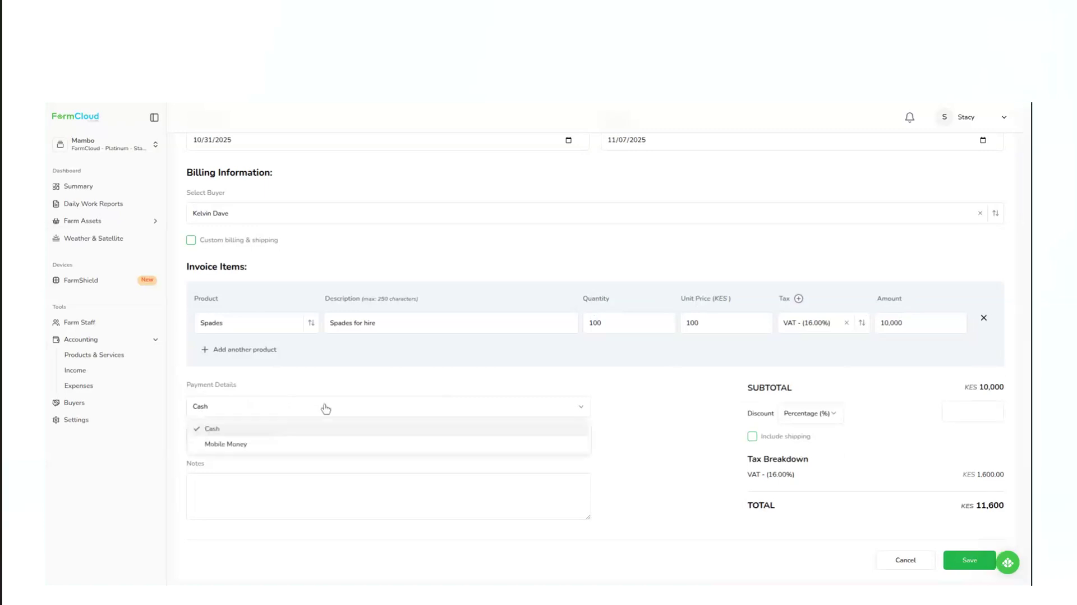
pyautogui.click(229, 445)
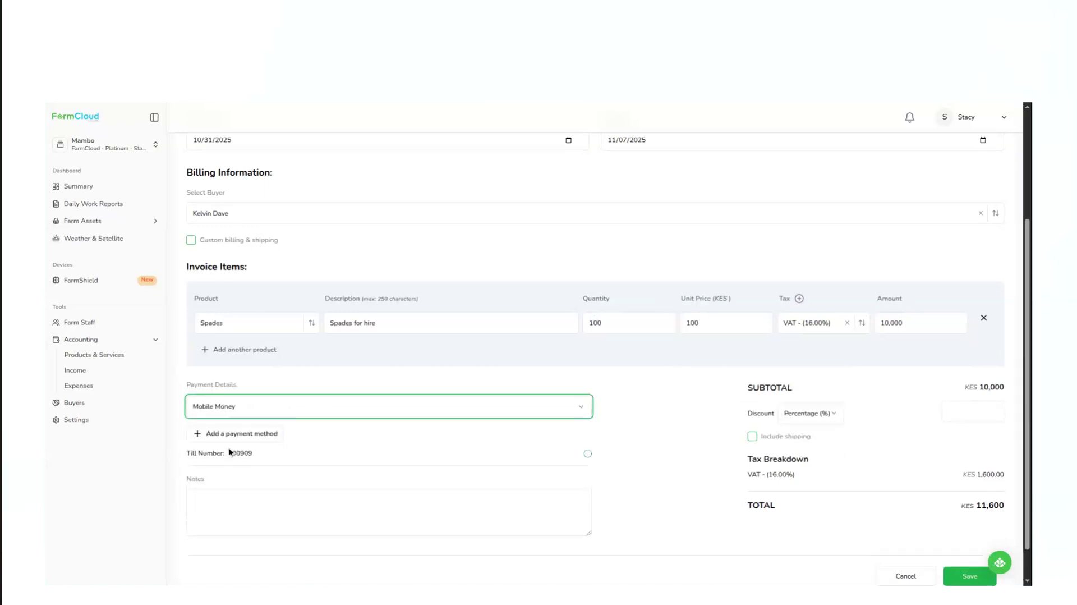
pyautogui.click(265, 439)
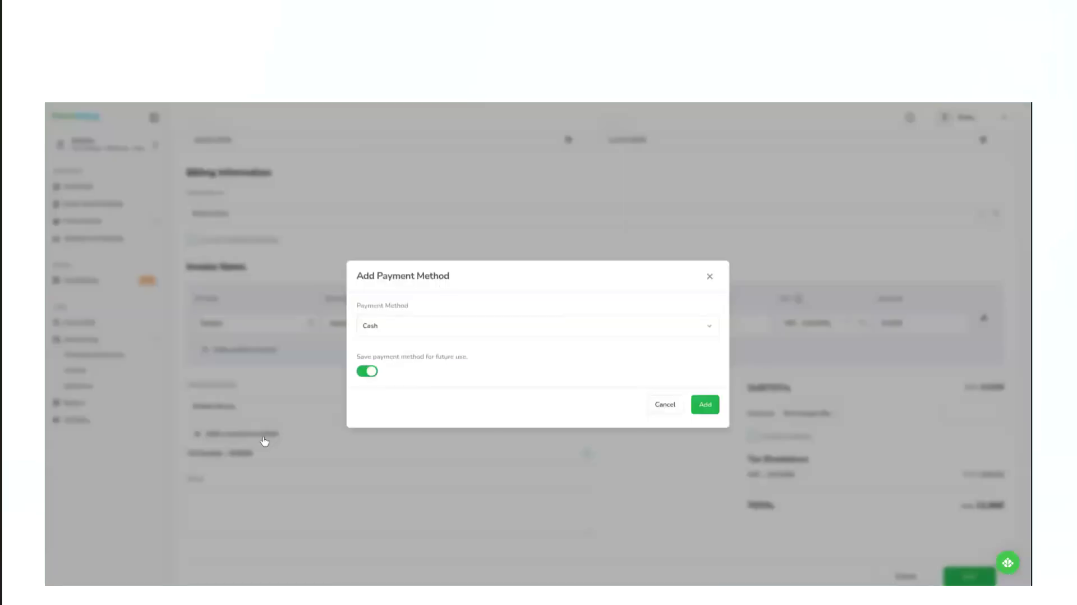
pyautogui.click(406, 324)
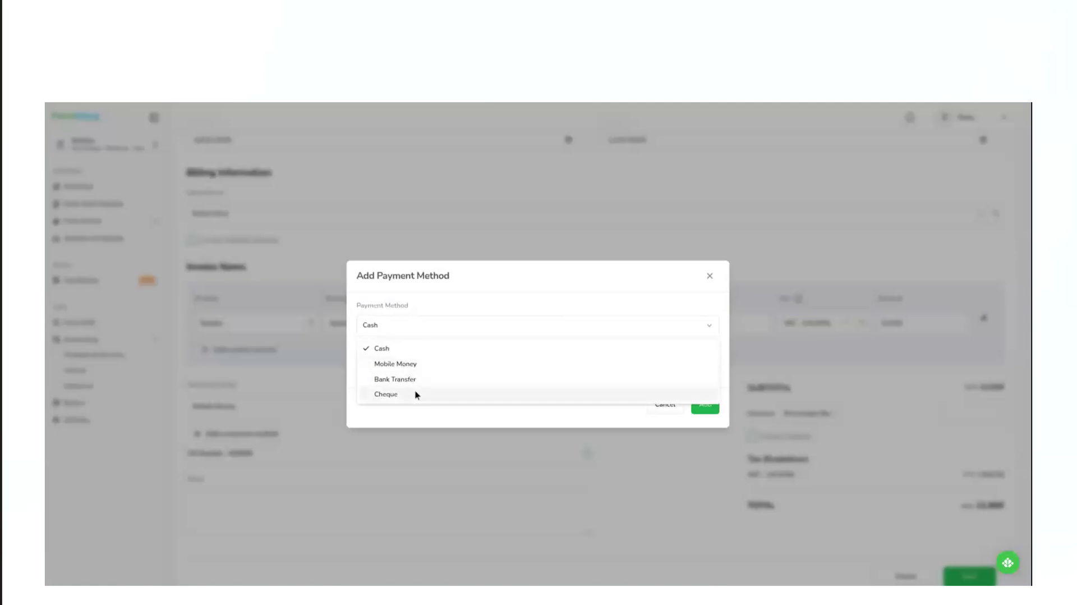
pyautogui.click(711, 275)
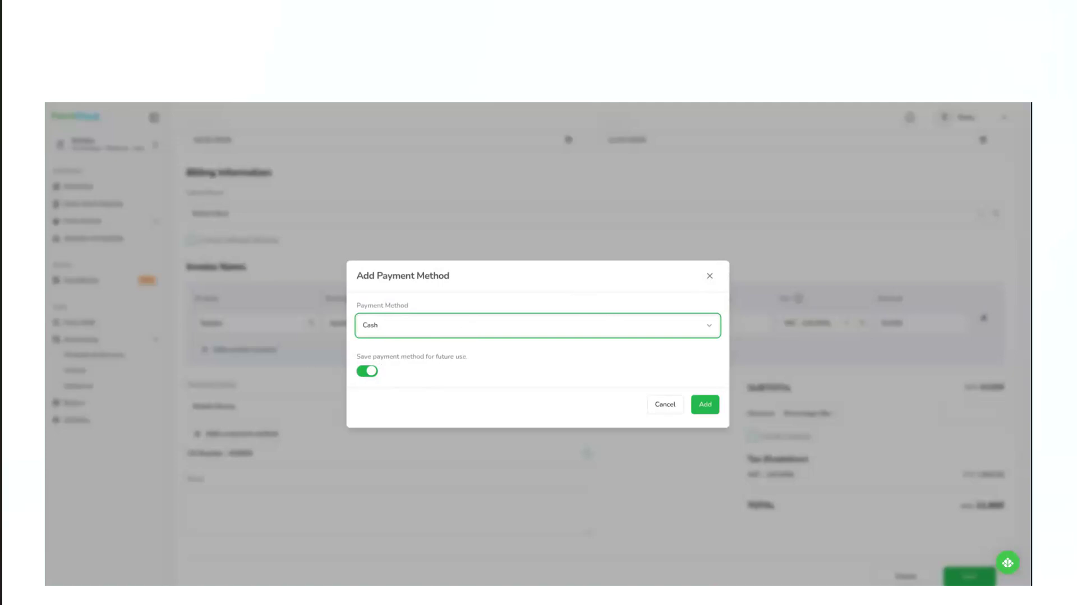
pyautogui.click(710, 275)
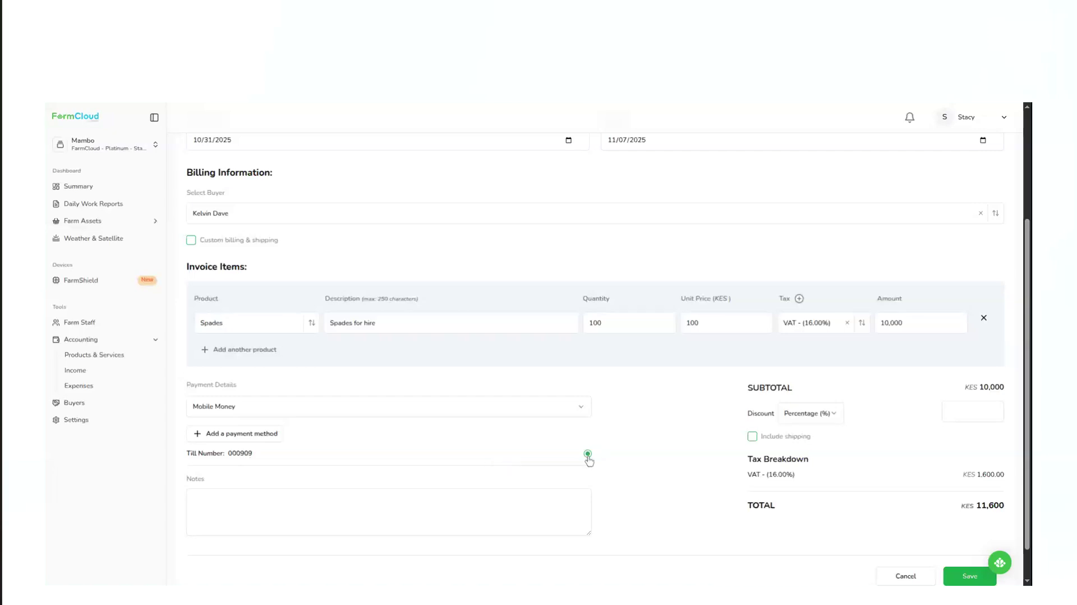
# Enter "100 spades" in the invoice notes.
pyautogui.click(249, 511)
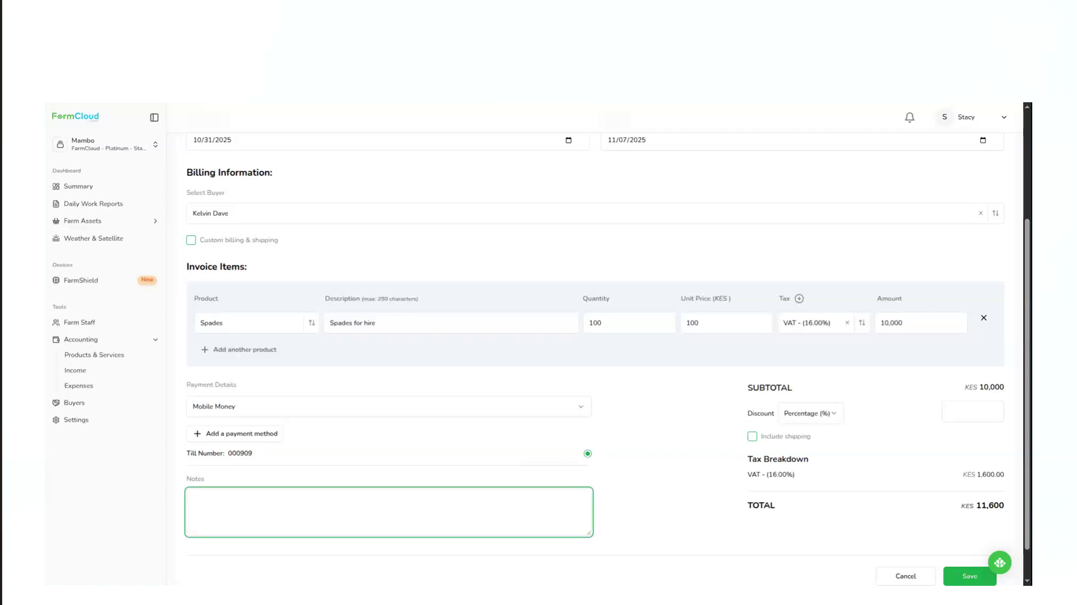
pyautogui.write('10')
pyautogui.write('100')
pyautogui.write(' spades')
# Check the discount type options, leaving Percentage (%) with no discount amount, and save the invoice.
pyautogui.scroll(-1, 420, 480)
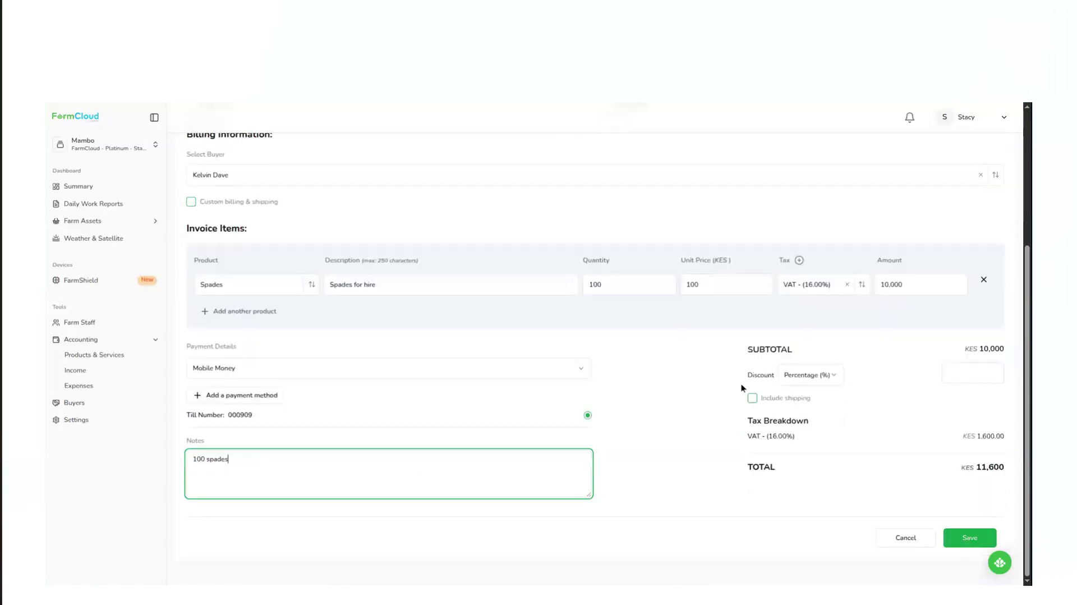
pyautogui.scroll(1, 742, 389)
pyautogui.scroll(2, 742, 384)
pyautogui.scroll(-3, 741, 385)
pyautogui.click(824, 375)
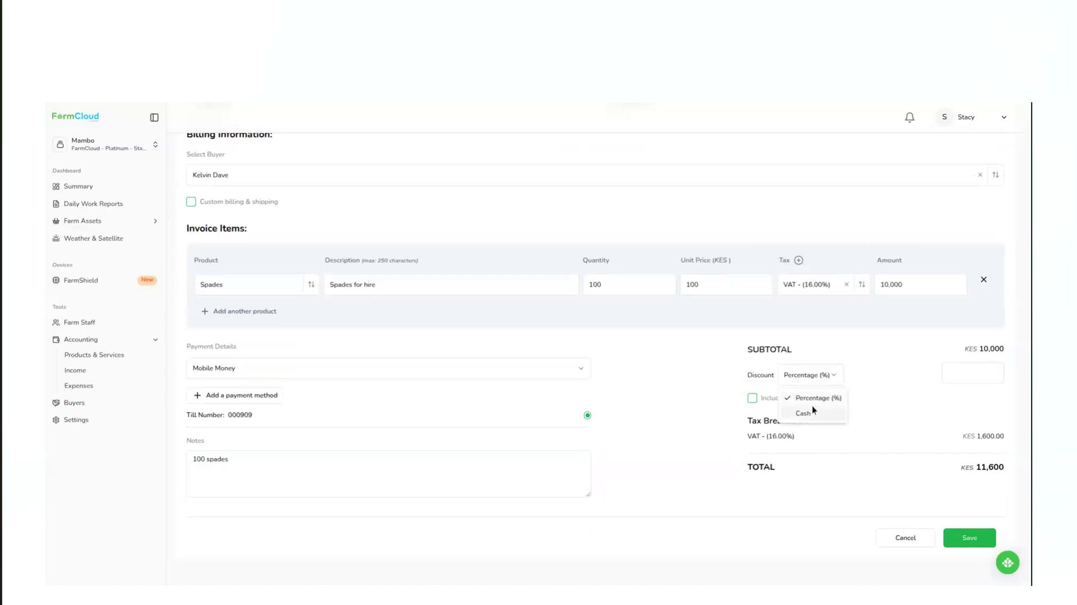
pyautogui.click(867, 375)
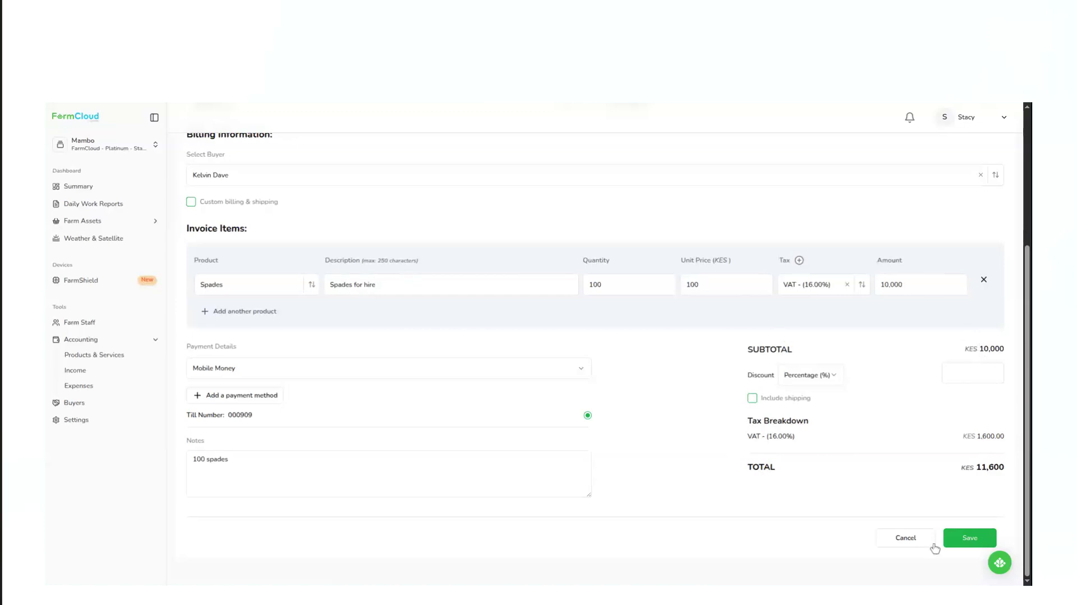
pyautogui.click(970, 538)
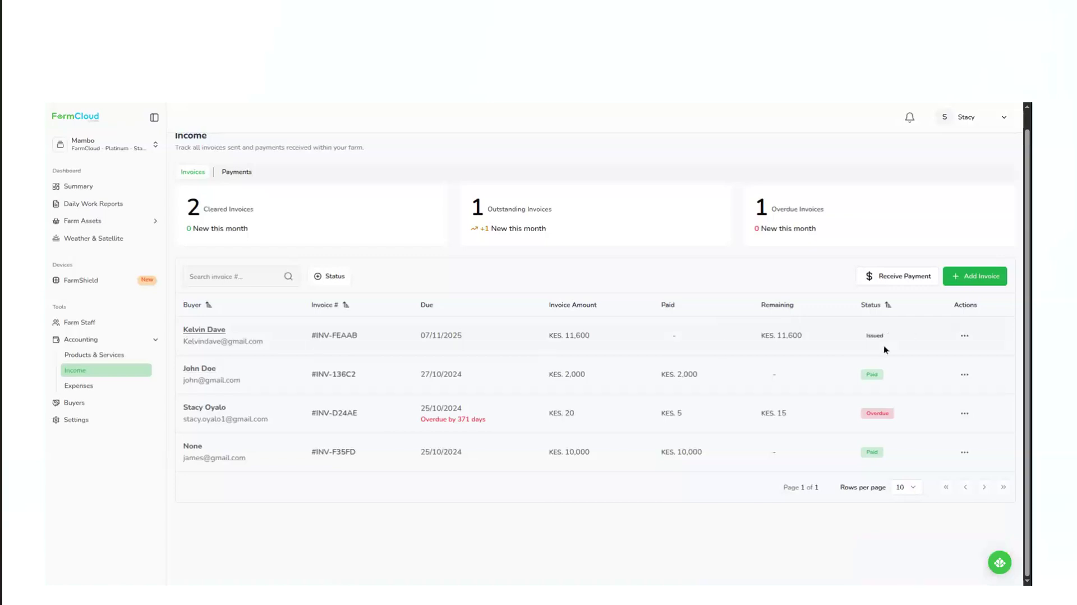
# Preview the newly issued invoice, reviewing the billed-to details, totals, payment details and notes, and close the preview.
pyautogui.click(965, 336)
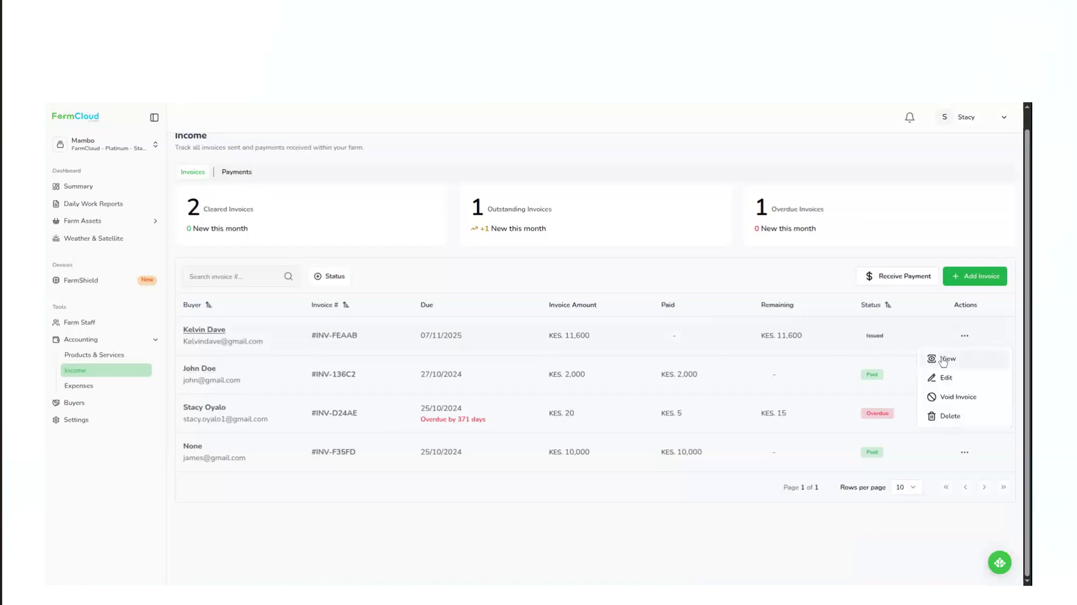
pyautogui.click(943, 361)
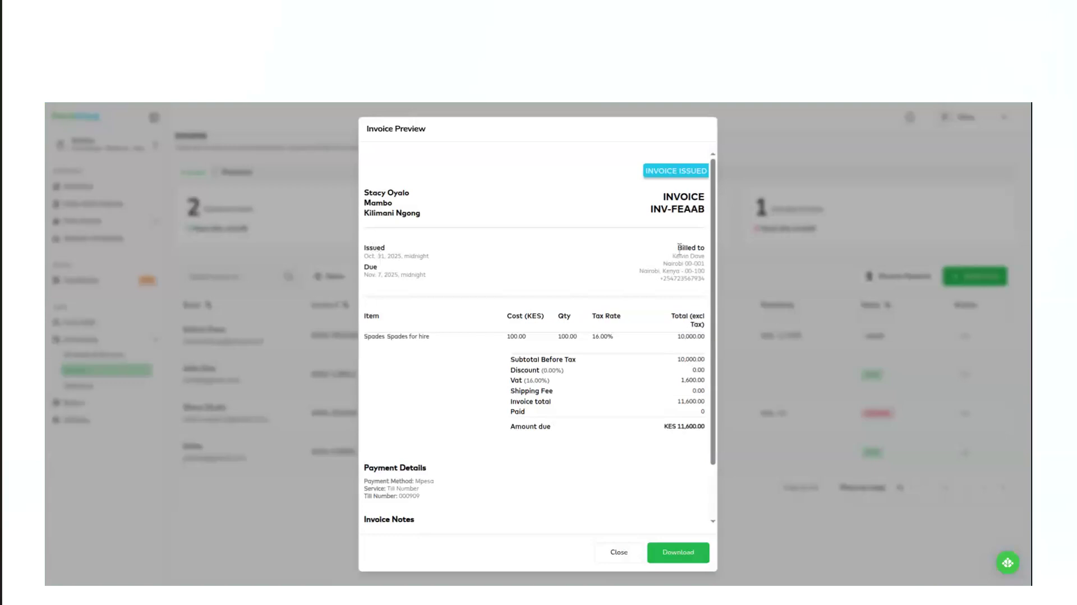
pyautogui.moveTo(677, 248); pyautogui.dragTo(708, 281)
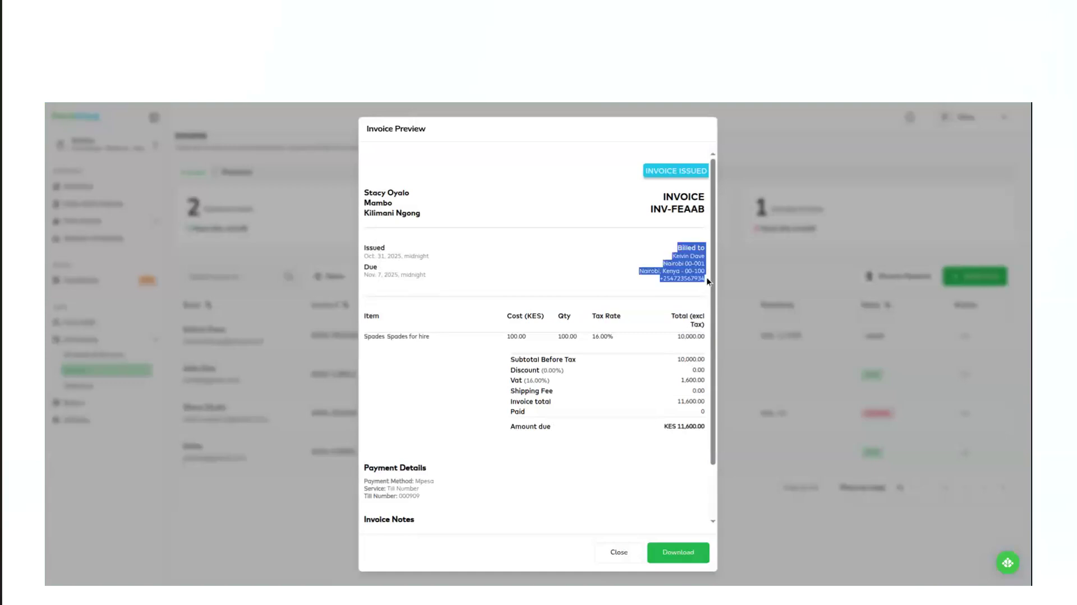
pyautogui.click(666, 280)
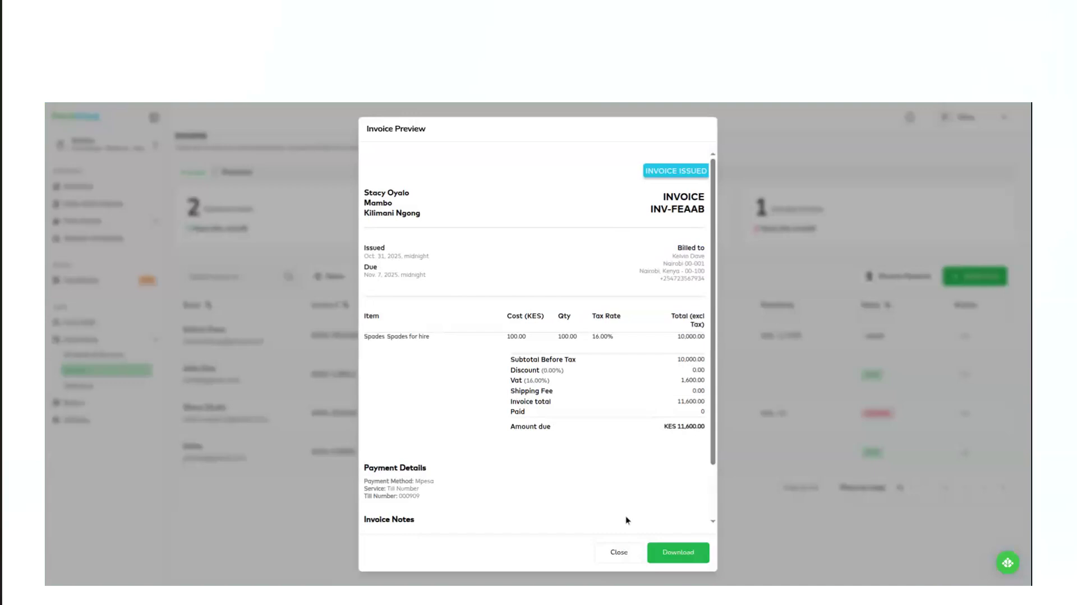
pyautogui.scroll(-2, 680, 493)
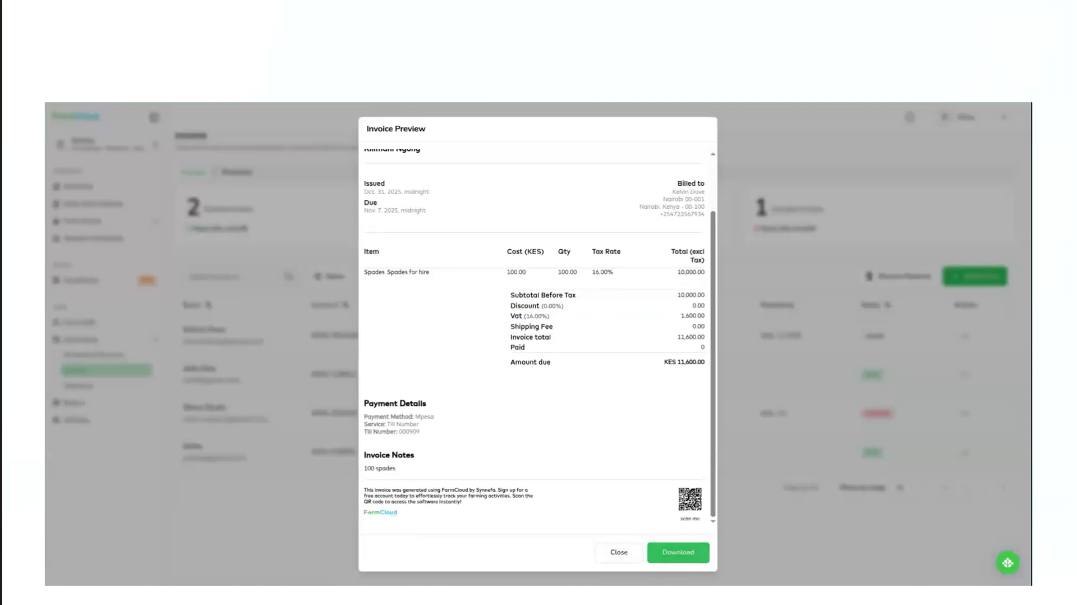
pyautogui.click(619, 552)
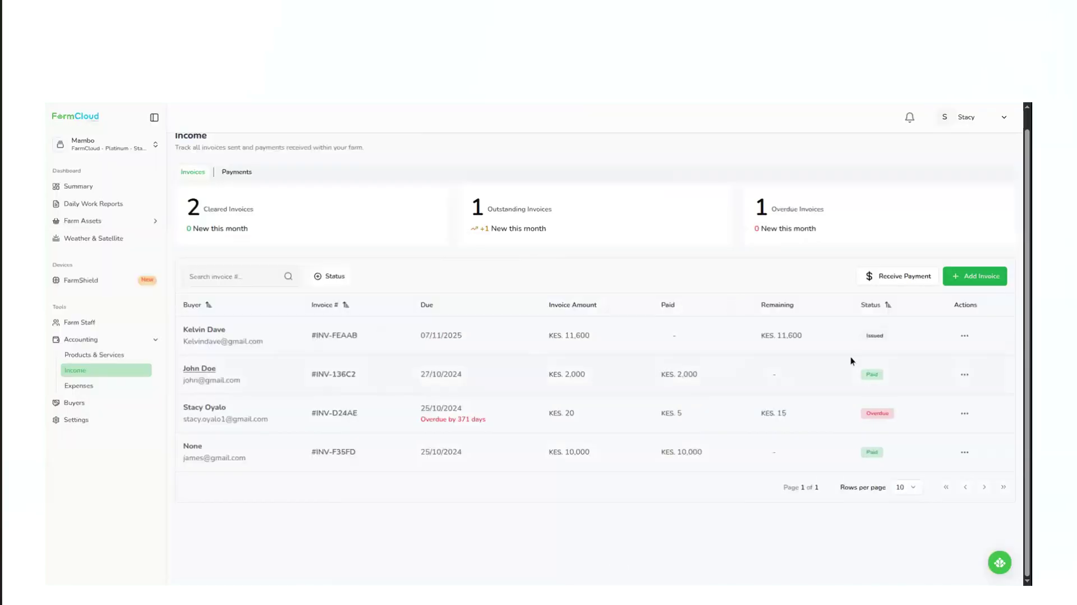
# Review the actions available for the new invoice, along with its amount and status in the invoice list.
pyautogui.click(964, 335)
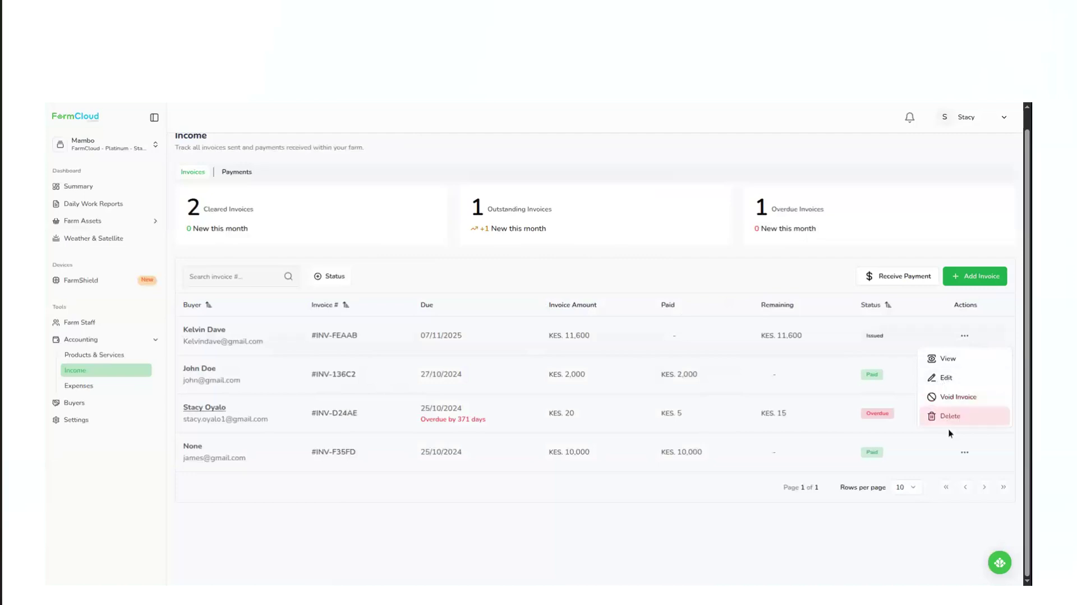
pyautogui.click(777, 392)
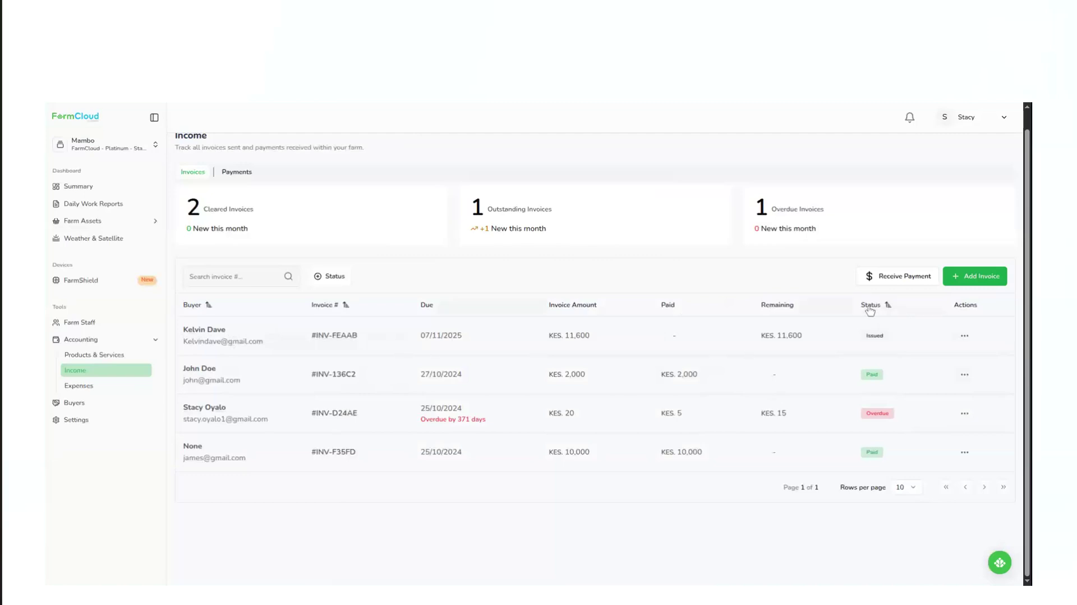
pyautogui.doubleClick(870, 335)
pyautogui.click(924, 335)
pyautogui.moveTo(567, 336); pyautogui.dragTo(590, 336)
pyautogui.doubleClick(875, 336)
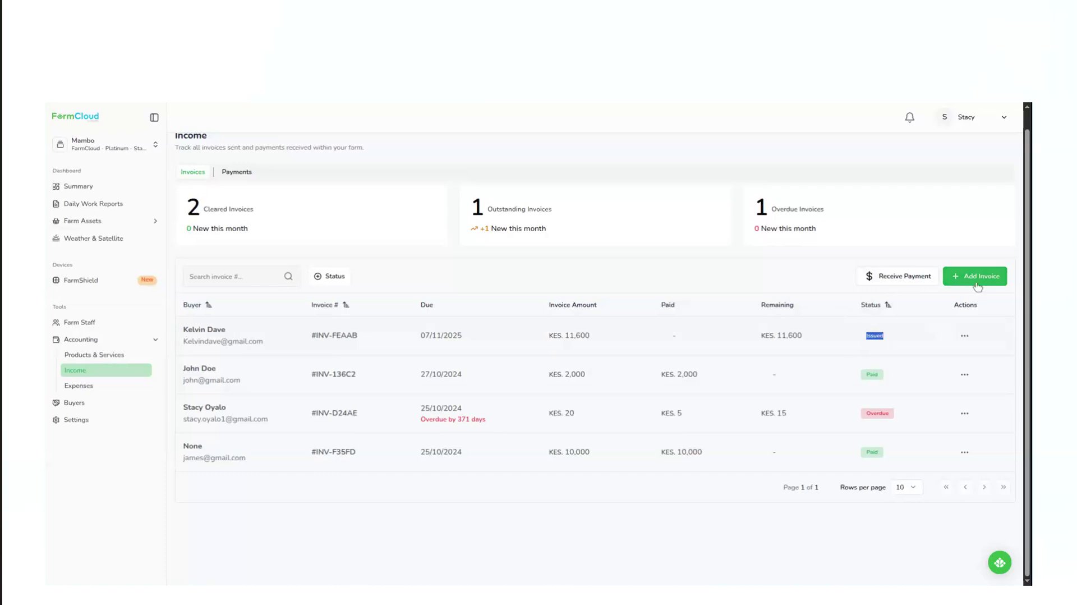
# Start receiving a payment from the buyer of the new spades invoice, with Mobile Money as the payment method.
pyautogui.click(908, 280)
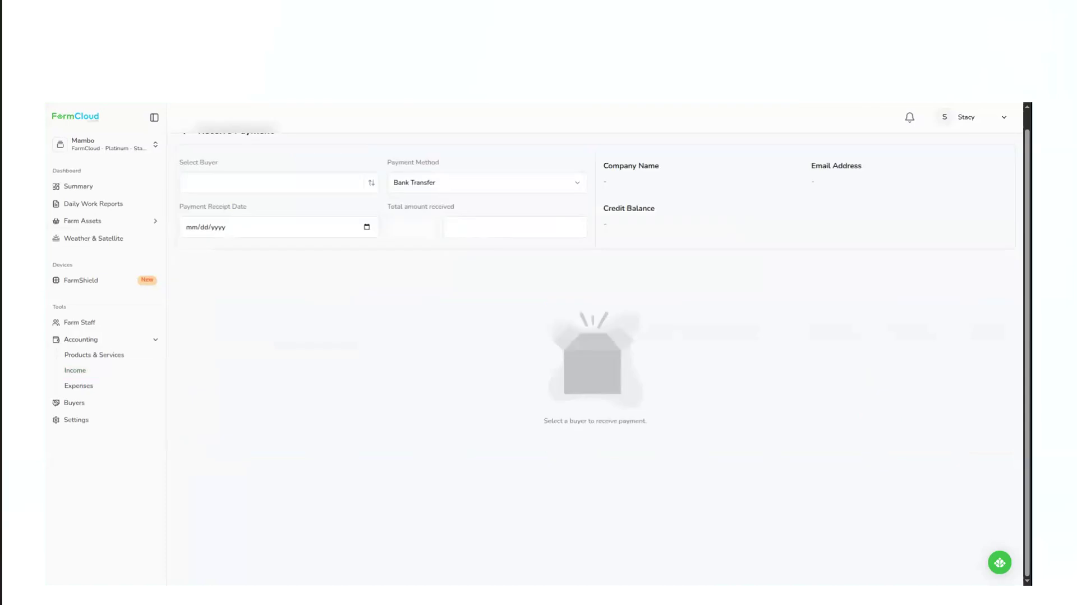
pyautogui.scroll(1, 320, 251)
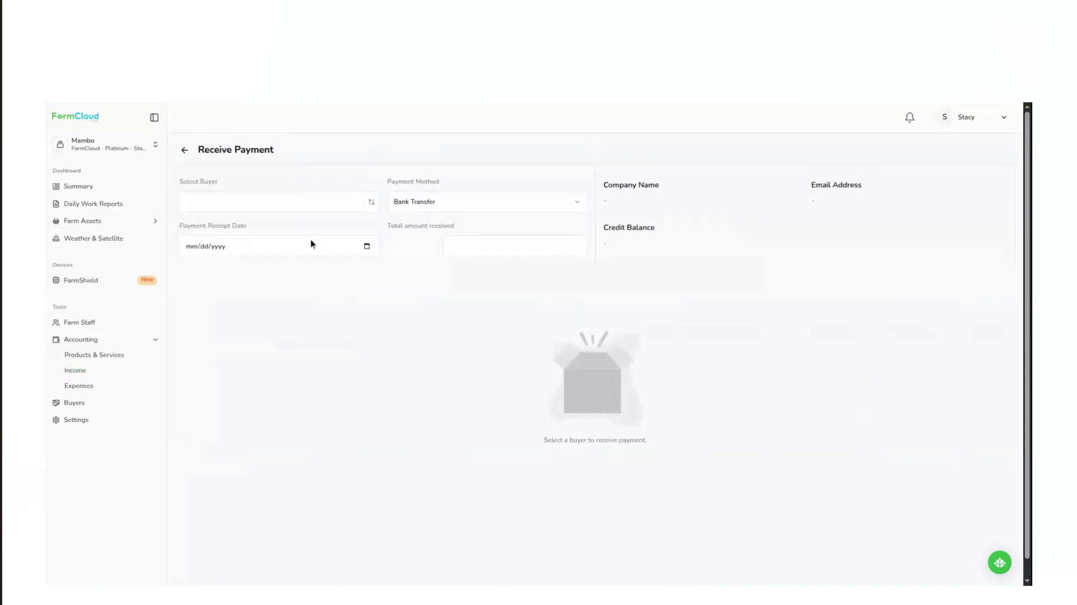
pyautogui.click(226, 207)
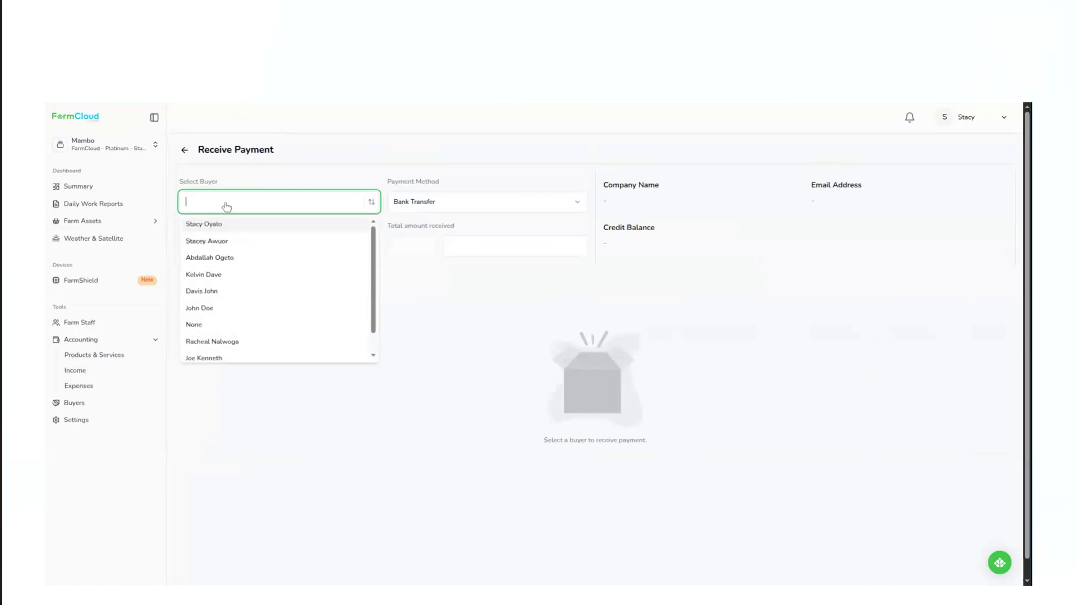
pyautogui.click(214, 275)
pyautogui.click(523, 203)
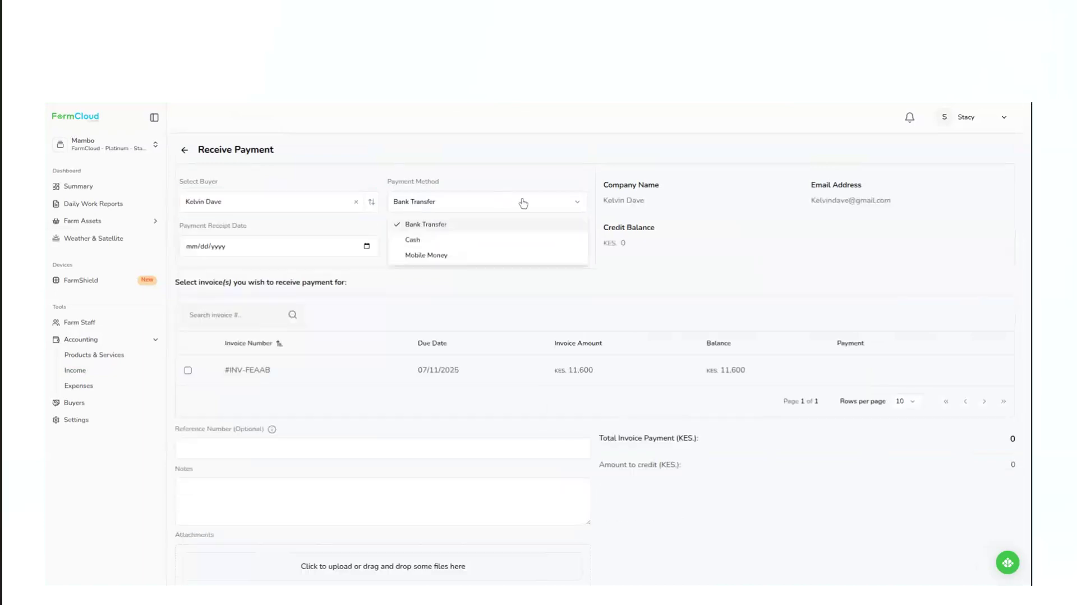
pyautogui.click(463, 254)
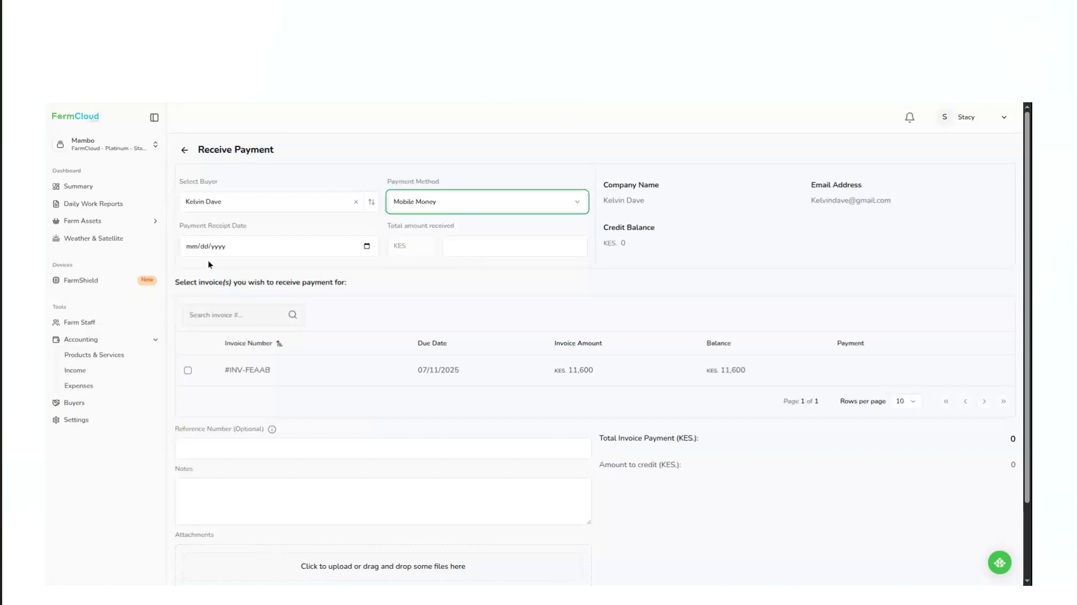
# Set the payment receipt date to 10/31/2025 and the total amount received to KES 1000.
pyautogui.click(367, 246)
pyautogui.click(260, 356)
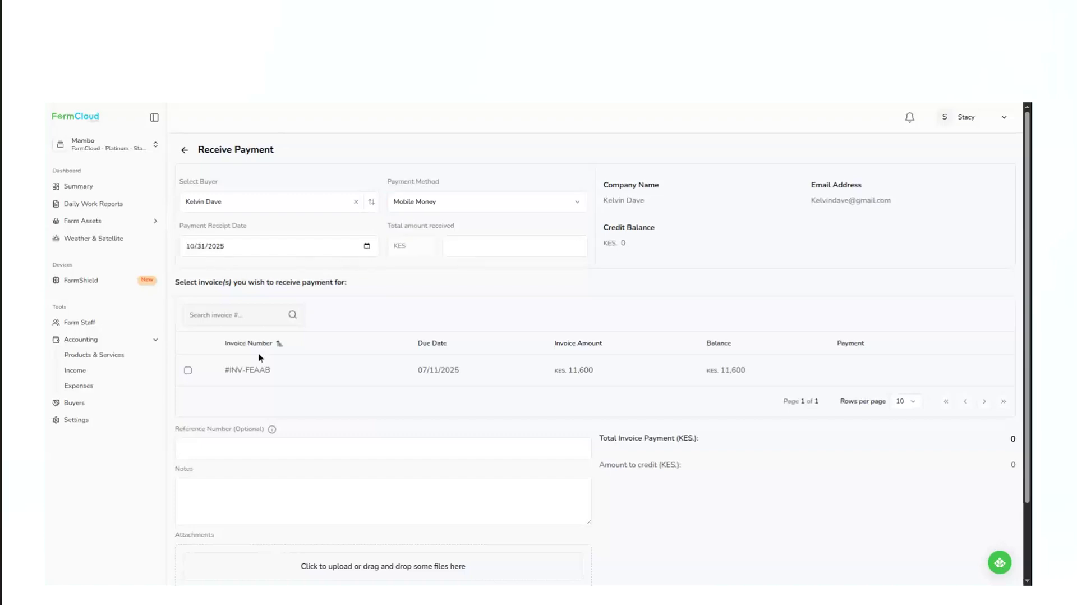
pyautogui.click(490, 246)
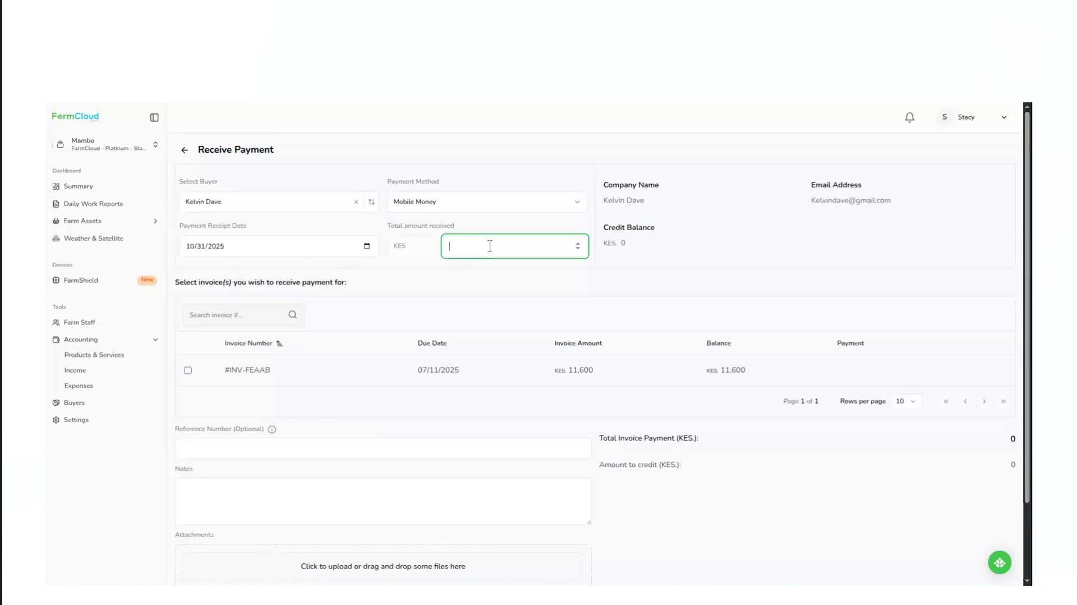
pyautogui.write('1000')
pyautogui.click(745, 252)
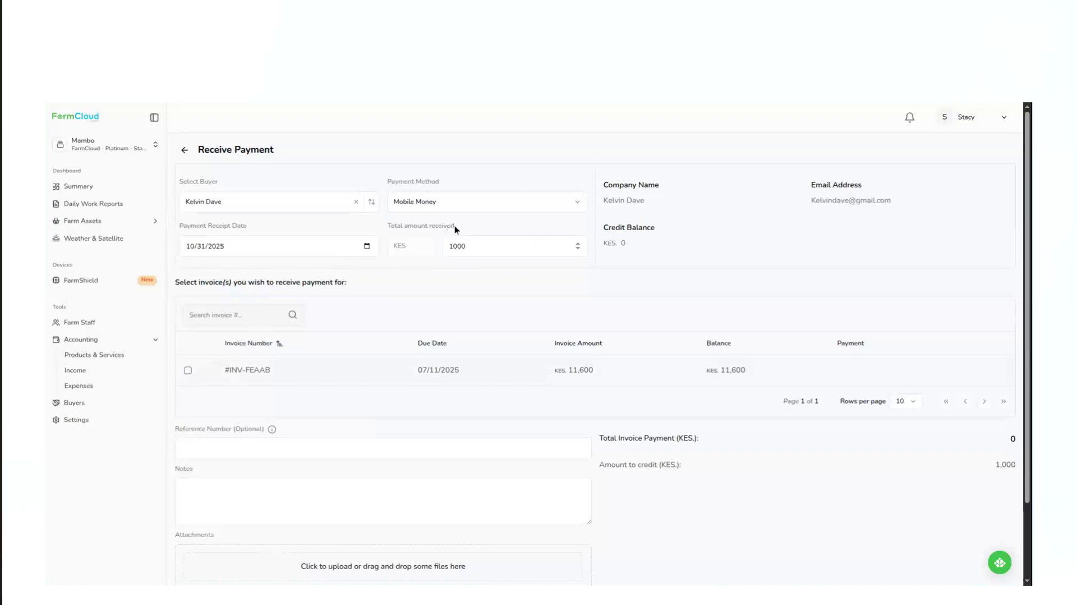
# Select the buyer's outstanding invoice and allocate a payment of 1000 to it, leaving the optional reference number blank.
pyautogui.click(188, 372)
pyautogui.write('1000')
pyautogui.click(241, 445)
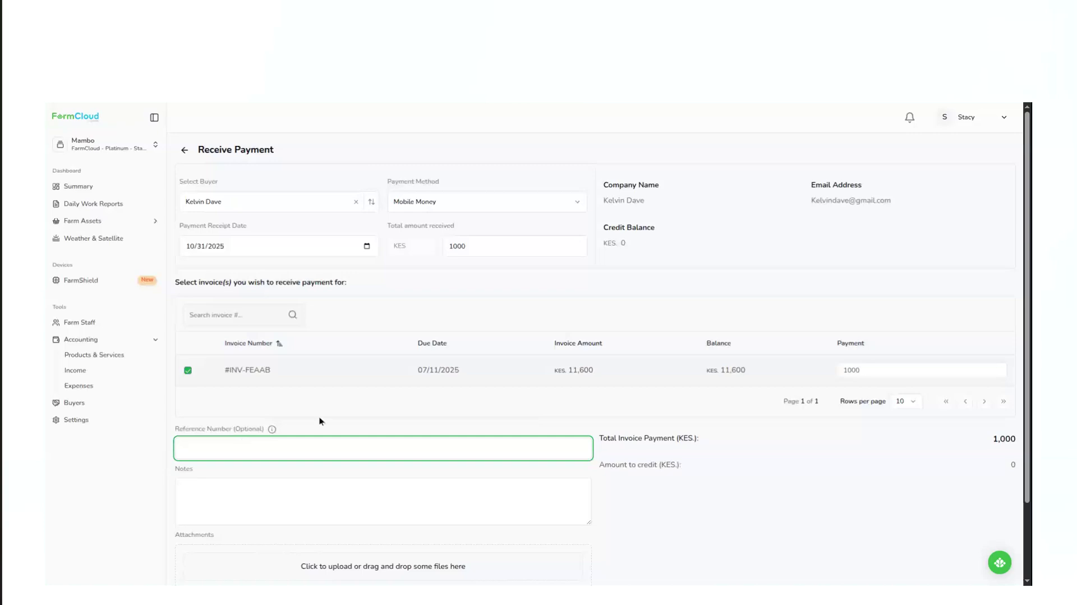
# Add the note "Partial Payment received" to the payment, and save and close it.
pyautogui.scroll(-2, 319, 419)
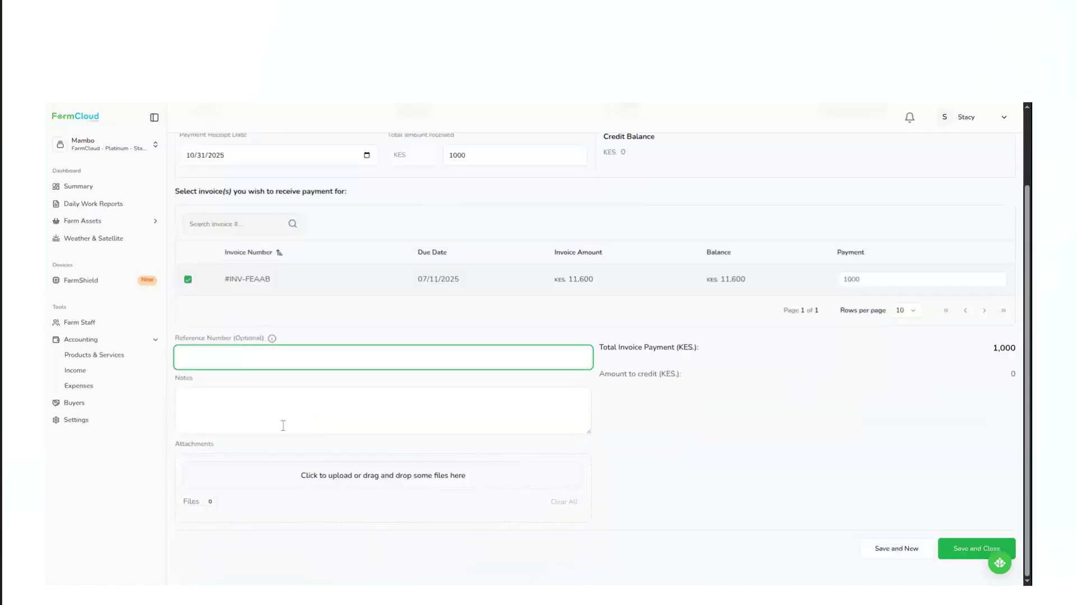
pyautogui.click(217, 415)
pyautogui.write('P')
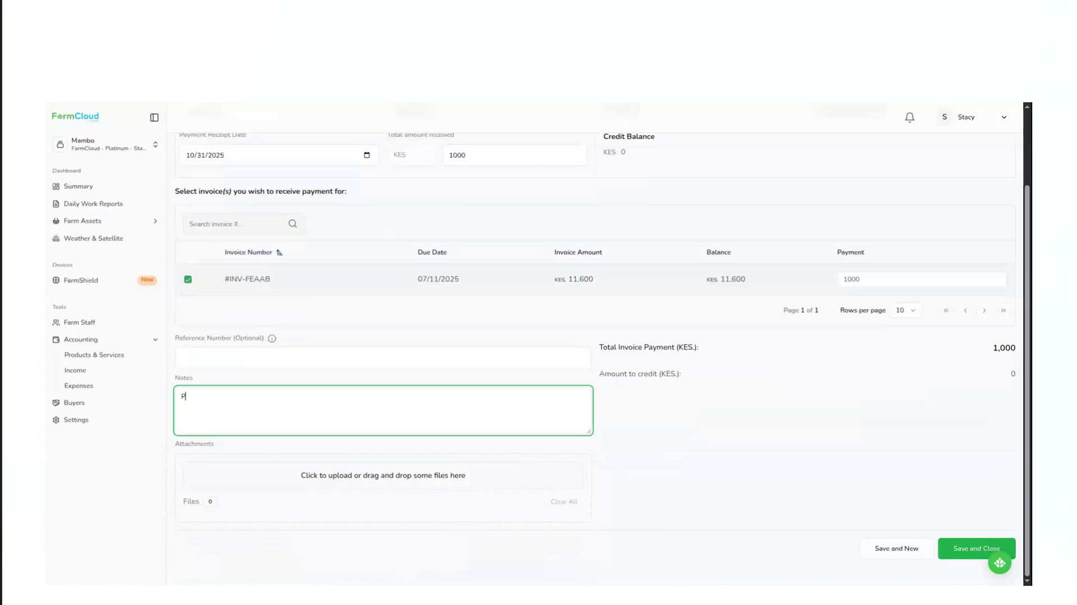
pyautogui.press('BackSpace')
pyautogui.write('Partial Payment received')
pyautogui.click(973, 547)
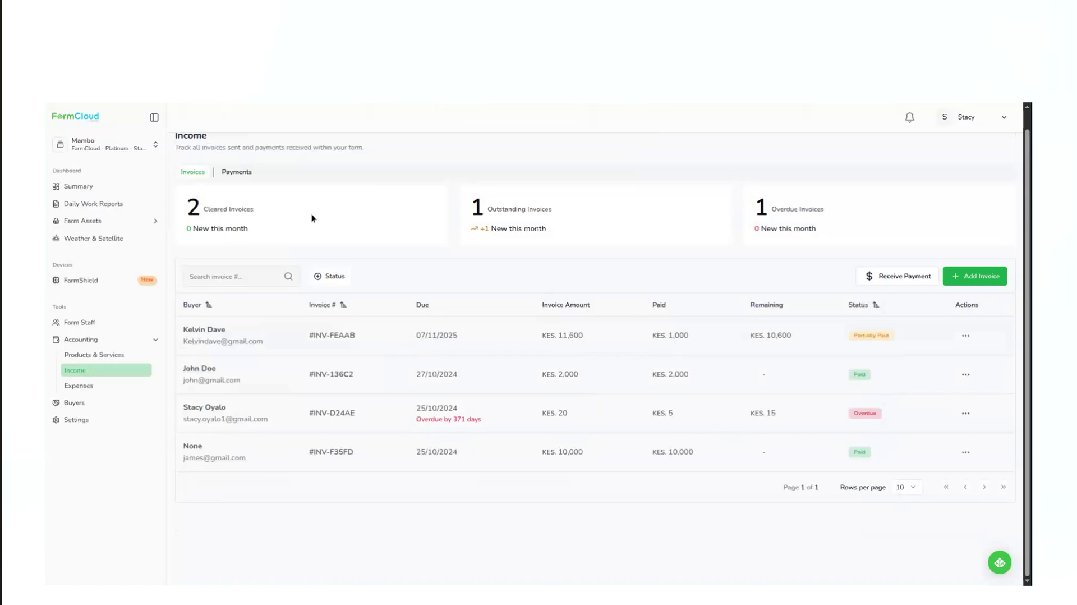
# Review the list of received payments and return to the invoice list.
pyautogui.click(236, 178)
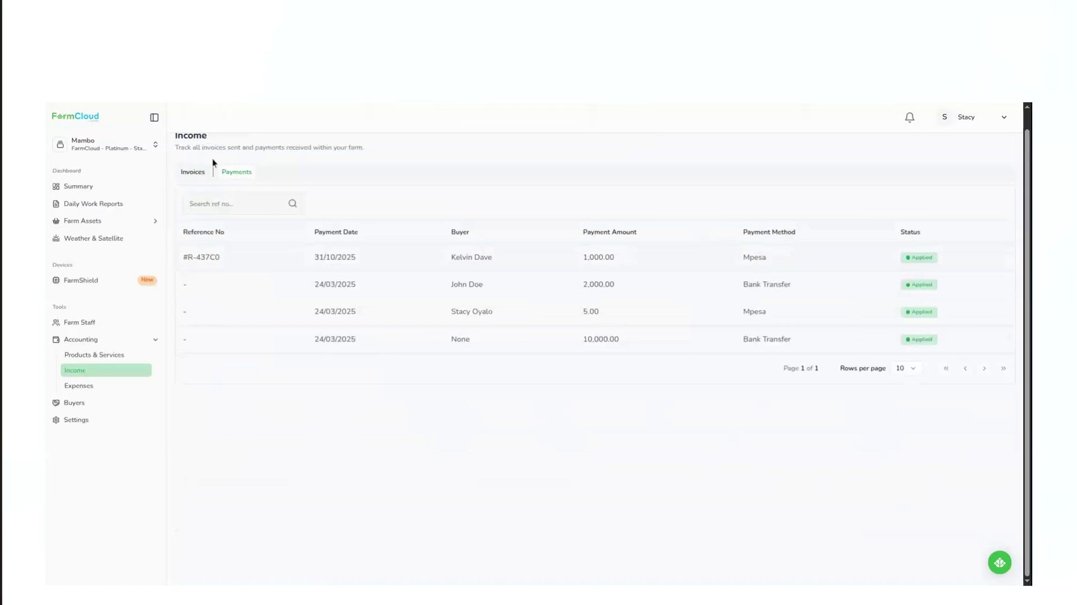
pyautogui.click(194, 178)
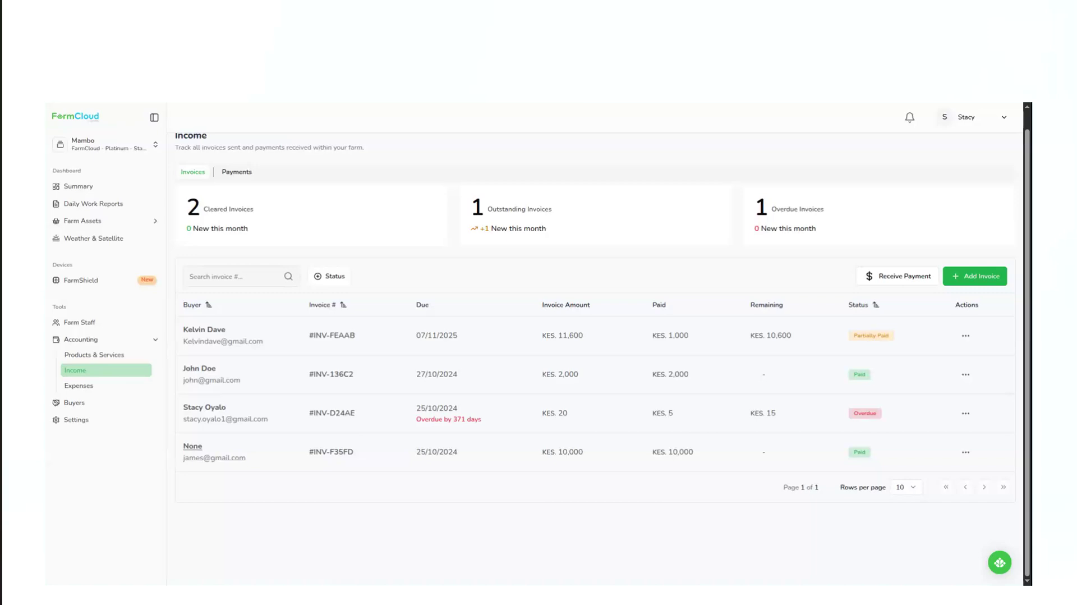
# Start a general expense in the farm's accounting records with the category Land Preparation Costs.
pyautogui.click(84, 392)
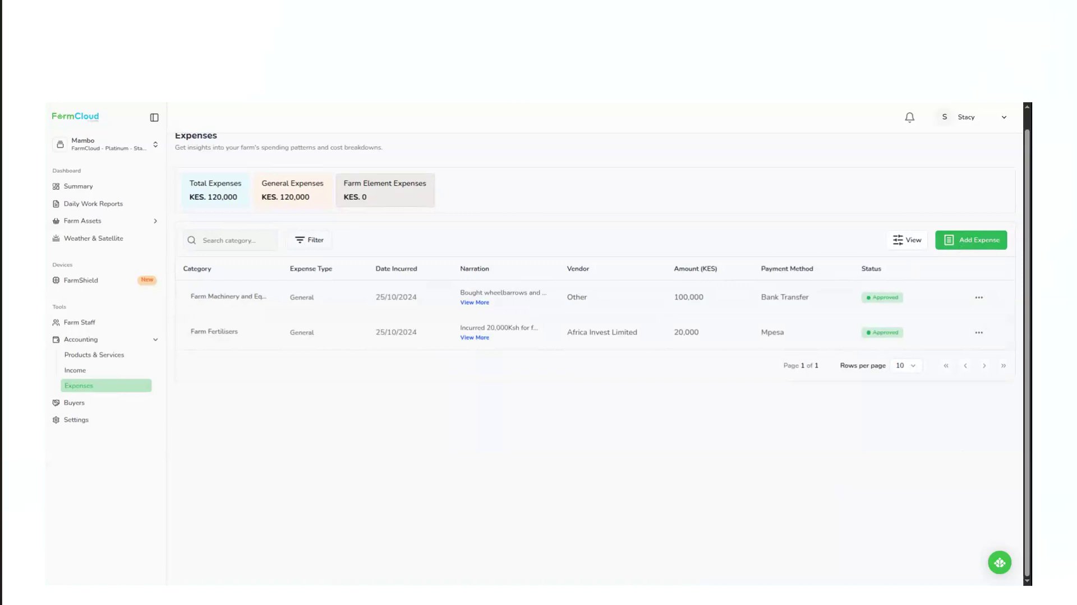
pyautogui.click(968, 246)
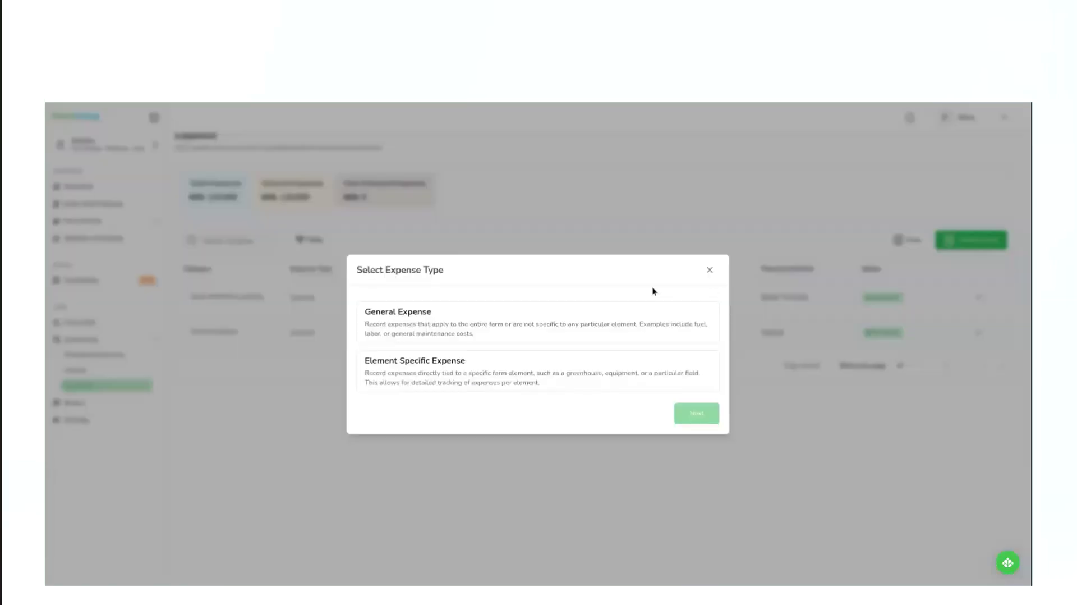
pyautogui.click(470, 328)
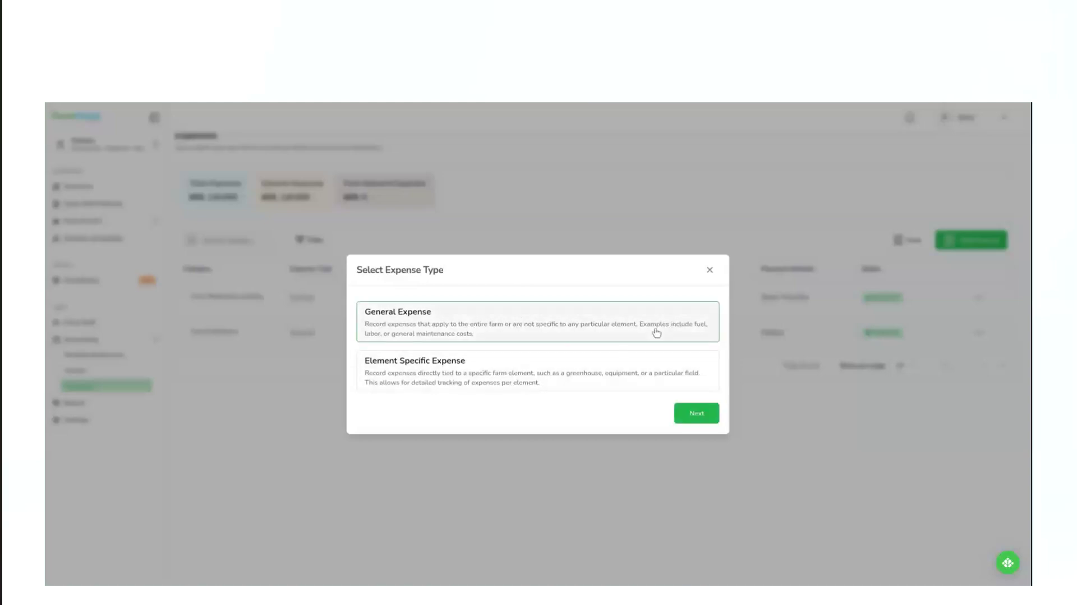
pyautogui.click(696, 414)
pyautogui.click(384, 238)
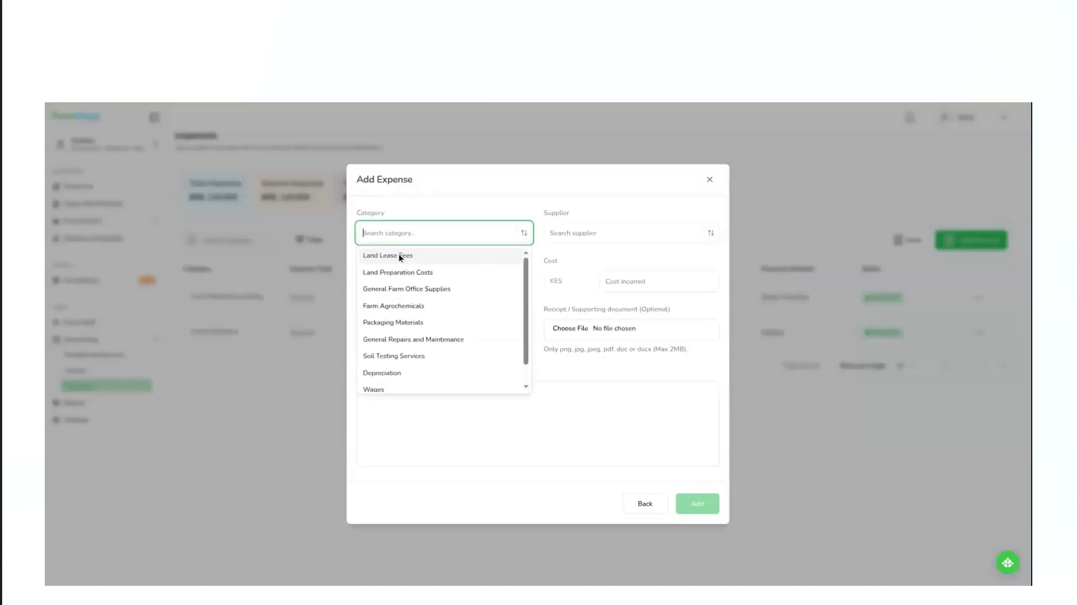
pyautogui.click(400, 257)
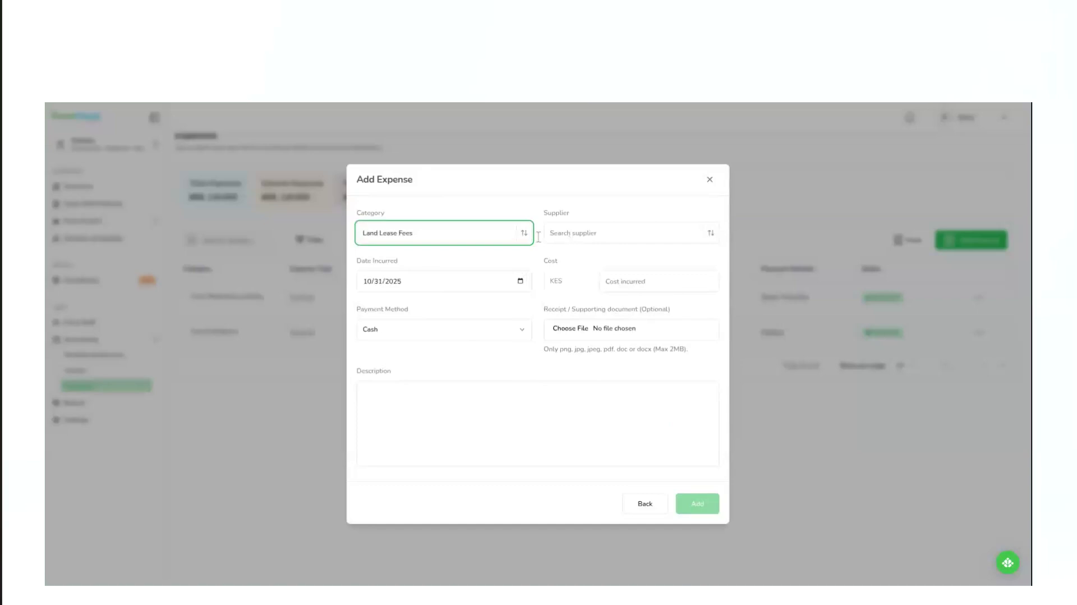
pyautogui.click(447, 240)
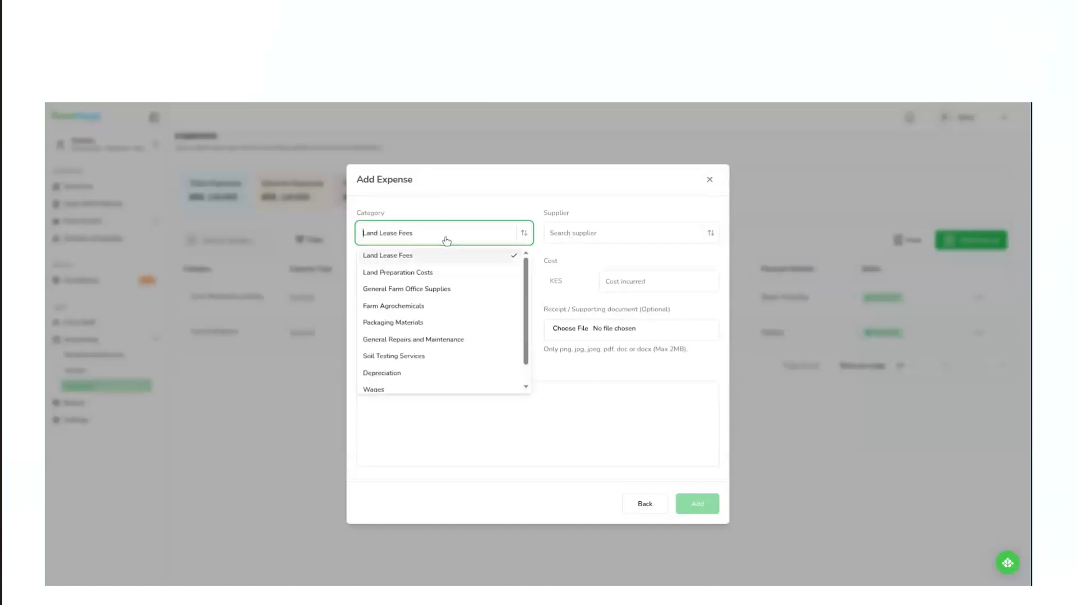
pyautogui.click(425, 272)
# Set the expense's supplier to Agro Kim, the cost to KES 2000 and the payment method to M-Pesa.
pyautogui.click(599, 233)
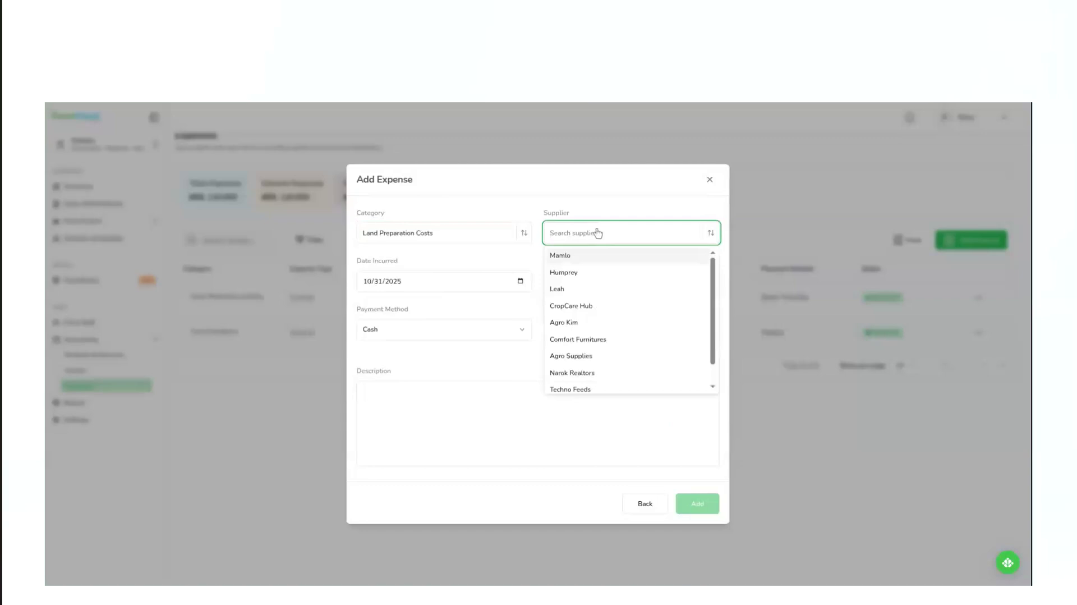
pyautogui.click(581, 324)
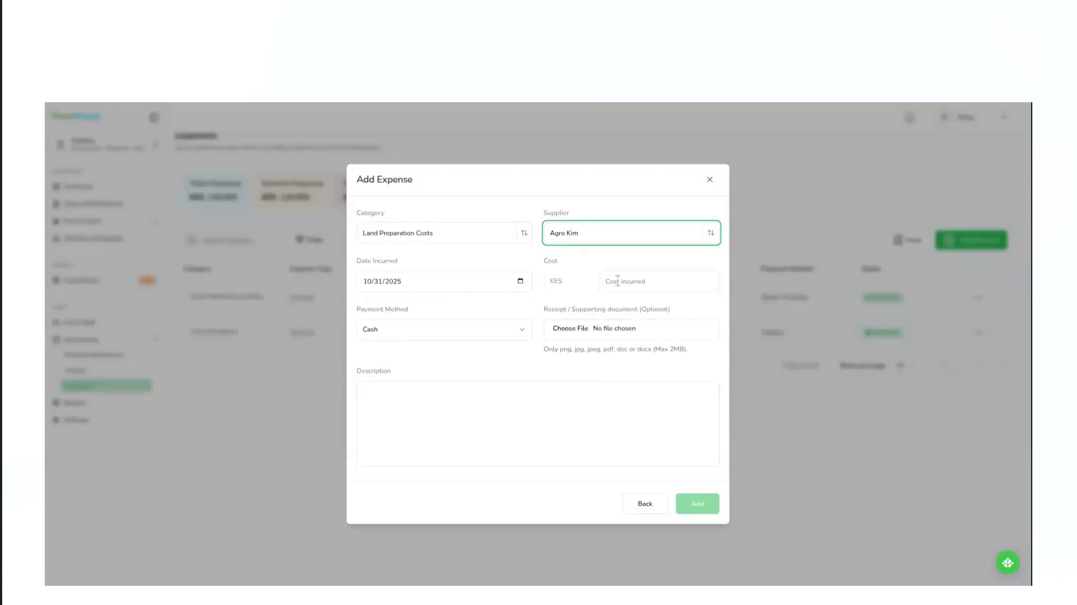
pyautogui.click(638, 281)
pyautogui.click(637, 281)
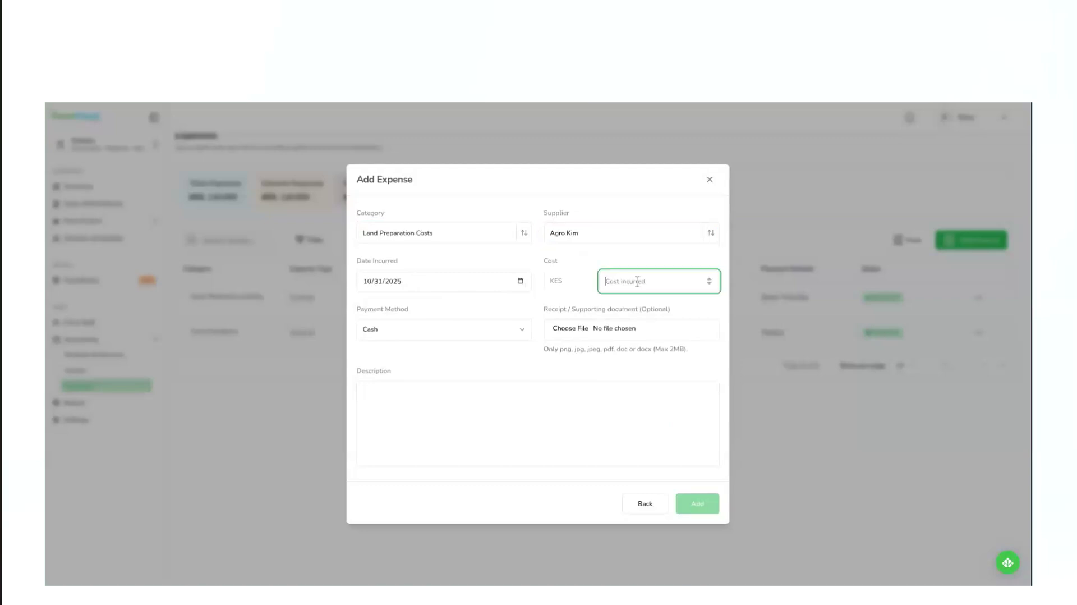
pyautogui.write('1')
pyautogui.press('BackSpace')
pyautogui.write('2000')
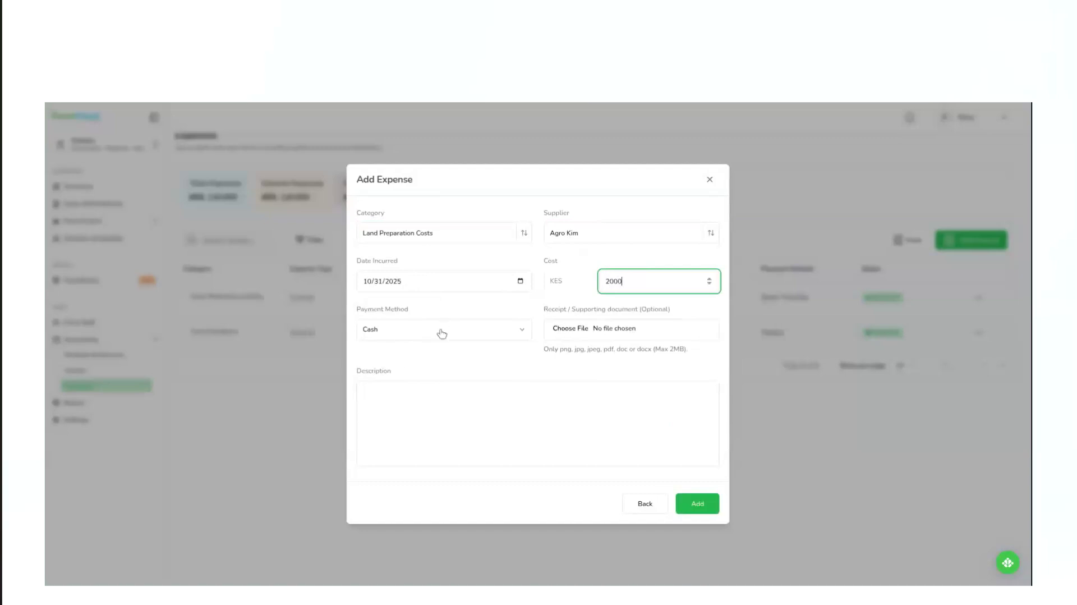
pyautogui.click(442, 333)
pyautogui.click(390, 368)
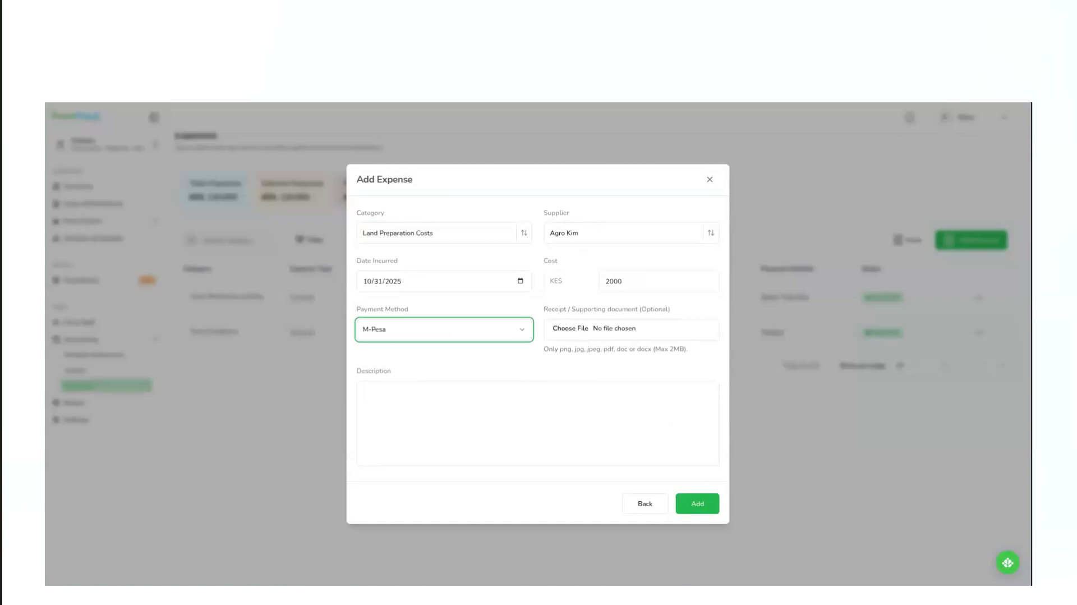
# Add the expense with the description "Land Prep expense for my lands" and approve it.
pyautogui.click(387, 401)
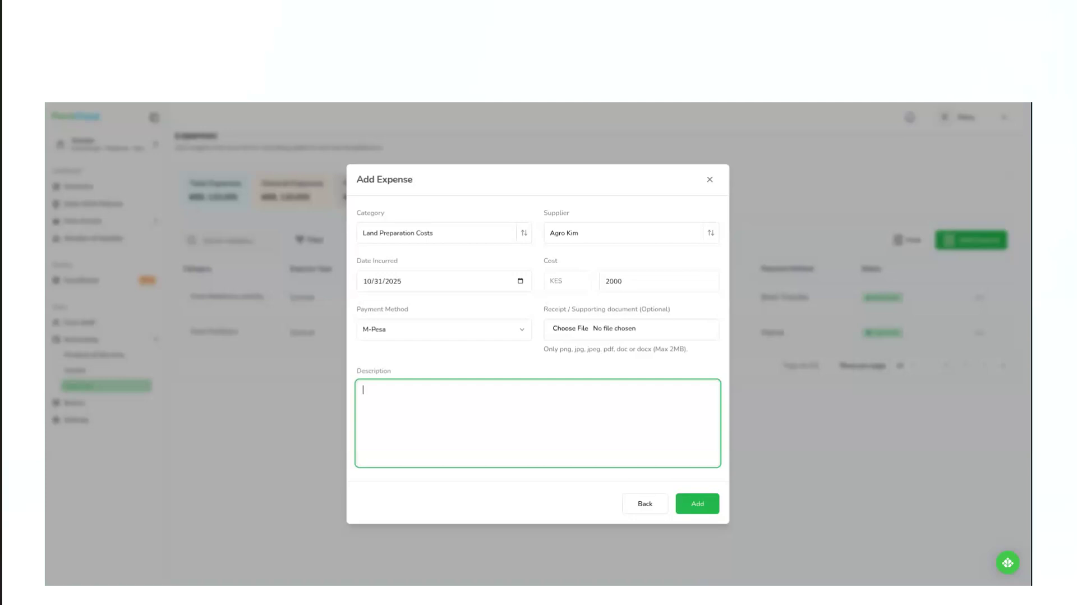
pyautogui.write('Land Prep expense for my lands')
pyautogui.click(697, 505)
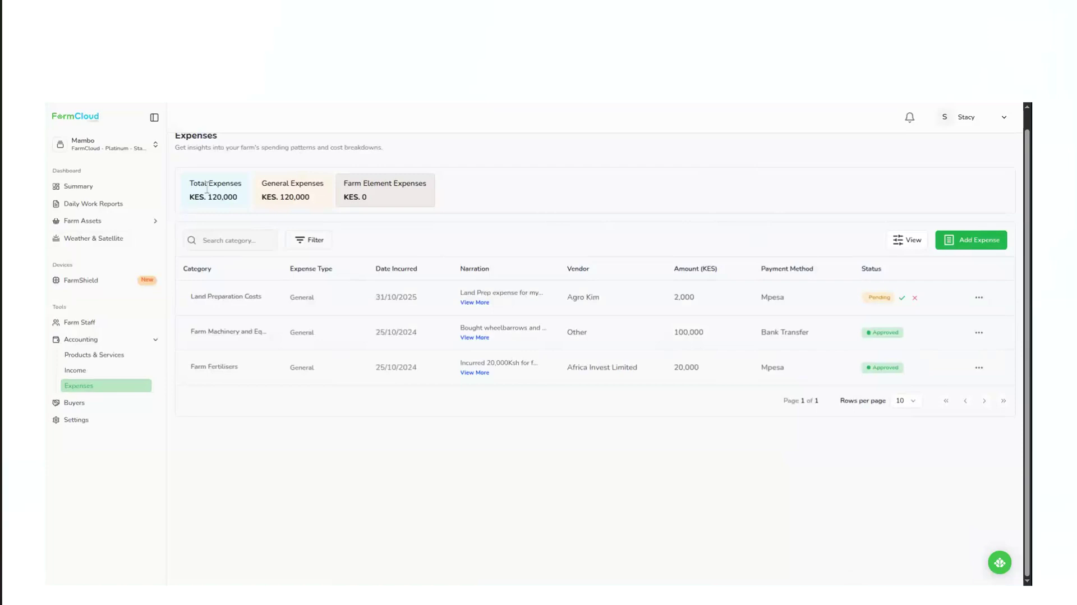
pyautogui.scroll(1, 258, 216)
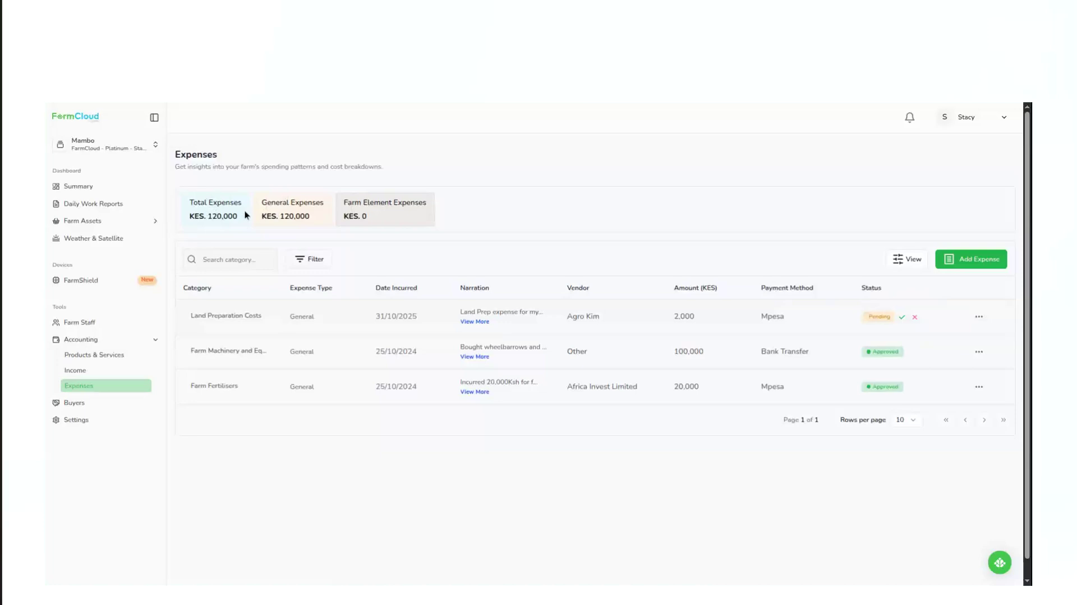
pyautogui.click(902, 317)
# Start an element-specific expense in the Farm Agrochemicals category for Capsicum Block, with the plant variety Big Bell.
pyautogui.click(974, 261)
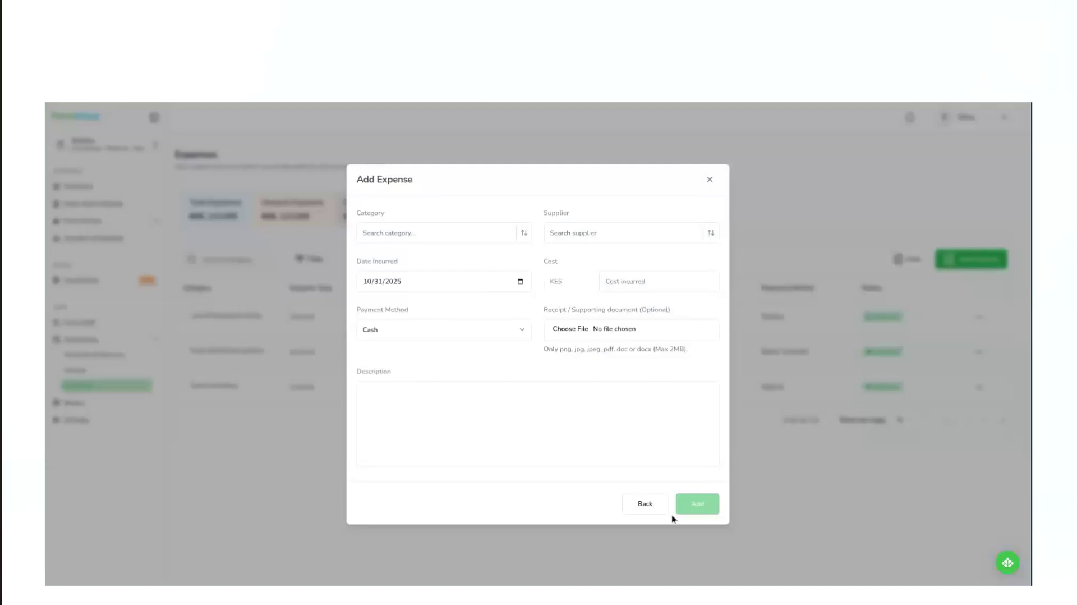
pyautogui.click(645, 503)
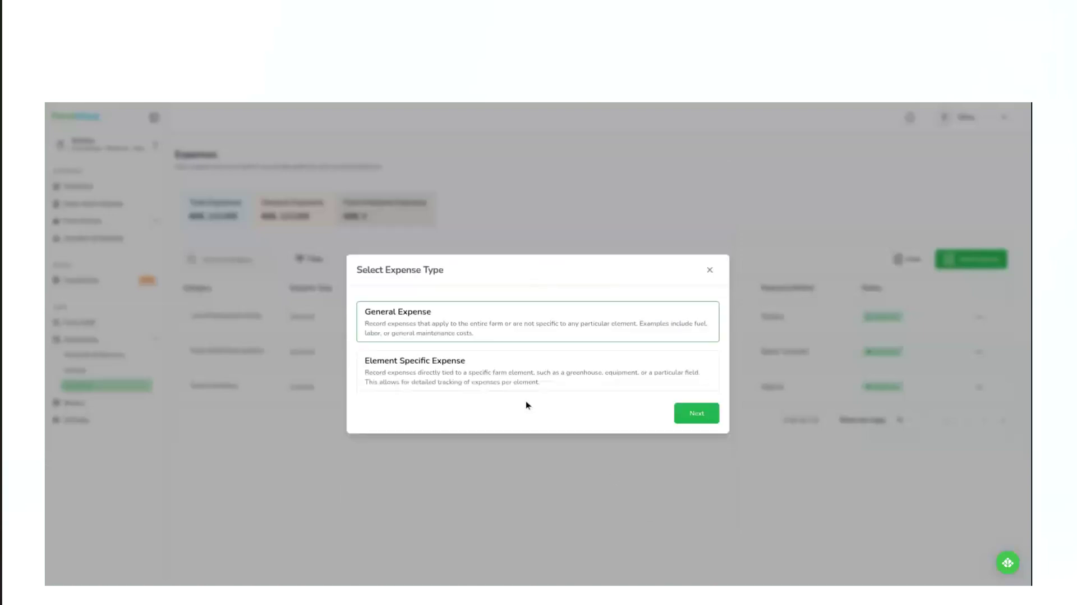
pyautogui.click(461, 377)
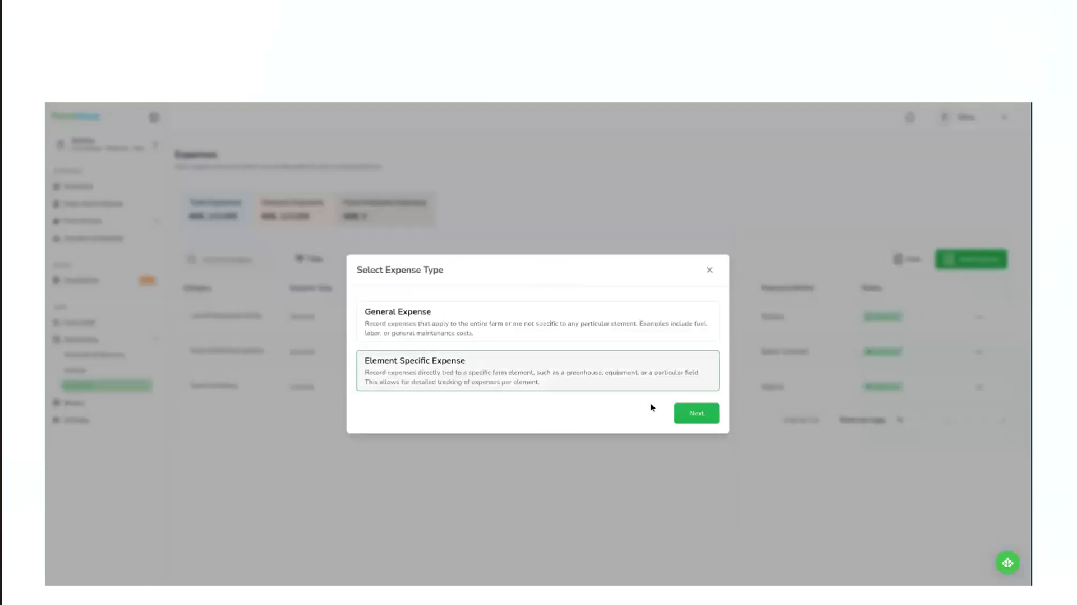
pyautogui.click(696, 414)
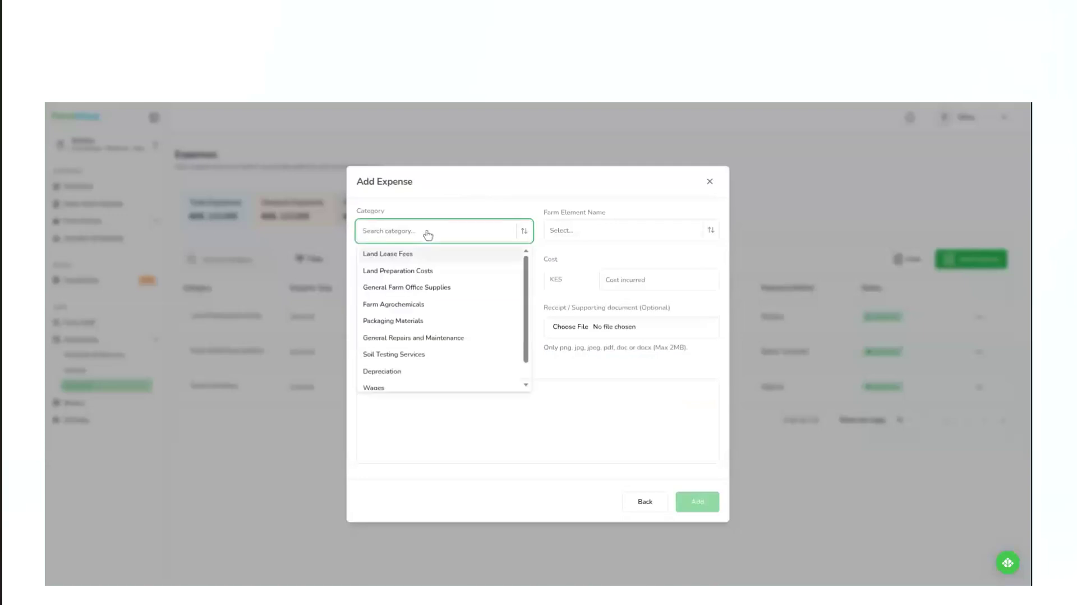
pyautogui.click(423, 306)
pyautogui.click(609, 235)
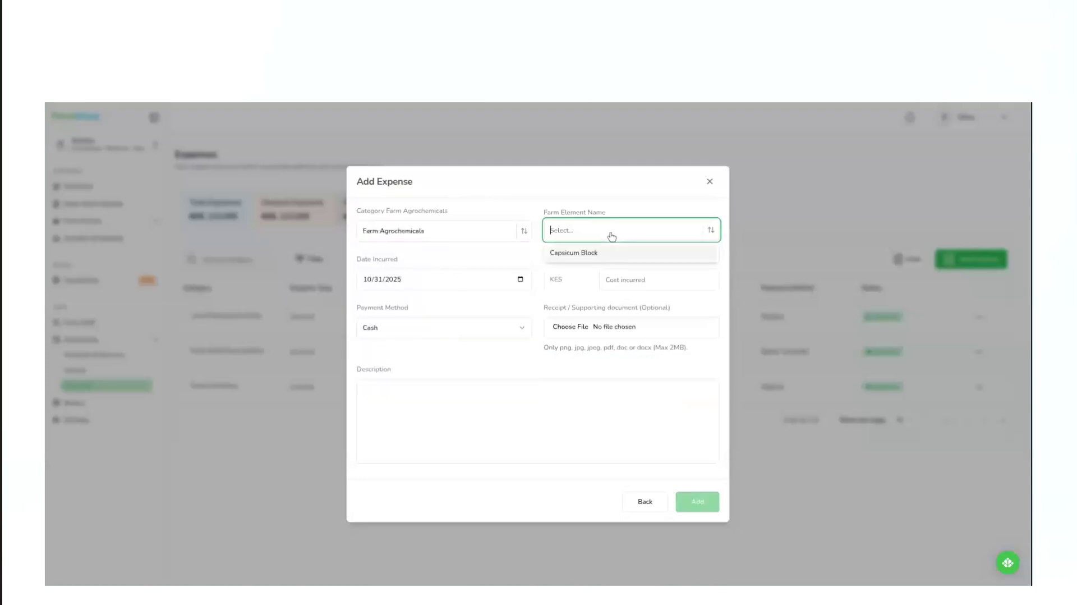
pyautogui.click(580, 252)
pyautogui.click(476, 260)
pyautogui.click(401, 277)
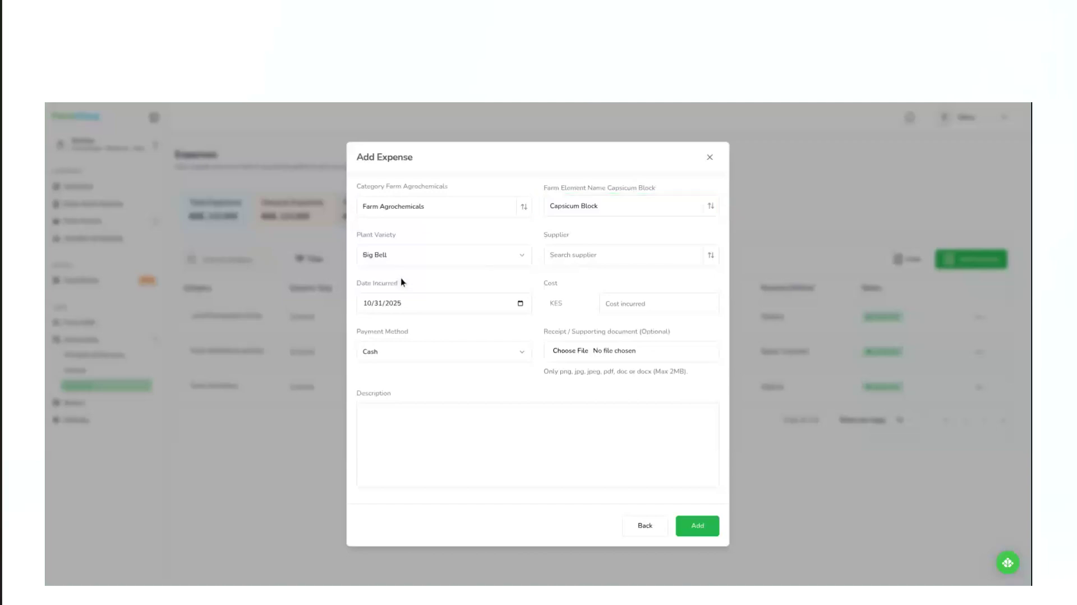
# Set the agrochemicals expense's supplier to Agro Supplies, the cost to KES 5000 and the payment method to M-Pesa.
pyautogui.click(566, 257)
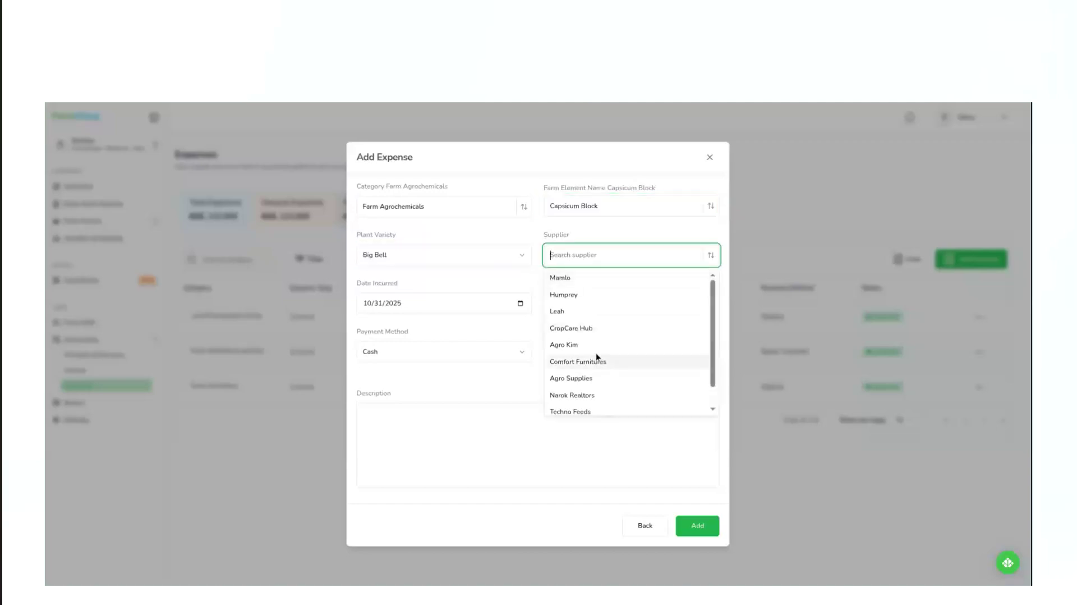
pyautogui.click(580, 378)
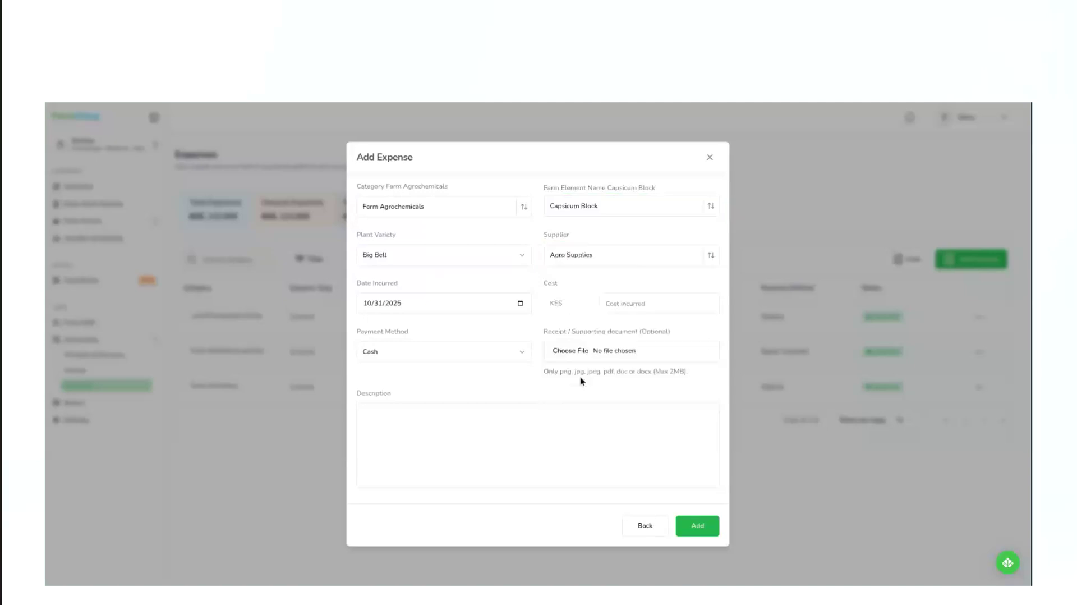
pyautogui.click(650, 307)
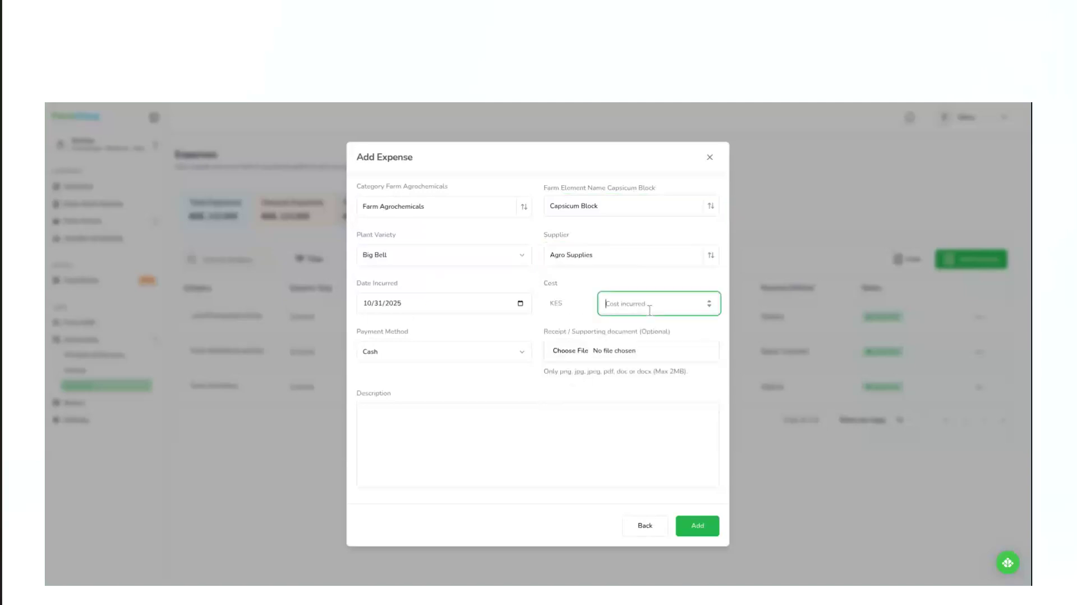
pyautogui.write('5000')
pyautogui.click(494, 358)
pyautogui.click(421, 392)
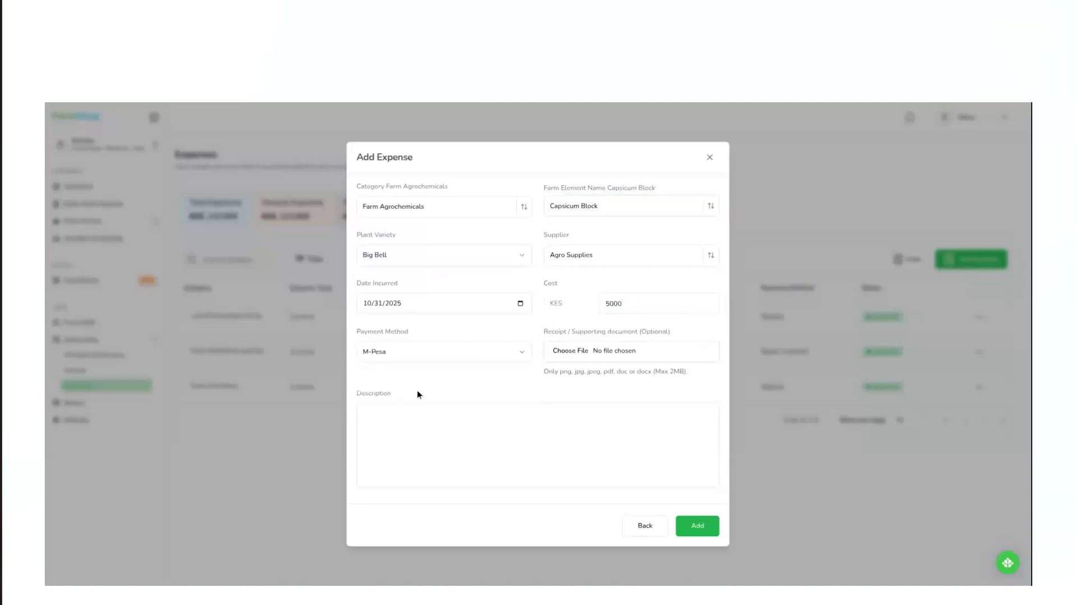
# Describe the expense as "agrochemicals for capsicum block" and add it.
pyautogui.click(474, 419)
pyautogui.write('agro')
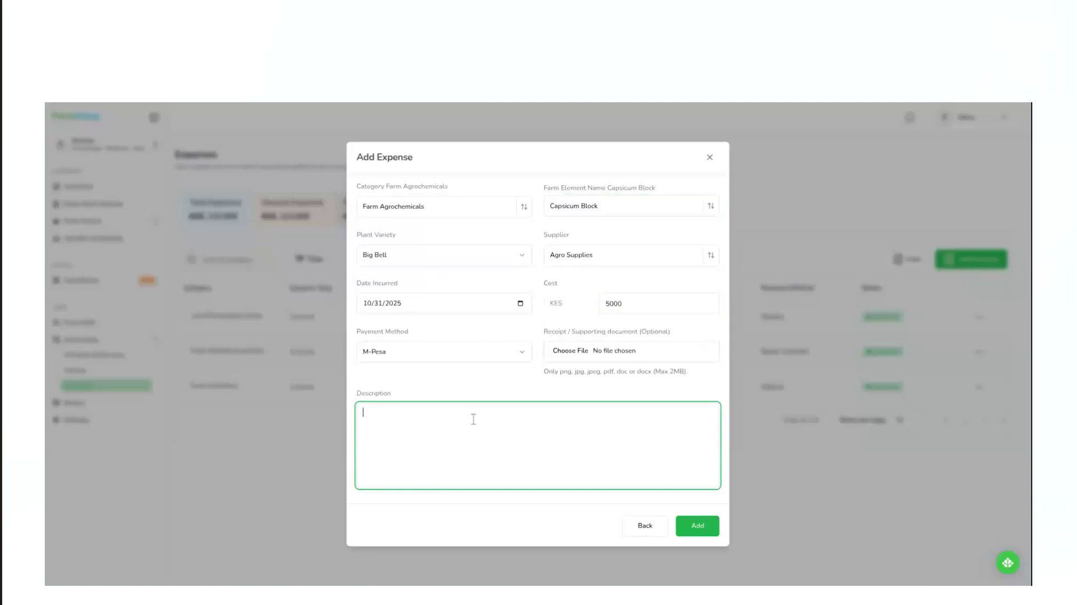
pyautogui.write('chemicals for capsicum block')
pyautogui.click(698, 534)
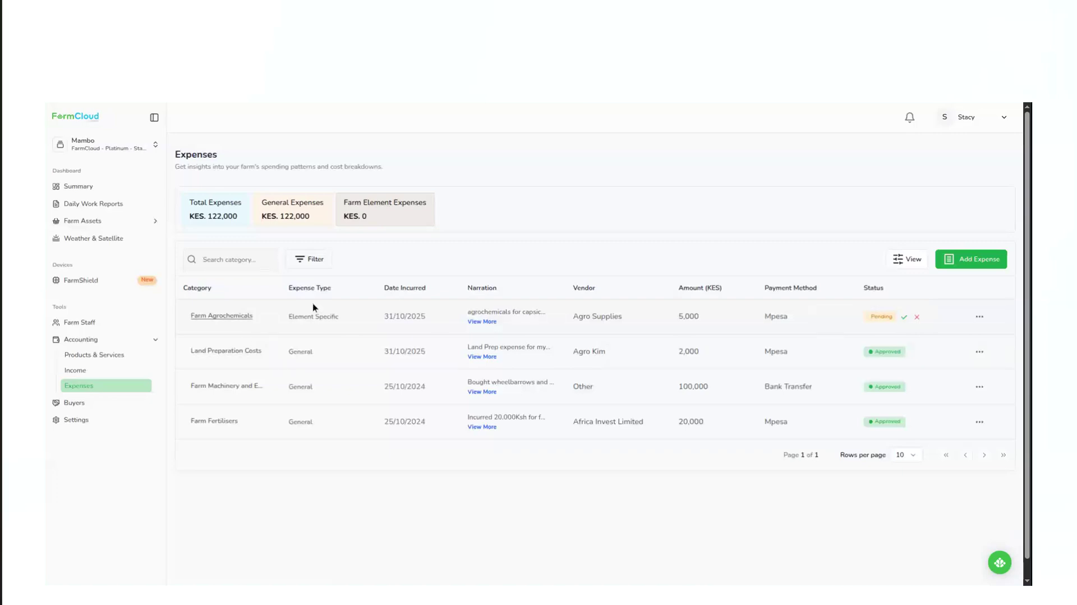
# Check the available actions for the pending Farm Agrochemicals expense, and approve the expense.
pyautogui.click(980, 316)
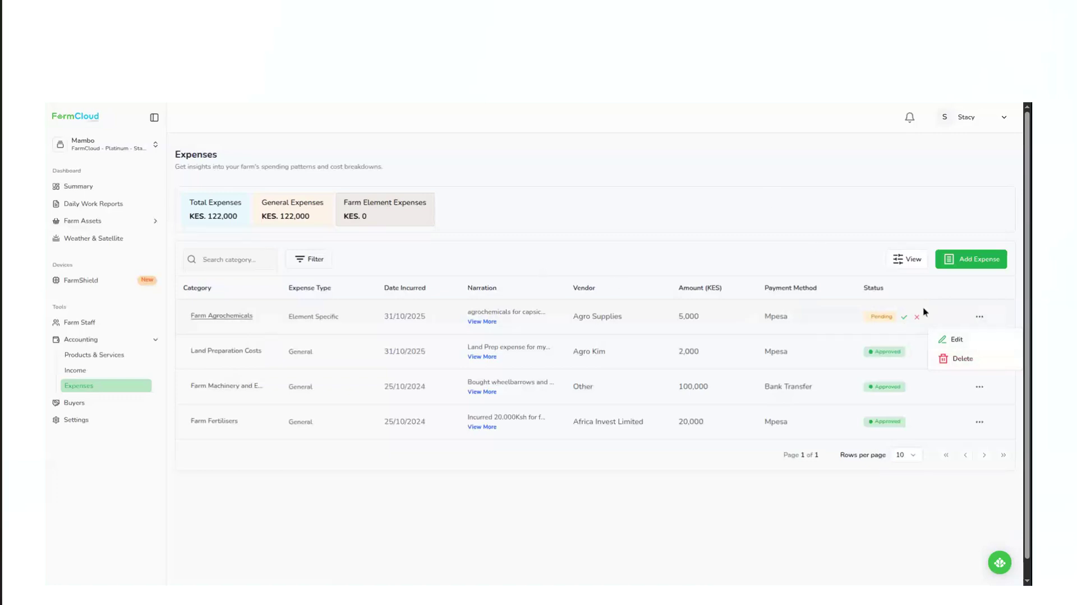
pyautogui.click(867, 305)
pyautogui.click(905, 317)
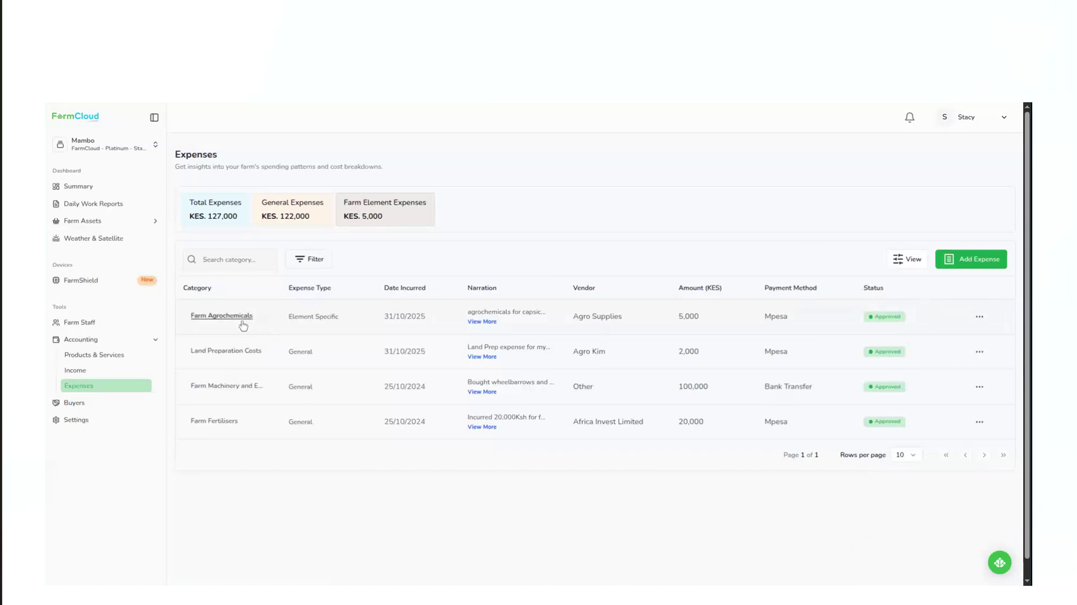
# Review the full details of the Farm Agrochemicals expense and close them.
pyautogui.click(241, 321)
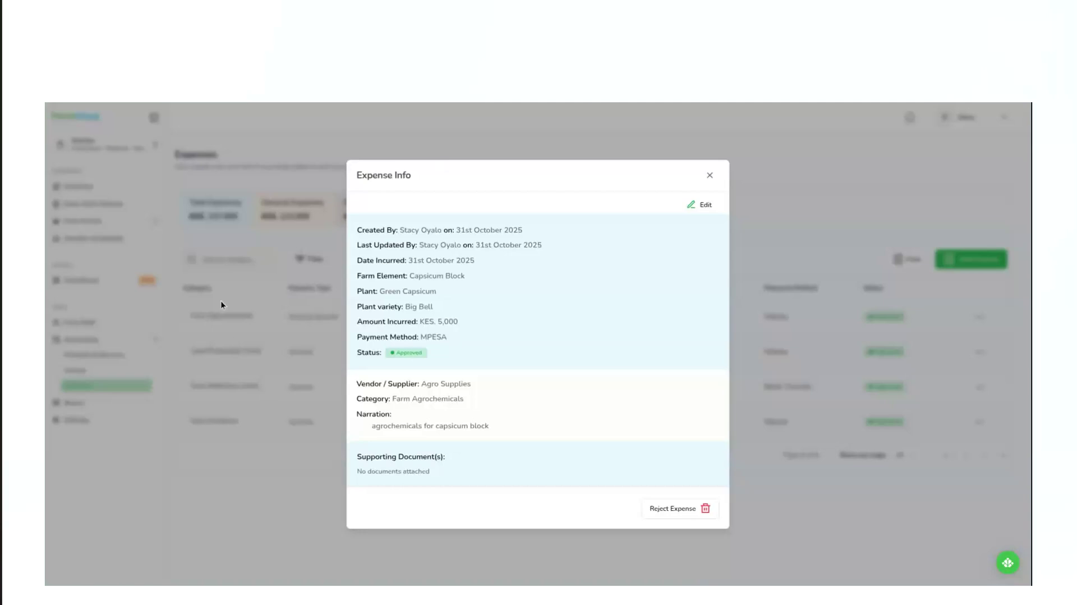
pyautogui.click(227, 323)
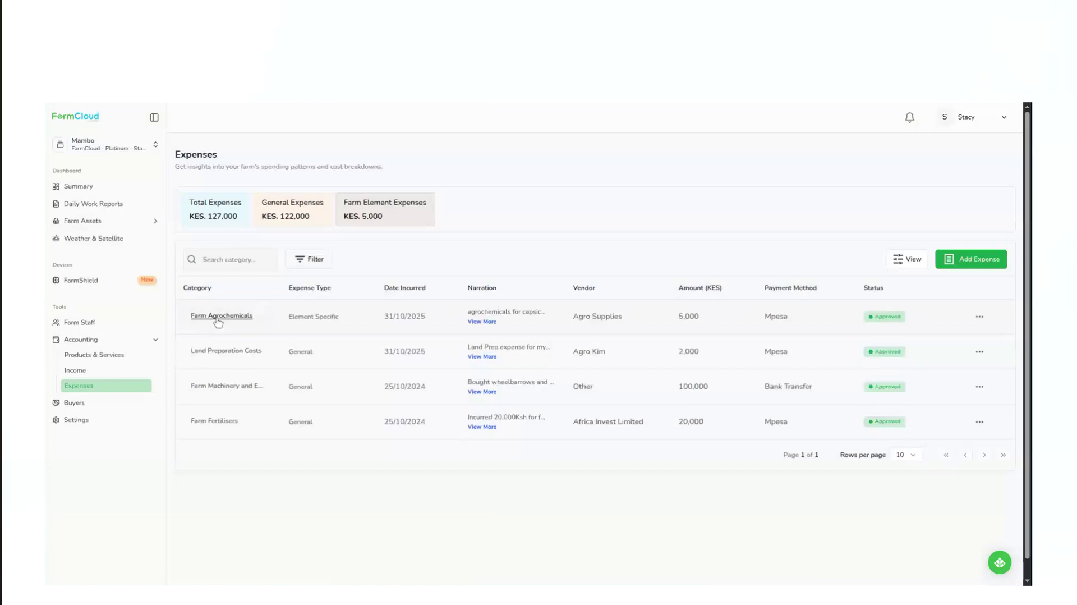
pyautogui.click(218, 321)
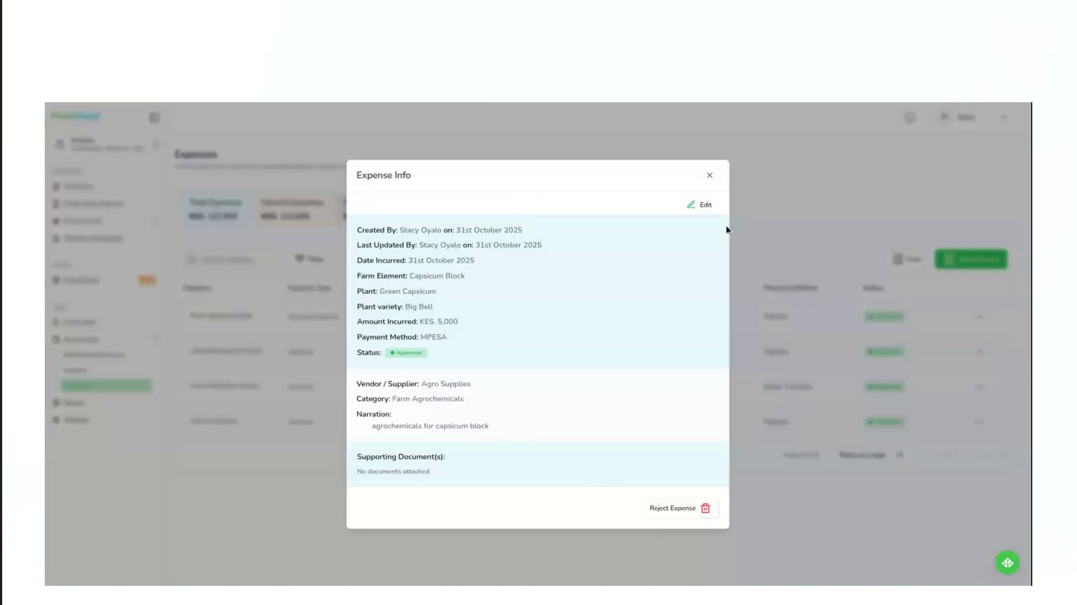
pyautogui.click(710, 175)
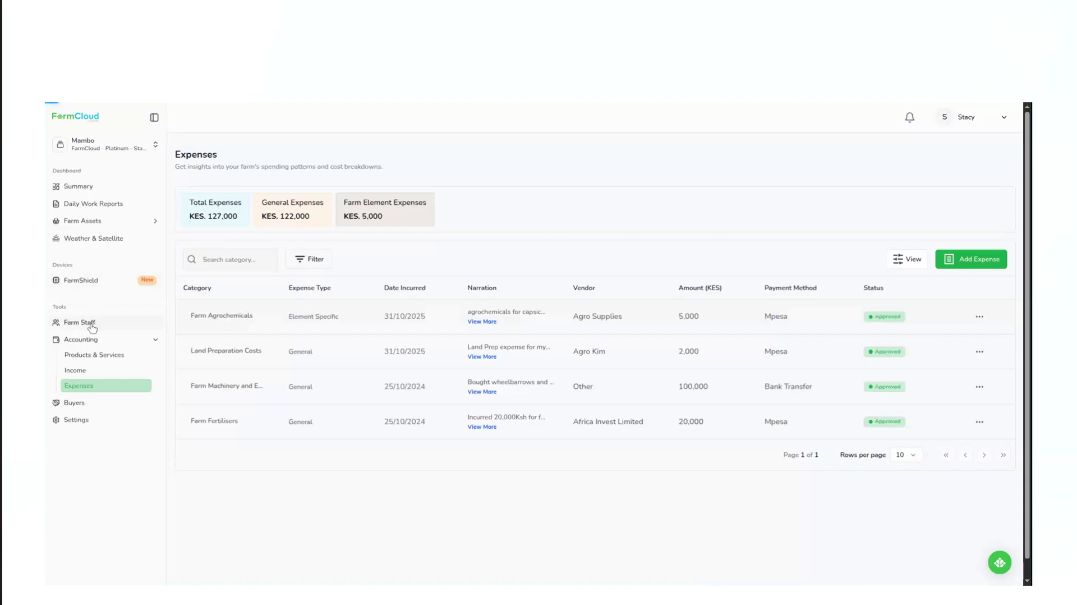
# Open the farm staff list, examine the roles offered when inviting staff, and close the invitation form without sending it.
pyautogui.click(92, 327)
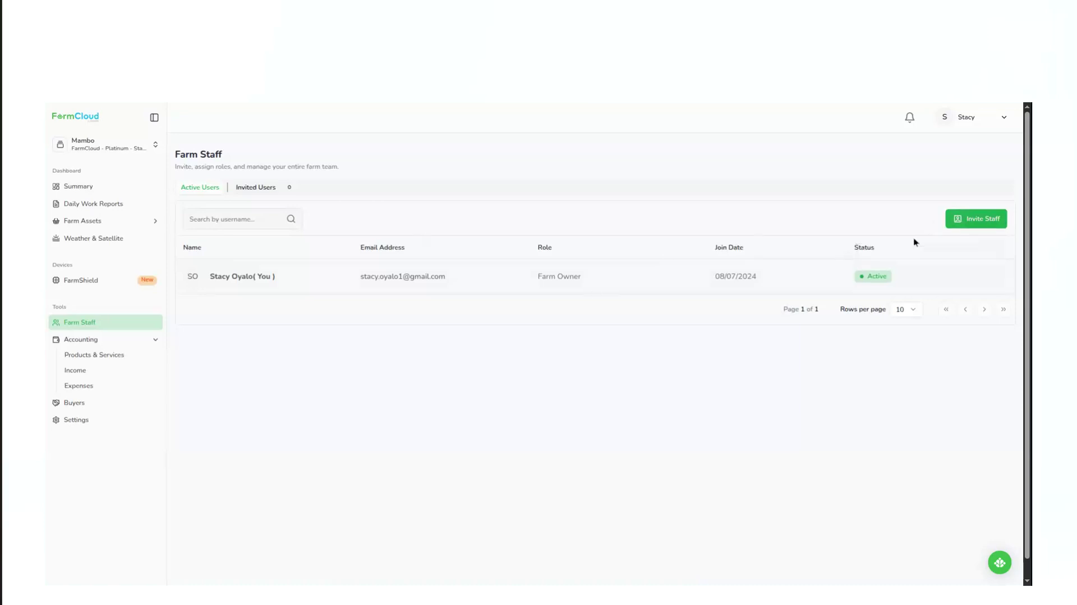
pyautogui.click(977, 223)
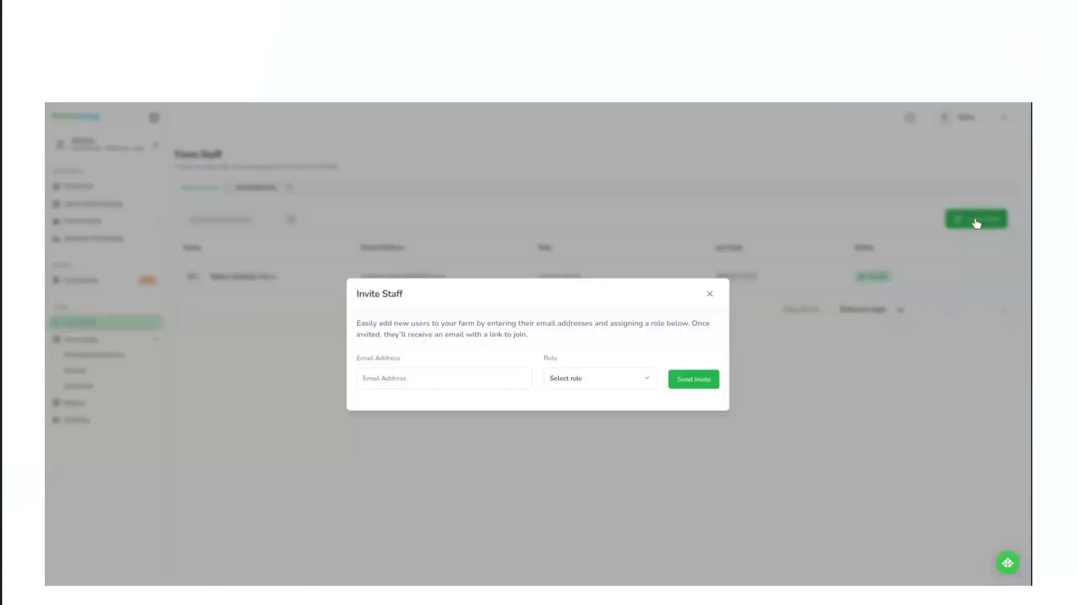
pyautogui.click(900, 222)
pyautogui.click(964, 220)
pyautogui.click(589, 382)
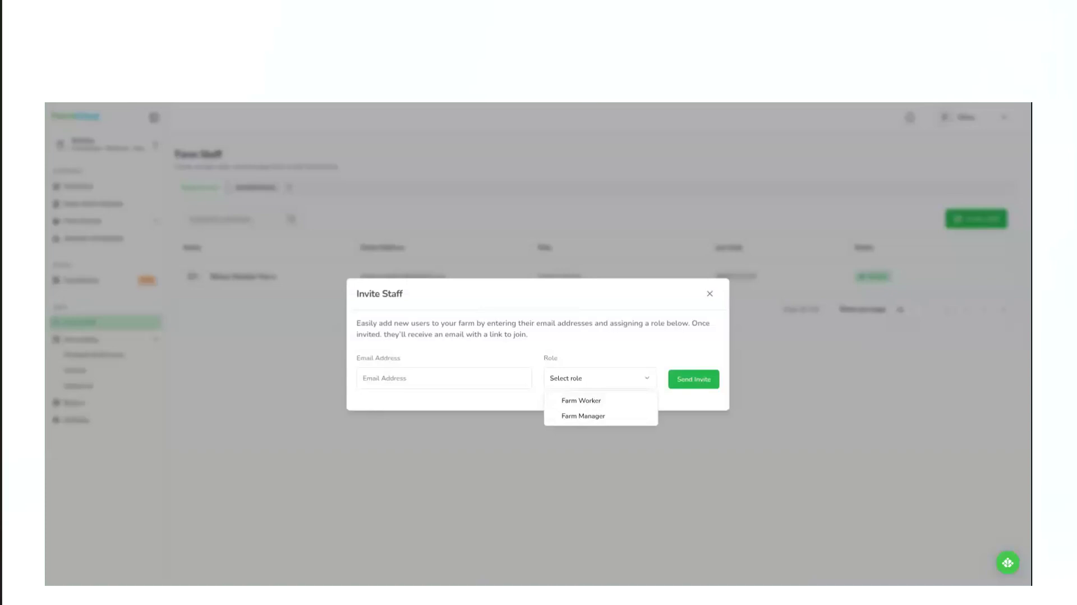
pyautogui.click(711, 294)
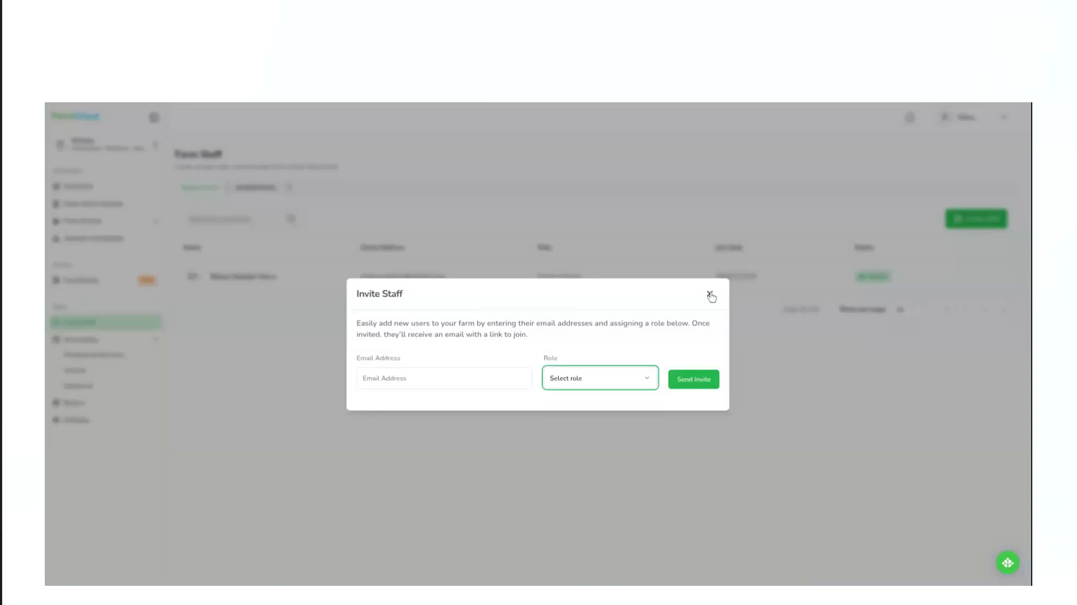
pyautogui.click(709, 298)
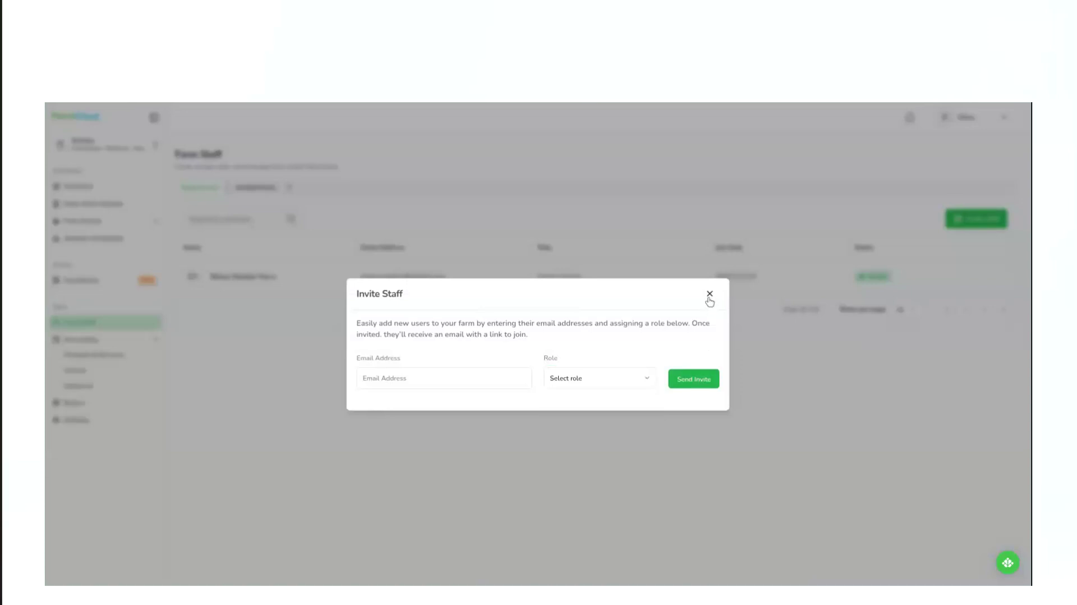
pyautogui.click(710, 298)
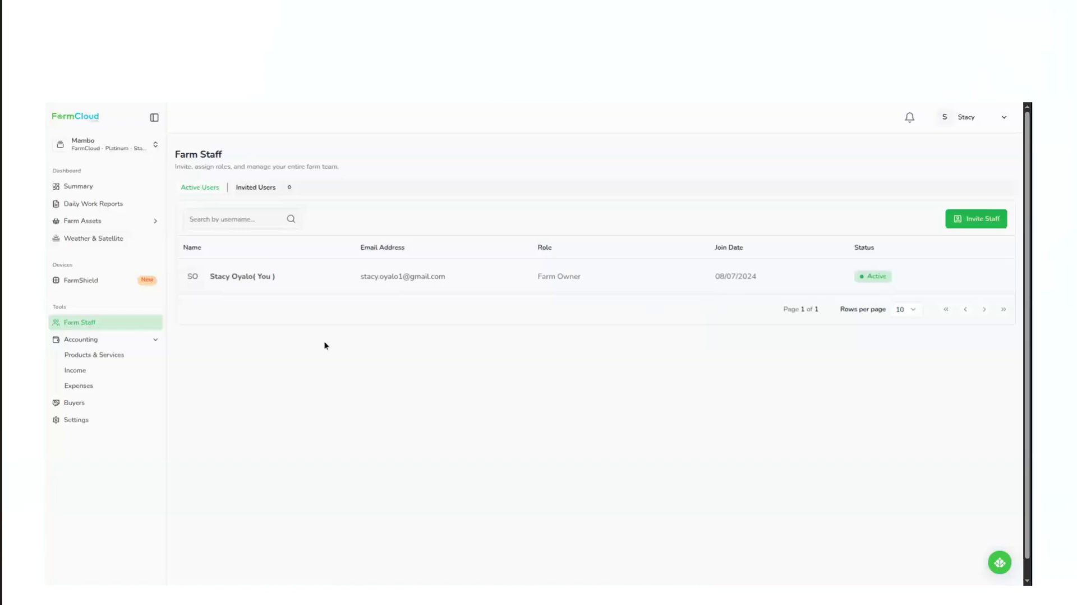